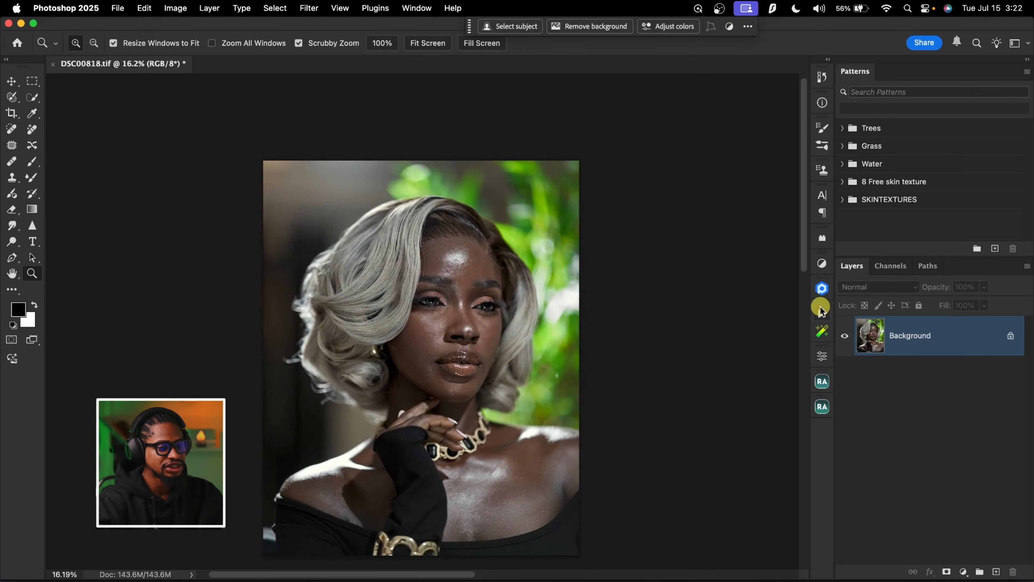
{"action": "left_click", "coordinate": [822, 312]}
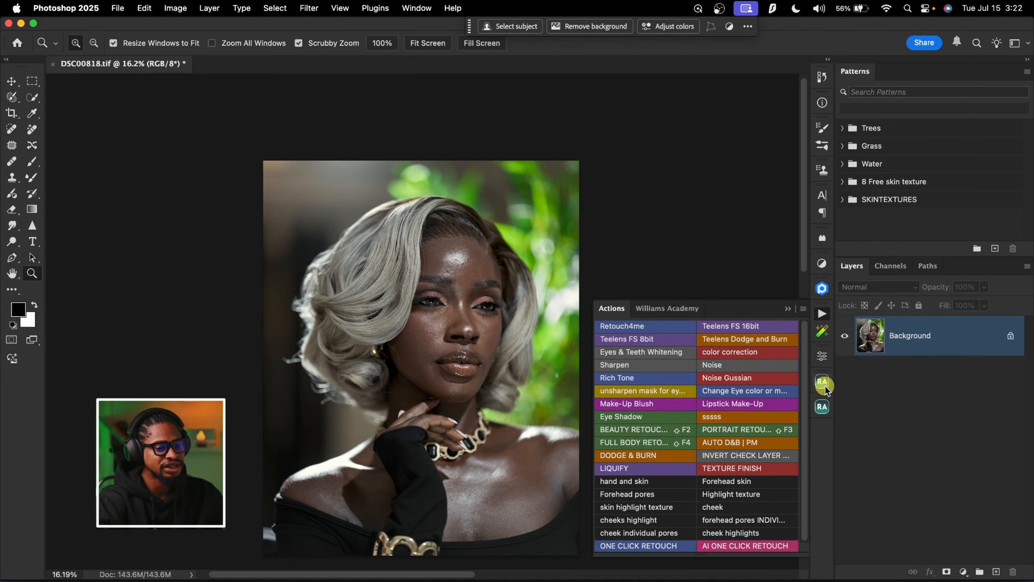
{"action": "left_click", "coordinate": [822, 406]}
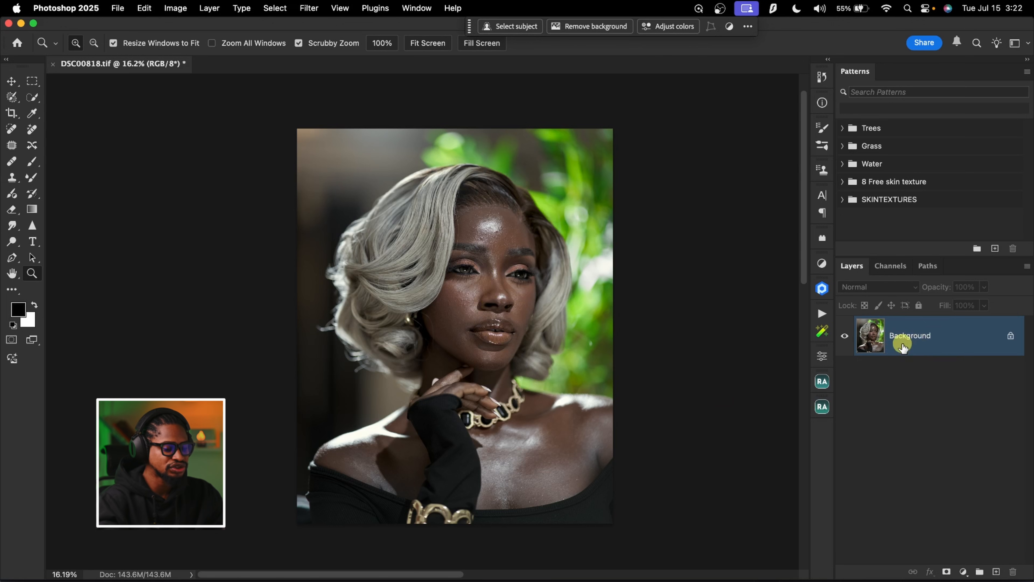
Duplicate the Background layer and add a blank layer above the copy
{"action": "key", "text": "super+j"}
{"action": "left_click_drag", "start_coordinate": [512, 231], "coordinate": [559, 232]}
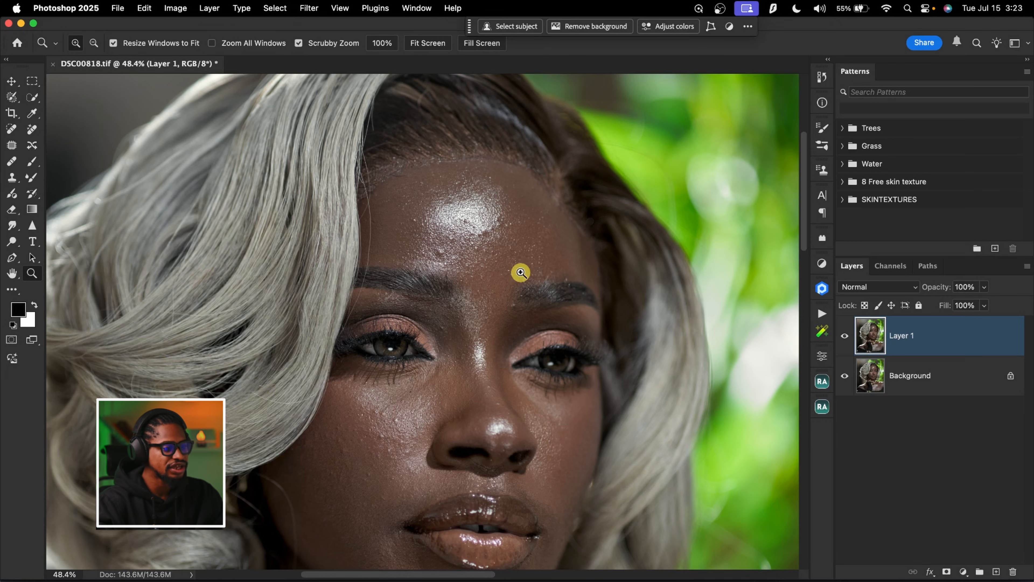
{"action": "left_click_drag", "start_coordinate": [518, 249], "coordinate": [484, 224]}
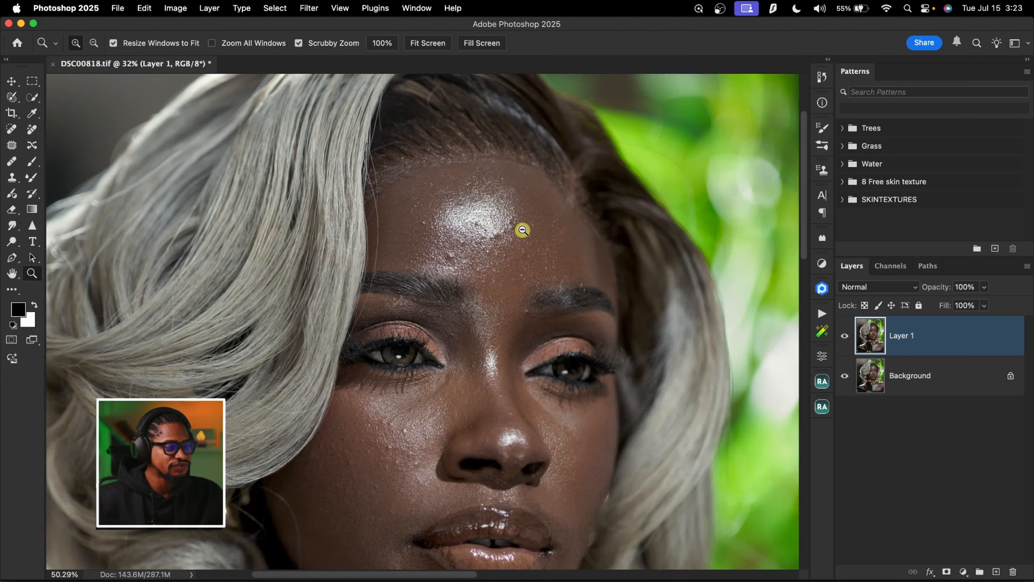
{"action": "left_click_drag", "start_coordinate": [522, 229], "coordinate": [492, 222]}
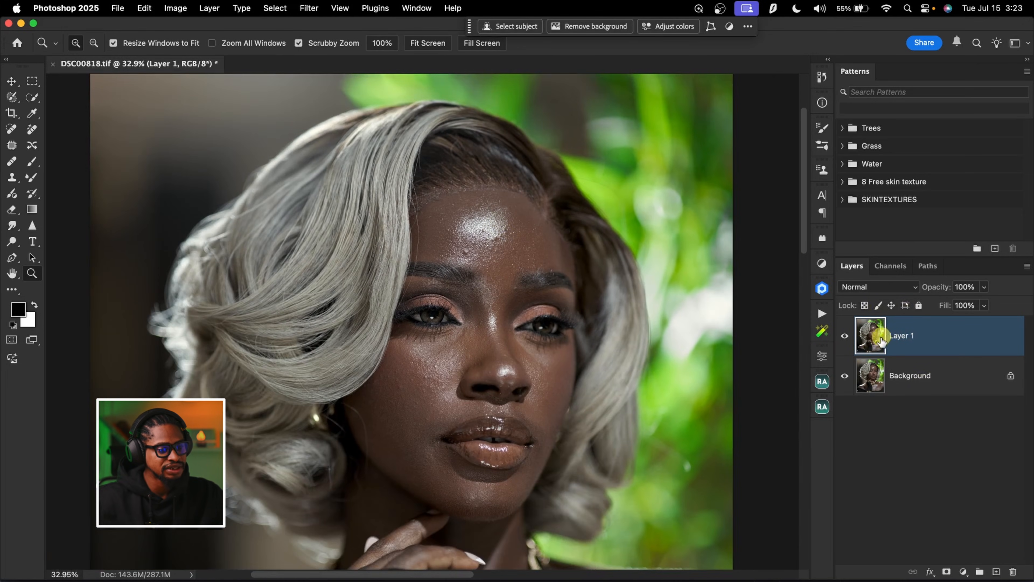
{"action": "left_click", "coordinate": [996, 572]}
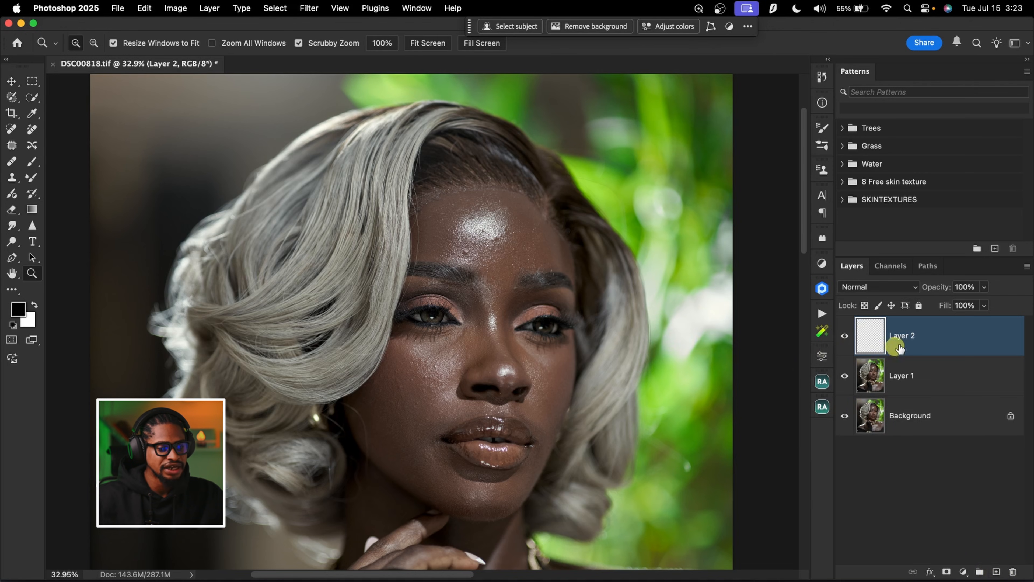
Remove blemishes on the forehead, cheek and under the nose with the Remove tool at size 25, Generative AI off, on the blank layer
{"action": "left_click_drag", "start_coordinate": [506, 231], "coordinate": [528, 231]}
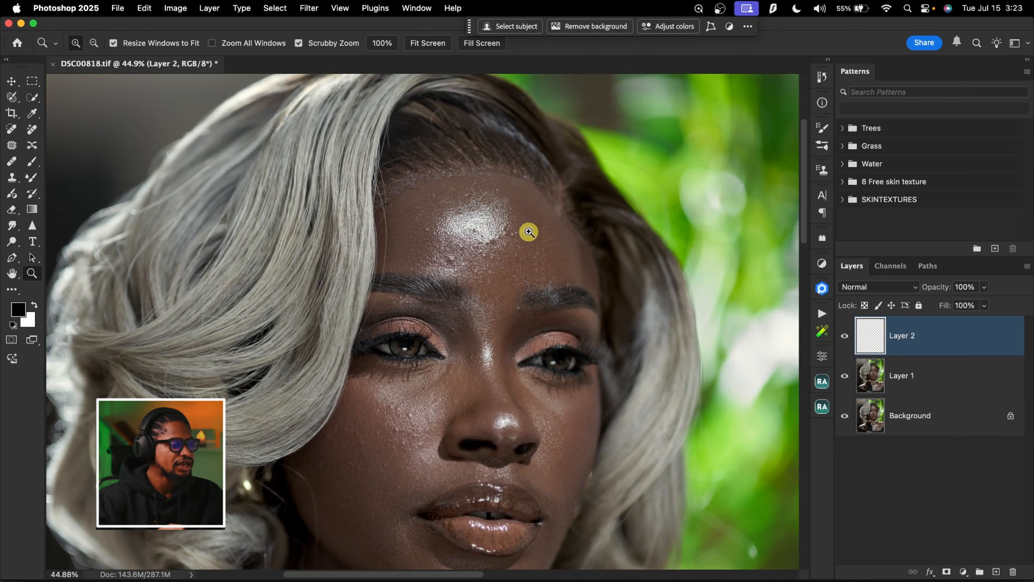
{"action": "left_click", "coordinate": [33, 130]}
{"action": "key", "text": "z"}
{"action": "left_click_drag", "start_coordinate": [525, 223], "coordinate": [540, 224]}
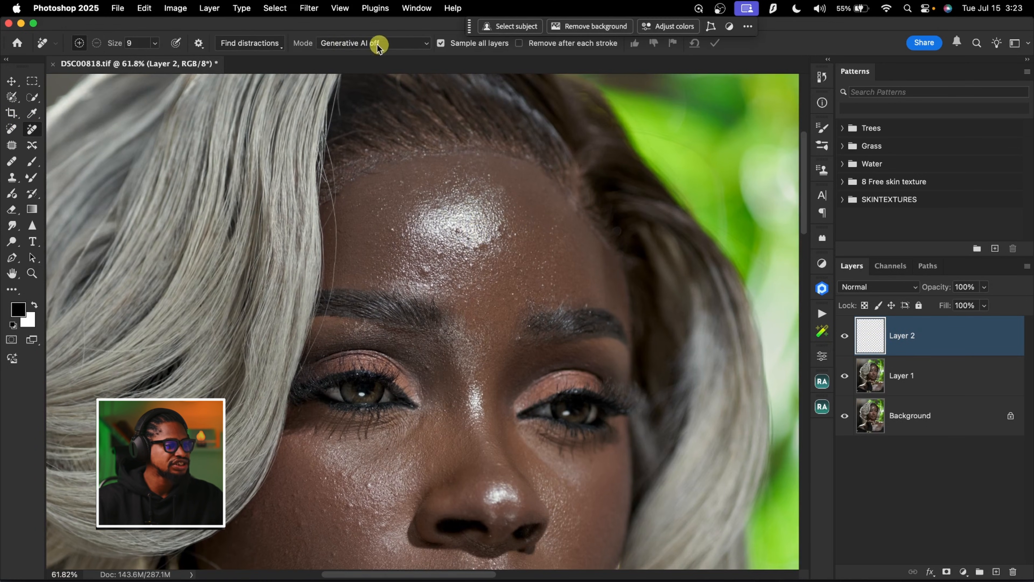
{"action": "left_click", "coordinate": [397, 43]}
{"action": "left_click", "coordinate": [390, 42]}
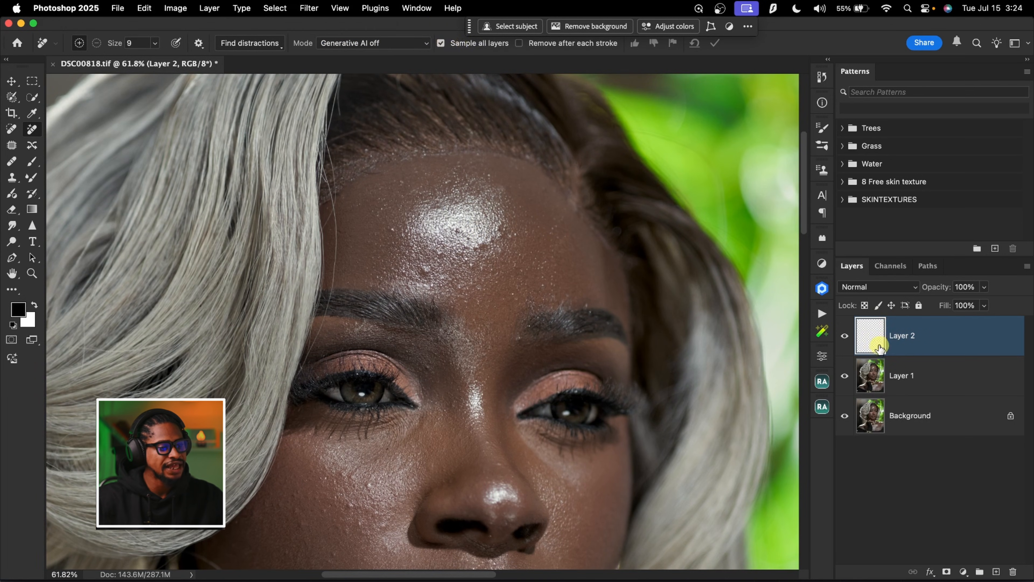
{"action": "key", "text": "bracketright"}
{"action": "key", "text": "bracketright"}
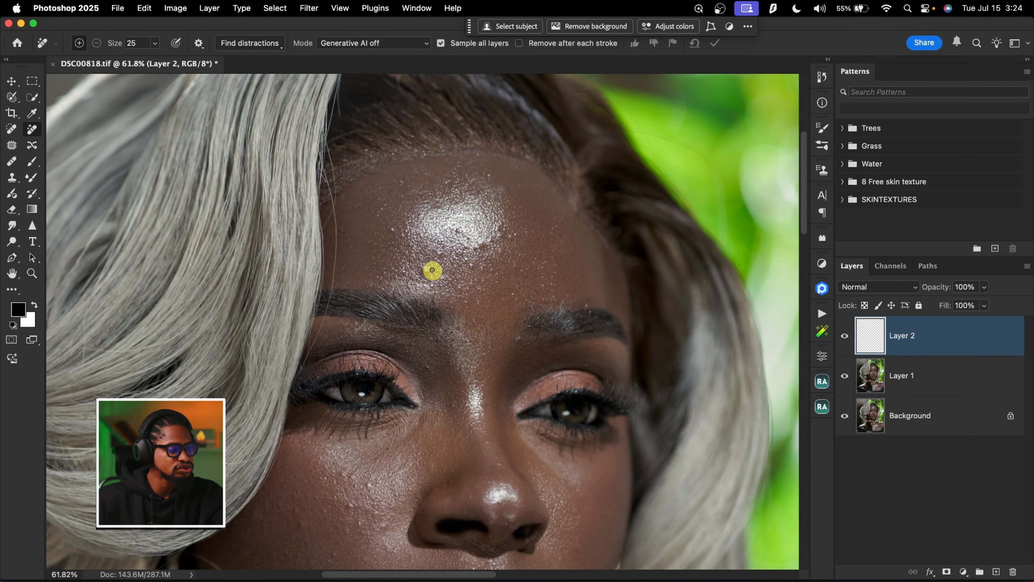
{"action": "left_click", "coordinate": [426, 270]}
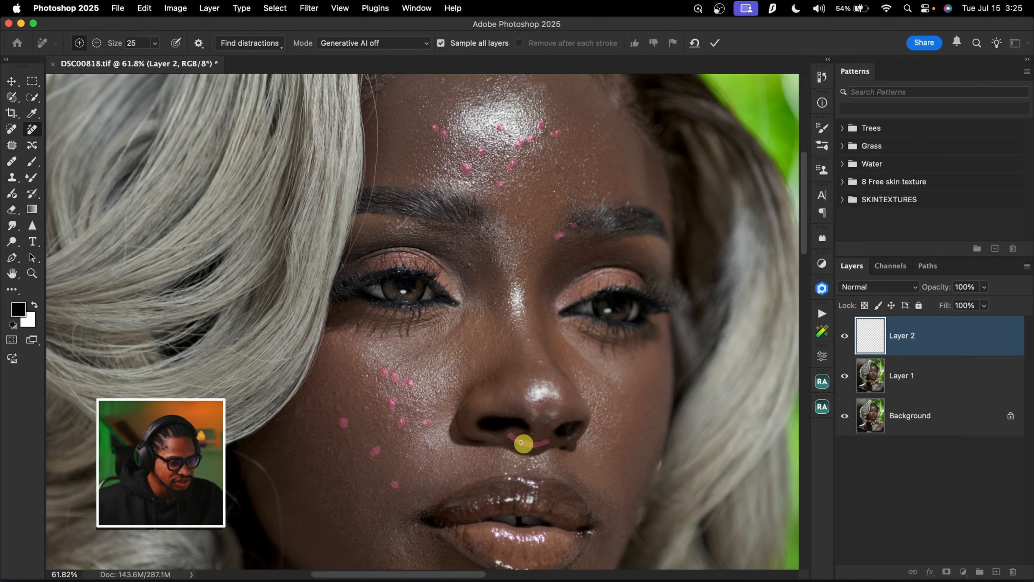
{"action": "left_click_drag", "start_coordinate": [518, 434], "coordinate": [508, 436]}
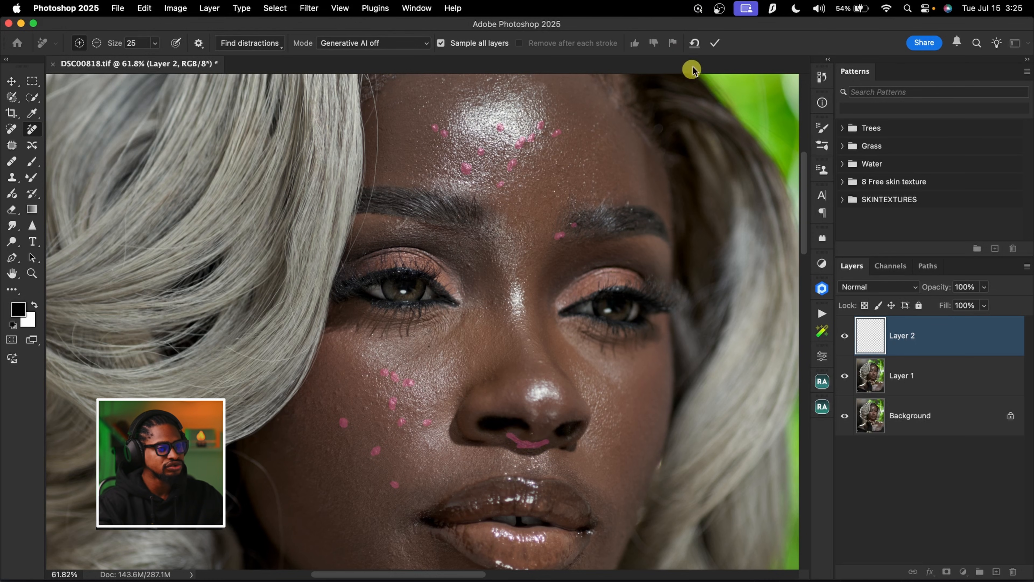
{"action": "left_click", "coordinate": [719, 42]}
Compare the face before and after the blemish removal by toggling the visibility of Layer 2
{"action": "key", "text": "z"}
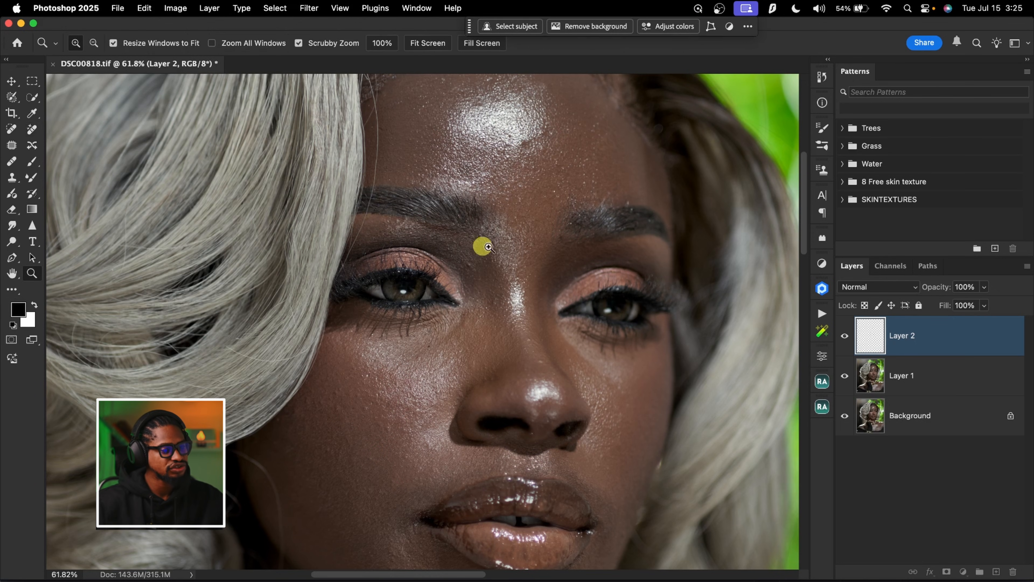
{"action": "scroll", "coordinate": [475, 256], "scroll_direction": "down", "scroll_amount": 5}
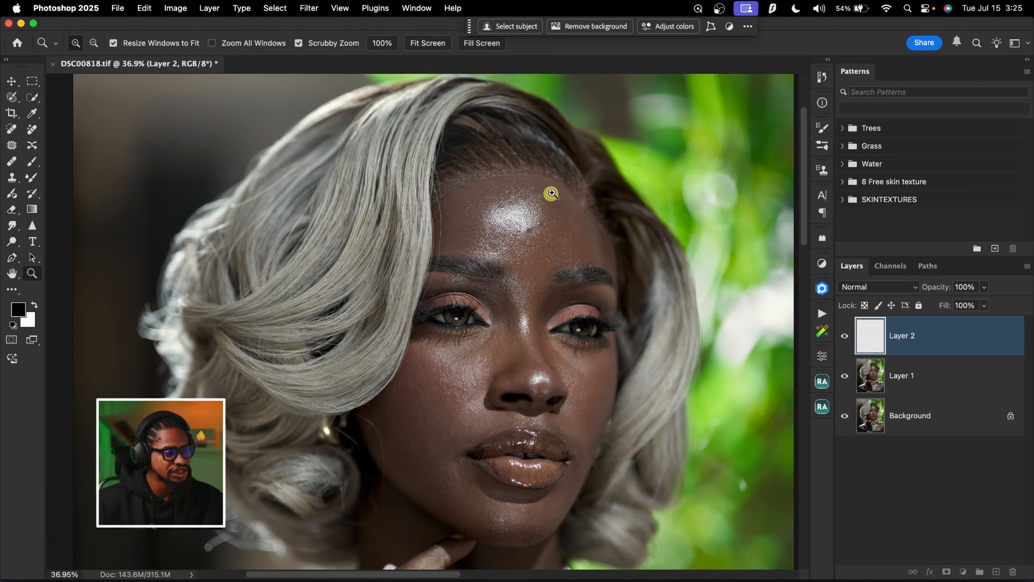
{"action": "left_click_drag", "start_coordinate": [546, 196], "coordinate": [582, 196]}
{"action": "key", "text": "j"}
{"action": "left_click", "coordinate": [845, 337]}
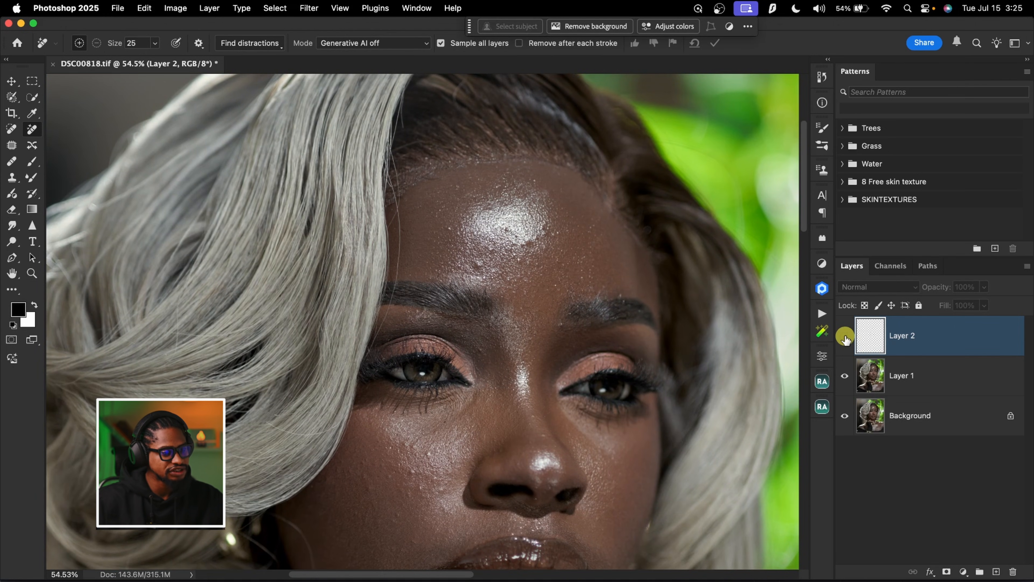
{"action": "left_click", "coordinate": [850, 337]}
{"action": "key", "text": "z"}
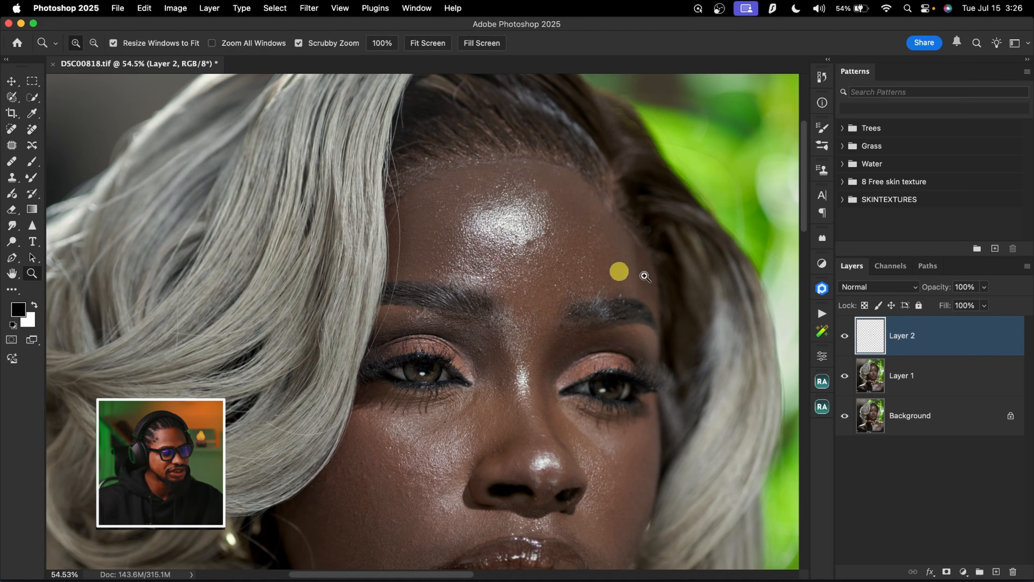
{"action": "left_click", "coordinate": [844, 343]}
{"action": "left_click", "coordinate": [846, 345]}
{"action": "left_click_drag", "start_coordinate": [583, 385], "coordinate": [564, 353]}
{"action": "left_click_drag", "start_coordinate": [543, 189], "coordinate": [561, 185]}
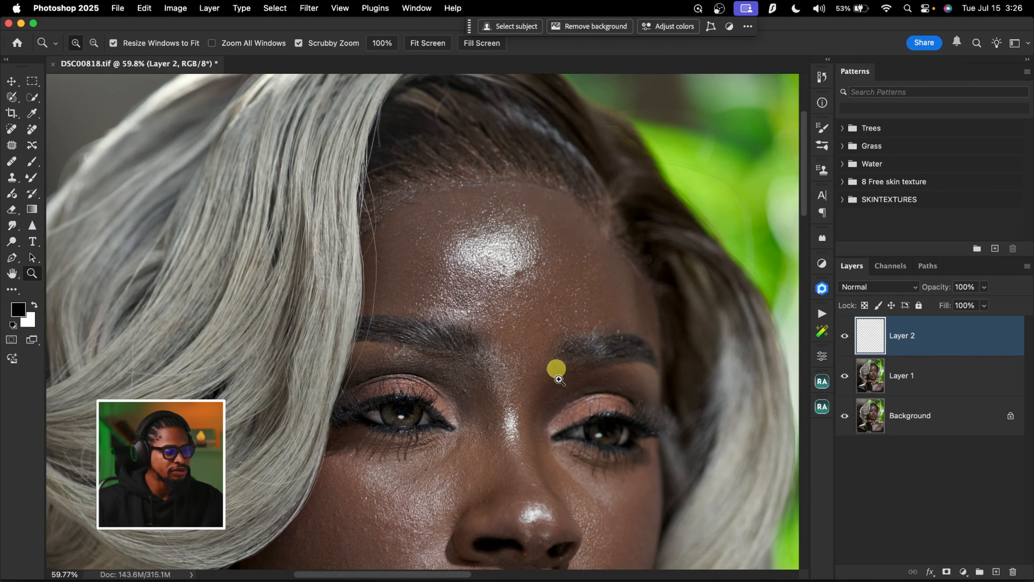
{"action": "left_click_drag", "start_coordinate": [547, 345], "coordinate": [481, 277]}
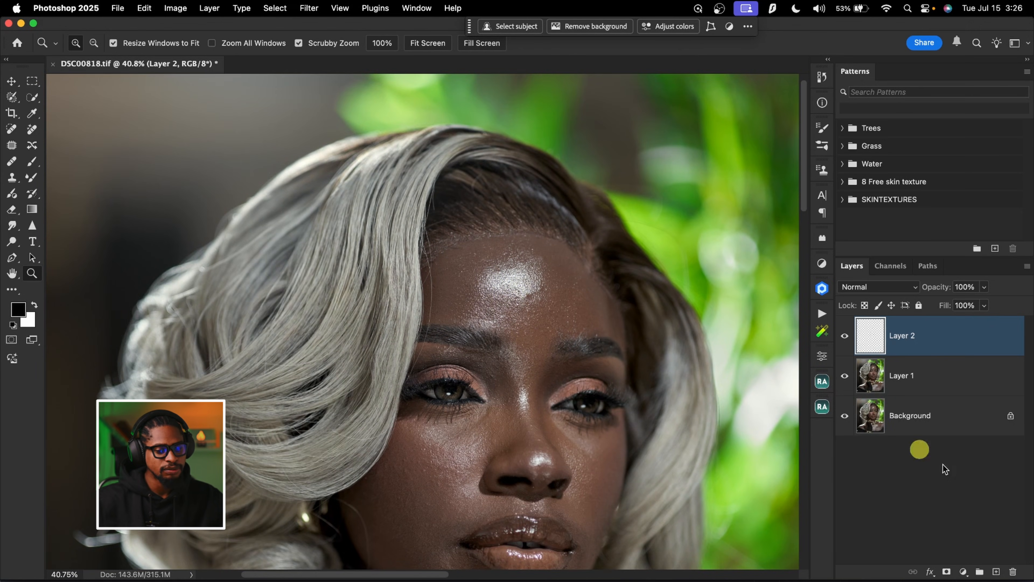
Add another blank layer and heal small remaining forehead spots on it with the Content-Aware Spot Healing Brush
{"action": "left_click", "coordinate": [996, 571]}
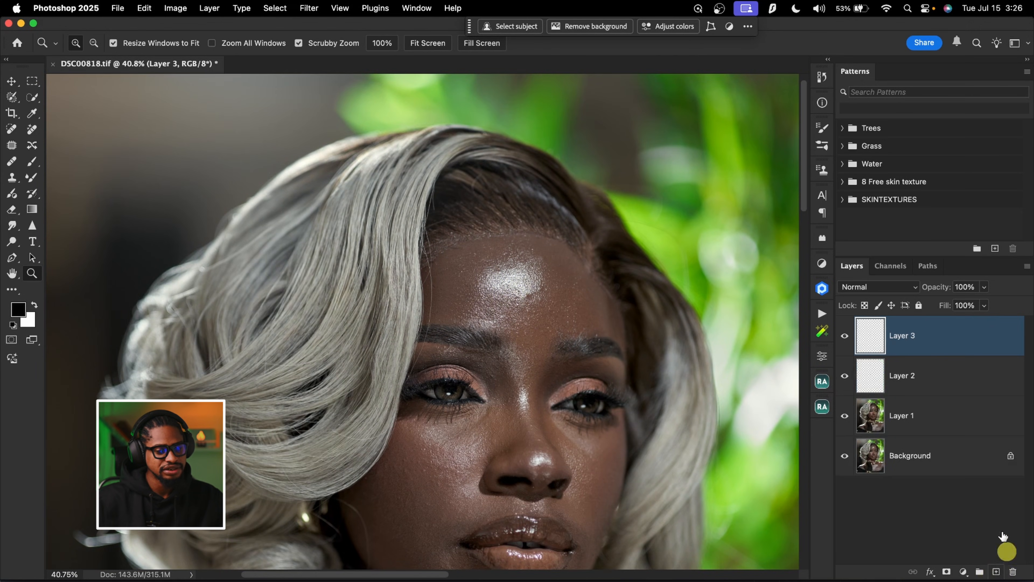
{"action": "left_click", "coordinate": [11, 129]}
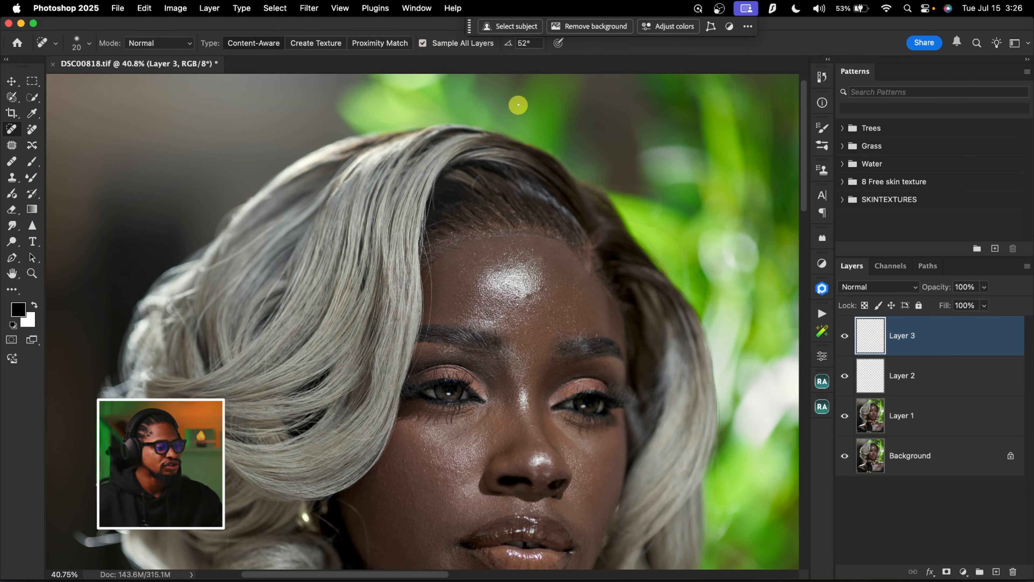
{"action": "key", "text": "super+space"}
{"action": "mouse_move", "coordinate": [551, 300]}
{"action": "left_mouse_down"}
{"action": "mouse_move", "coordinate": [572, 285]}
{"action": "mouse_move", "coordinate": [534, 296]}
{"action": "left_mouse_up"}
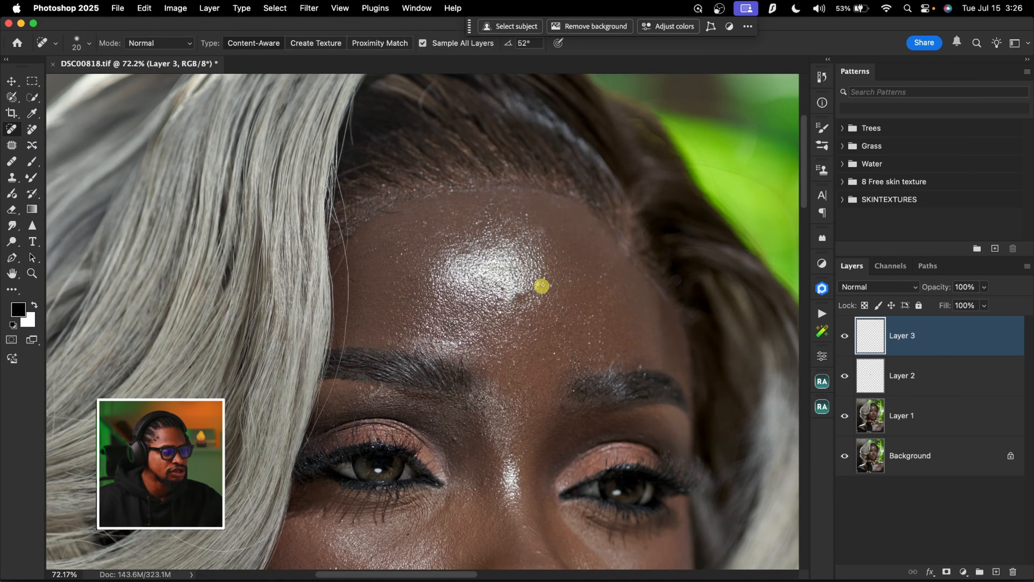
{"action": "left_click", "coordinate": [542, 282]}
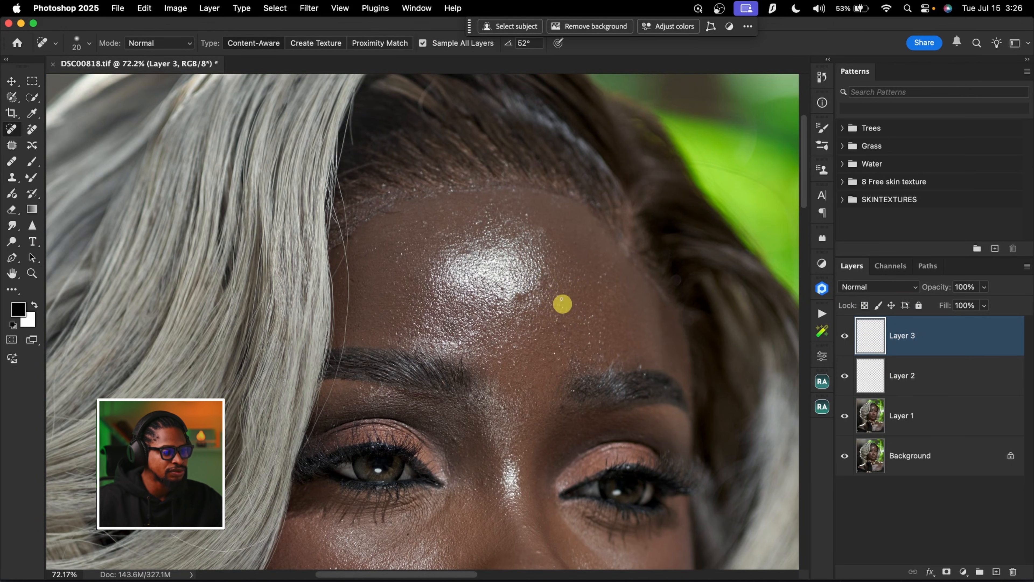
{"action": "left_click", "coordinate": [553, 286]}
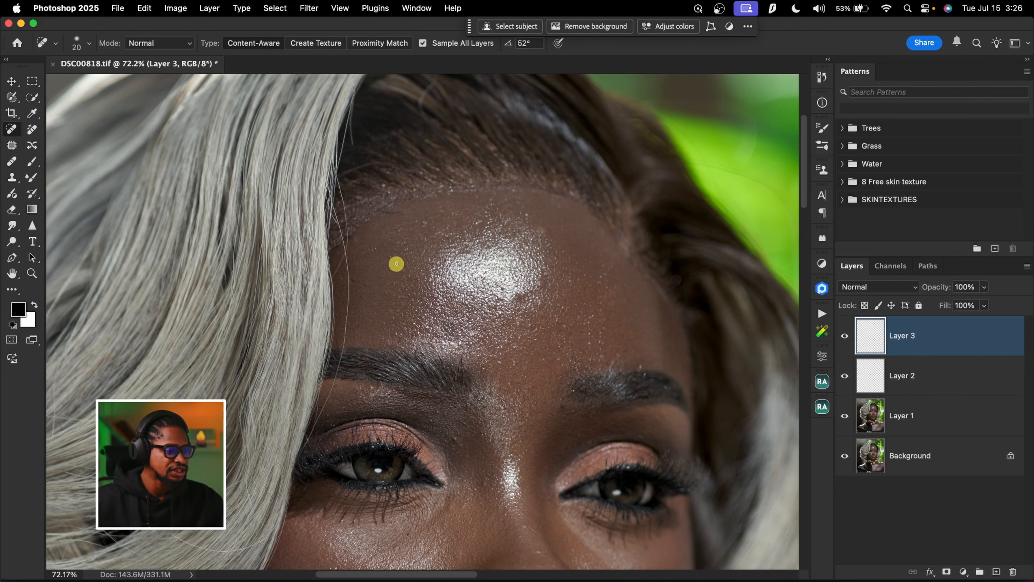
Heal remaining small spots on the cheeks and lower face with the Spot Healing Brush, and check the whole portrait
{"action": "scroll", "coordinate": [600, 360], "scroll_direction": "down", "scroll_amount": 5}
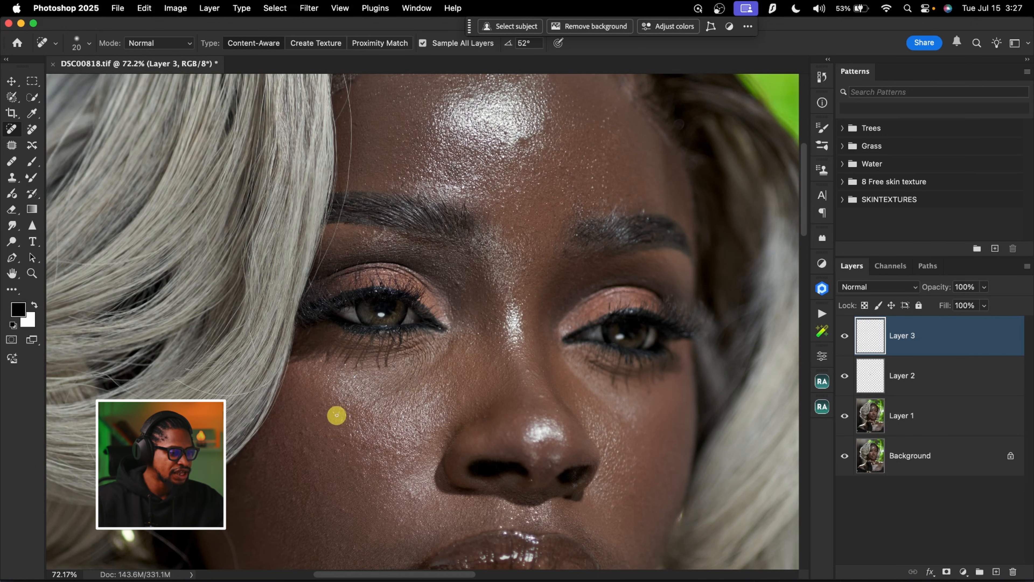
{"action": "left_click", "coordinate": [342, 446]}
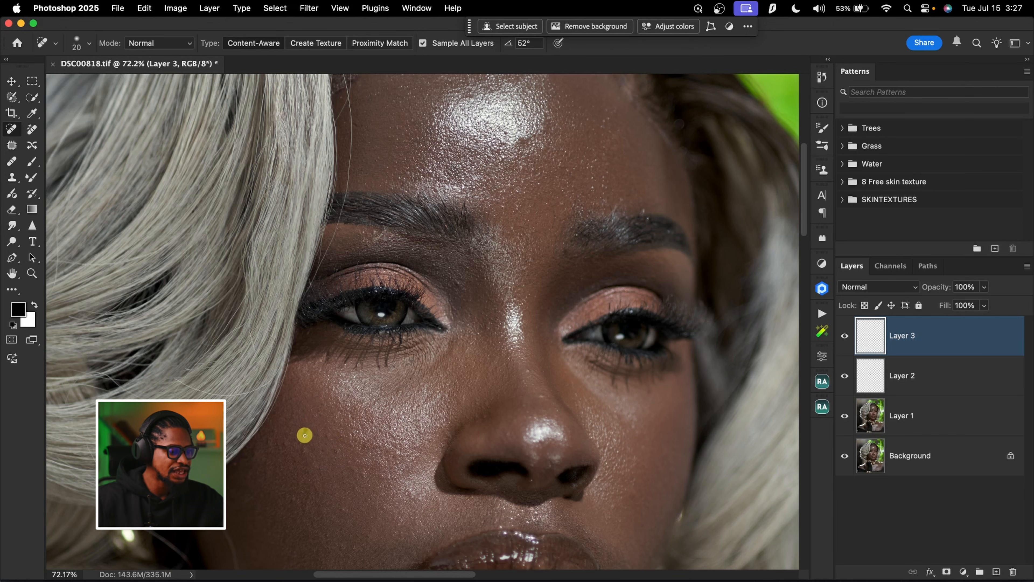
{"action": "scroll", "coordinate": [540, 434], "scroll_direction": "down", "scroll_amount": 5}
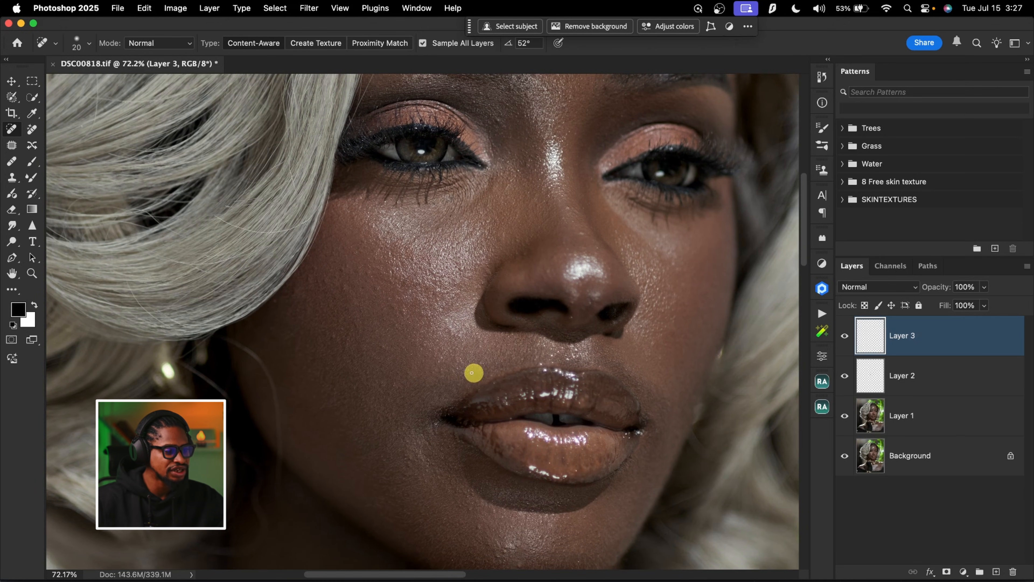
{"action": "scroll", "coordinate": [598, 360], "scroll_direction": "down", "scroll_amount": 4}
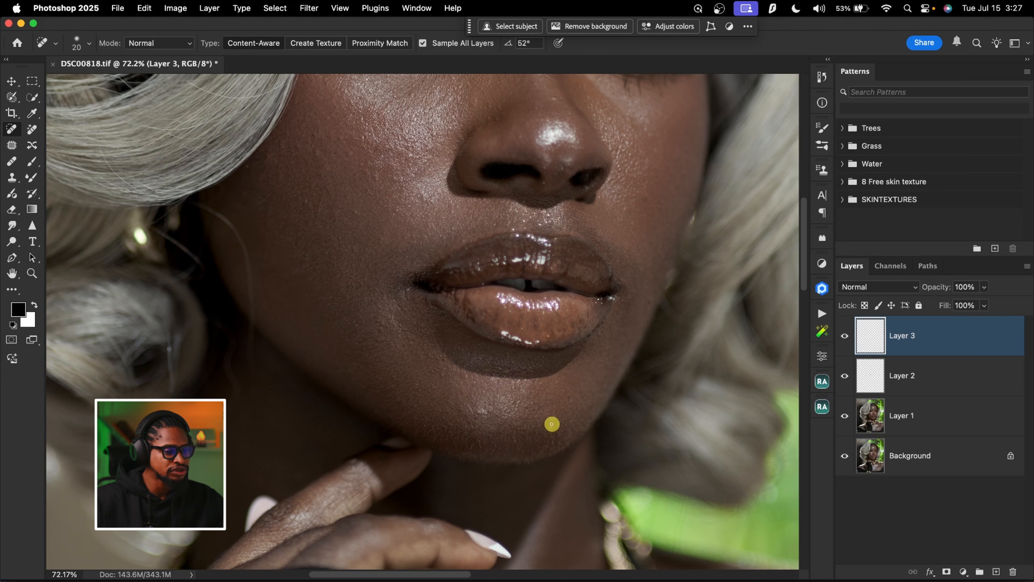
{"action": "scroll", "coordinate": [472, 322], "scroll_direction": "up", "scroll_amount": 7}
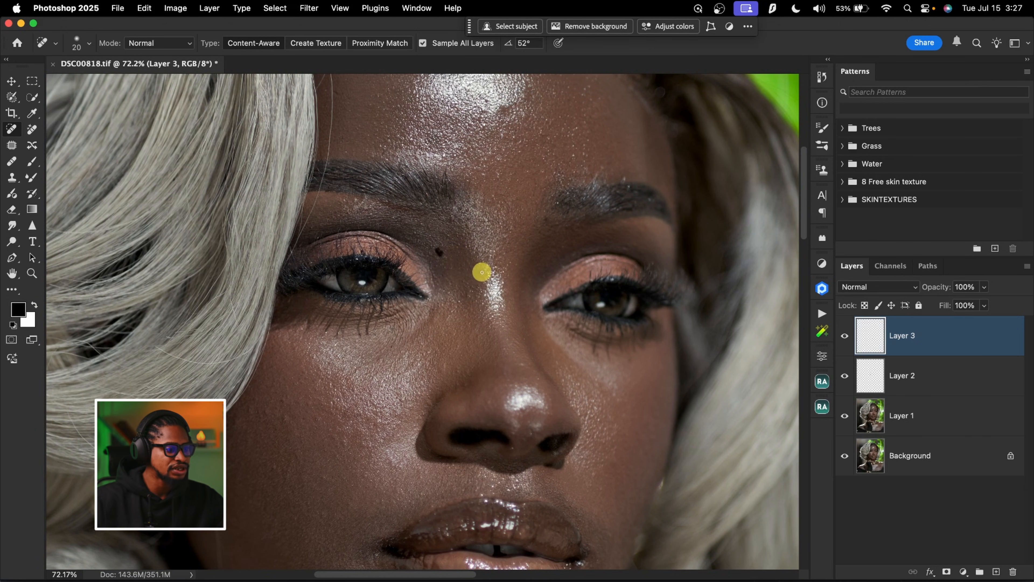
{"action": "scroll", "coordinate": [468, 261], "scroll_direction": "up", "scroll_amount": 4}
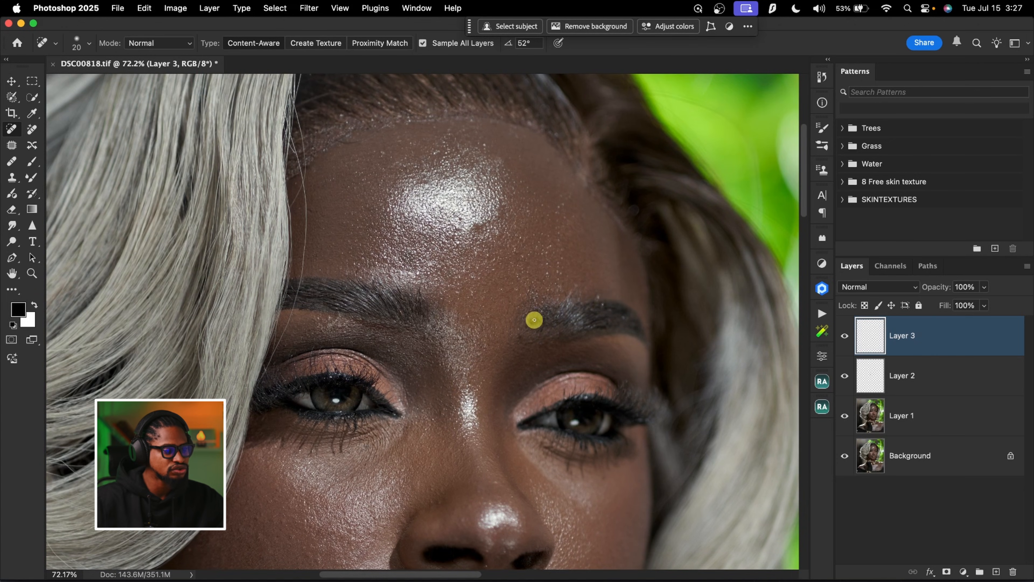
{"action": "scroll", "coordinate": [534, 319], "scroll_direction": "down", "scroll_amount": 6}
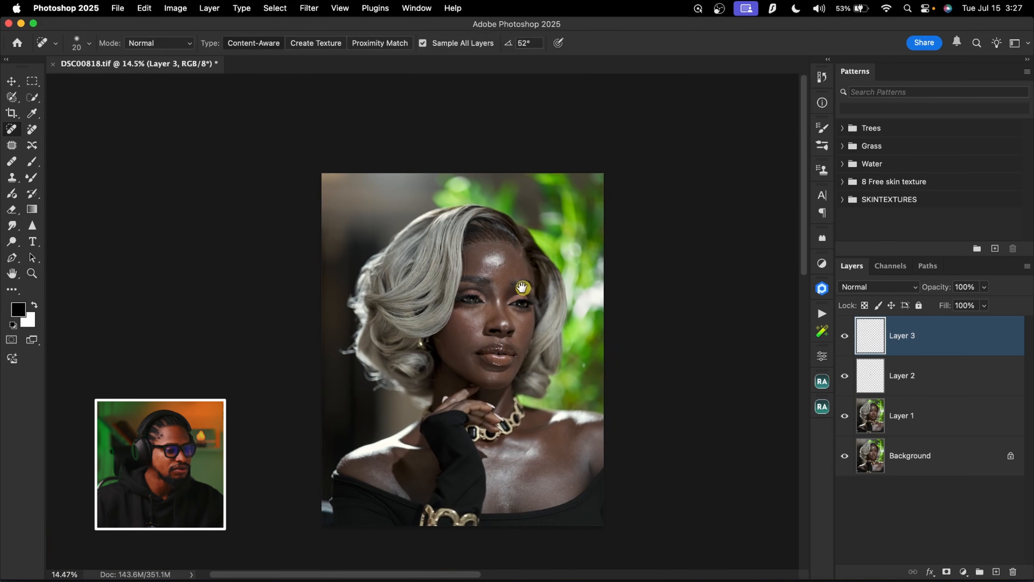
{"action": "scroll", "coordinate": [533, 279], "scroll_direction": "up", "scroll_amount": 4}
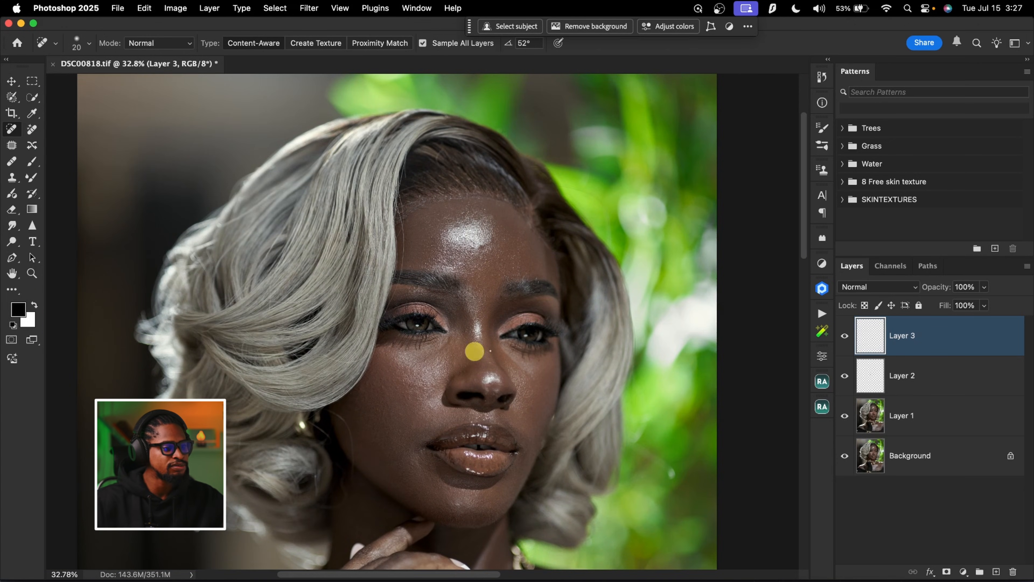
{"action": "scroll", "coordinate": [531, 229], "scroll_direction": "up", "scroll_amount": 2}
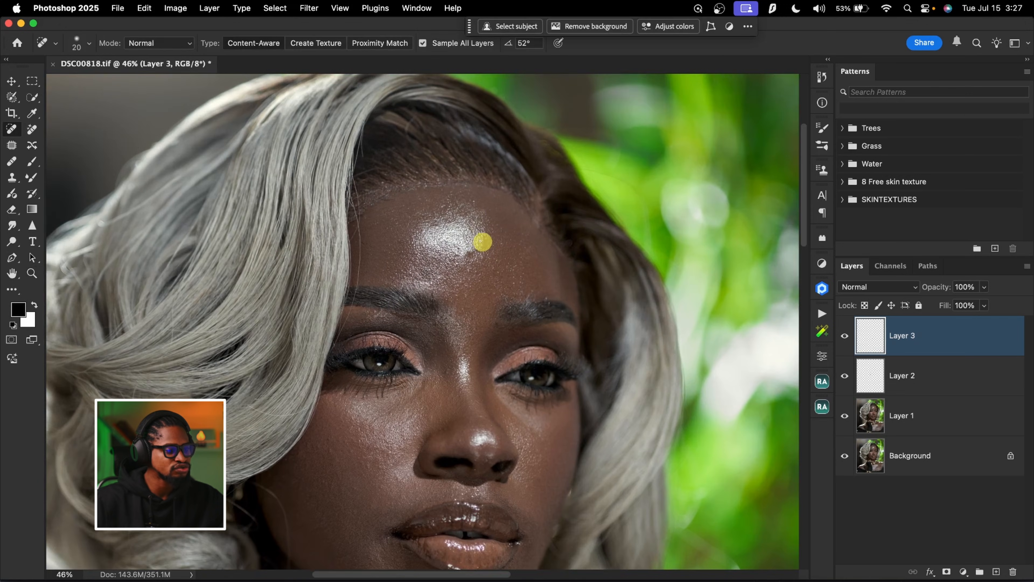
{"action": "scroll", "coordinate": [484, 255], "scroll_direction": "down", "scroll_amount": 2}
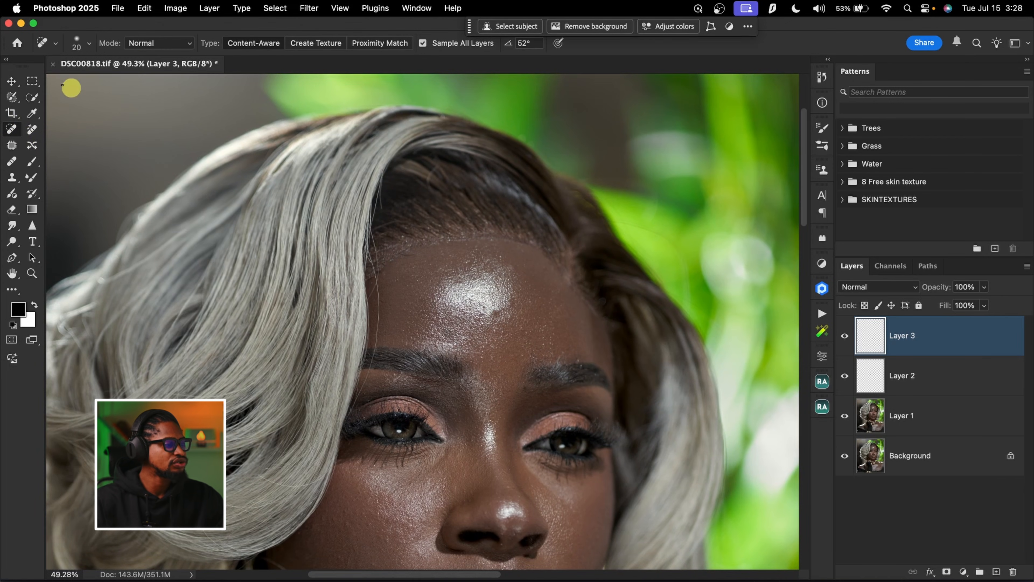
Paint a selection along the whole forehead hairline with the Selection Brush at size 90
{"action": "left_click", "coordinate": [12, 98]}
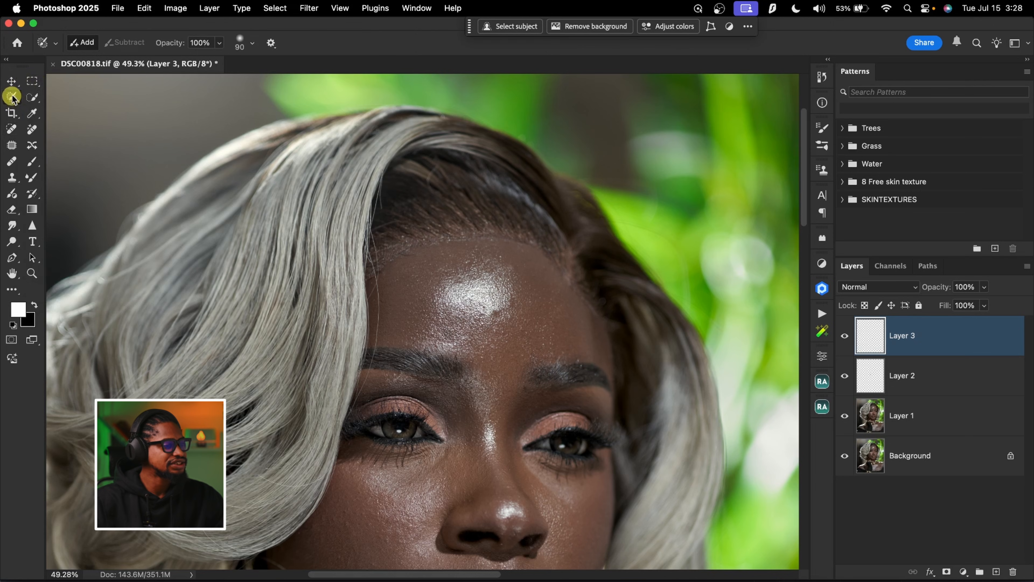
{"action": "key", "text": "bracketright"}
{"action": "key", "text": "bracketright"}
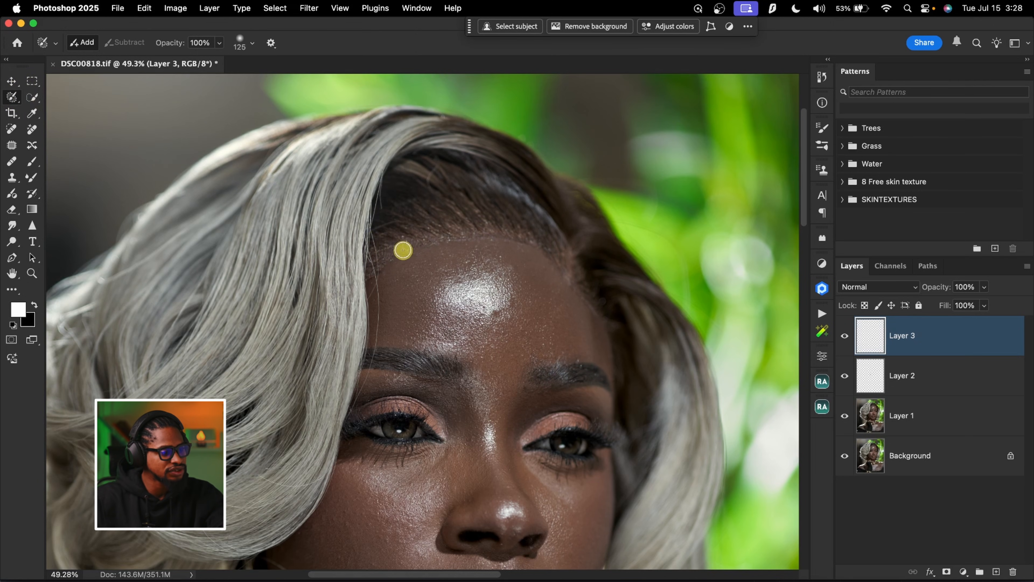
{"action": "mouse_move", "coordinate": [388, 263]}
{"action": "left_mouse_down"}
{"action": "mouse_move", "coordinate": [416, 255]}
{"action": "mouse_move", "coordinate": [376, 269]}
{"action": "left_mouse_up"}
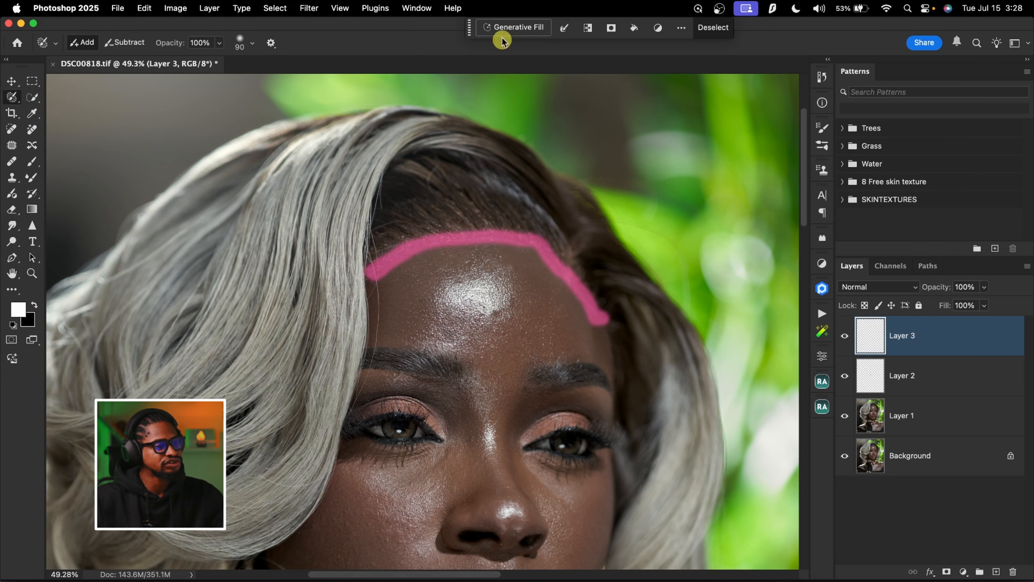
{"action": "left_click", "coordinate": [512, 28]}
{"action": "key", "text": "Escape"}
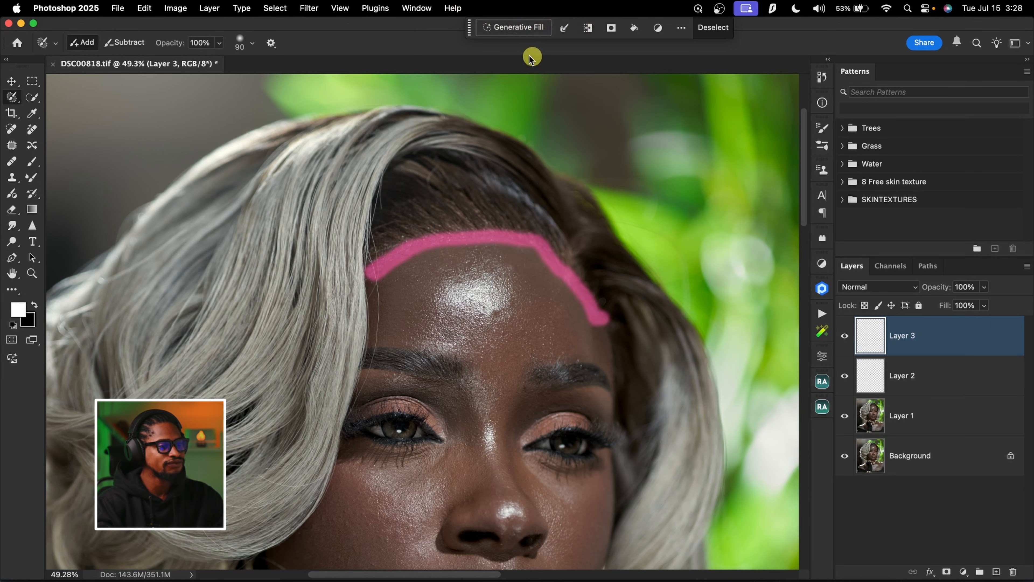
{"action": "left_click", "coordinate": [408, 9]}
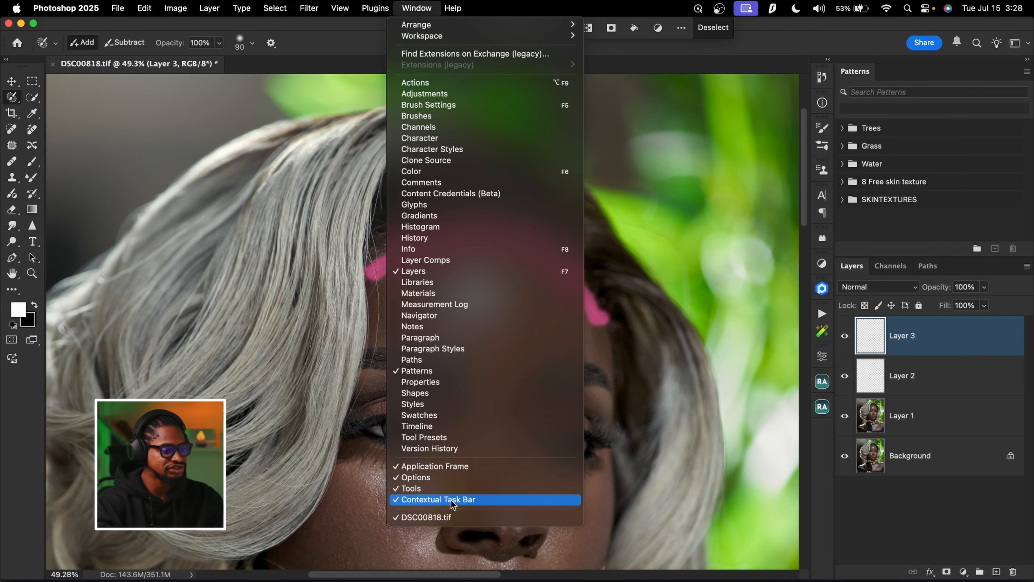
{"action": "left_click", "coordinate": [760, 40]}
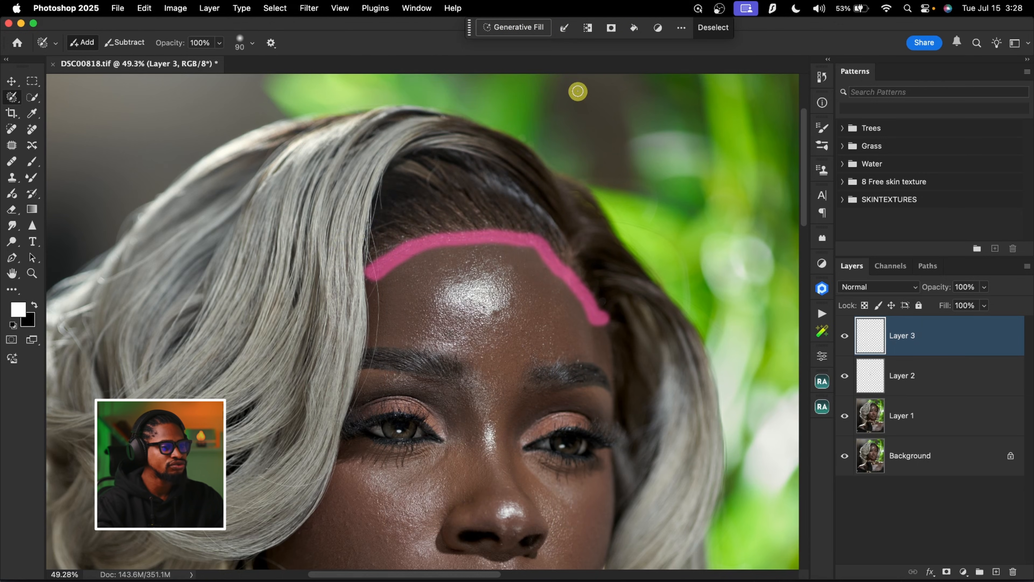
Run Generative Fill with an empty prompt on the hairline selection, compare the three variations and keep the first
{"action": "left_click", "coordinate": [515, 28]}
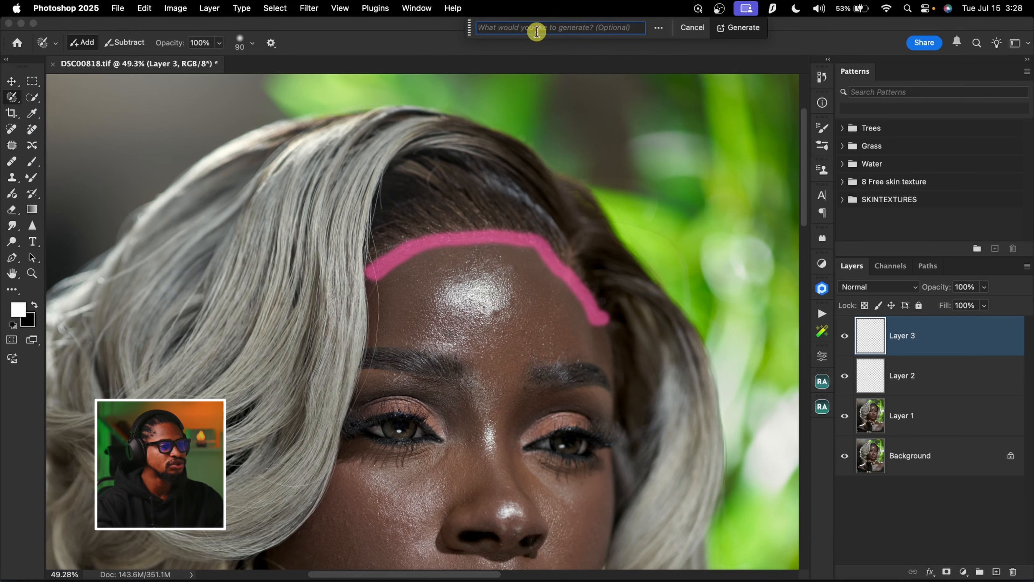
{"action": "left_click", "coordinate": [746, 28]}
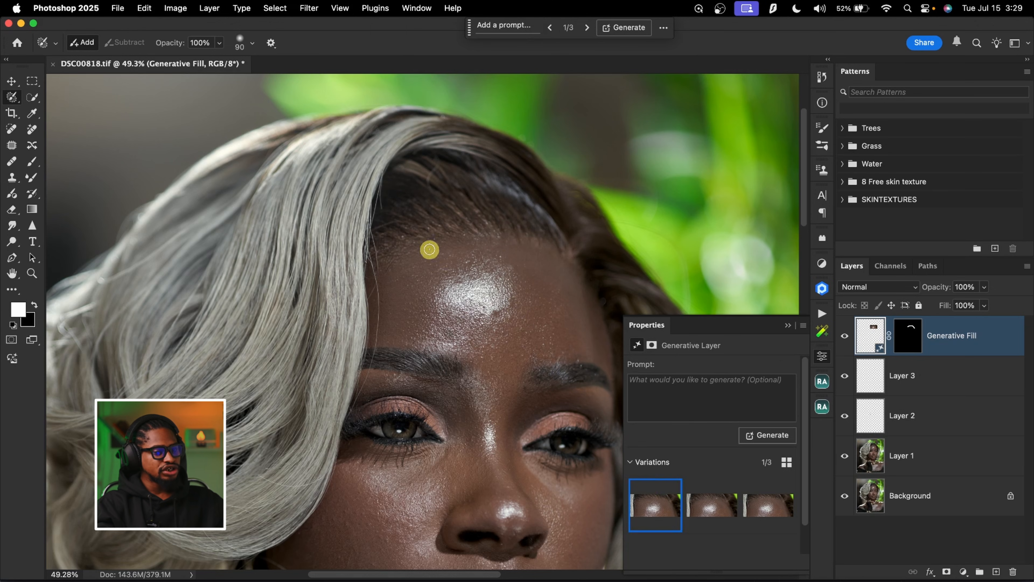
{"action": "left_click", "coordinate": [709, 504]}
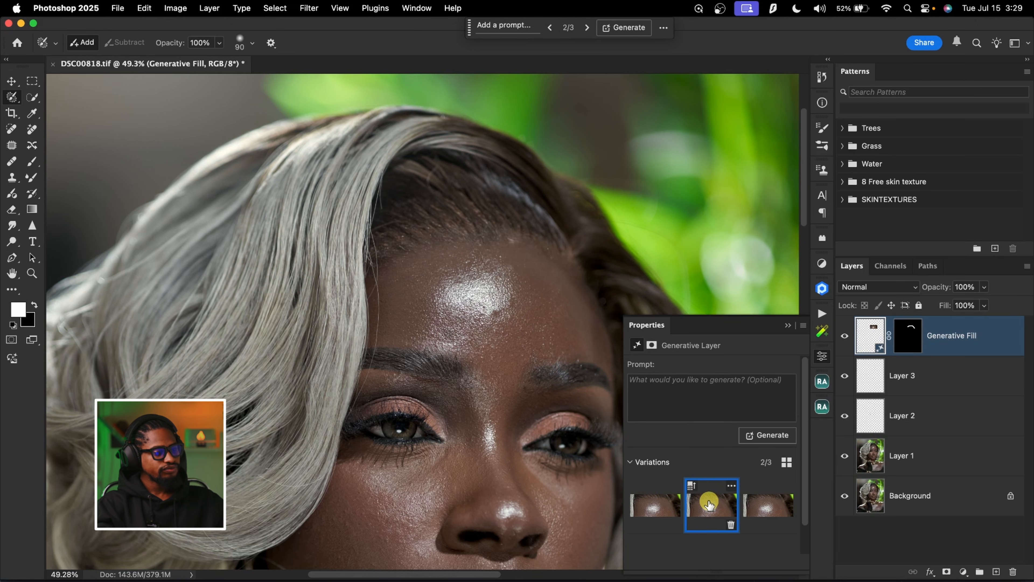
{"action": "left_click", "coordinate": [768, 507]}
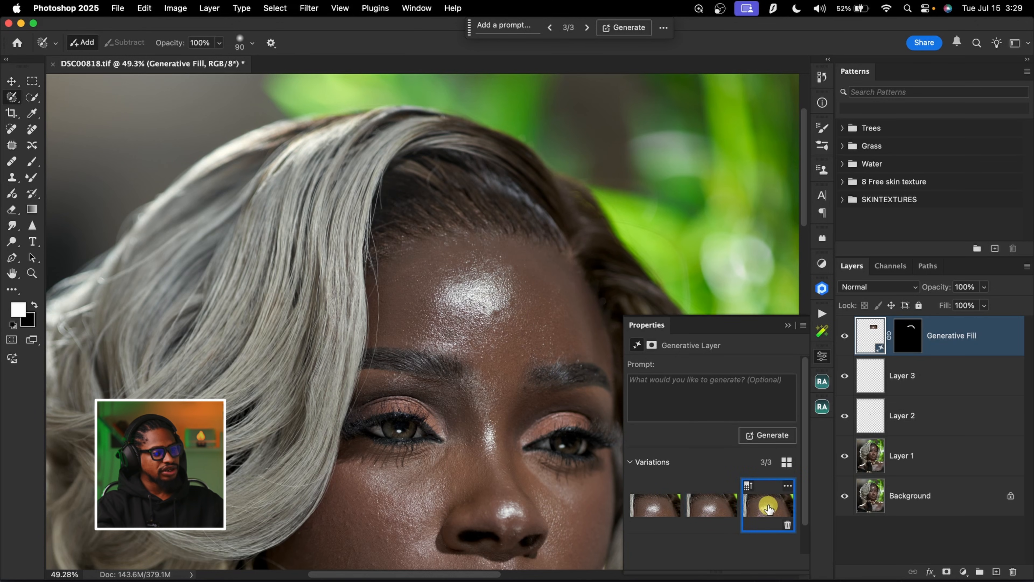
{"action": "left_click", "coordinate": [667, 515]}
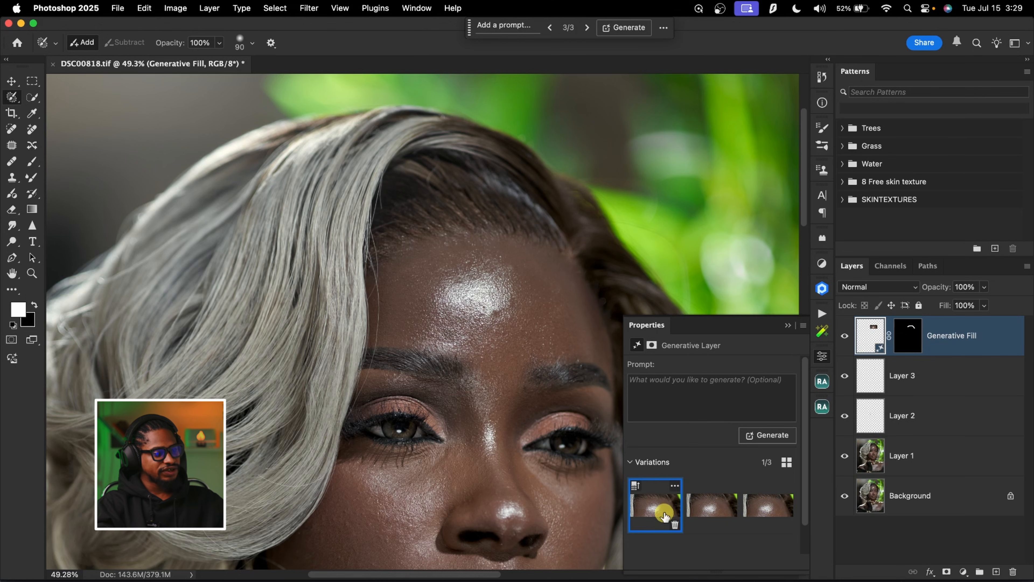
{"action": "left_click", "coordinate": [772, 514]}
{"action": "left_click", "coordinate": [666, 507]}
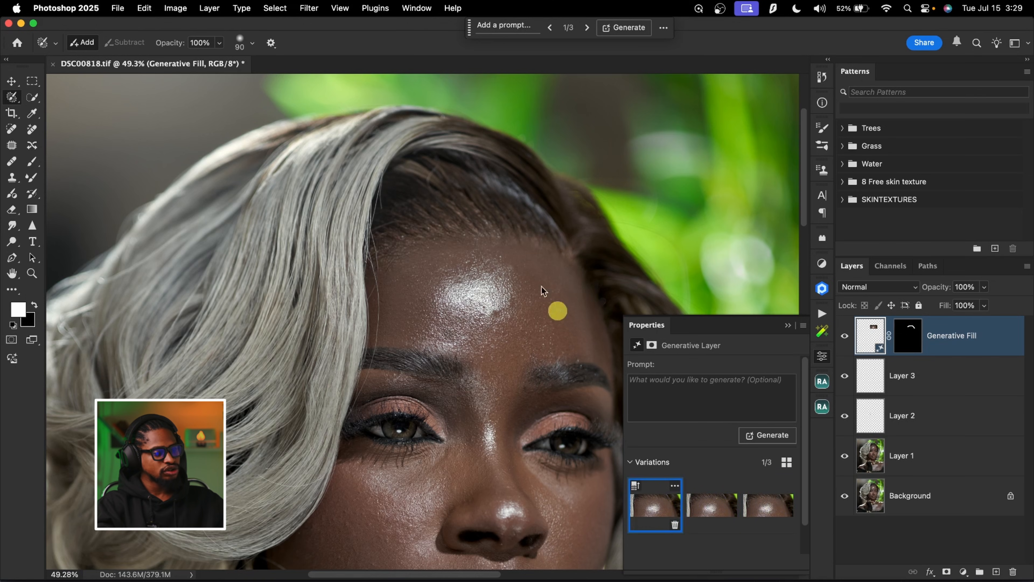
Compare the hairline before and after the fill by toggling the visibility of the Generative Fill layer
{"action": "left_click", "coordinate": [789, 325]}
{"action": "left_click", "coordinate": [846, 337]}
{"action": "left_click", "coordinate": [847, 338]}
{"action": "left_click", "coordinate": [845, 338]}
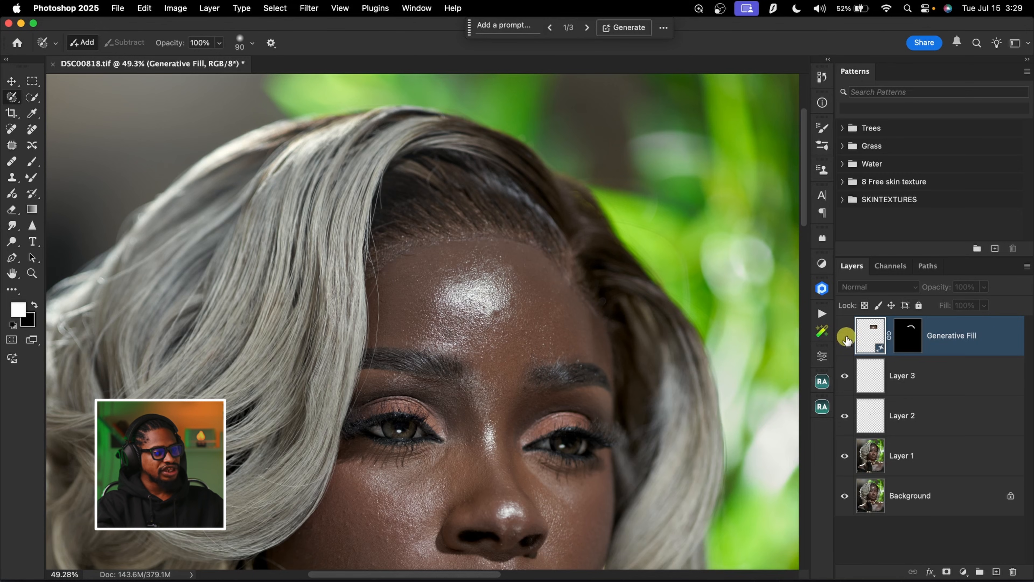
{"action": "left_click", "coordinate": [846, 339]}
Add a blank layer on top and remove stray hairs over the hair and face edge with the Remove tool at size 25, Generative AI off
{"action": "key", "text": "z"}
{"action": "mouse_move", "coordinate": [568, 240]}
{"action": "left_mouse_down"}
{"action": "mouse_move", "coordinate": [397, 272]}
{"action": "mouse_move", "coordinate": [485, 284]}
{"action": "left_mouse_up"}
{"action": "key", "text": "x"}
{"action": "key", "text": "l"}
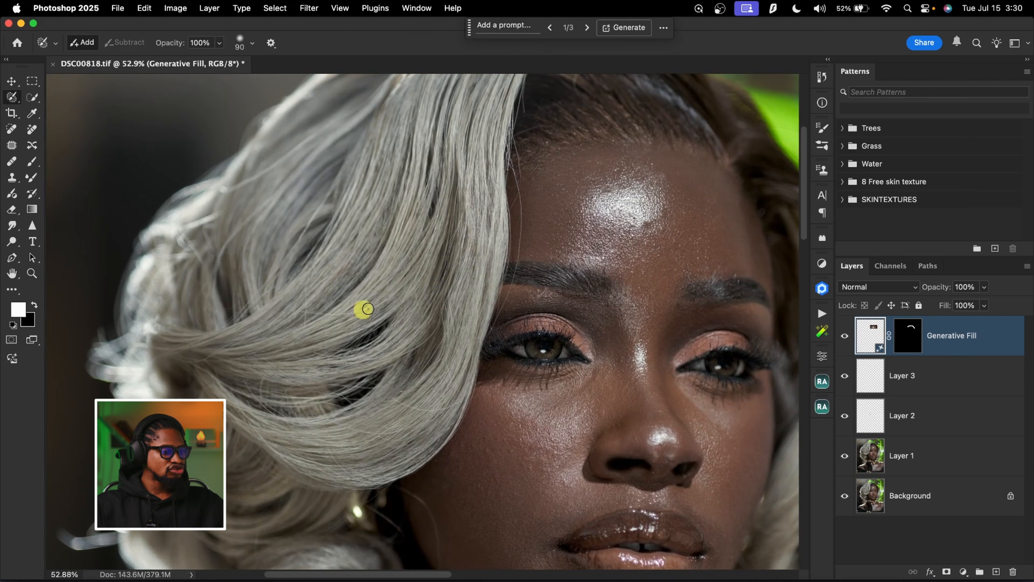
{"action": "left_click", "coordinate": [997, 572]}
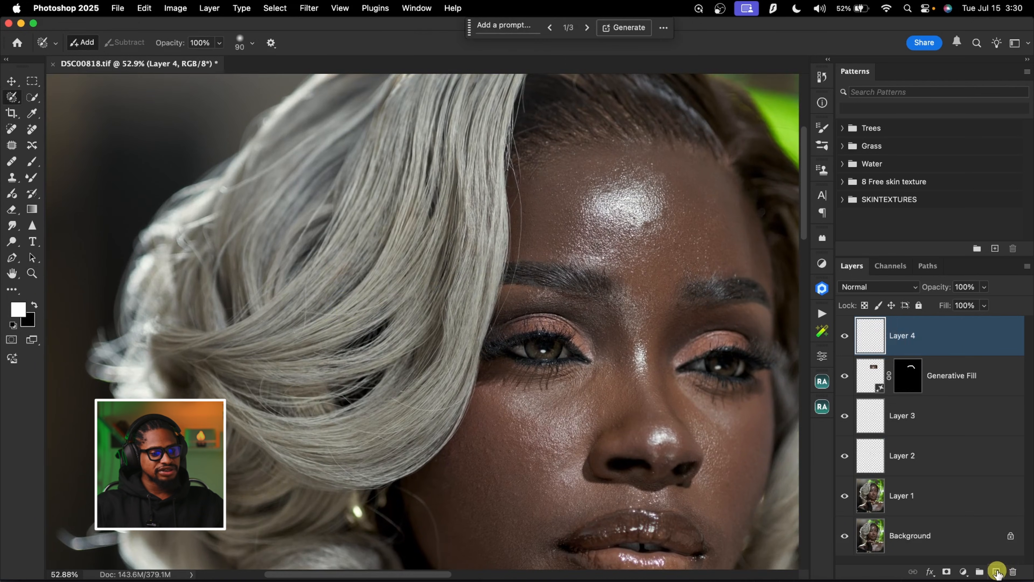
{"action": "left_click", "coordinate": [11, 128]}
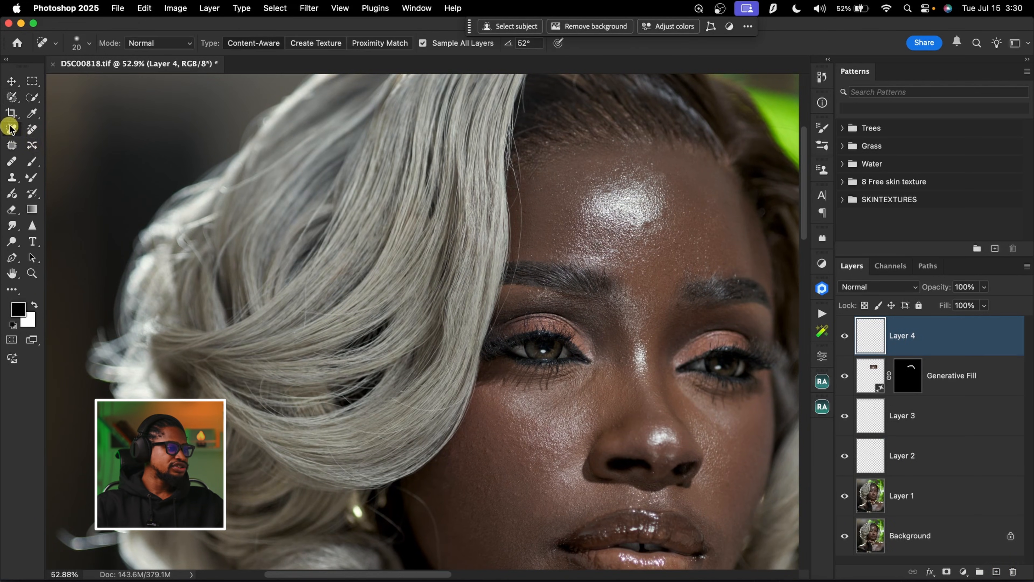
{"action": "key", "text": "bracketright"}
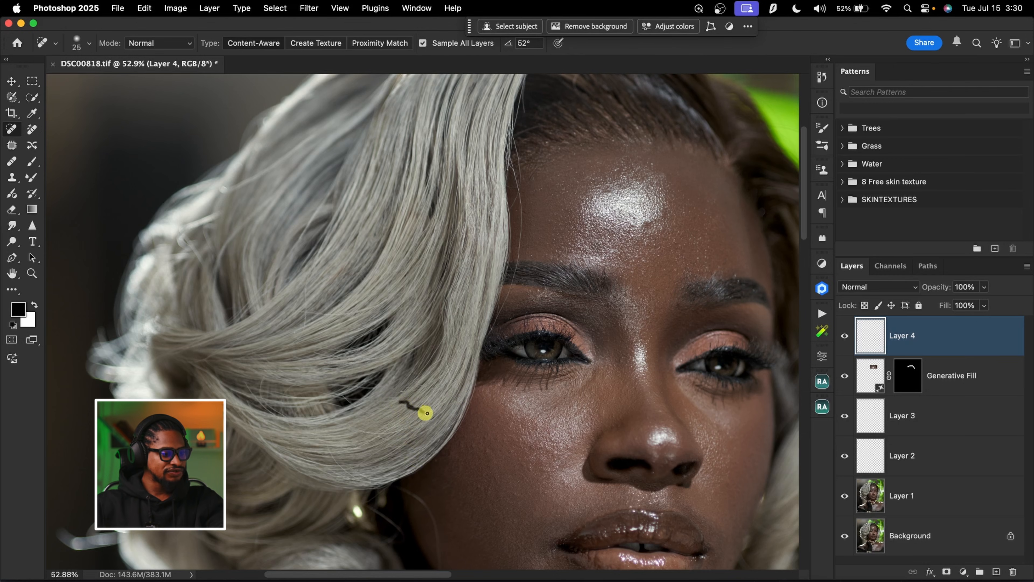
{"action": "left_click", "coordinate": [32, 129]}
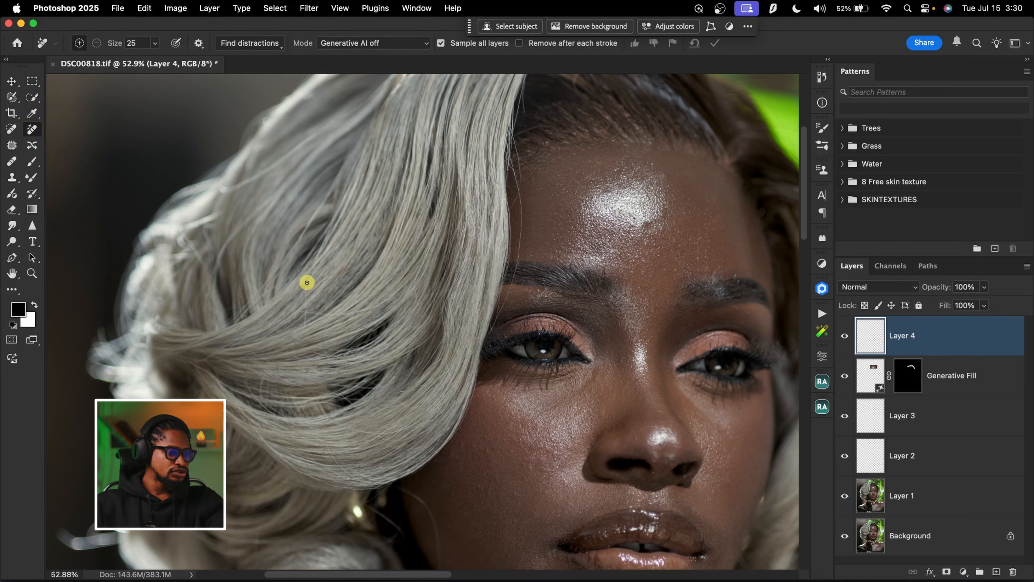
{"action": "left_click_drag", "start_coordinate": [302, 323], "coordinate": [307, 314]}
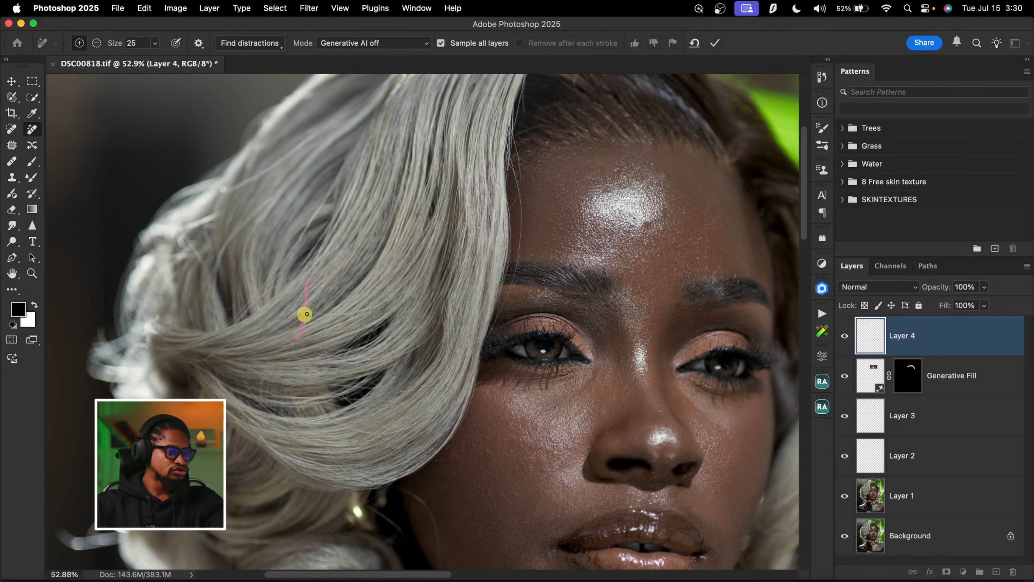
{"action": "scroll", "coordinate": [323, 312], "scroll_direction": "down", "scroll_amount": 10}
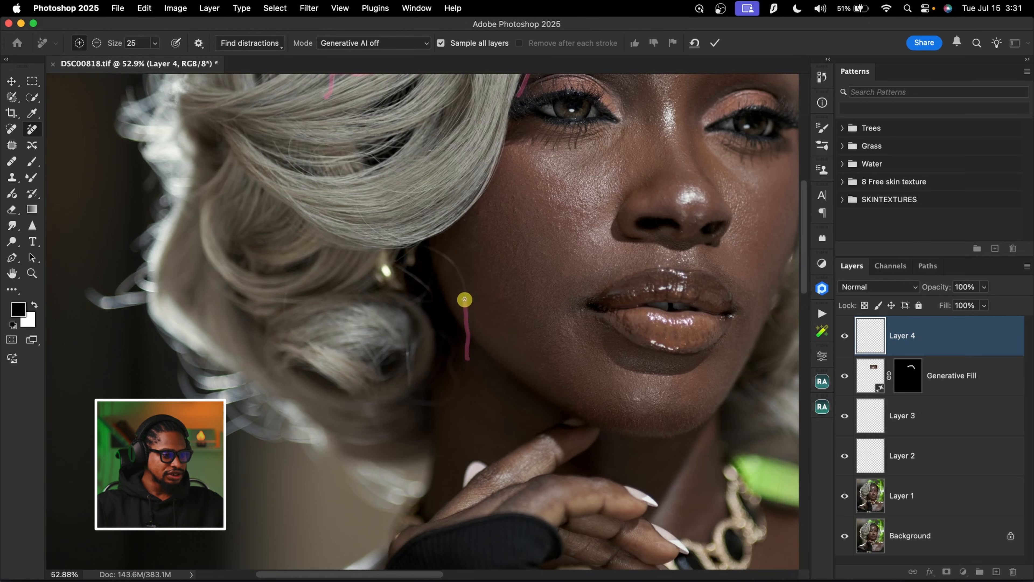
{"action": "scroll", "coordinate": [480, 259], "scroll_direction": "up", "scroll_amount": 12}
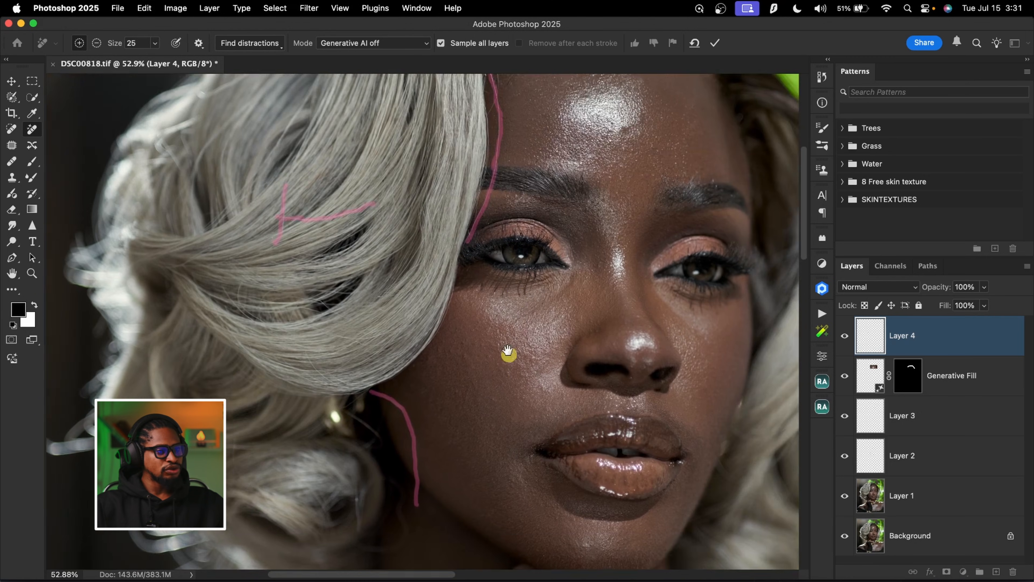
{"action": "left_click", "coordinate": [717, 43]}
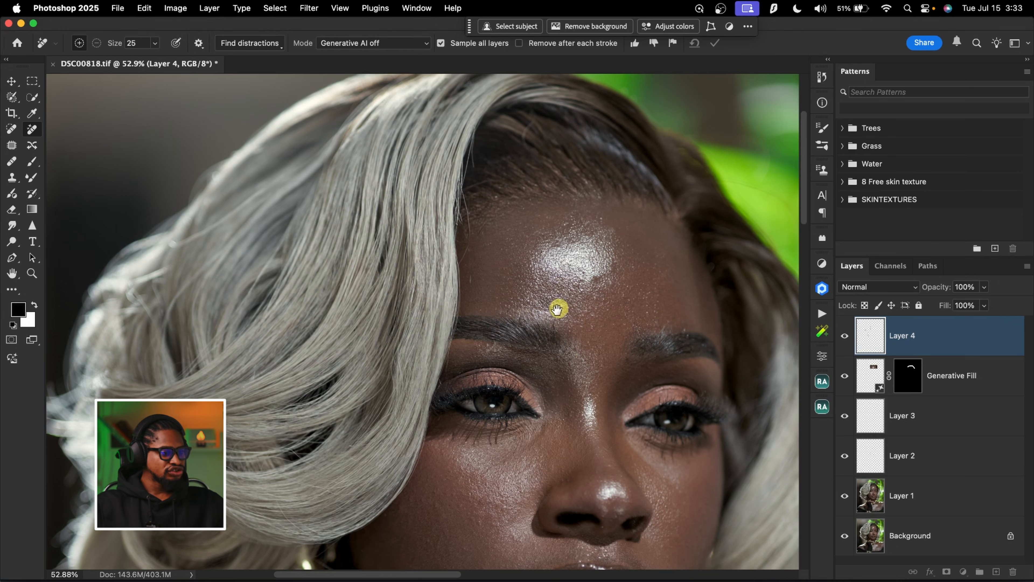
Compare the hair and face before and after the stray-hair removal by toggling the visibility of Layer 4
{"action": "left_click_drag", "start_coordinate": [558, 307], "coordinate": [590, 208]}
{"action": "left_click", "coordinate": [845, 335]}
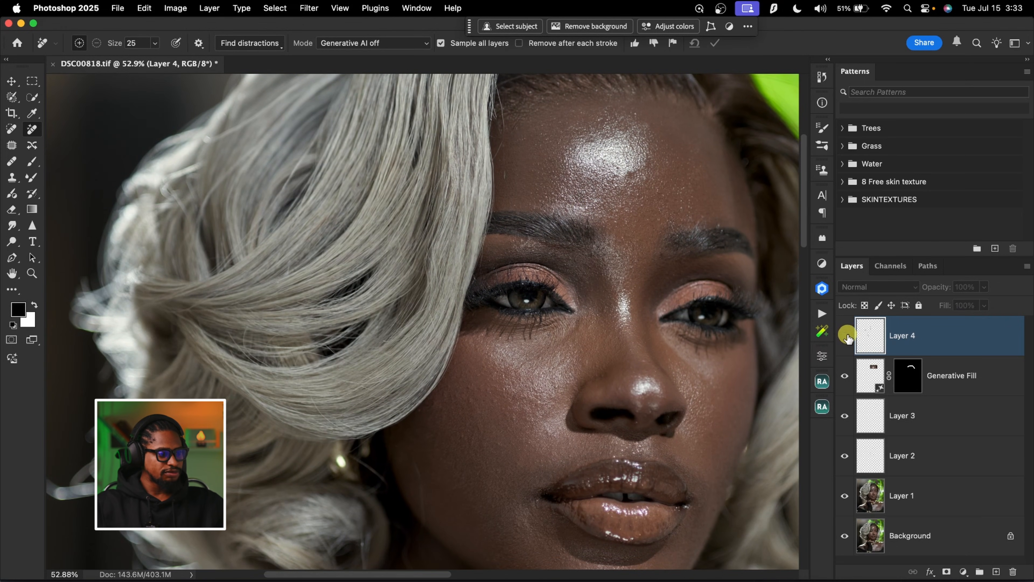
{"action": "left_click", "coordinate": [847, 338]}
Remove the remaining stray hairs on the jaw side of the cheek and beside the forehead with the Remove tool at size 25
{"action": "key", "text": "z"}
{"action": "left_click_drag", "start_coordinate": [473, 418], "coordinate": [454, 289]}
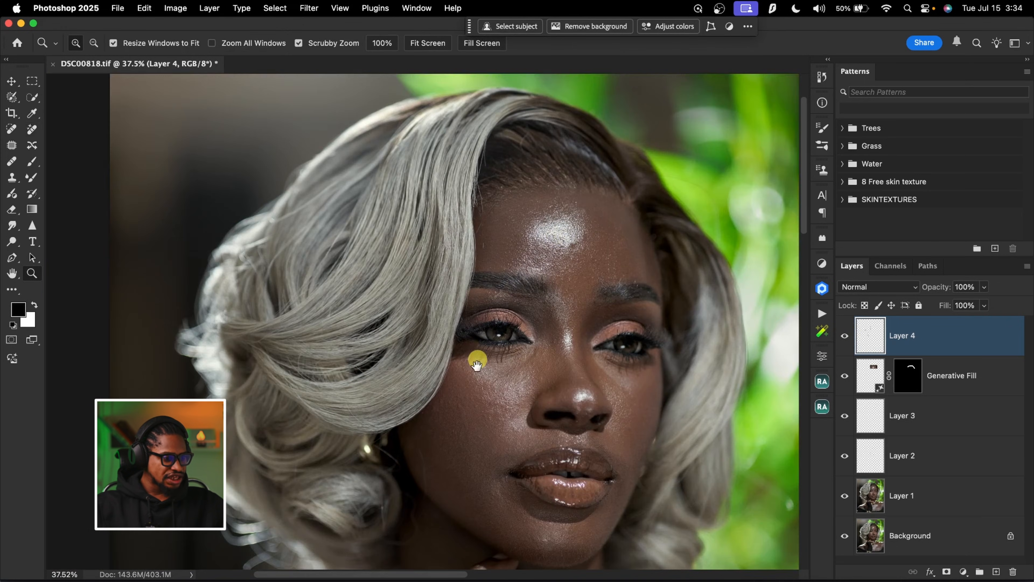
{"action": "left_click_drag", "start_coordinate": [441, 363], "coordinate": [487, 341]}
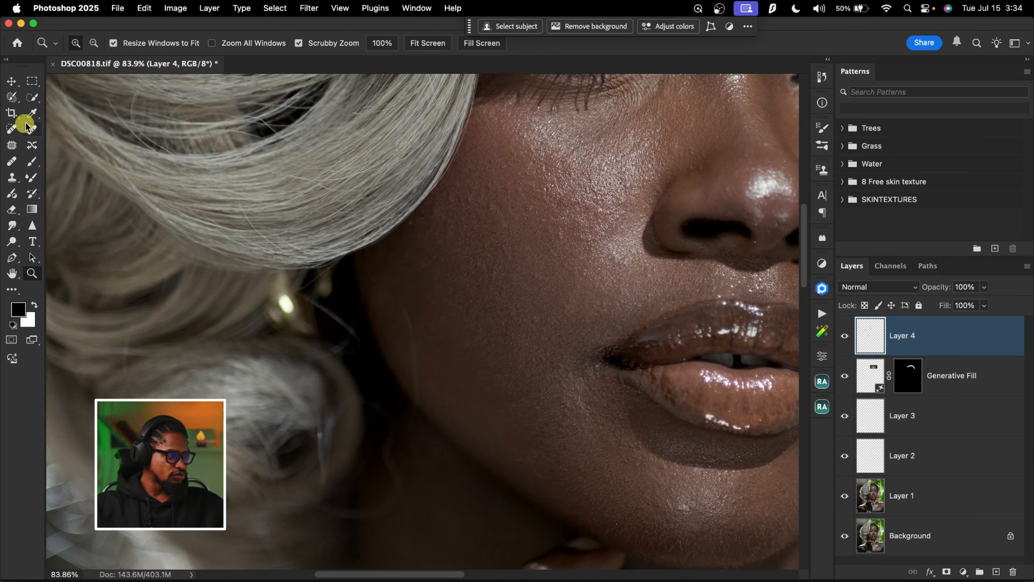
{"action": "left_click", "coordinate": [31, 129]}
{"action": "mouse_move", "coordinate": [411, 334]}
{"action": "left_mouse_down"}
{"action": "mouse_move", "coordinate": [415, 397]}
{"action": "mouse_move", "coordinate": [412, 344]}
{"action": "left_mouse_up"}
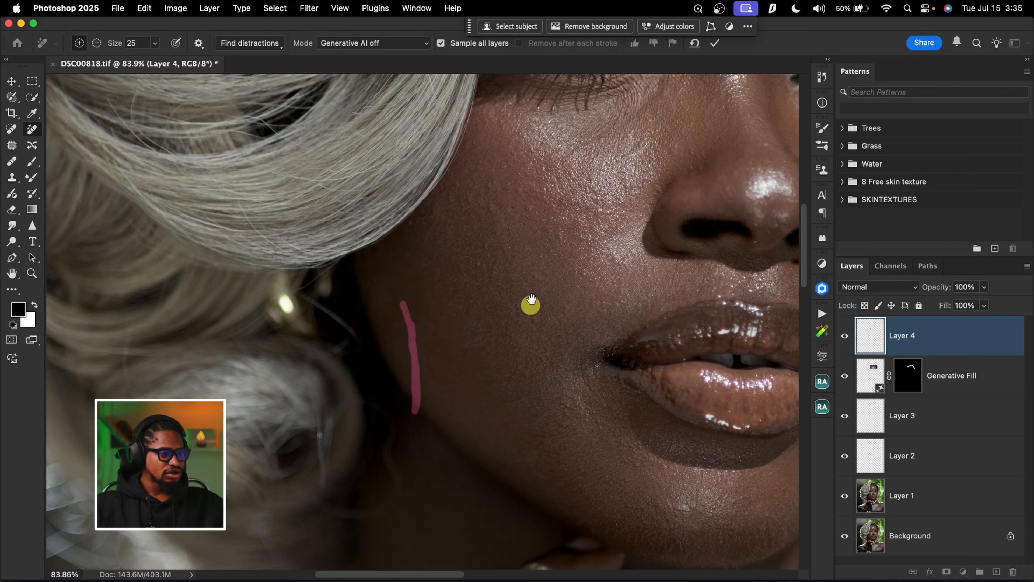
{"action": "scroll", "coordinate": [531, 300], "scroll_direction": "up", "scroll_amount": 10}
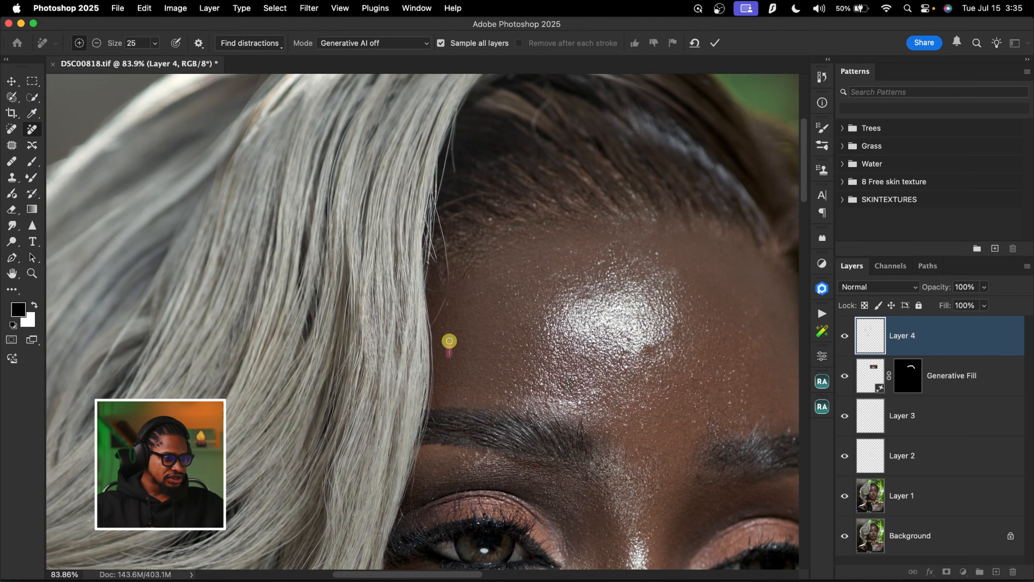
{"action": "left_click_drag", "start_coordinate": [448, 301], "coordinate": [449, 313]}
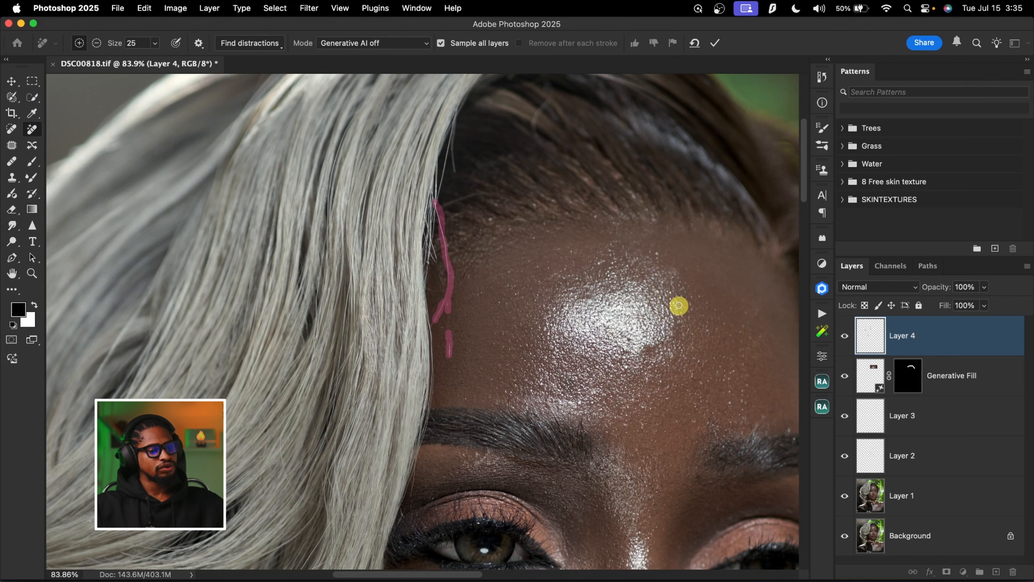
{"action": "key", "text": "z"}
{"action": "left_click_drag", "start_coordinate": [487, 233], "coordinate": [436, 252]}
{"action": "key", "text": "j"}
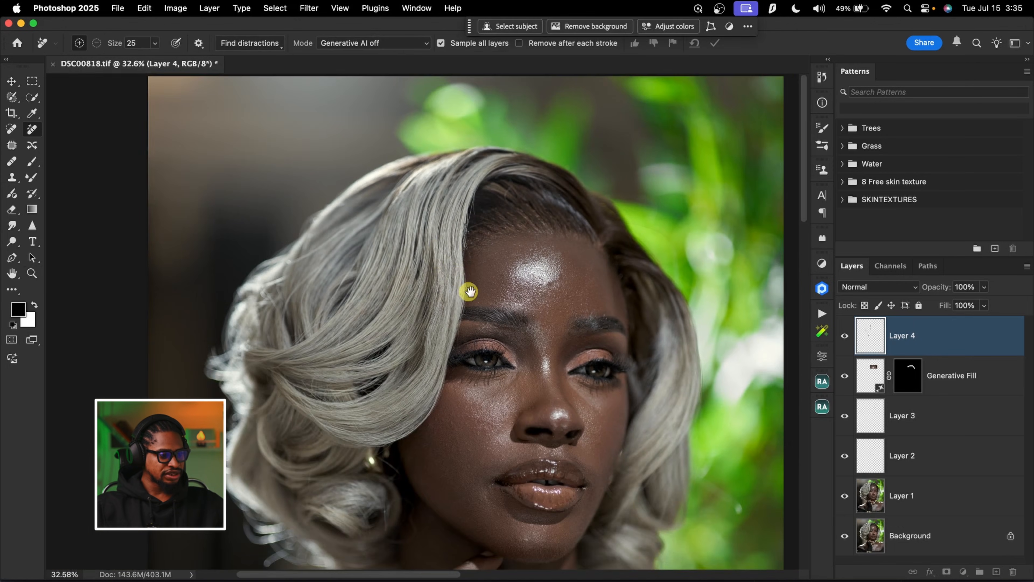
Review the whole portrait with and without the Layer 4 cleanup
{"action": "left_click_drag", "start_coordinate": [469, 294], "coordinate": [479, 263]}
{"action": "key", "text": "z"}
{"action": "key", "text": "j"}
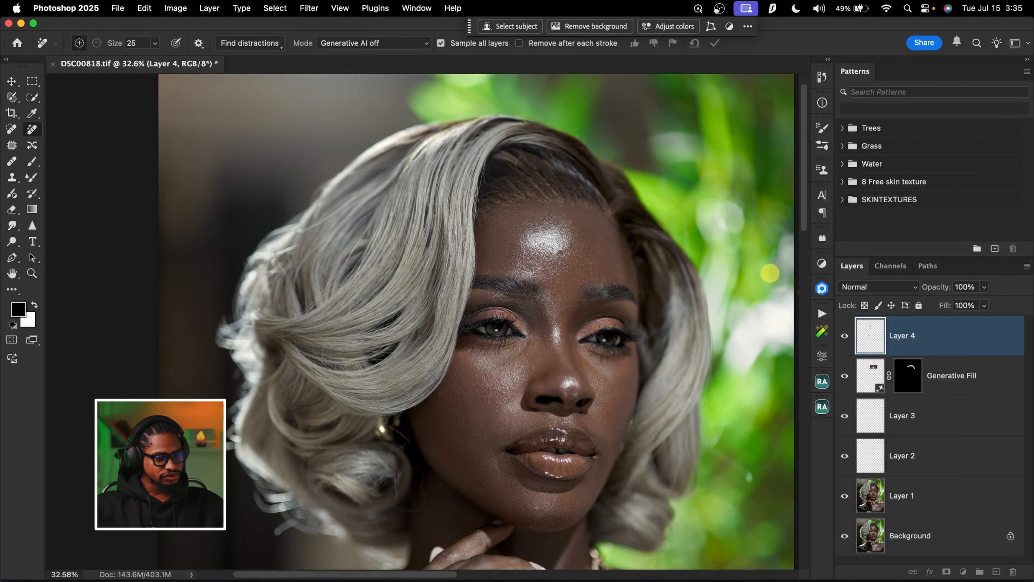
{"action": "left_click", "coordinate": [844, 338]}
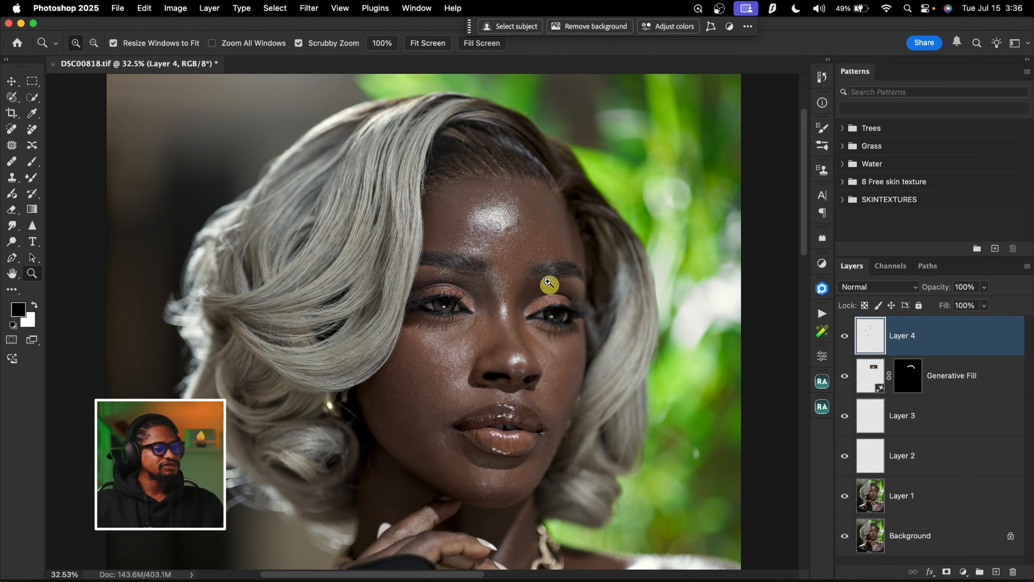
{"action": "left_click_drag", "start_coordinate": [548, 282], "coordinate": [526, 226]}
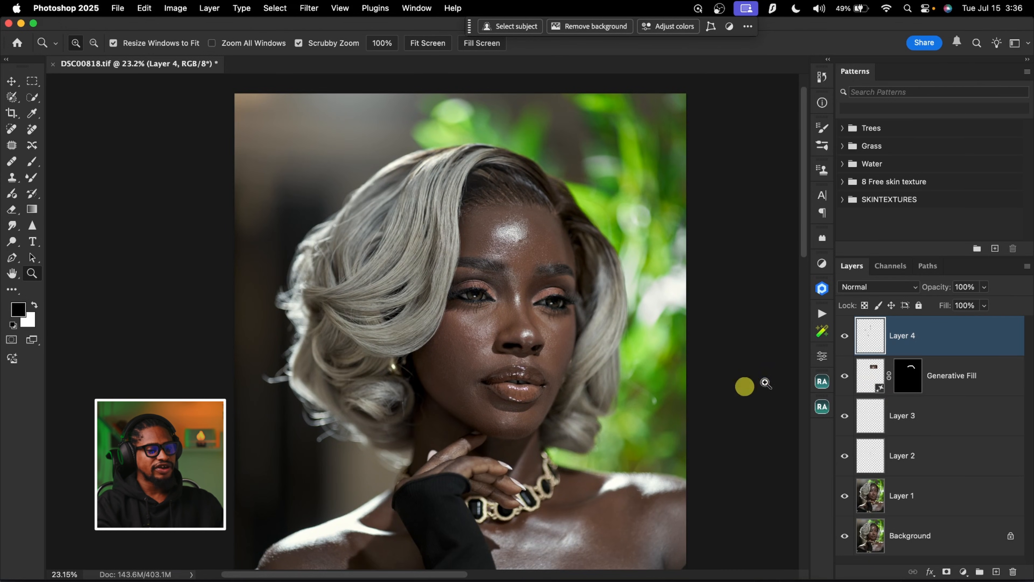
Create frequency separation layers via Gaussian Blur from the Beauty Retouch v4.1 plugin with a radius of 6.4 pixels
{"action": "left_click", "coordinate": [822, 406]}
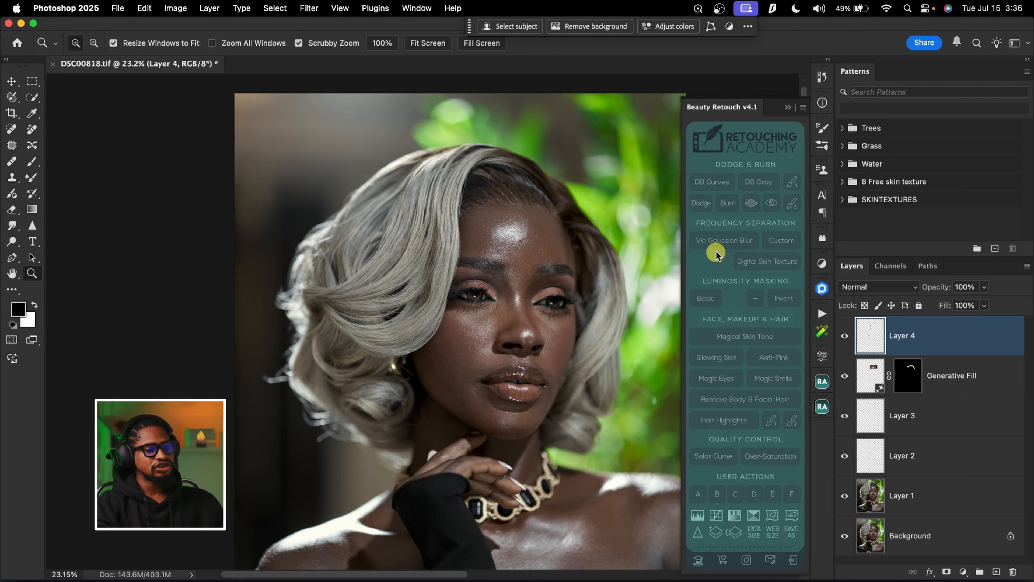
{"action": "left_click", "coordinate": [729, 240]}
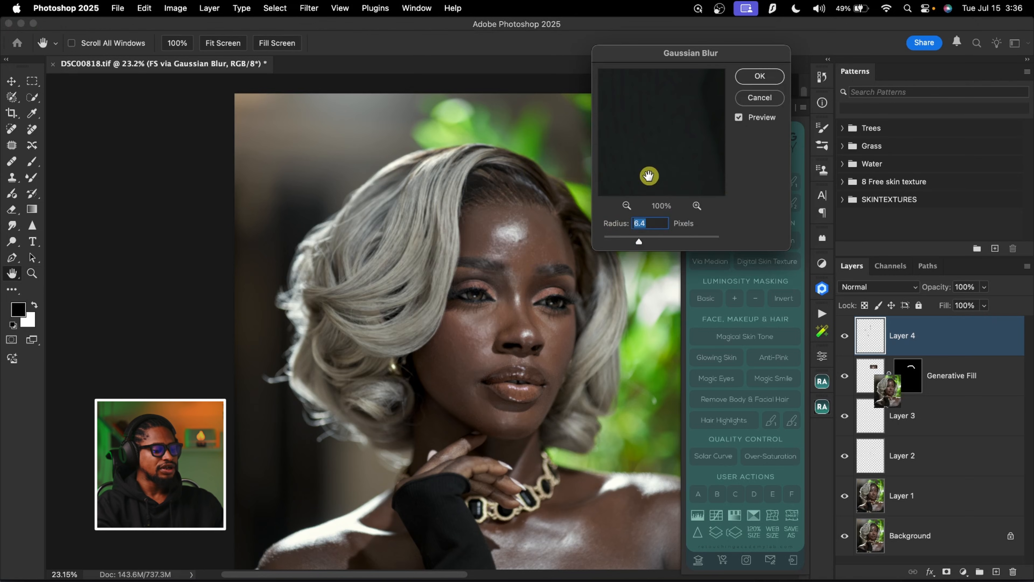
{"action": "left_click", "coordinate": [760, 76]}
{"action": "left_click", "coordinate": [788, 108]}
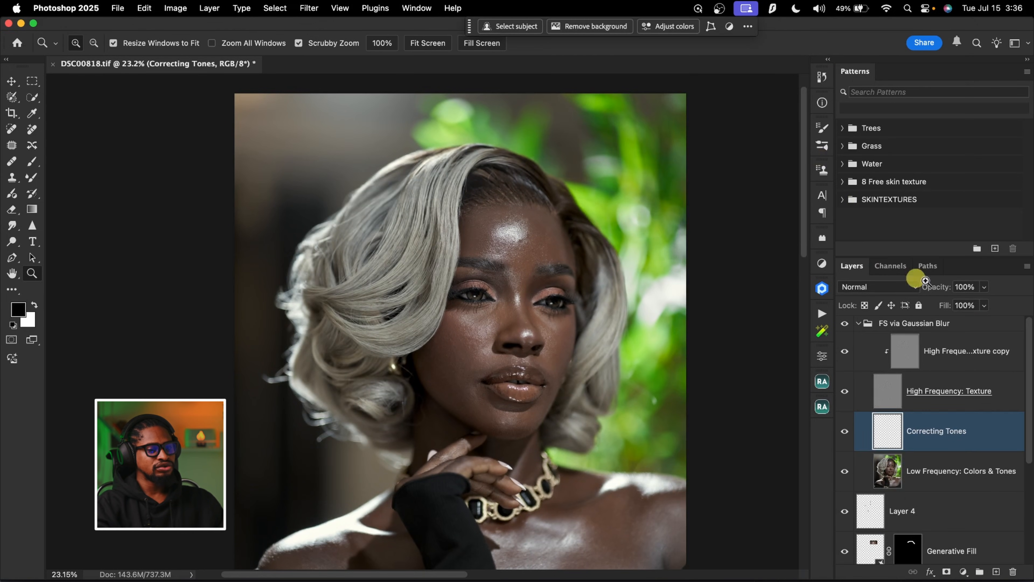
Go through the tone and texture layers of the FS via Gaussian Blur group one by one
{"action": "left_click", "coordinate": [929, 479]}
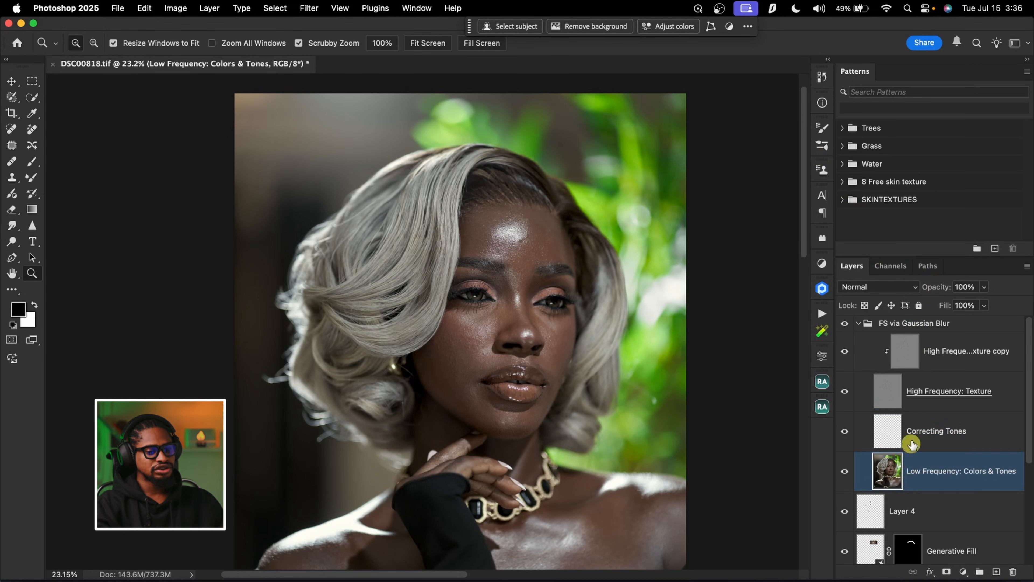
{"action": "left_click", "coordinate": [913, 431]}
{"action": "left_click", "coordinate": [892, 397]}
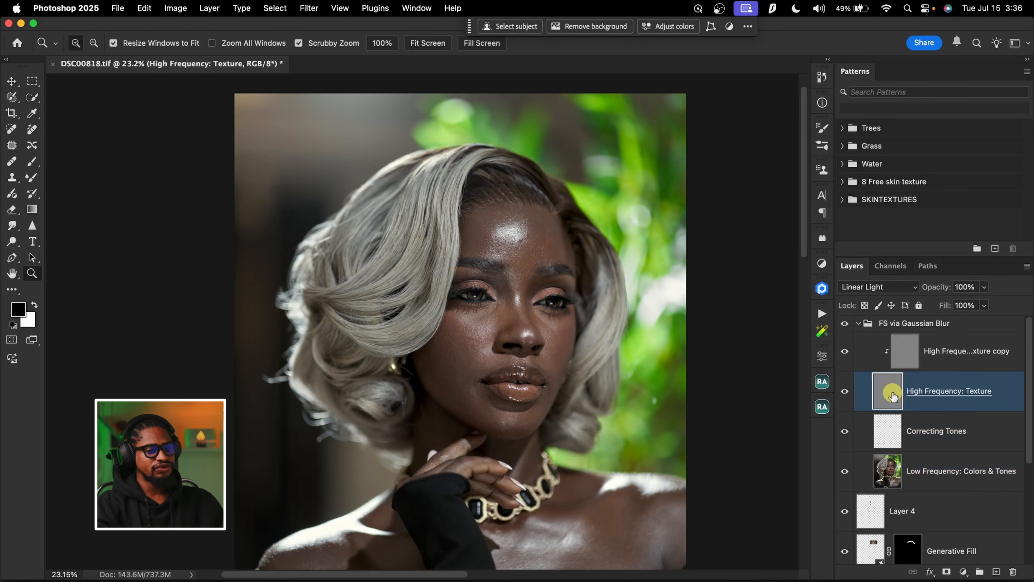
{"action": "left_click", "coordinate": [912, 353]}
Collapse the FS via Gaussian Blur group and delete it with all its layers
{"action": "left_click", "coordinate": [903, 325]}
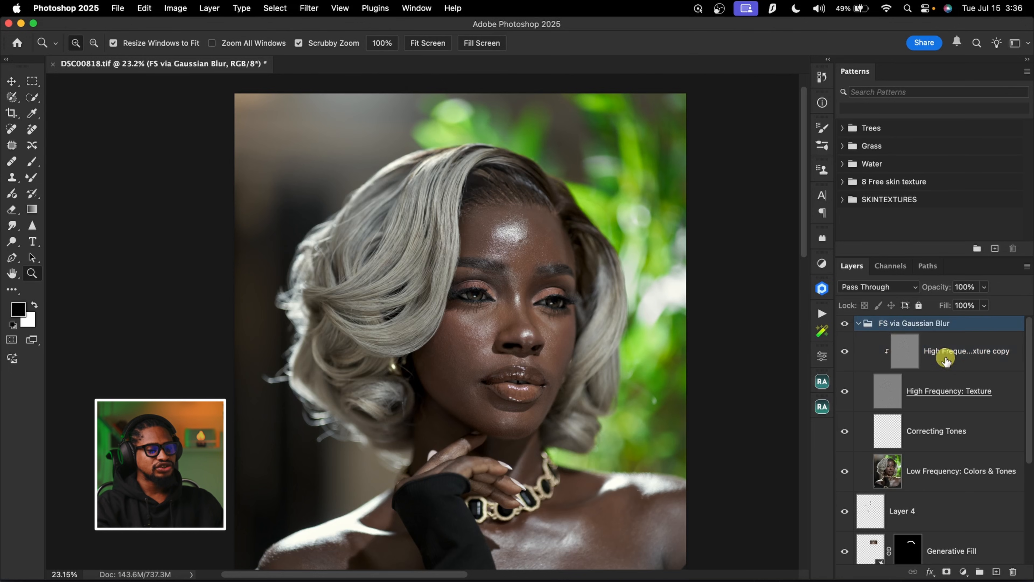
{"action": "left_click", "coordinate": [858, 323]}
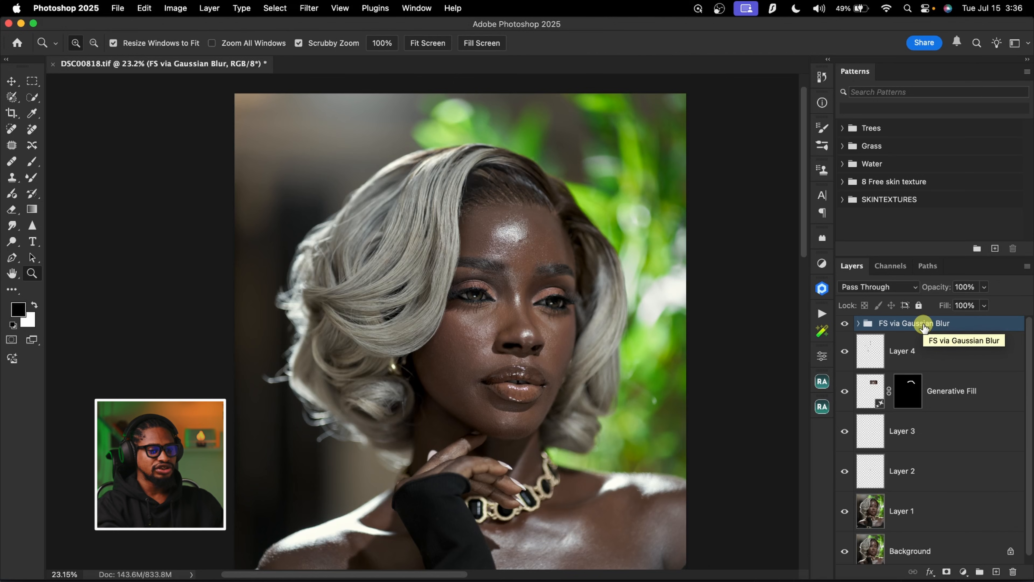
{"action": "key", "text": "BackSpace"}
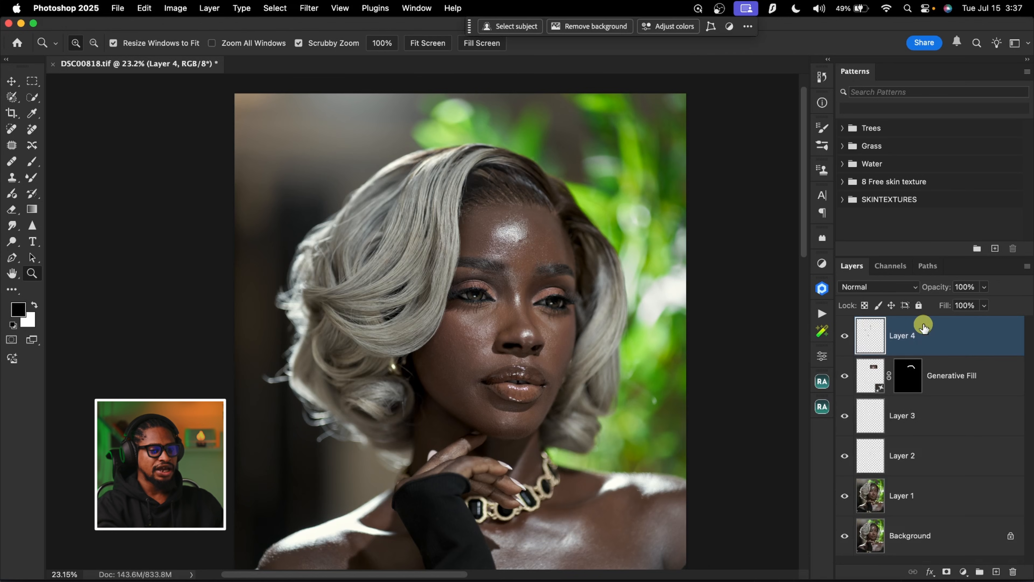
Run the Teelens FS 8bit action to build frequency separation layers with a Gaussian Blur radius of 10 pixels
{"action": "left_click", "coordinate": [822, 313]}
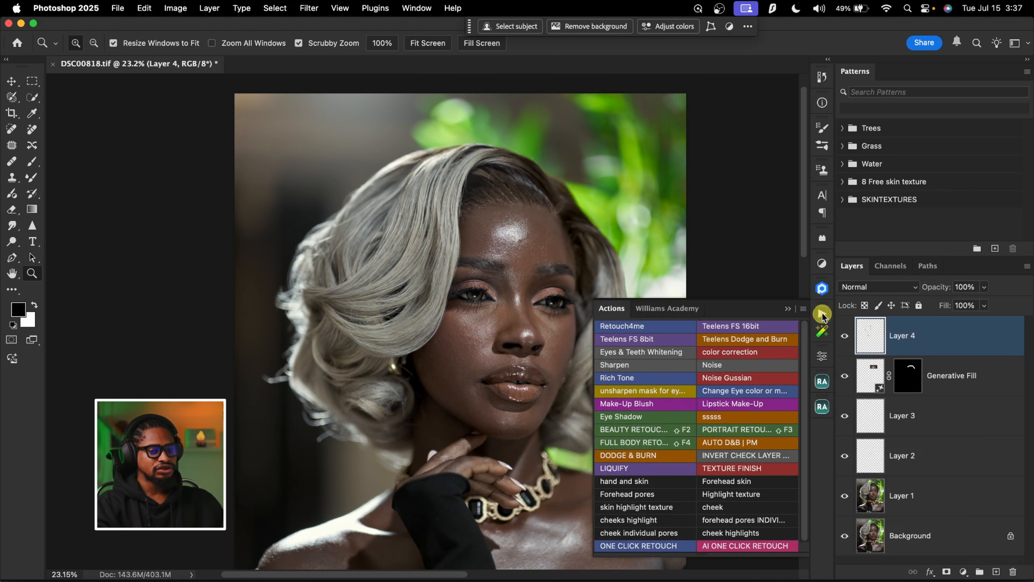
{"action": "left_click", "coordinate": [646, 339]}
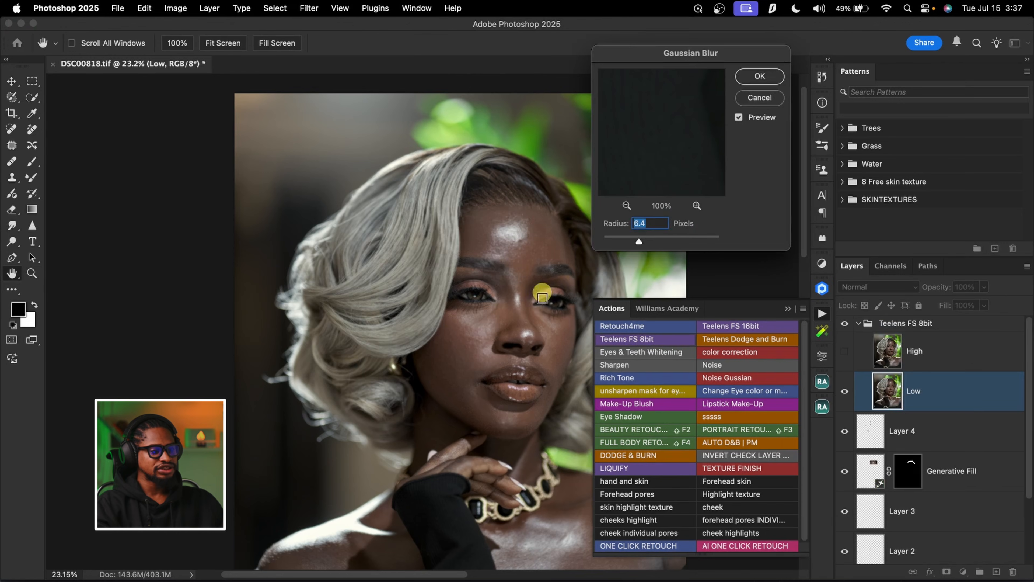
{"action": "left_click", "coordinate": [637, 222]}
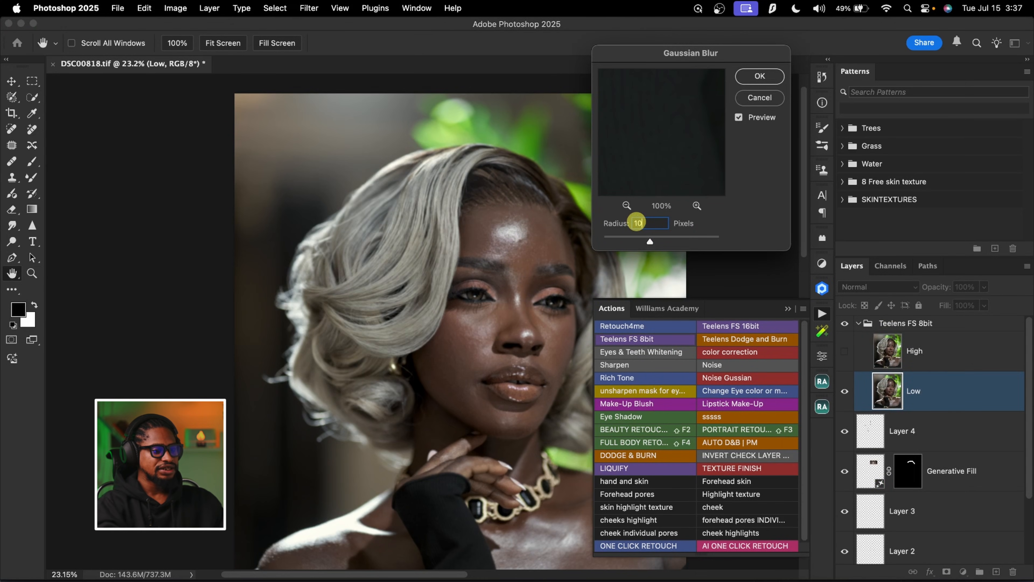
{"action": "left_click", "coordinate": [760, 77]}
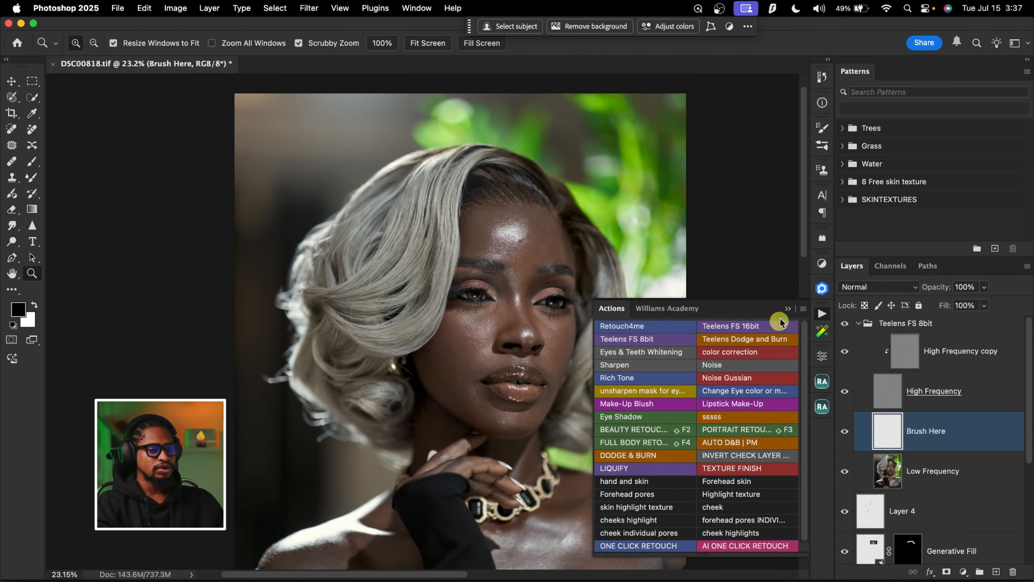
{"action": "left_click", "coordinate": [787, 308]}
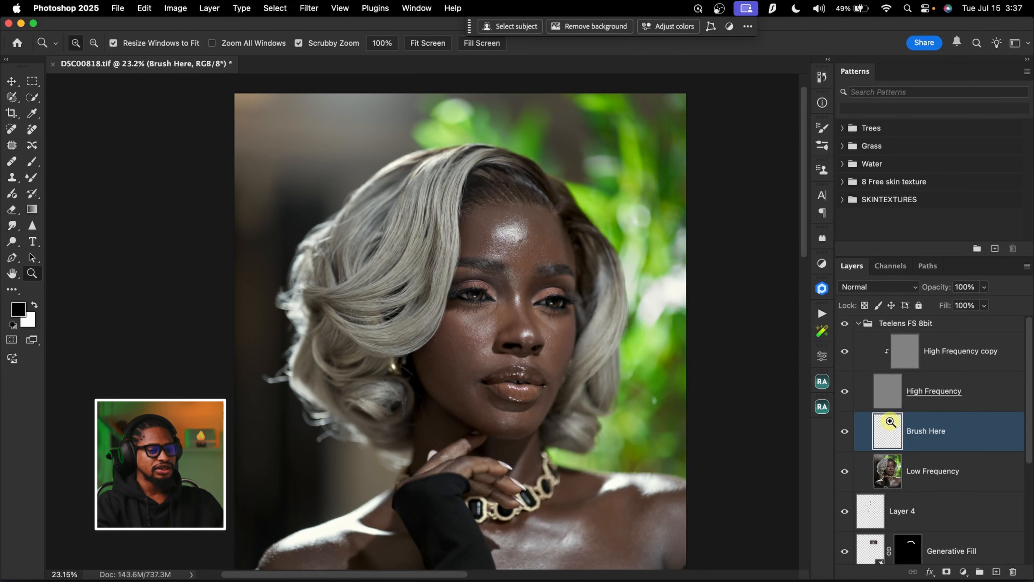
Go through the Low Frequency, Brush Here, High Frequency and High Frequency copy layers of the Teelens FS 8bit group
{"action": "left_click", "coordinate": [938, 474]}
{"action": "left_click", "coordinate": [915, 435]}
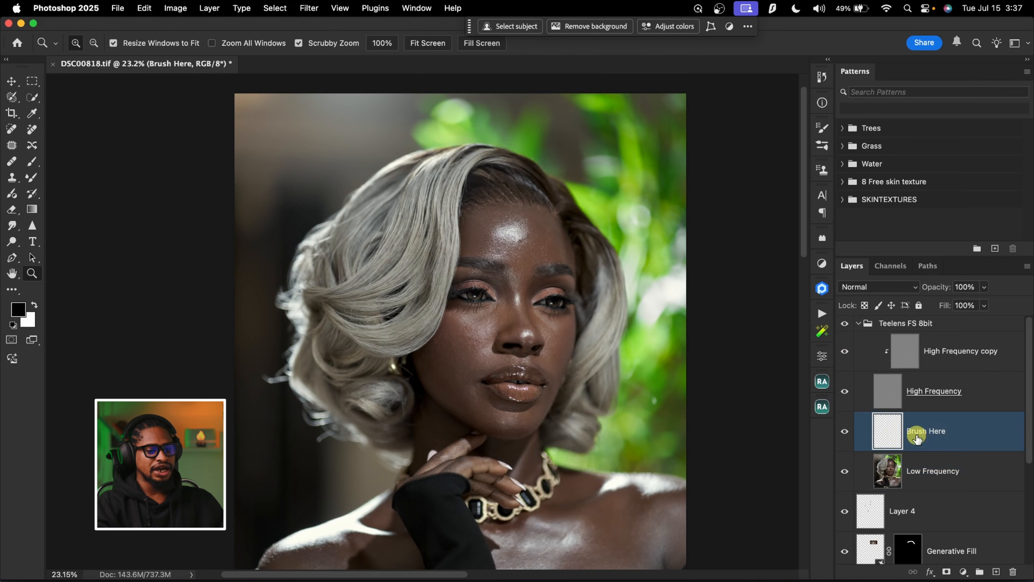
{"action": "left_click", "coordinate": [891, 403]}
{"action": "left_click", "coordinate": [907, 351]}
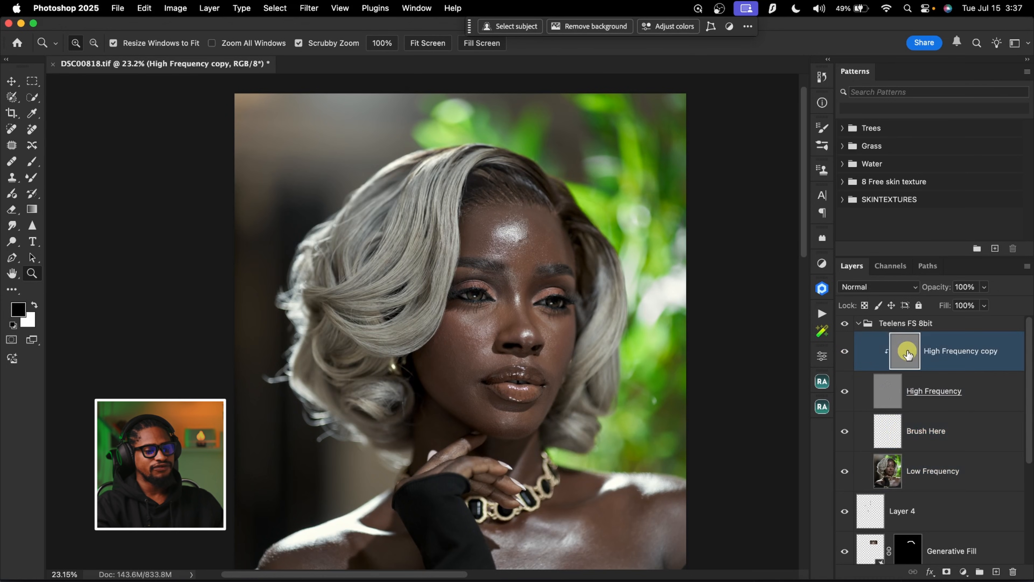
{"action": "left_click", "coordinate": [895, 434]}
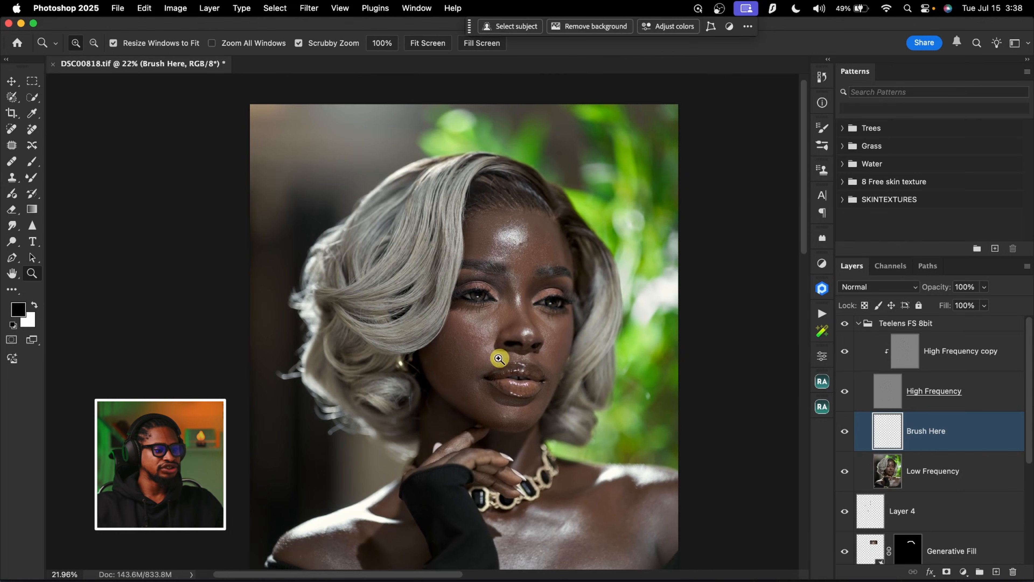
Delete the Teelens FS 8bit group so that Layer 4 is the topmost layer
{"action": "left_click_drag", "start_coordinate": [541, 320], "coordinate": [513, 276]}
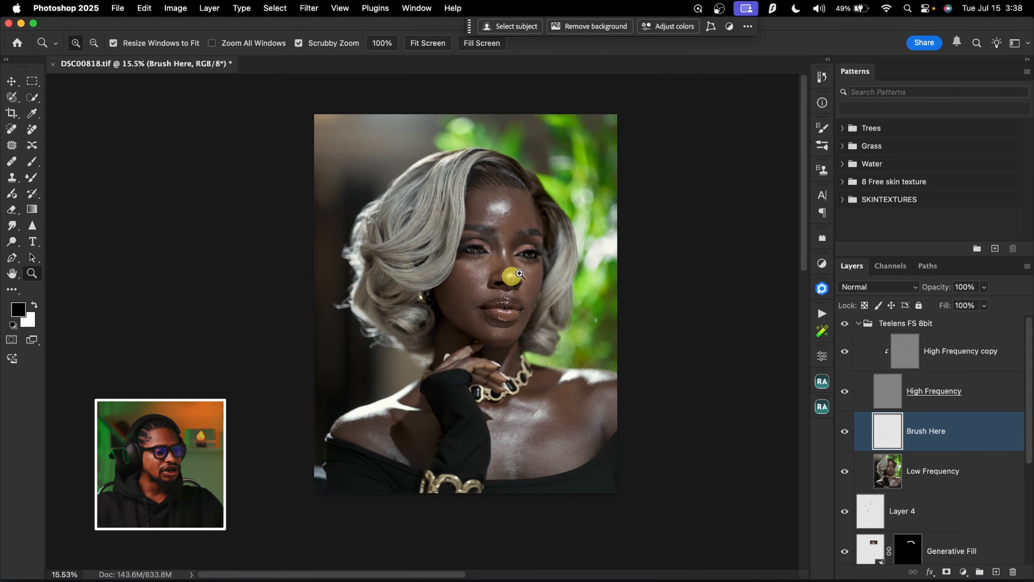
{"action": "left_click", "coordinate": [860, 323]}
{"action": "key", "text": "BackSpace"}
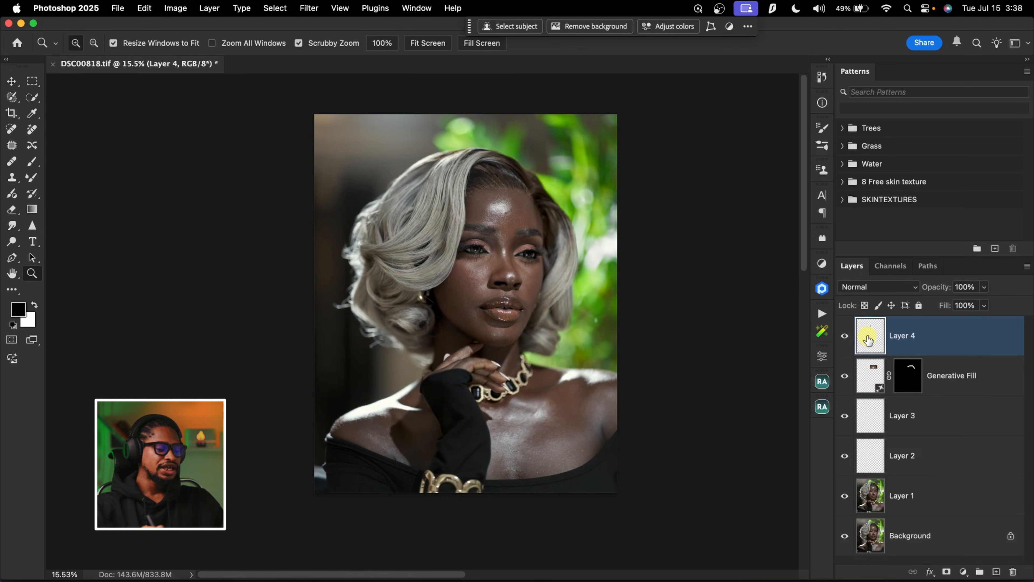
Create the frequency separation group above Layer 4 with the Teelens FS 8bit action, using a blur radius of 10 pixels
{"action": "left_click", "coordinate": [822, 314]}
{"action": "left_click", "coordinate": [630, 338]}
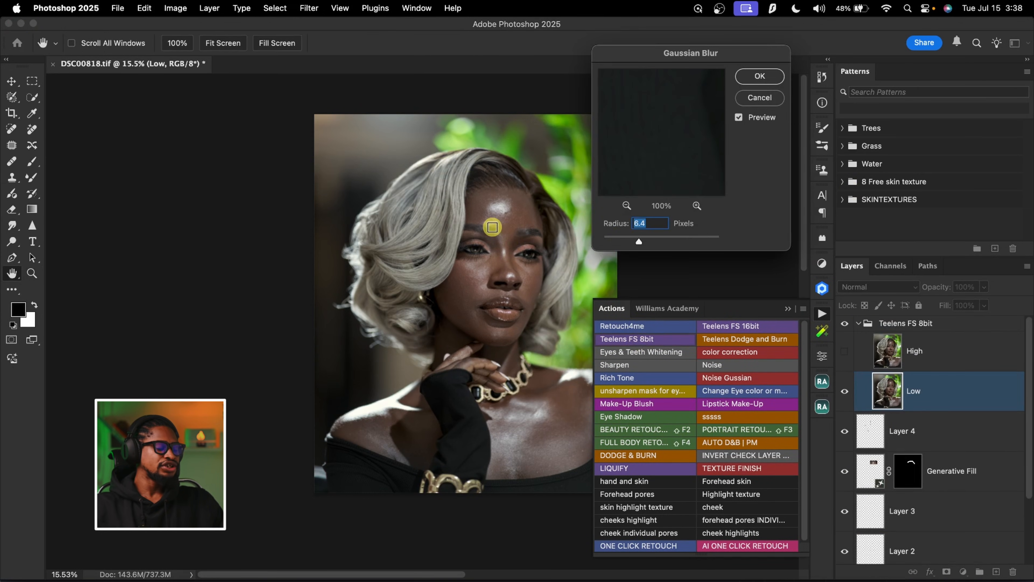
{"action": "scroll", "coordinate": [492, 227], "scroll_direction": "right", "scroll_amount": 3}
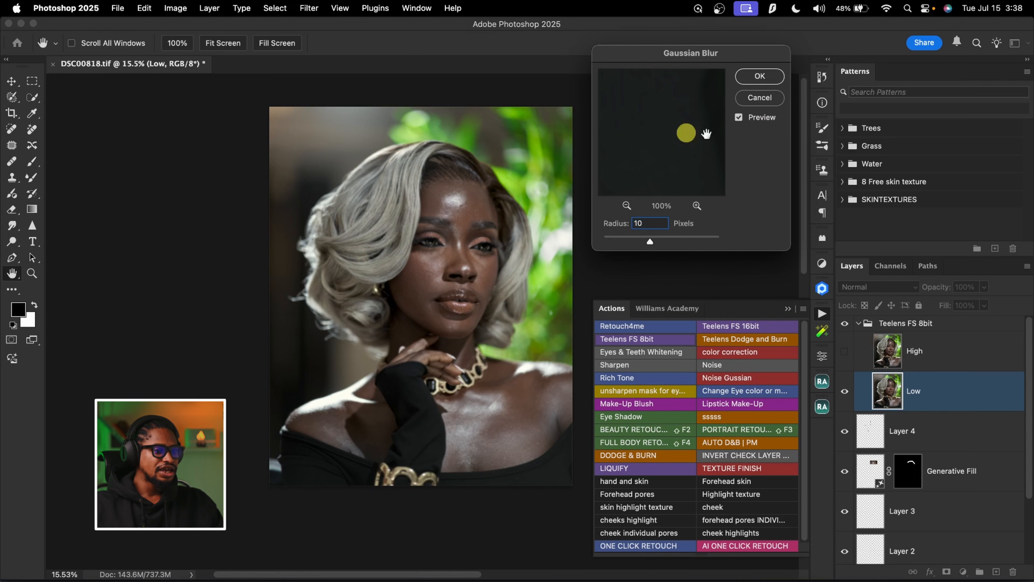
{"action": "left_click", "coordinate": [760, 77]}
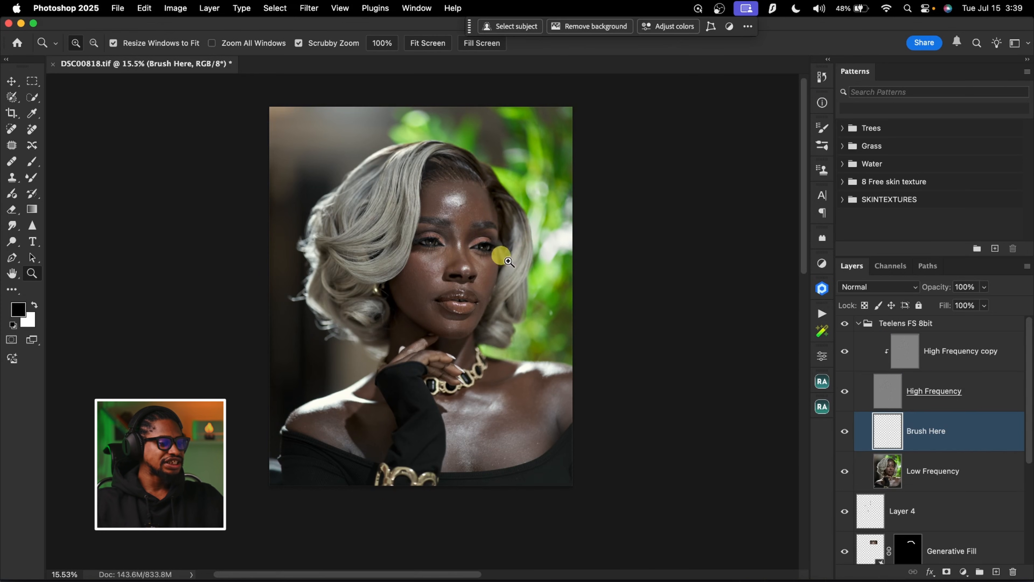
Select the High Frequency copy layer and switch to the Clone Stamp tool for texture work on the face
{"action": "left_click_drag", "start_coordinate": [464, 201], "coordinate": [521, 180]}
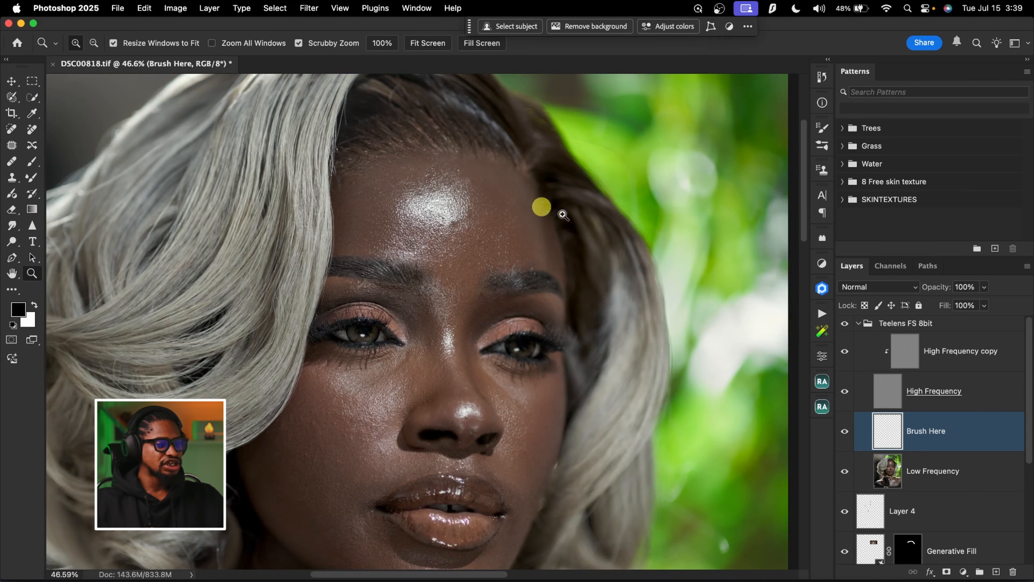
{"action": "left_click", "coordinate": [909, 357]}
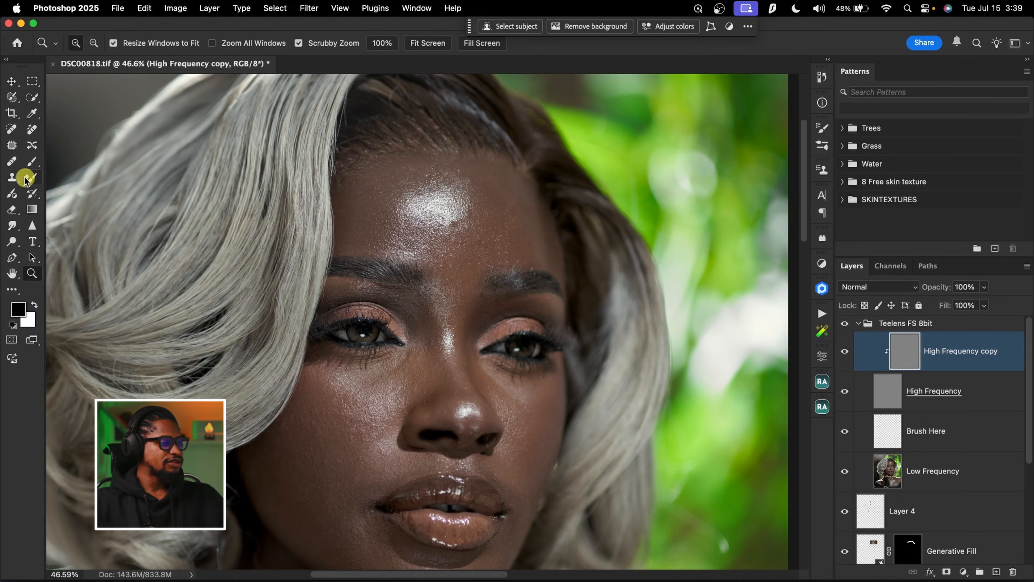
{"action": "left_click", "coordinate": [12, 179]}
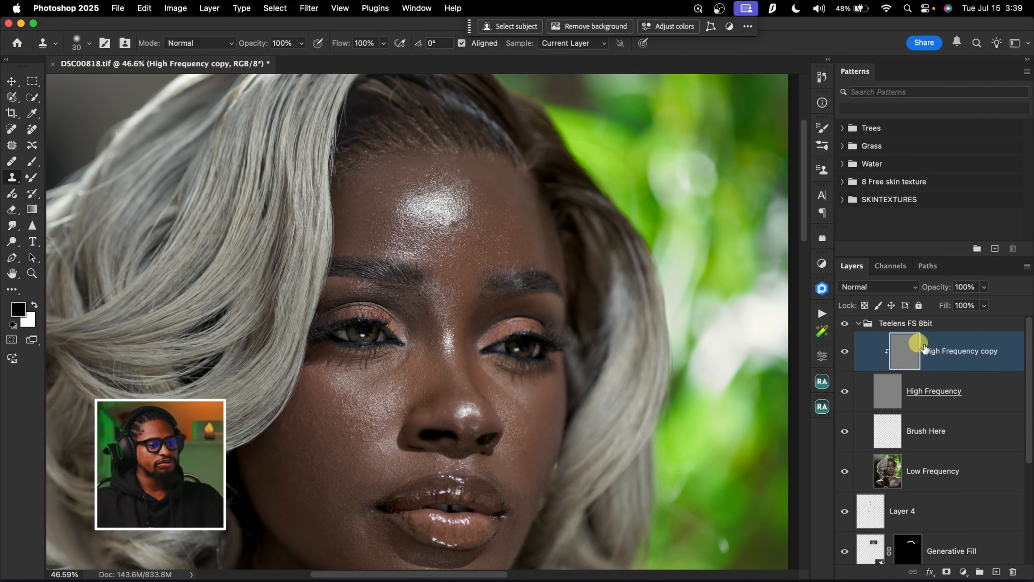
Try cloning beside the forehead highlight with the sample mode set to Current & Below, and undo the stroke
{"action": "left_click", "coordinate": [583, 43]}
{"action": "left_click", "coordinate": [579, 56]}
{"action": "key", "text": "super+space"}
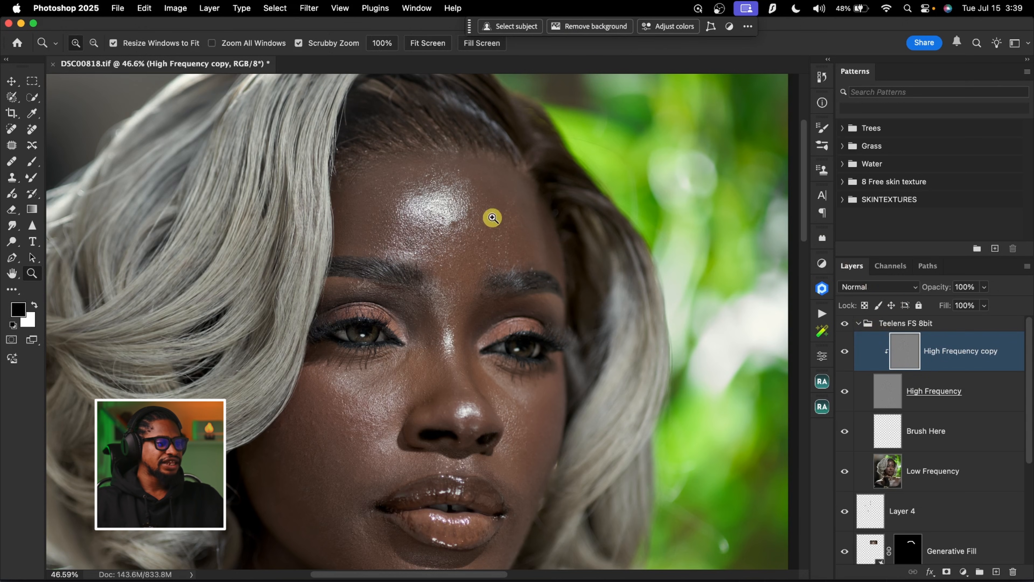
{"action": "left_click_drag", "start_coordinate": [477, 193], "coordinate": [498, 192]}
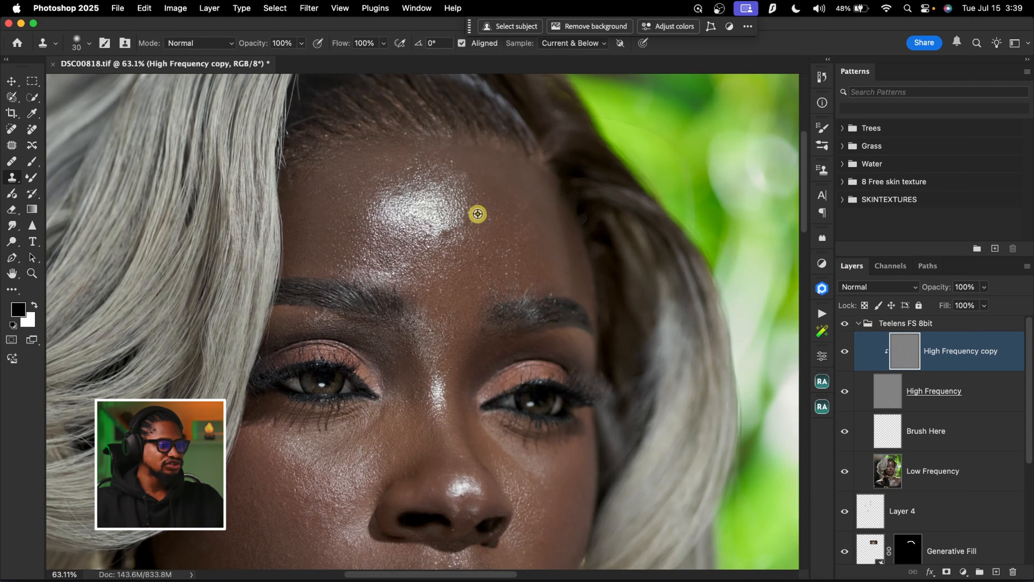
{"action": "left_click", "coordinate": [464, 221]}
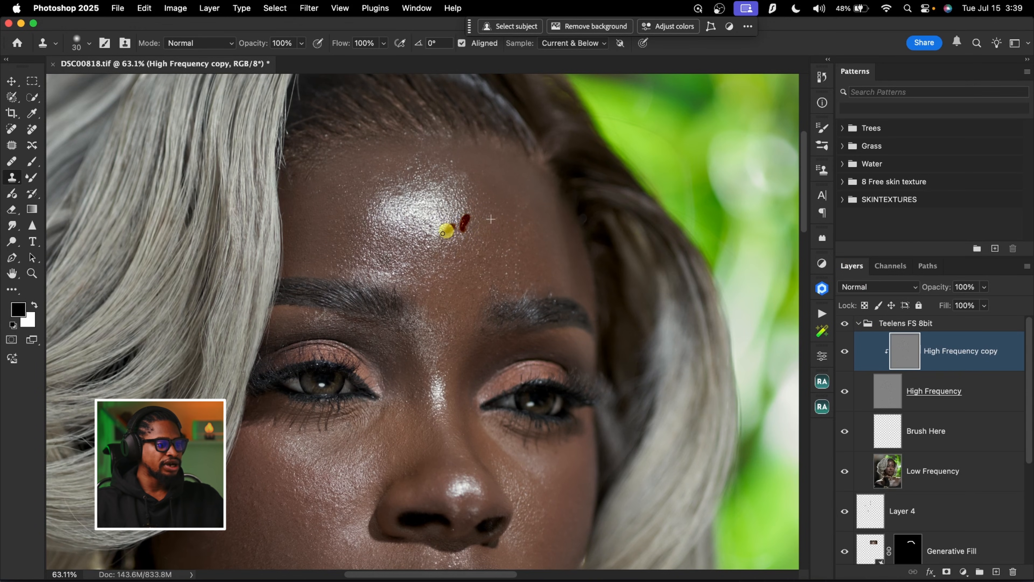
{"action": "key", "text": "super+z"}
Set the Clone Stamp to sample the Current Layer and check the brush's size and hardness
{"action": "left_click", "coordinate": [581, 43]}
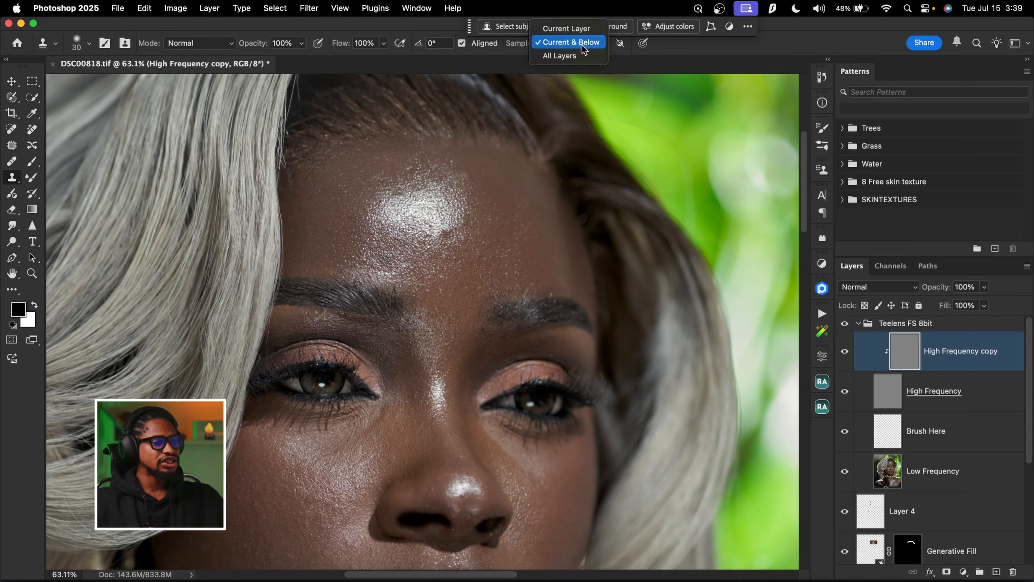
{"action": "left_click", "coordinate": [568, 28]}
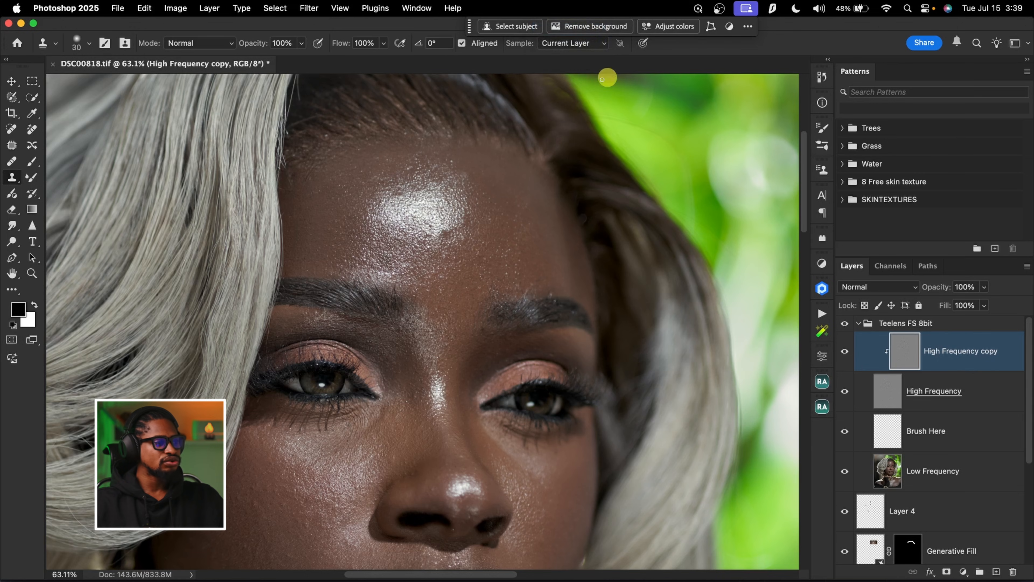
{"action": "left_click", "coordinate": [78, 44]}
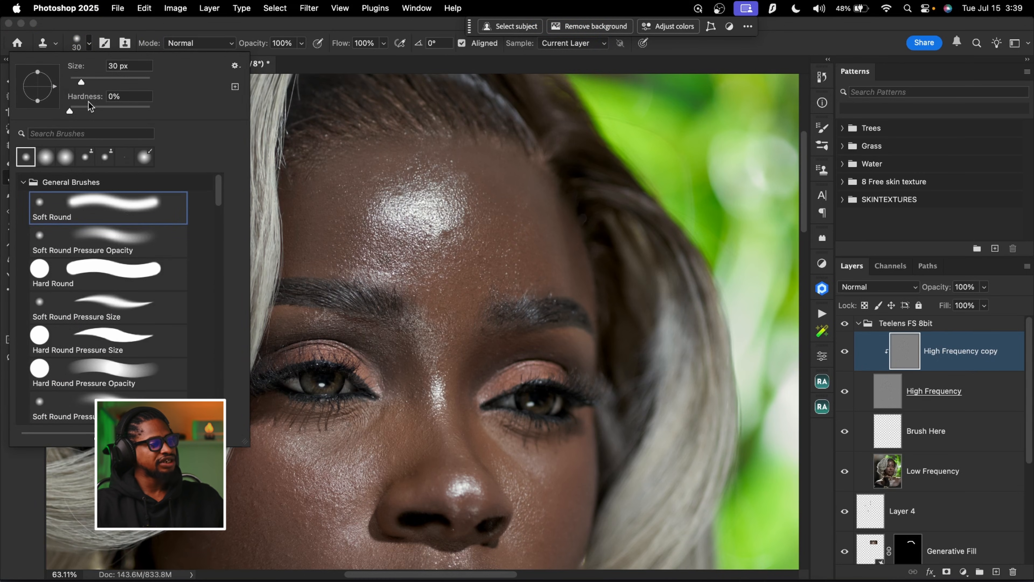
{"action": "key", "text": "Escape"}
Clone clean skin texture over the rough spots between the forehead highlight and the eyebrow with a 30 px brush
{"action": "key", "text": "super+space"}
{"action": "left_click_drag", "start_coordinate": [462, 212], "coordinate": [467, 204]}
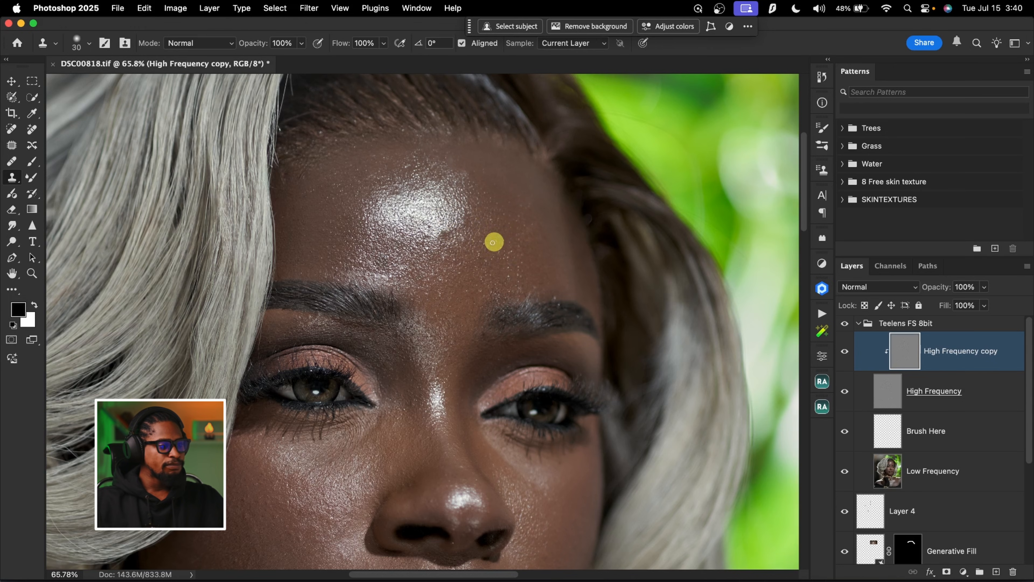
{"action": "left_click_drag", "start_coordinate": [488, 262], "coordinate": [488, 260]}
Clone smooth texture over the uneven spots on the cheek beside the earring on the High Frequency copy layer
{"action": "scroll", "coordinate": [487, 296], "scroll_direction": "down", "scroll_amount": 10}
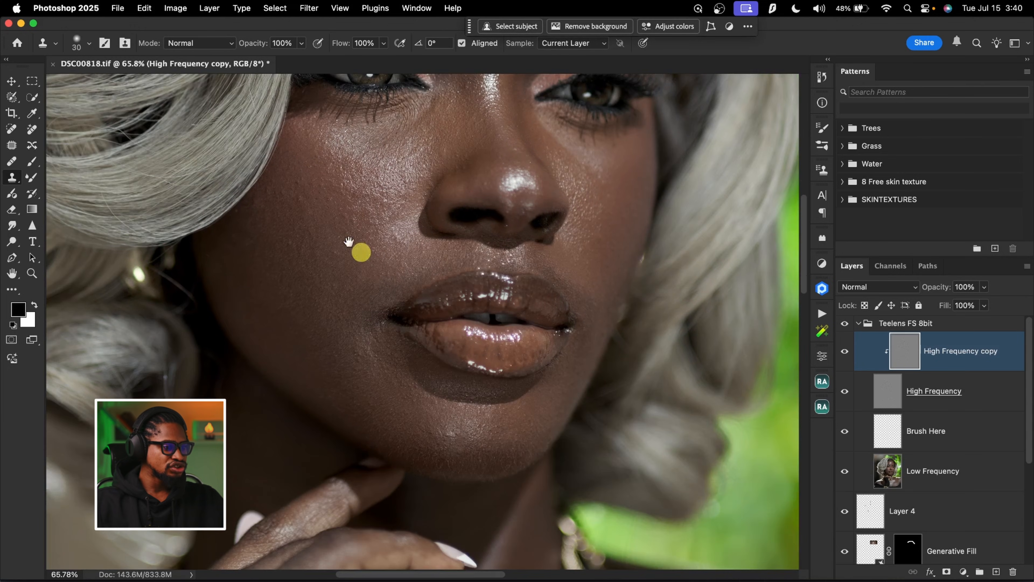
{"action": "left_click", "coordinate": [320, 211]}
{"action": "left_click", "coordinate": [337, 225], "text": "alt"}
{"action": "left_click", "coordinate": [308, 248], "text": "alt"}
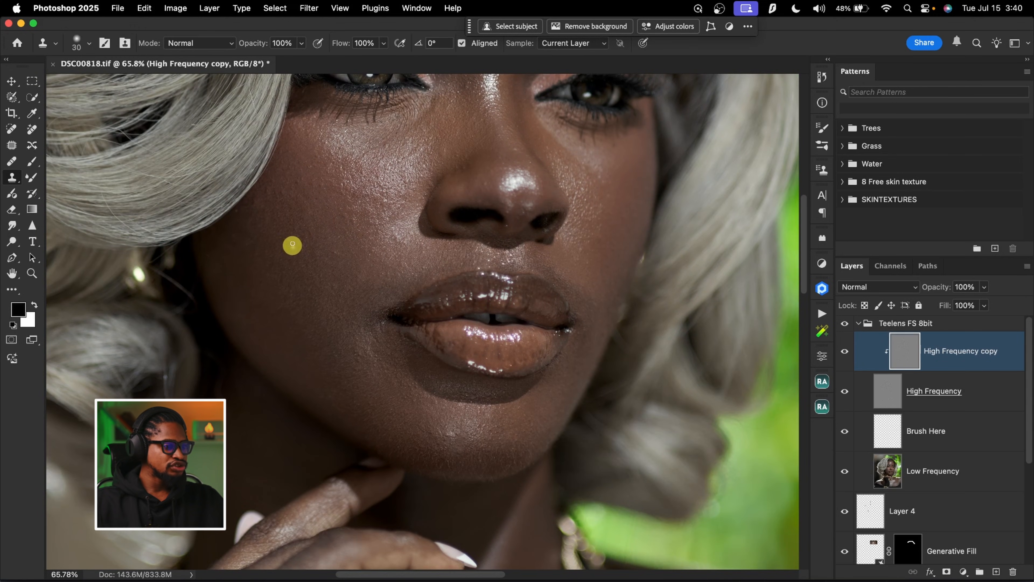
{"action": "left_click", "coordinate": [334, 279], "text": "alt"}
{"action": "left_click", "coordinate": [336, 253]}
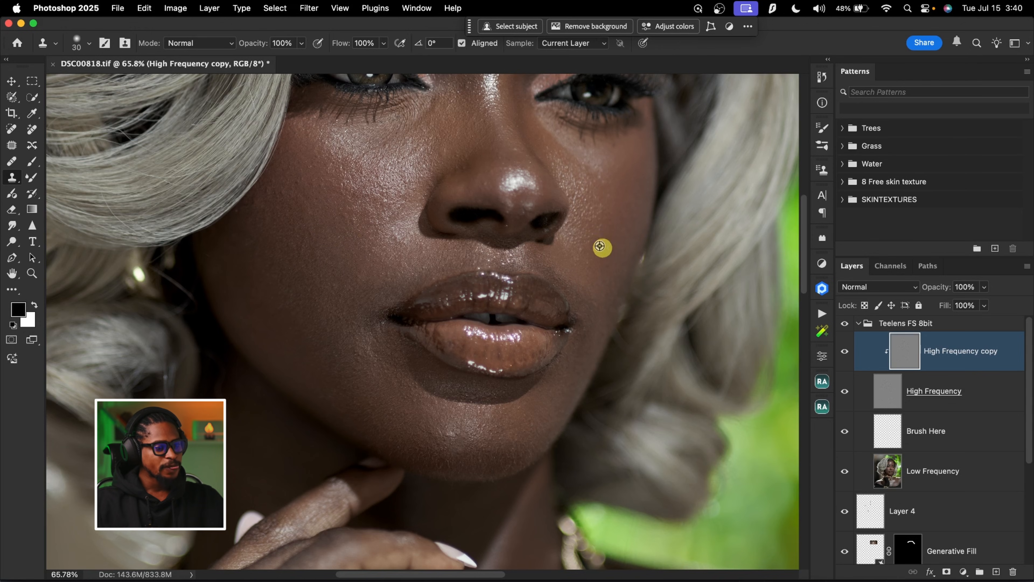
Clone texture on the tip of the nose and set the Clone Stamp brush size to 25
{"action": "left_click", "coordinate": [523, 189], "text": "alt"}
{"action": "mouse_move", "coordinate": [515, 188]}
{"action": "left_mouse_down"}
{"action": "mouse_move", "coordinate": [547, 203]}
{"action": "mouse_move", "coordinate": [526, 214]}
{"action": "left_mouse_up"}
{"action": "key", "text": "bracketright"}
{"action": "key", "text": "bracketright"}
{"action": "key", "text": "bracketright"}
{"action": "key", "text": "bracketright"}
{"action": "key", "text": "bracketleft"}
{"action": "key", "text": "bracketleft"}
{"action": "key", "text": "bracketleft"}
{"action": "key", "text": "bracketleft"}
{"action": "key", "text": "bracketleft"}
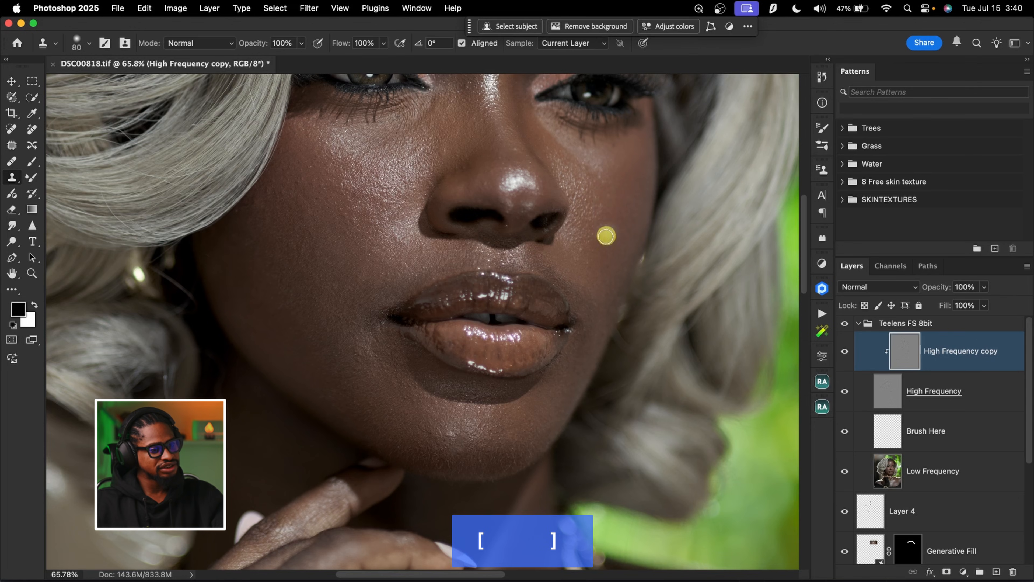
{"action": "key", "text": "bracketleft"}
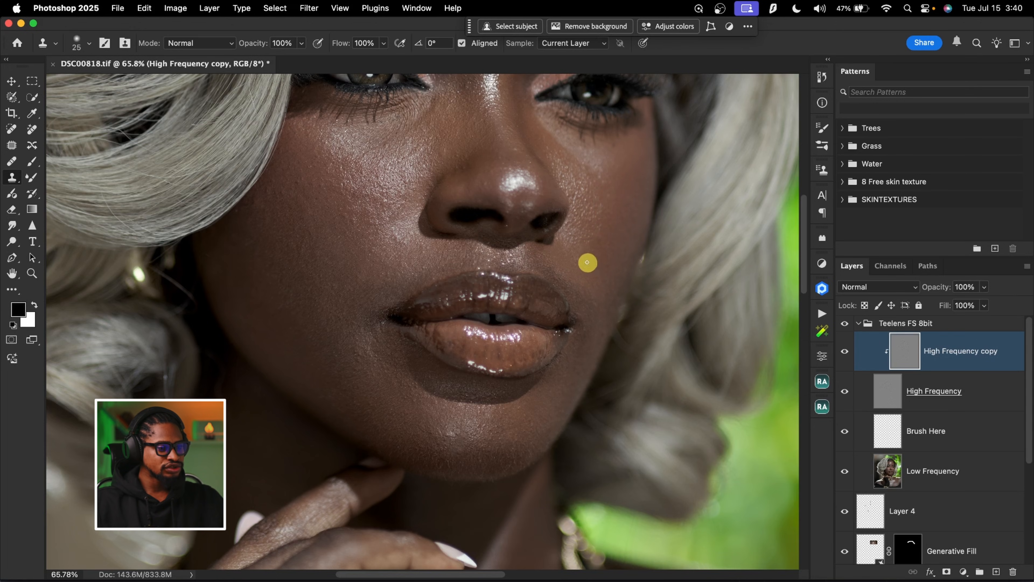
Clone smooth skin texture over the rough spots in the middle of the chin
{"action": "left_click_drag", "start_coordinate": [569, 279], "coordinate": [561, 163]}
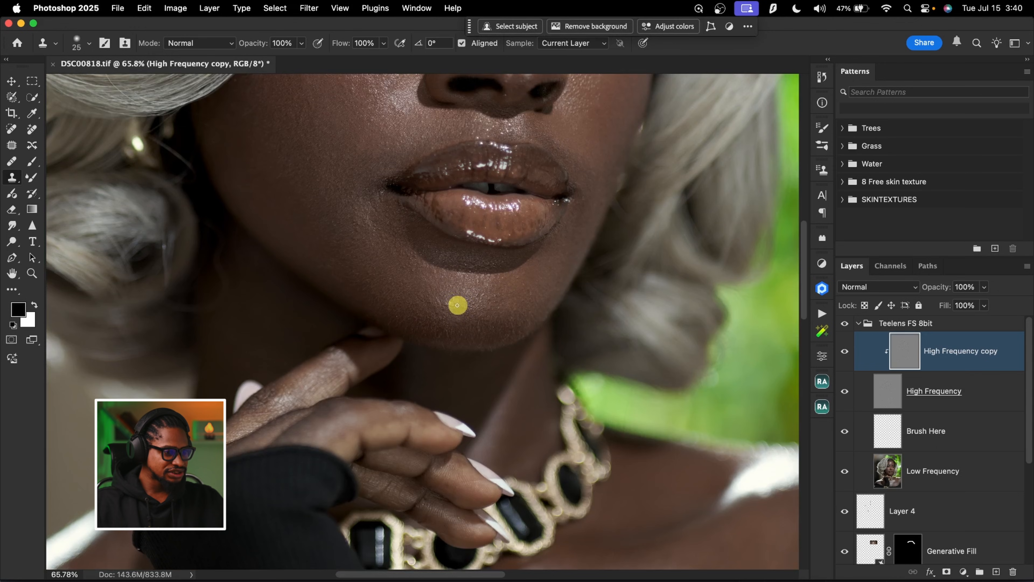
{"action": "left_click_drag", "start_coordinate": [461, 304], "coordinate": [464, 316]}
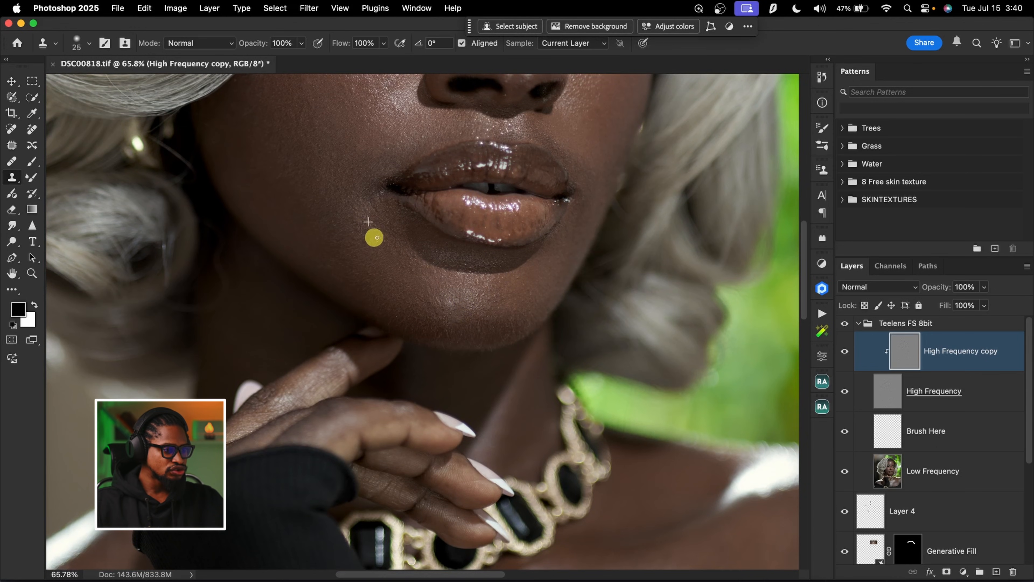
Clone clean skin texture over the bright specks on the chest just above the top's neckline
{"action": "scroll", "coordinate": [373, 238], "scroll_direction": "down", "scroll_amount": 10}
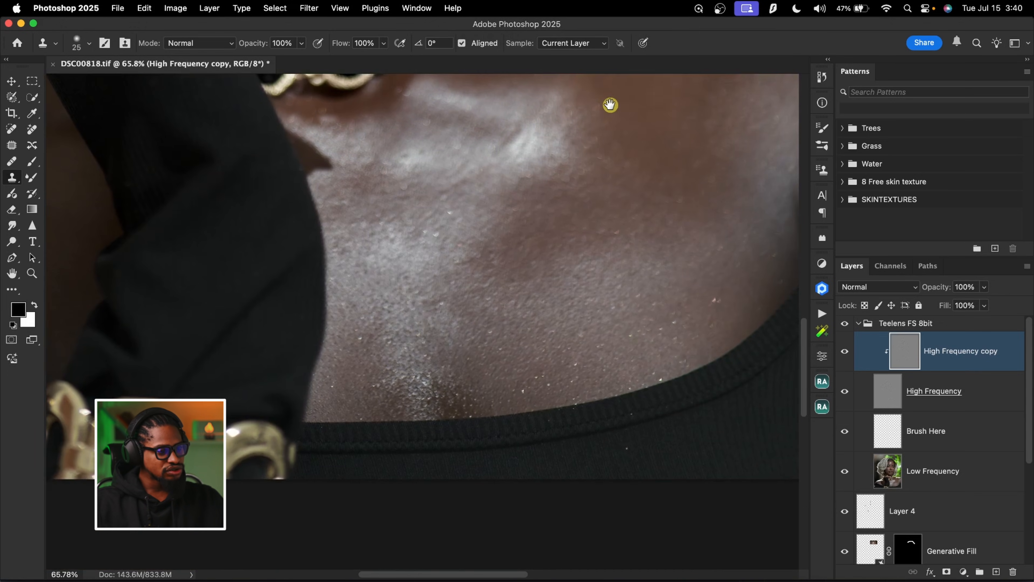
{"action": "left_click_drag", "start_coordinate": [610, 105], "coordinate": [609, 100]}
{"action": "left_click", "coordinate": [741, 275], "text": "alt"}
{"action": "left_click_drag", "start_coordinate": [717, 297], "coordinate": [712, 297]}
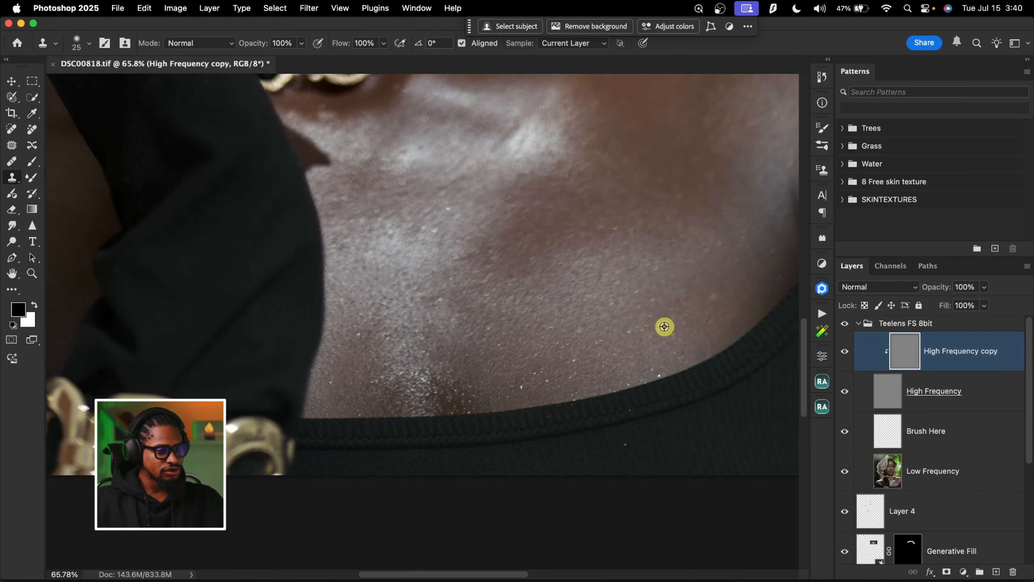
{"action": "left_click_drag", "start_coordinate": [639, 329], "coordinate": [658, 322]}
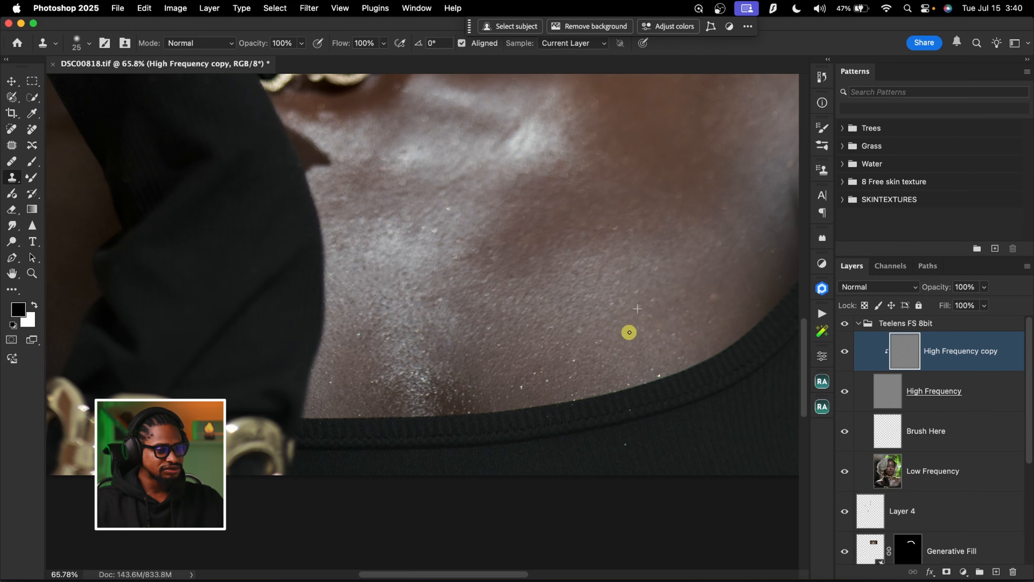
{"action": "left_click", "coordinate": [637, 322], "text": "alt"}
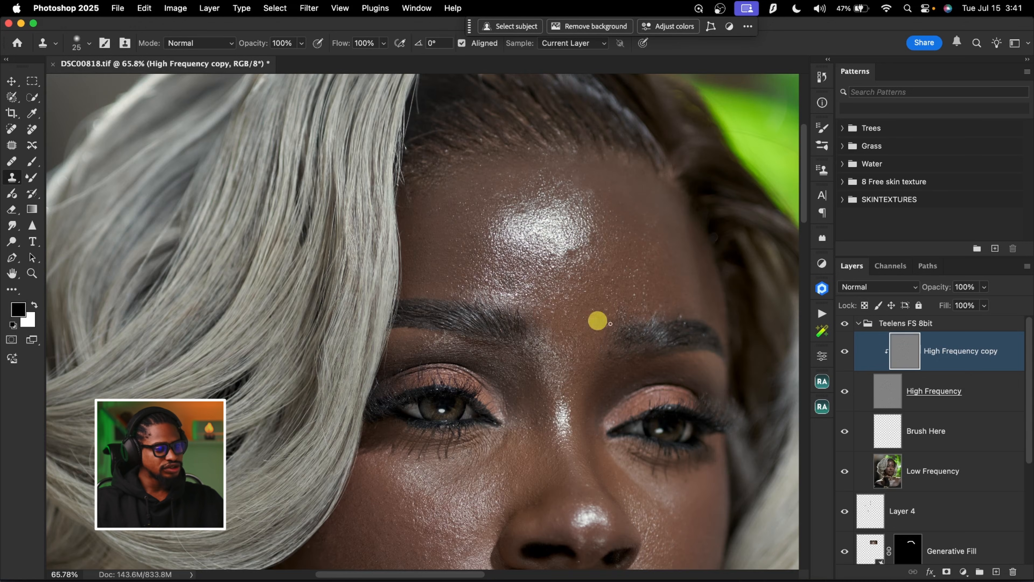
Clone smooth texture over the rough patch of forehead above the eyebrow farther from the swept hair
{"action": "left_click", "coordinate": [653, 277], "text": "alt"}
{"action": "left_click", "coordinate": [652, 268], "text": "alt"}
{"action": "left_click_drag", "start_coordinate": [648, 286], "coordinate": [672, 287]}
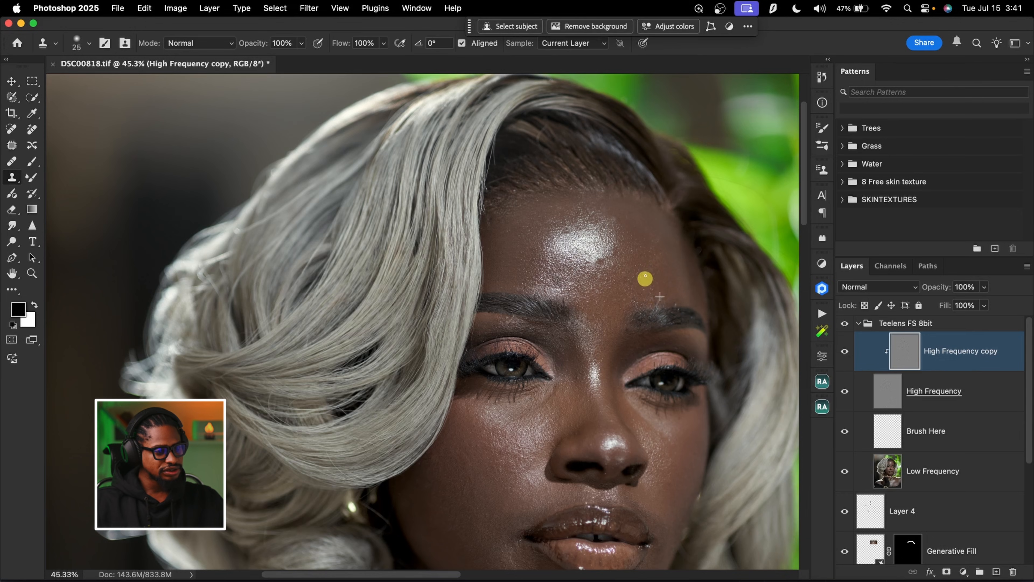
Compare the portrait with and without the High Frequency copy layer at a wider view
{"action": "key", "text": "z"}
{"action": "mouse_move", "coordinate": [640, 282]}
{"action": "left_mouse_down"}
{"action": "mouse_move", "coordinate": [618, 265]}
{"action": "mouse_move", "coordinate": [600, 271]}
{"action": "mouse_move", "coordinate": [685, 265]}
{"action": "left_mouse_up"}
{"action": "left_click", "coordinate": [845, 353]}
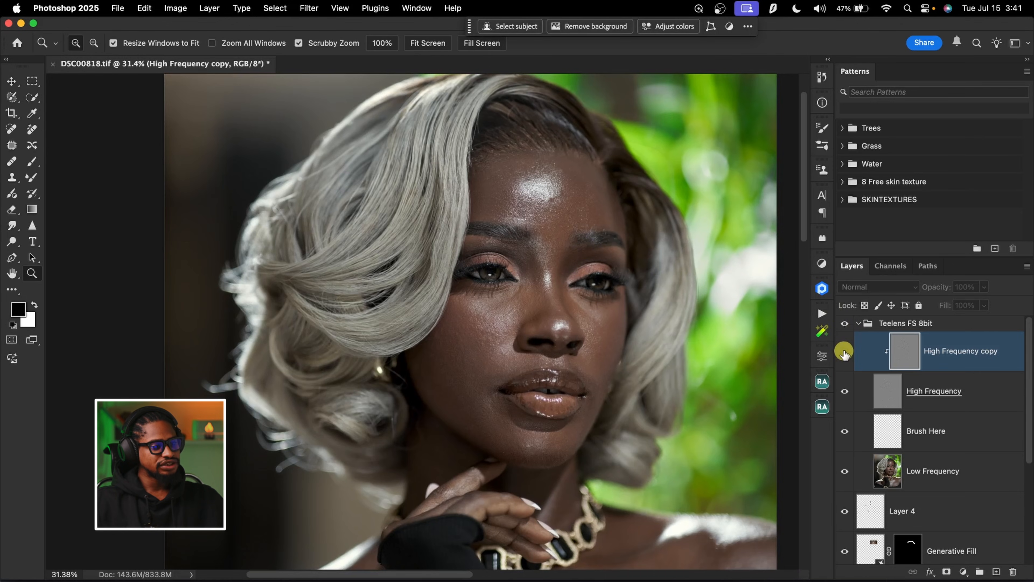
{"action": "left_click", "coordinate": [845, 359]}
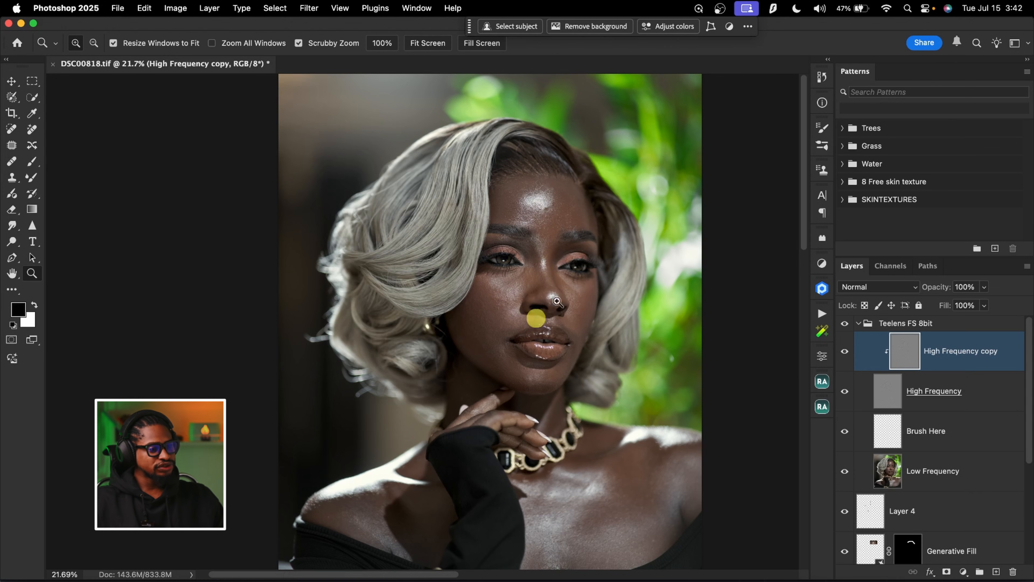
Make the Brush Here layer, between the High Frequency and Low Frequency layers, the active layer
{"action": "left_click", "coordinate": [892, 439]}
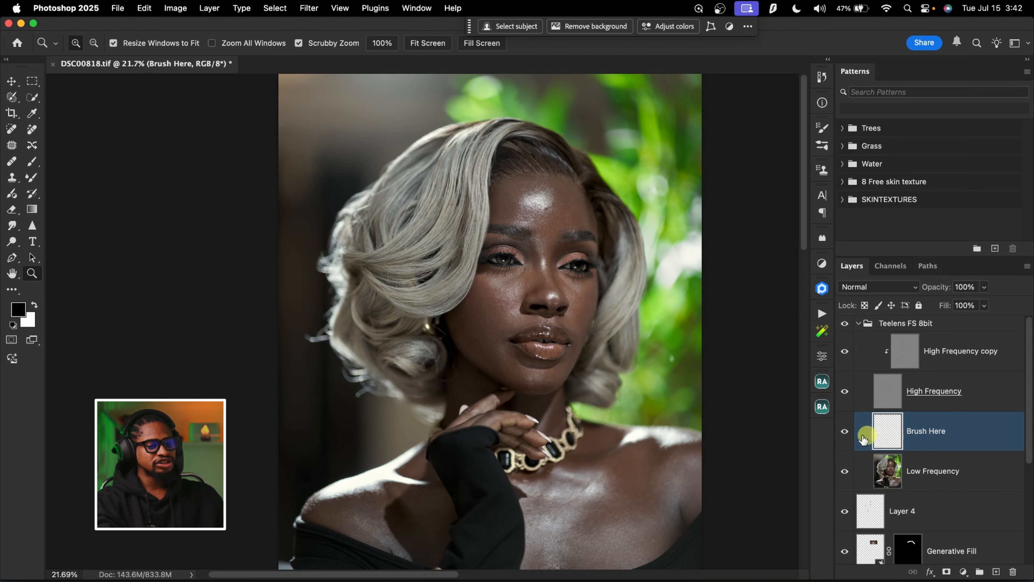
{"action": "left_click", "coordinate": [892, 477]}
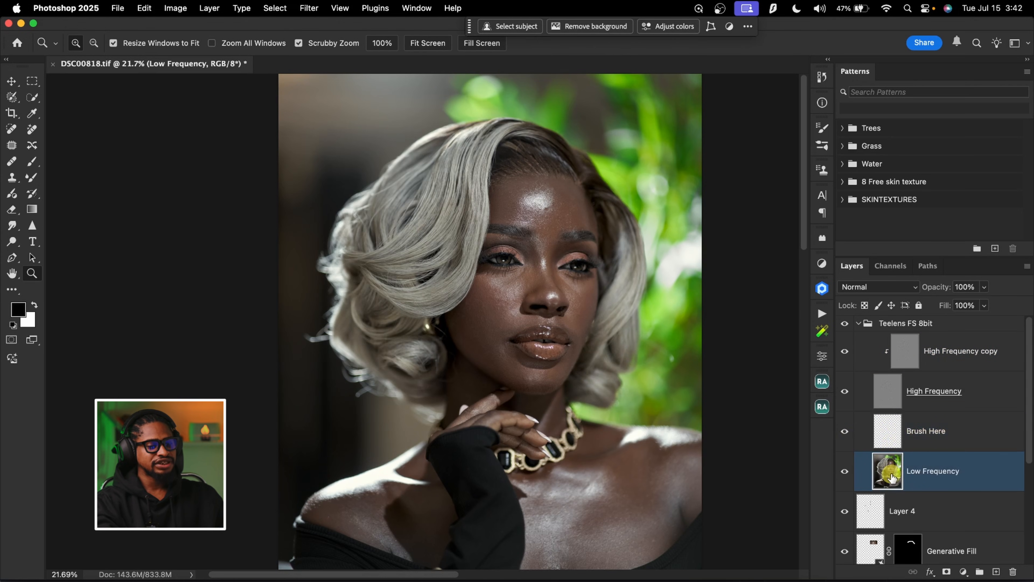
{"action": "left_click", "coordinate": [889, 436]}
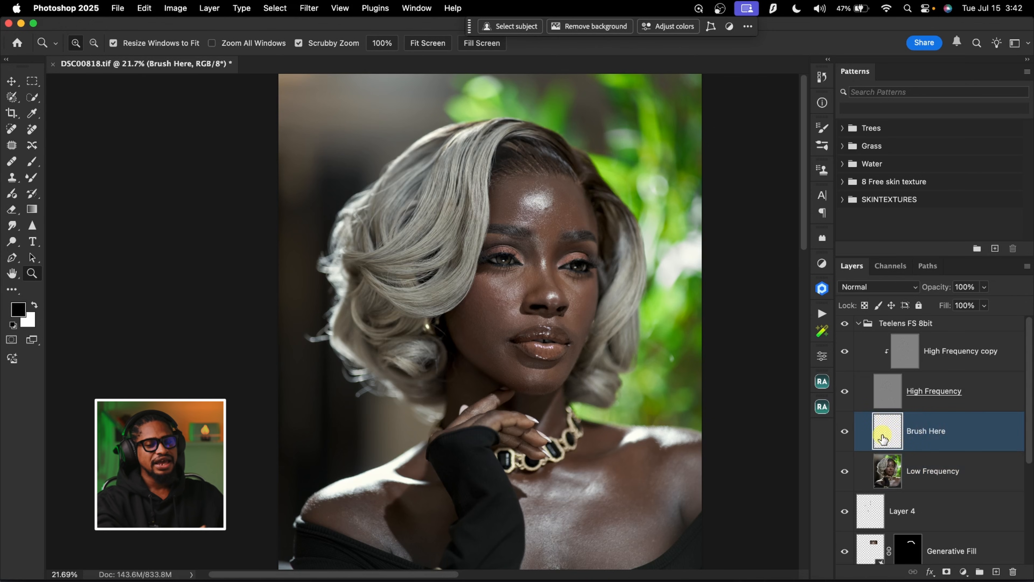
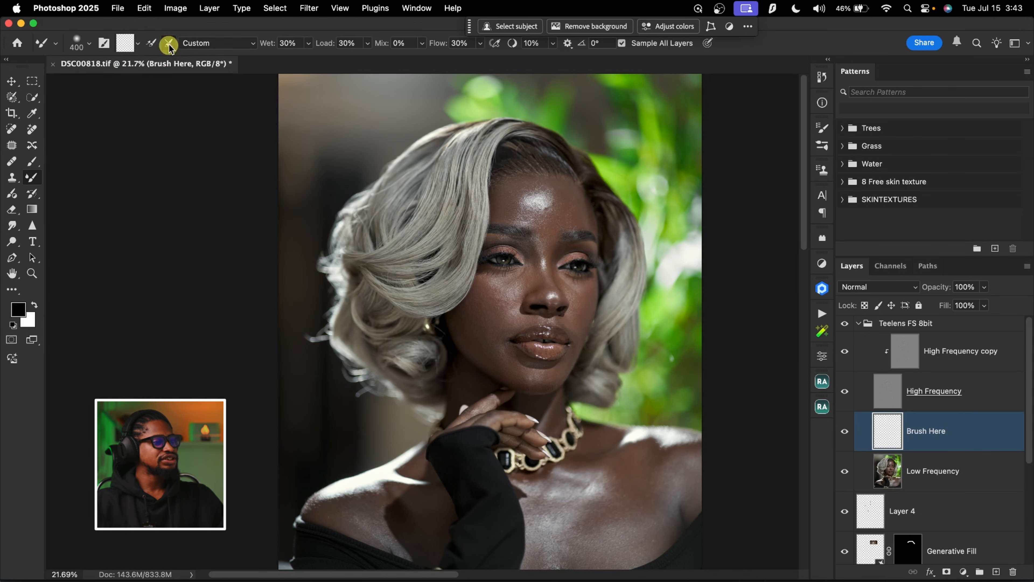
Set the Mixer Brush to clean after each stroke and sample all layers, with the Brush Here layer active
{"action": "left_click", "coordinate": [169, 44]}
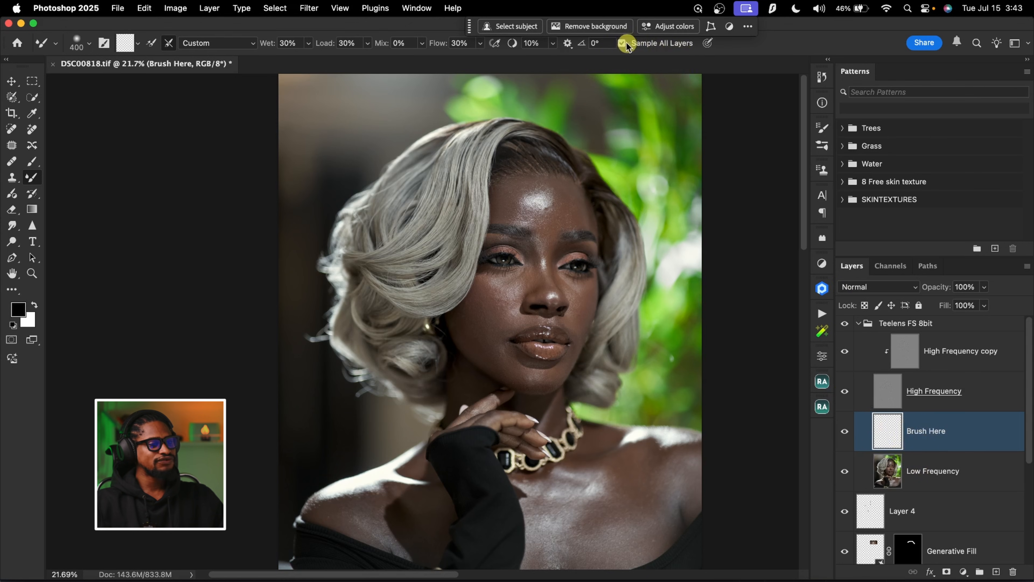
{"action": "key", "text": "super+space"}
{"action": "left_click_drag", "start_coordinate": [559, 170], "coordinate": [577, 194]}
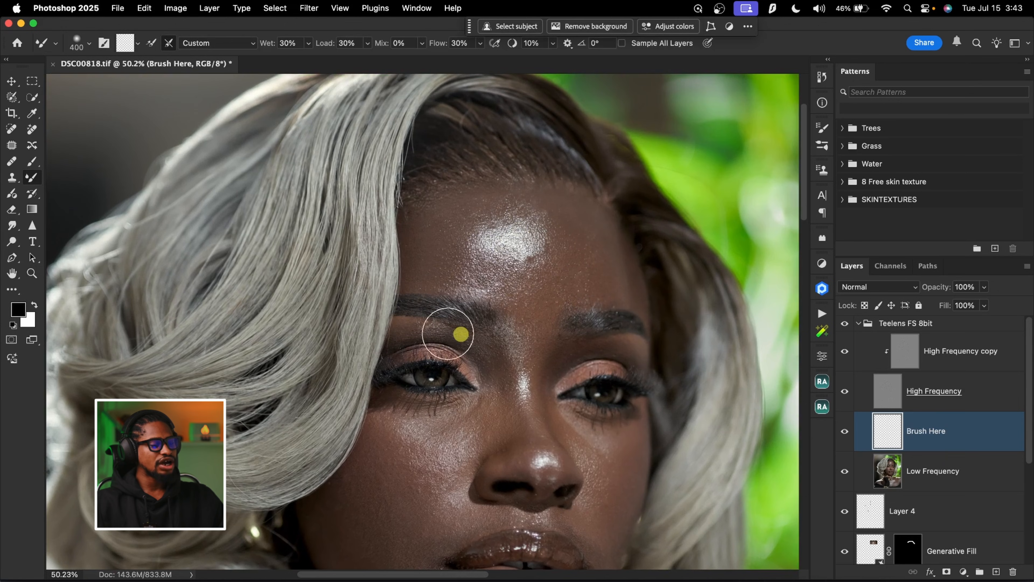
{"action": "left_click", "coordinate": [622, 43]}
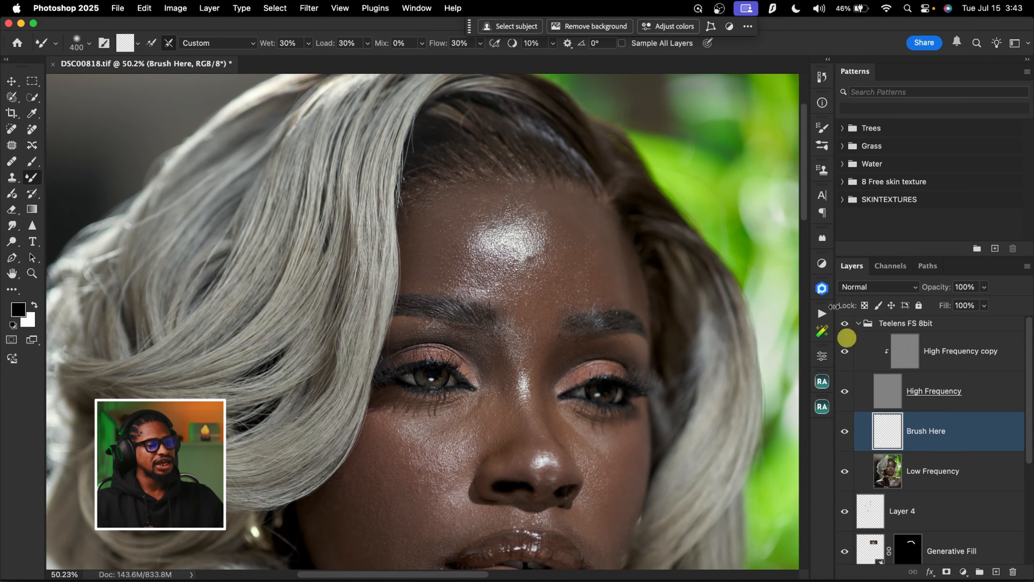
{"action": "left_click", "coordinate": [893, 483]}
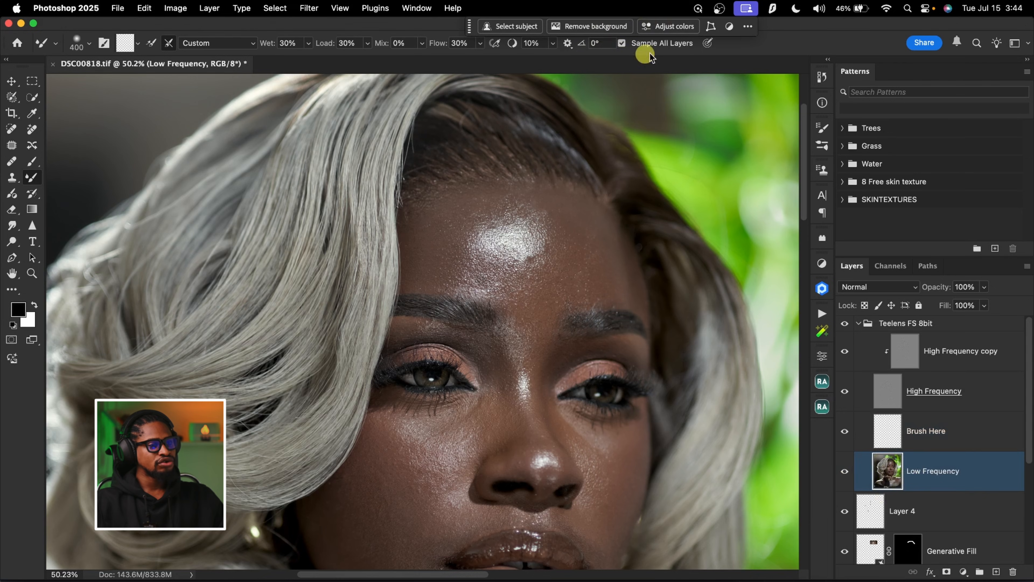
{"action": "left_click", "coordinate": [622, 44]}
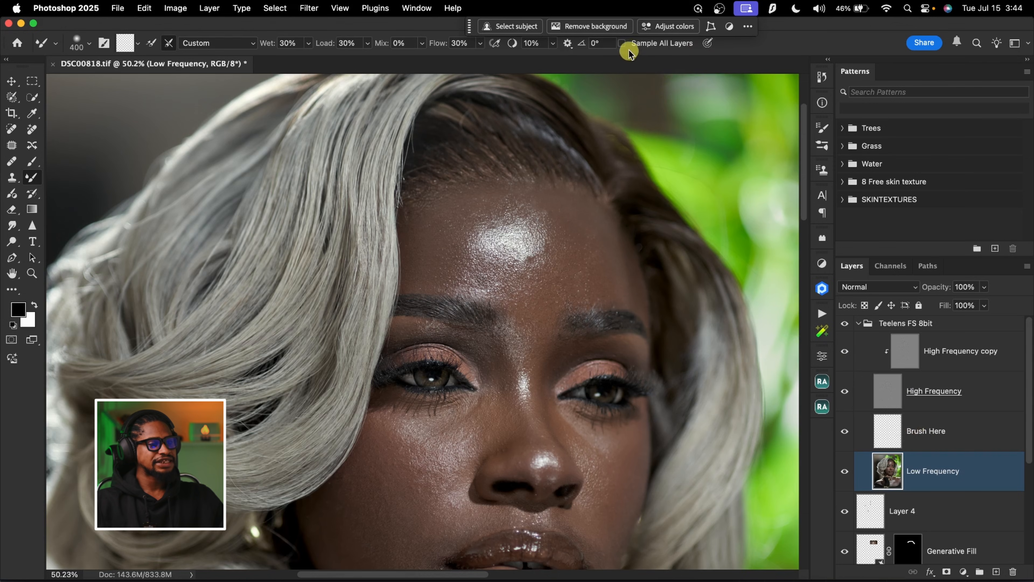
{"action": "left_click", "coordinate": [622, 43]}
{"action": "left_click", "coordinate": [929, 434]}
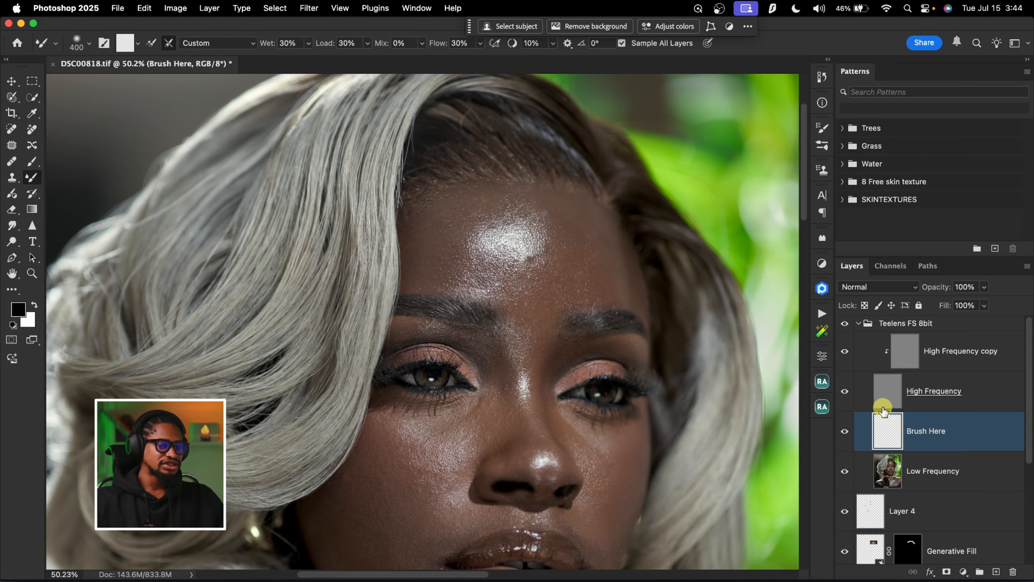
Hide the High Frequency layer and examine the tone transitions on the face, neck and shoulders
{"action": "key", "text": "super+space"}
{"action": "left_click_drag", "start_coordinate": [596, 252], "coordinate": [558, 248]}
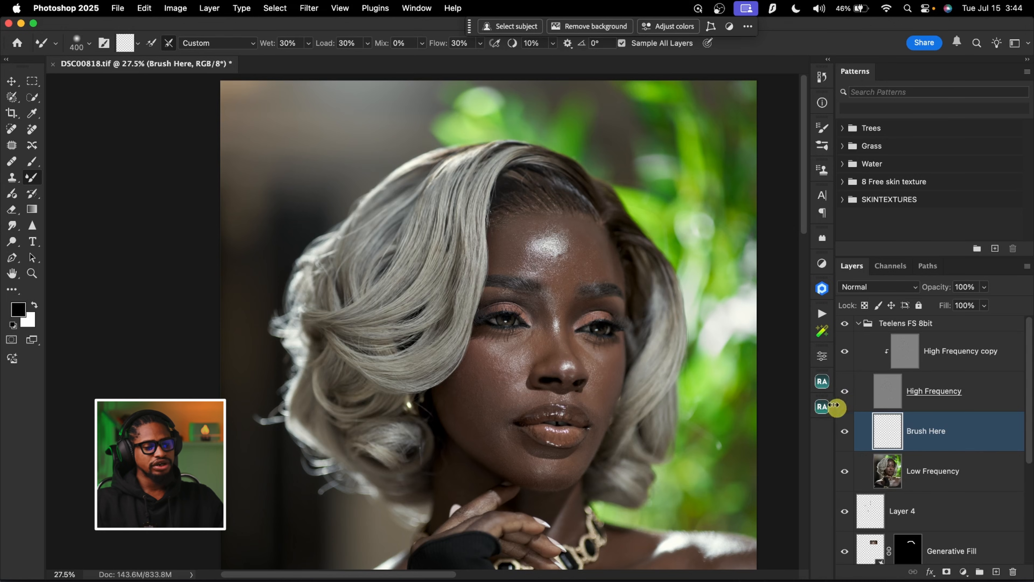
{"action": "left_click", "coordinate": [845, 392]}
{"action": "key", "text": "z"}
{"action": "left_click_drag", "start_coordinate": [589, 265], "coordinate": [596, 248]}
{"action": "key", "text": "b"}
{"action": "left_click_drag", "start_coordinate": [575, 329], "coordinate": [621, 267]}
{"action": "left_click_drag", "start_coordinate": [538, 372], "coordinate": [615, 189]}
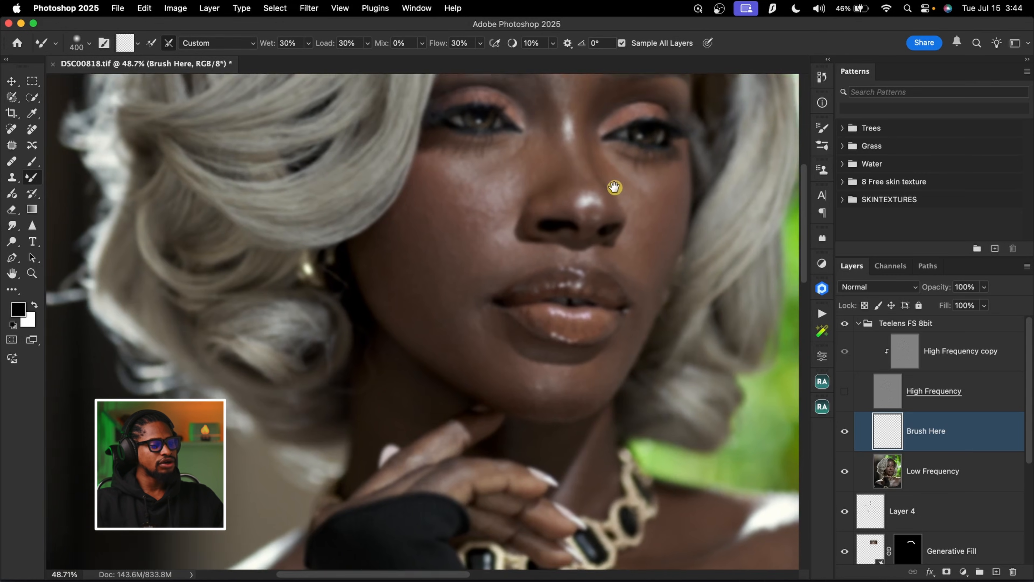
{"action": "scroll", "coordinate": [572, 302], "scroll_direction": "down", "scroll_amount": 5}
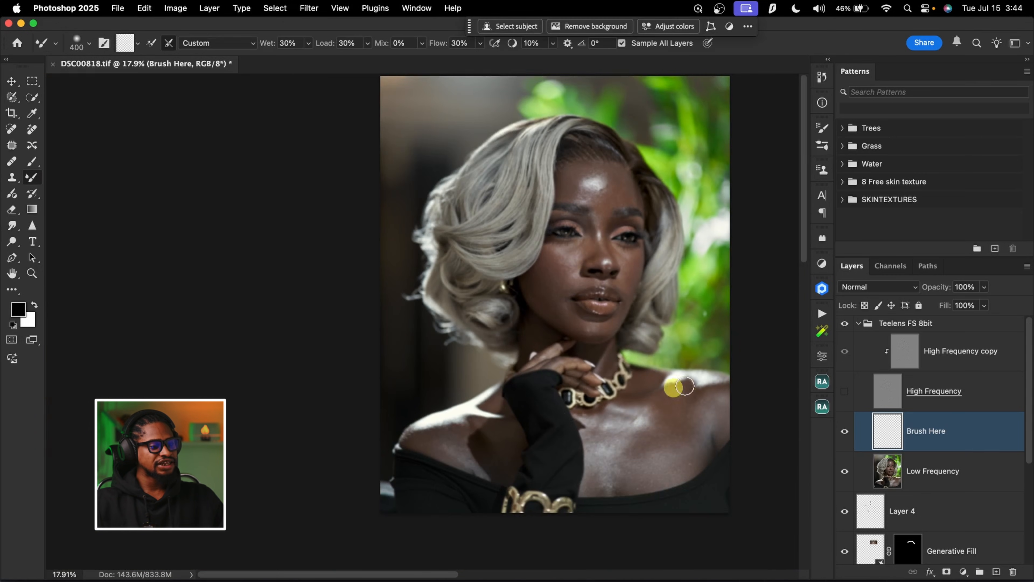
Smooth the bright highlight in the middle of the forehead with the Mixer Brush at size 200
{"action": "key", "text": "z"}
{"action": "left_click_drag", "start_coordinate": [596, 111], "coordinate": [647, 178]}
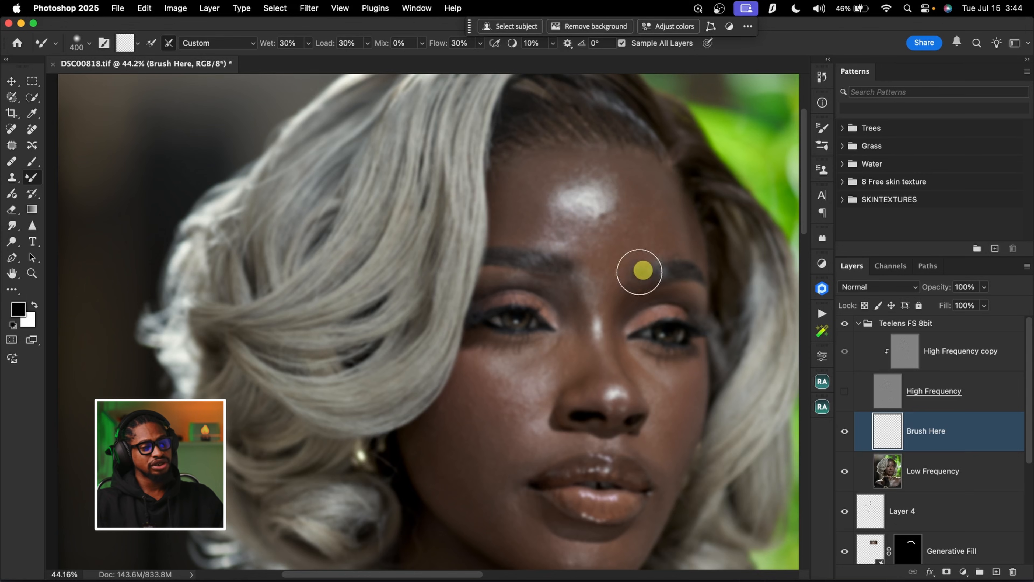
{"action": "key", "text": "bracketleft"}
{"action": "key", "text": "bracketleft"}
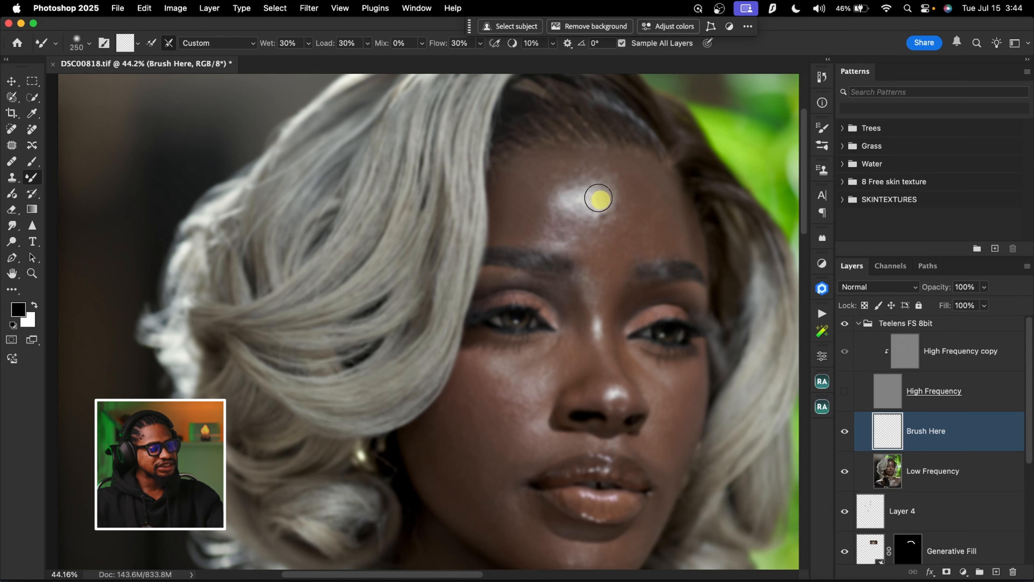
{"action": "key", "text": "bracketleft"}
{"action": "key", "text": "bracketleft"}
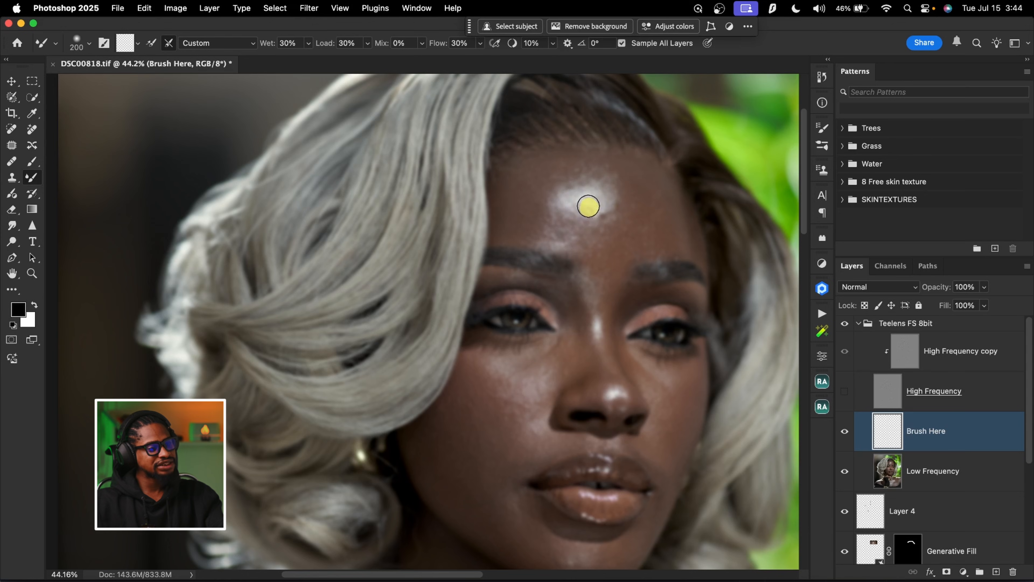
{"action": "mouse_move", "coordinate": [588, 193]}
{"action": "left_mouse_down"}
{"action": "mouse_move", "coordinate": [569, 216]}
{"action": "mouse_move", "coordinate": [591, 206]}
{"action": "mouse_move", "coordinate": [581, 201]}
{"action": "left_mouse_up"}
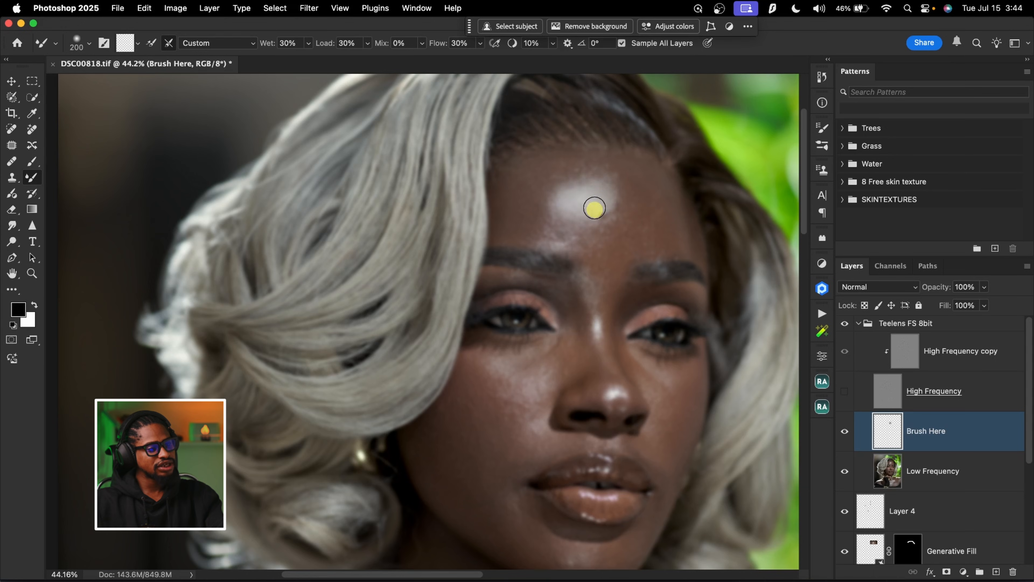
Blend the forehead skin between the highlight and the swept hair with the Mixer Brush at size 300
{"action": "key", "text": "bracketright"}
{"action": "key", "text": "bracketright"}
{"action": "key", "text": "bracketright"}
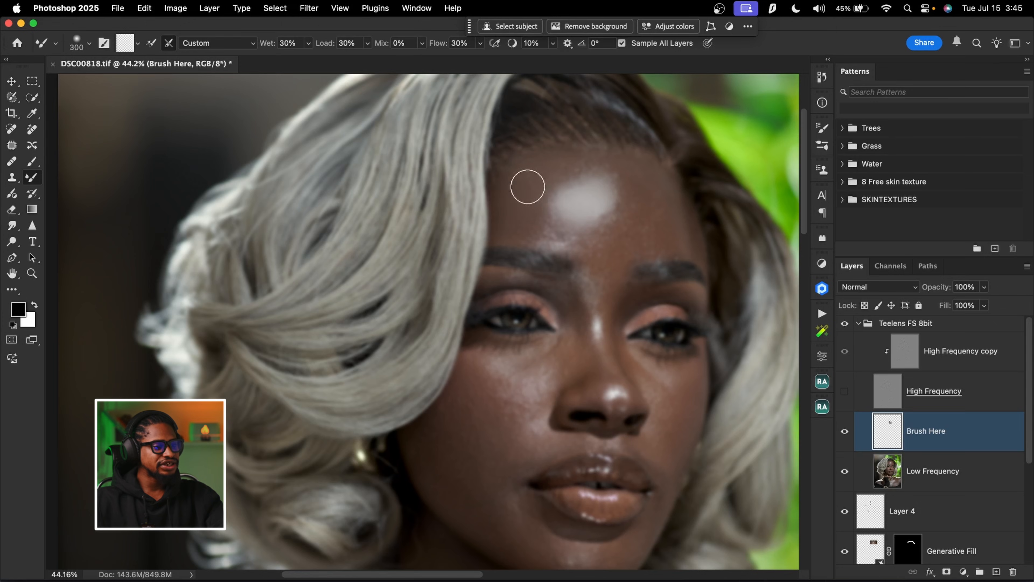
{"action": "left_click_drag", "start_coordinate": [539, 230], "coordinate": [540, 220]}
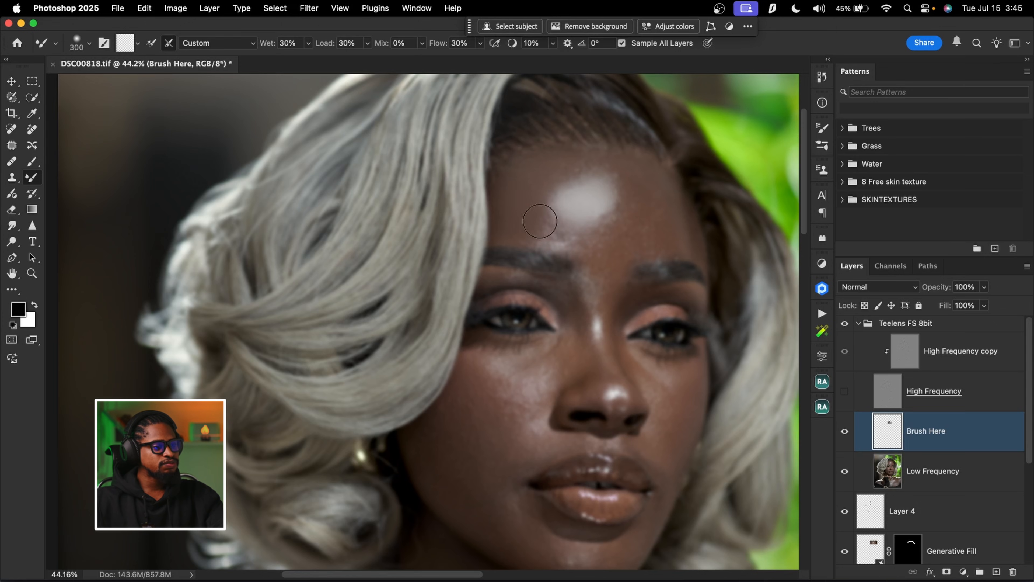
Blend the uneven tones on the side of the forehead away from the swept hair, using brush sizes up to 500
{"action": "key", "text": "bracketleft"}
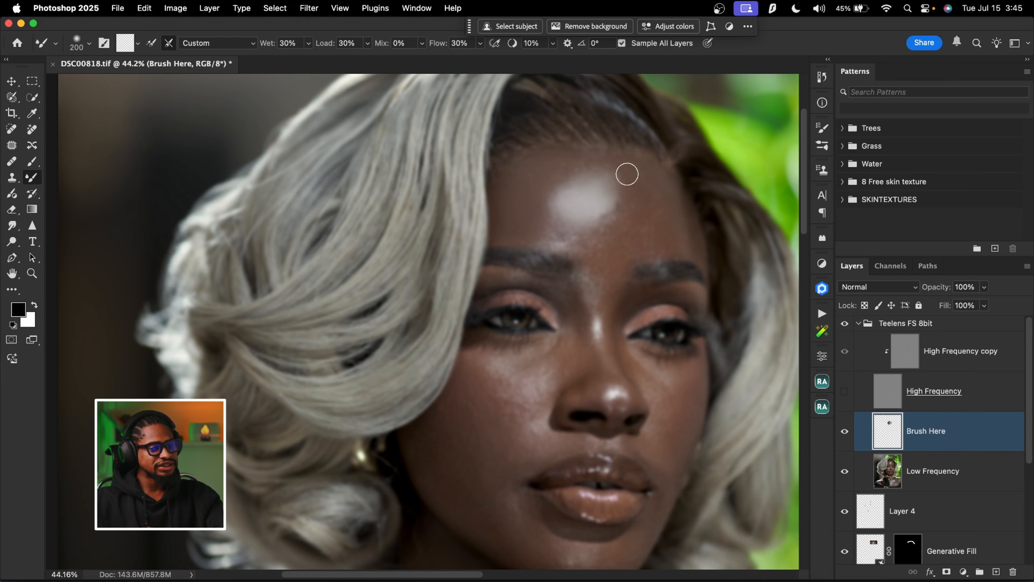
{"action": "key", "text": "bracketright"}
{"action": "key", "text": "bracketright"}
{"action": "key", "text": "bracketright"}
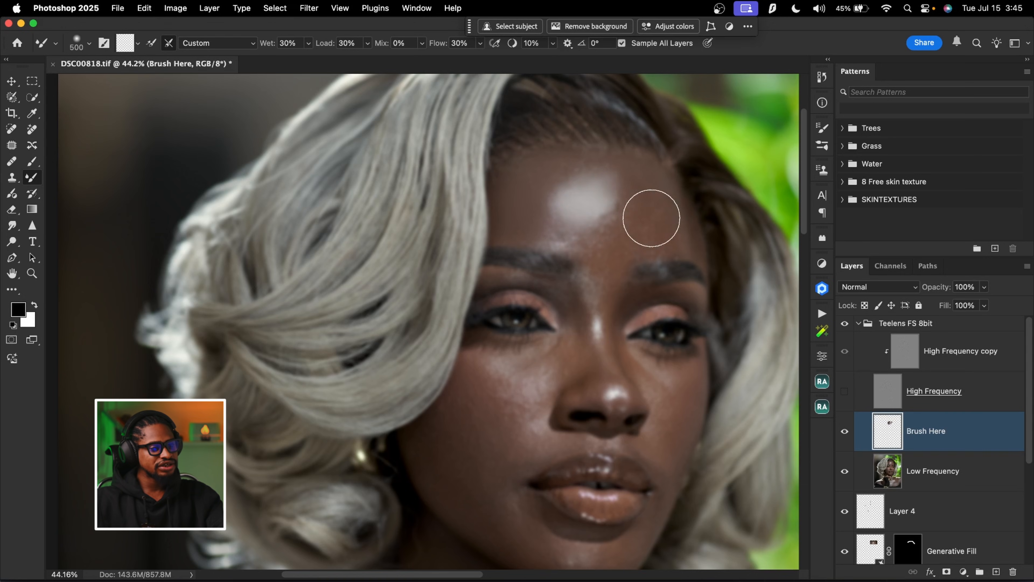
{"action": "left_click_drag", "start_coordinate": [652, 216], "coordinate": [649, 222]}
{"action": "key", "text": "bracketleft"}
{"action": "key", "text": "bracketleft"}
{"action": "key", "text": "bracketright"}
{"action": "key", "text": "bracketleft"}
{"action": "key", "text": "bracketleft"}
{"action": "key", "text": "bracketleft"}
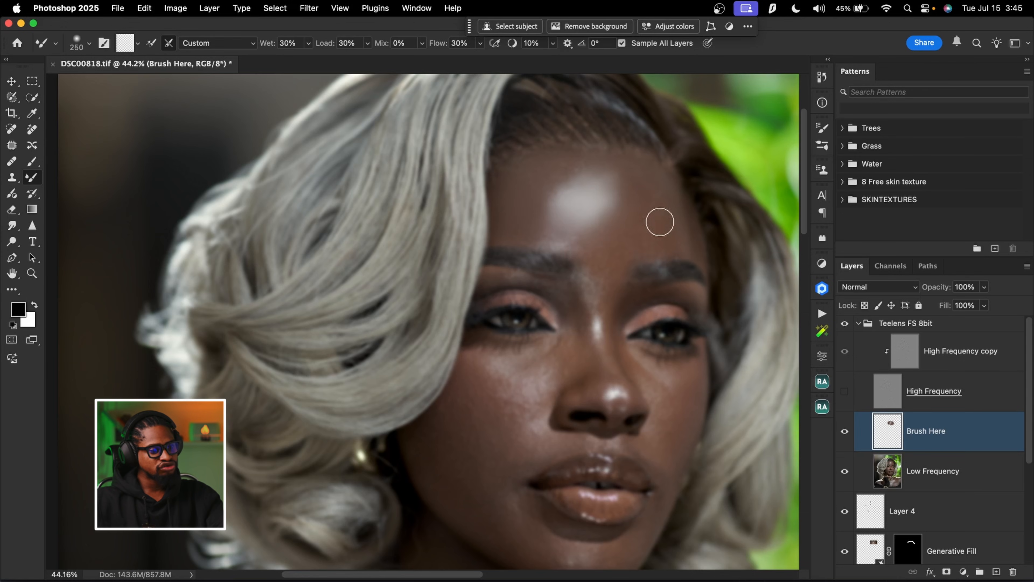
Even out the skin between the eyebrows and above the farther eyebrow, varying the brush size between 200 and 500
{"action": "key", "text": "bracketleft"}
{"action": "key", "text": "bracketleft"}
{"action": "key", "text": "bracketright"}
{"action": "key", "text": "bracketright"}
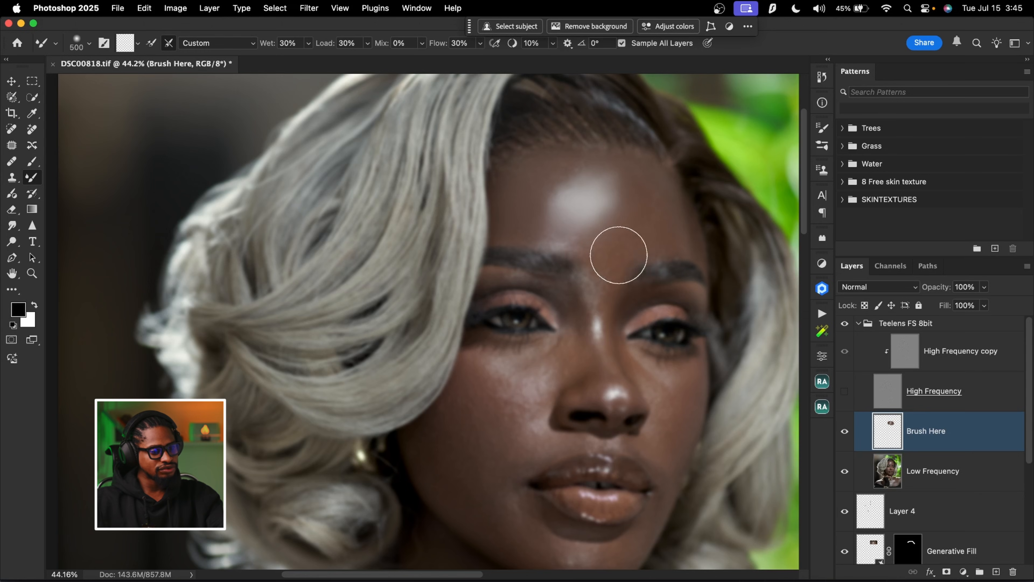
{"action": "key", "text": "bracketleft"}
{"action": "key", "text": "bracketleft"}
{"action": "key", "text": "bracketleft"}
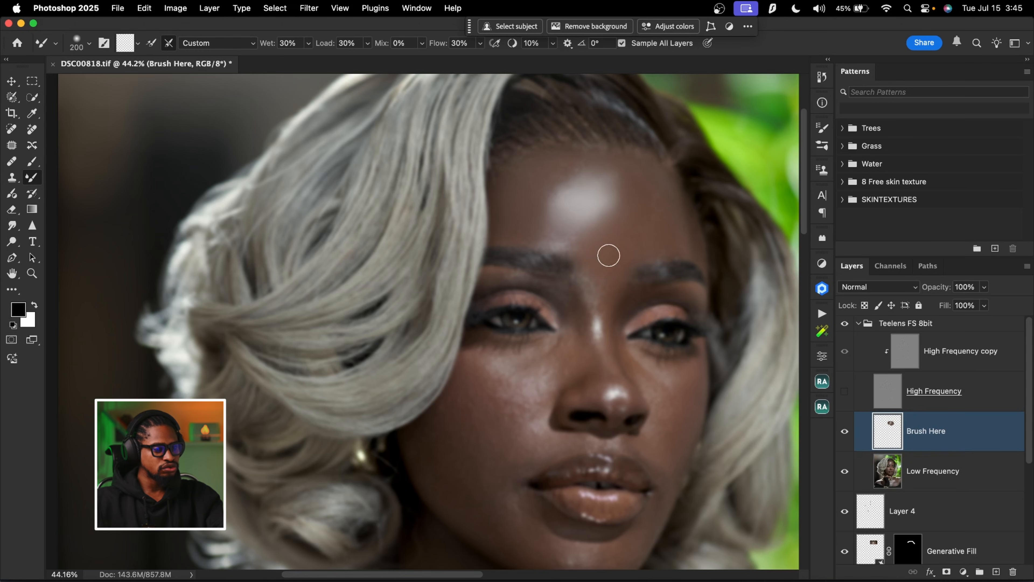
{"action": "key", "text": "bracketleft"}
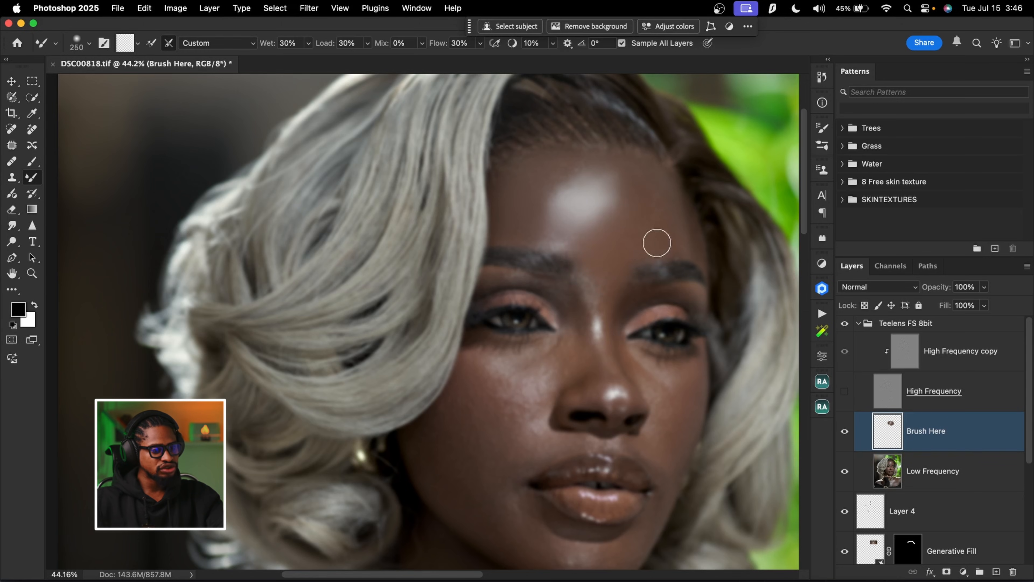
{"action": "key", "text": "bracketright"}
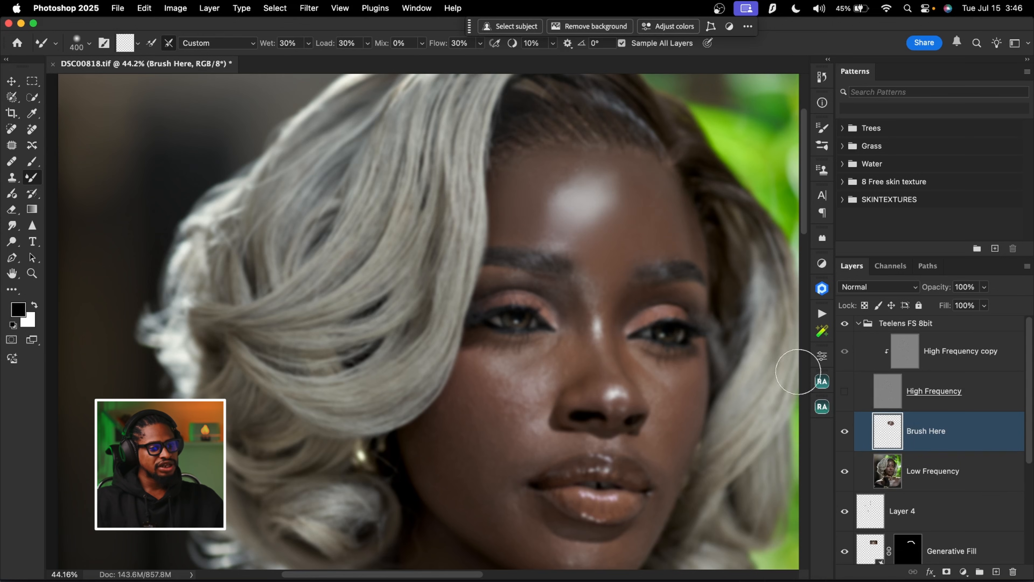
Show the High Frequency layer and compare the face with and without the Brush Here layer, close up and at a wider view
{"action": "left_click", "coordinate": [845, 392]}
{"action": "key", "text": "z"}
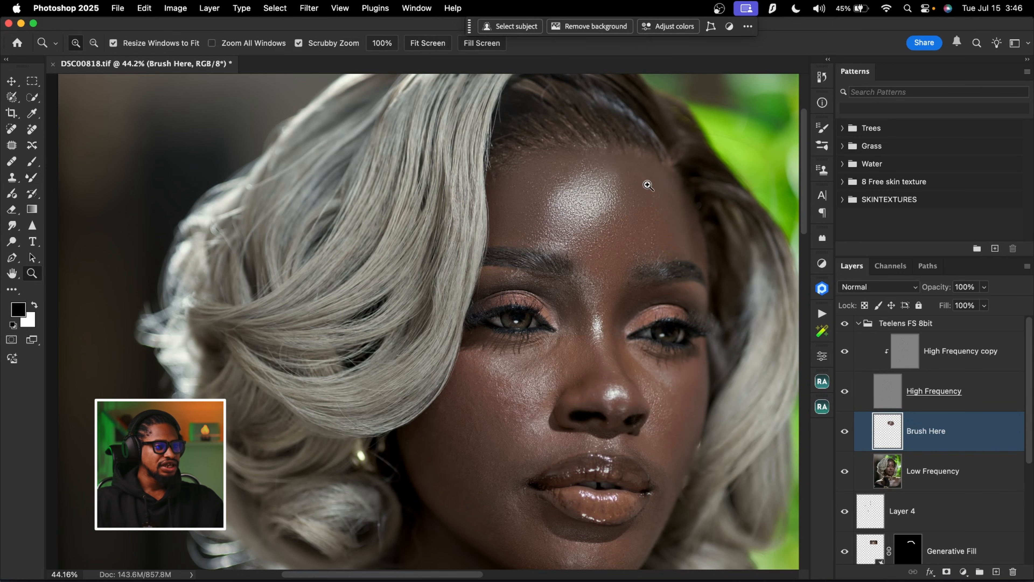
{"action": "left_click_drag", "start_coordinate": [639, 173], "coordinate": [657, 187]}
{"action": "left_click_drag", "start_coordinate": [649, 259], "coordinate": [635, 268]}
{"action": "key", "text": "b"}
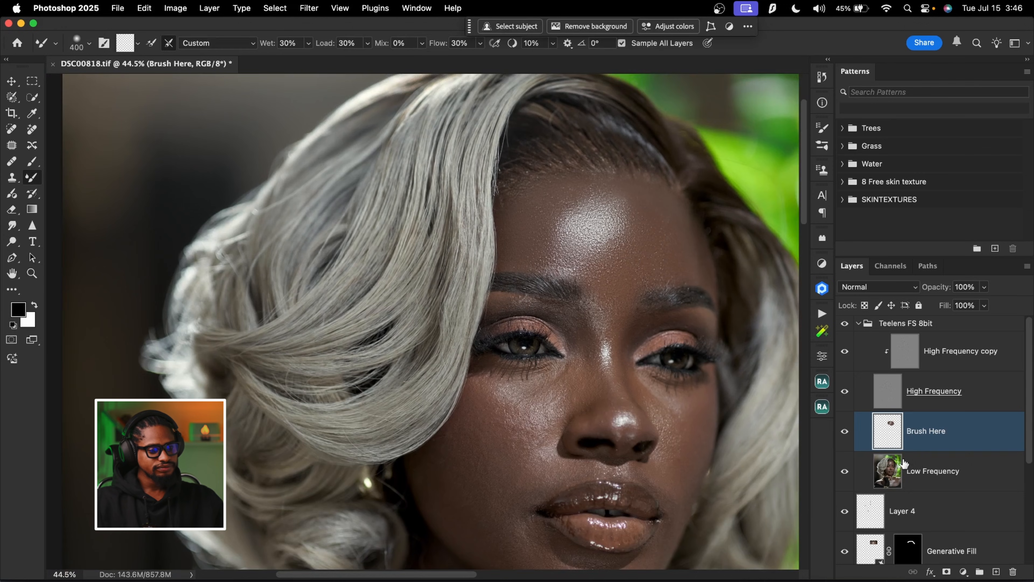
{"action": "left_click", "coordinate": [844, 431]}
{"action": "left_click", "coordinate": [845, 432]}
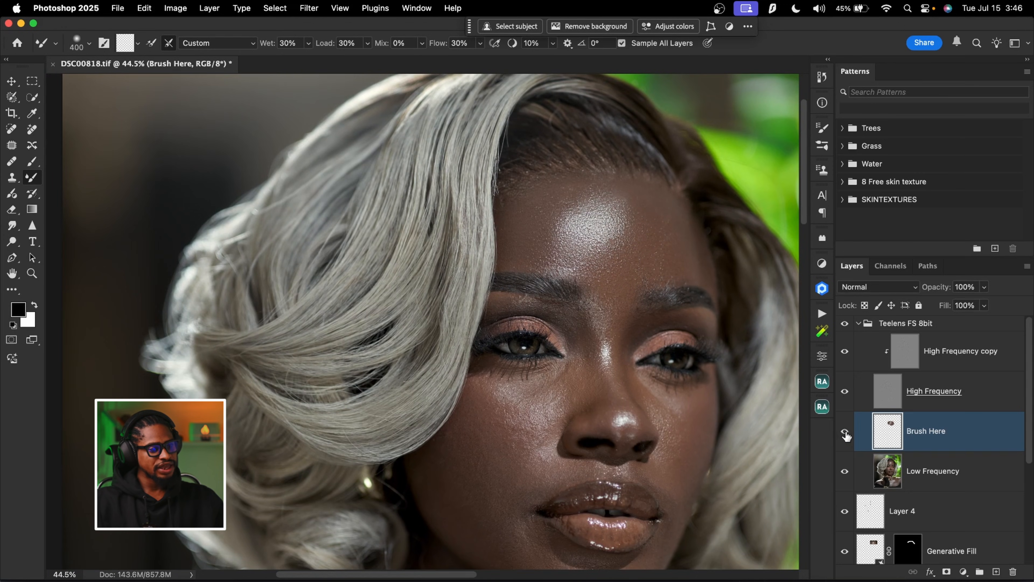
{"action": "key", "text": "z"}
{"action": "left_click_drag", "start_coordinate": [608, 261], "coordinate": [588, 257]}
{"action": "key", "text": "b"}
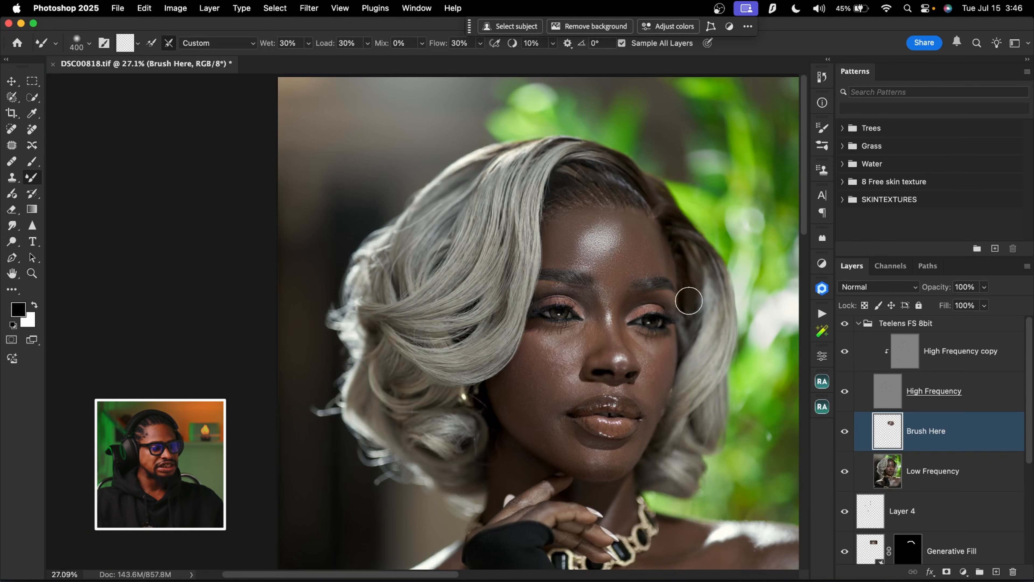
{"action": "key", "text": "z"}
{"action": "left_click_drag", "start_coordinate": [613, 318], "coordinate": [629, 319]}
{"action": "key", "text": "b"}
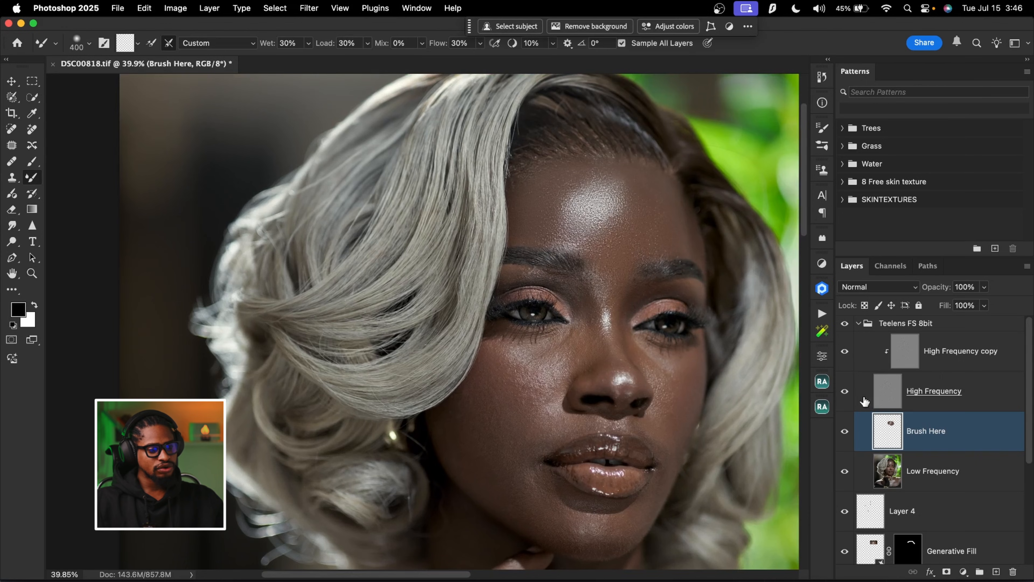
Hide the High Frequency layer and blend the tones around the bridge of the nose with the Mixer Brush at size 200
{"action": "left_click", "coordinate": [845, 394]}
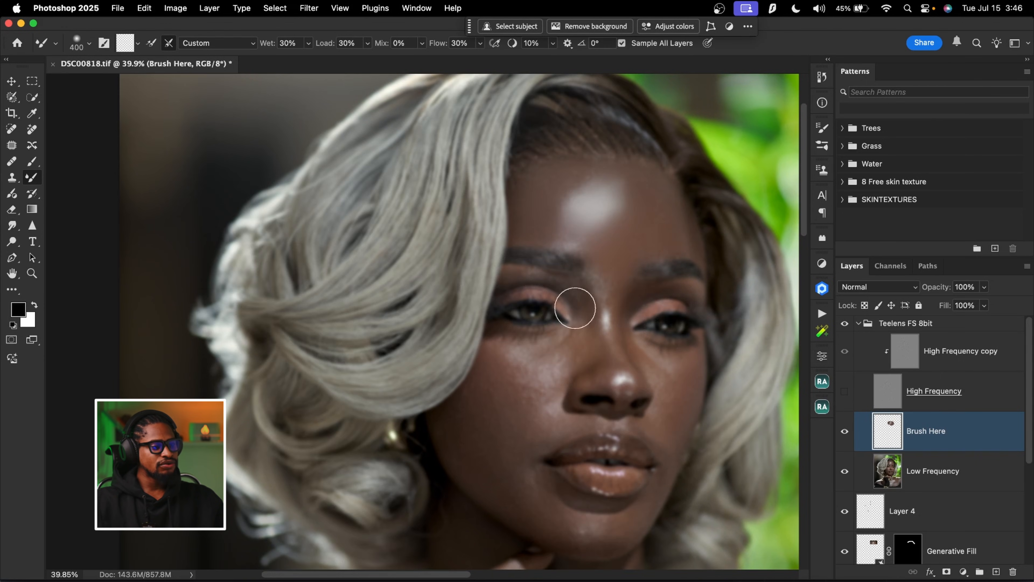
{"action": "key", "text": "bracketright"}
{"action": "key", "text": "bracketright"}
{"action": "key", "text": "bracketright"}
{"action": "key", "text": "bracketright"}
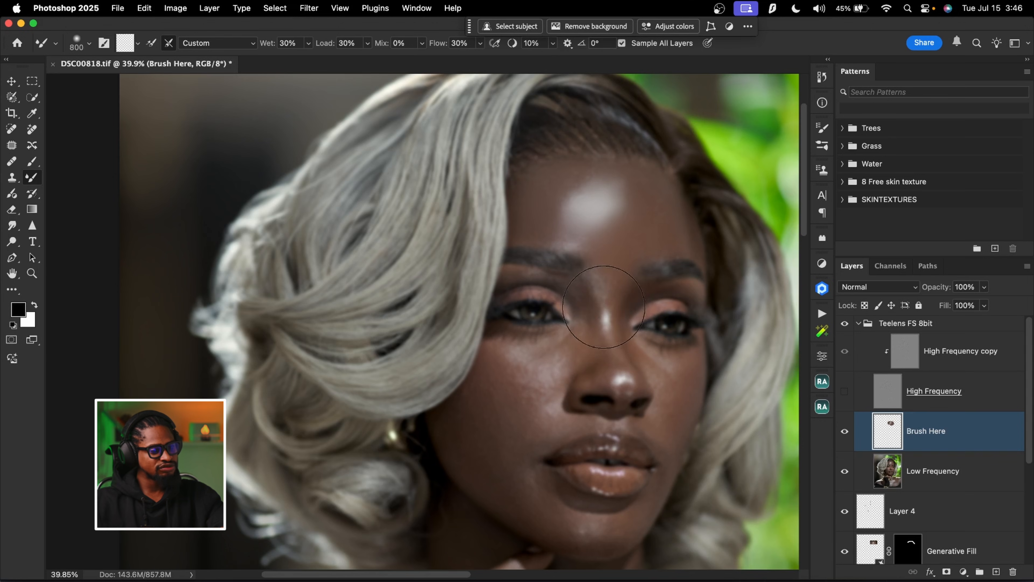
{"action": "key", "text": "bracketleft"}
{"action": "key", "text": "bracketleft"}
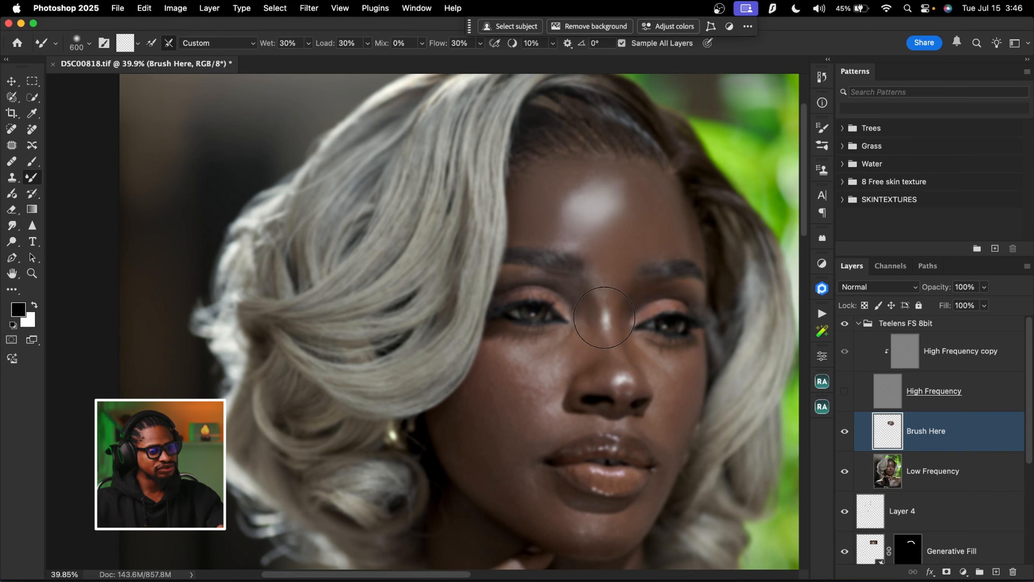
{"action": "left_click_drag", "start_coordinate": [621, 296], "coordinate": [639, 295]}
{"action": "key", "text": "bracketleft"}
{"action": "key", "text": "bracketleft"}
{"action": "key", "text": "bracketleft"}
{"action": "key", "text": "bracketleft"}
{"action": "key", "text": "bracketleft"}
{"action": "key", "text": "bracketleft"}
{"action": "key", "text": "bracketleft"}
{"action": "key", "text": "bracketleft"}
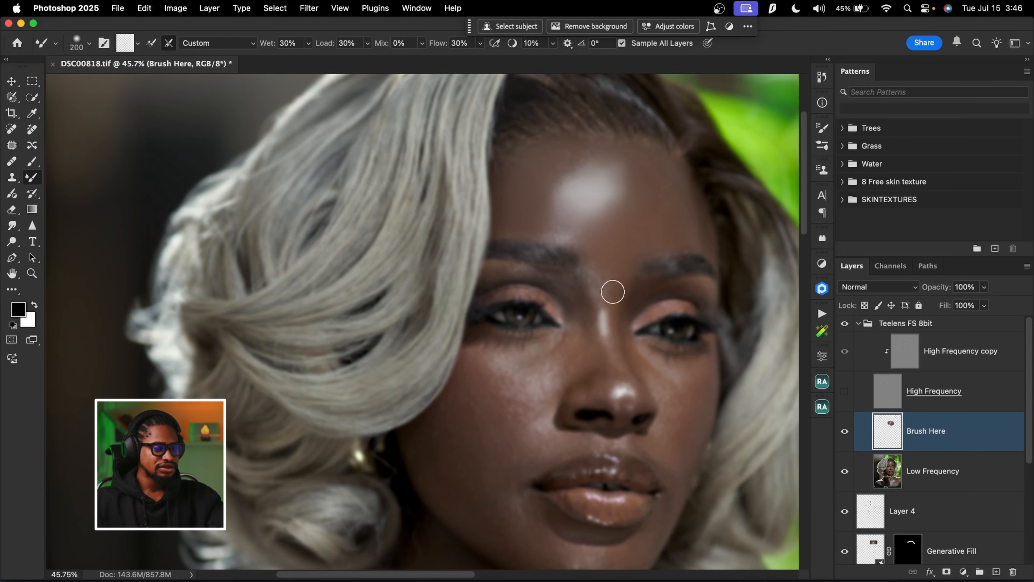
{"action": "key", "text": "bracketleft"}
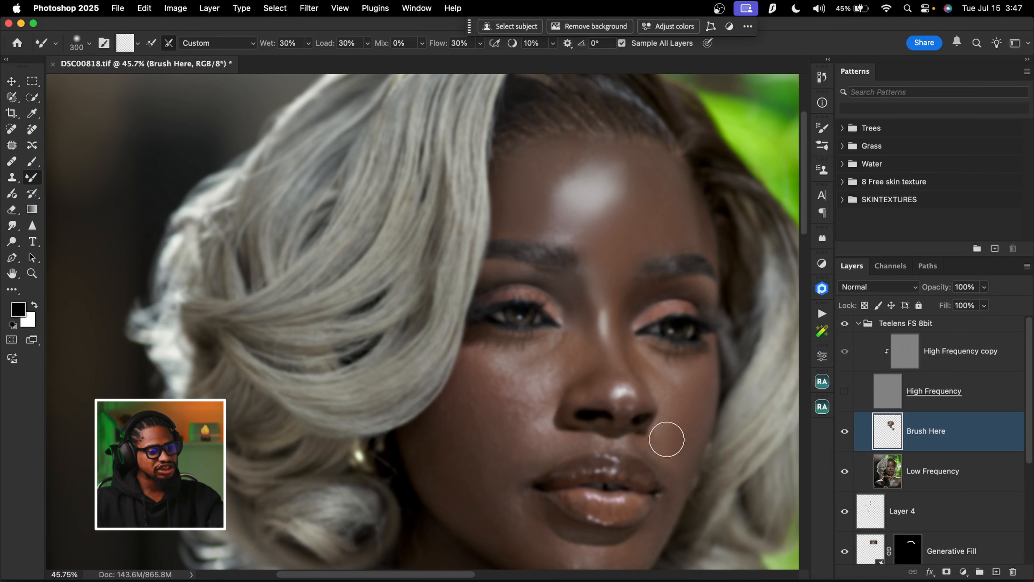
Blend the patchy tones on both cheeks, using a 300 size brush on the cheek beside the swept hair
{"action": "left_click_drag", "start_coordinate": [667, 439], "coordinate": [689, 403]}
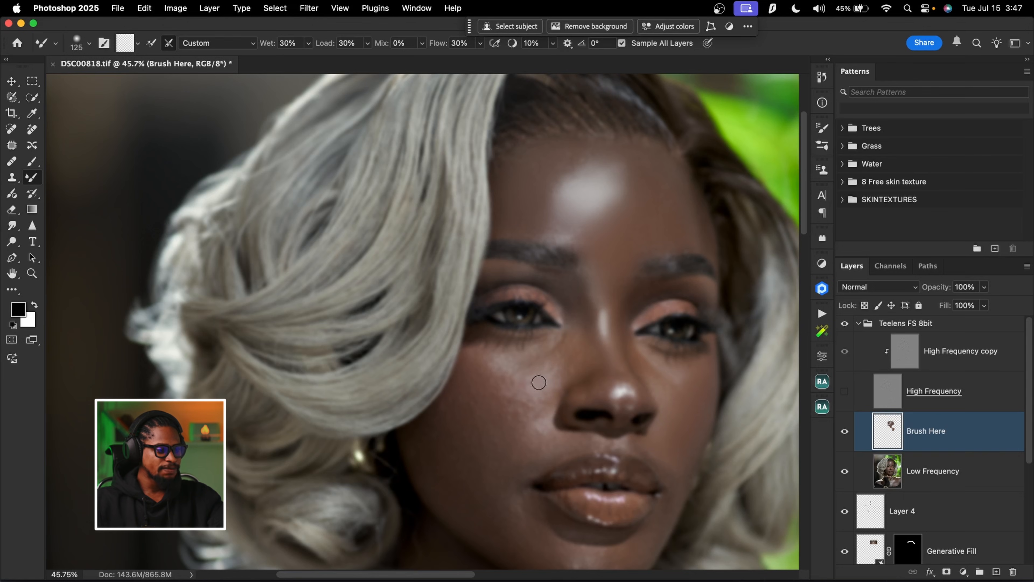
{"action": "key", "text": "bracketright"}
{"action": "key", "text": "bracketright"}
{"action": "key", "text": "bracketright"}
{"action": "key", "text": "bracketright"}
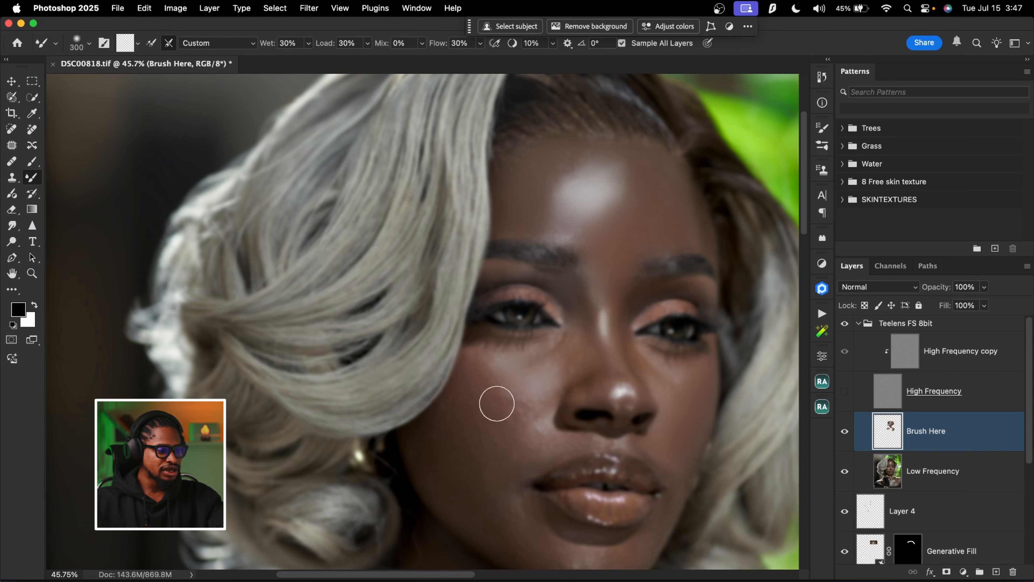
{"action": "key", "text": "bracketright"}
{"action": "key", "text": "bracketright"}
{"action": "key", "text": "bracketright"}
{"action": "key", "text": "bracketright"}
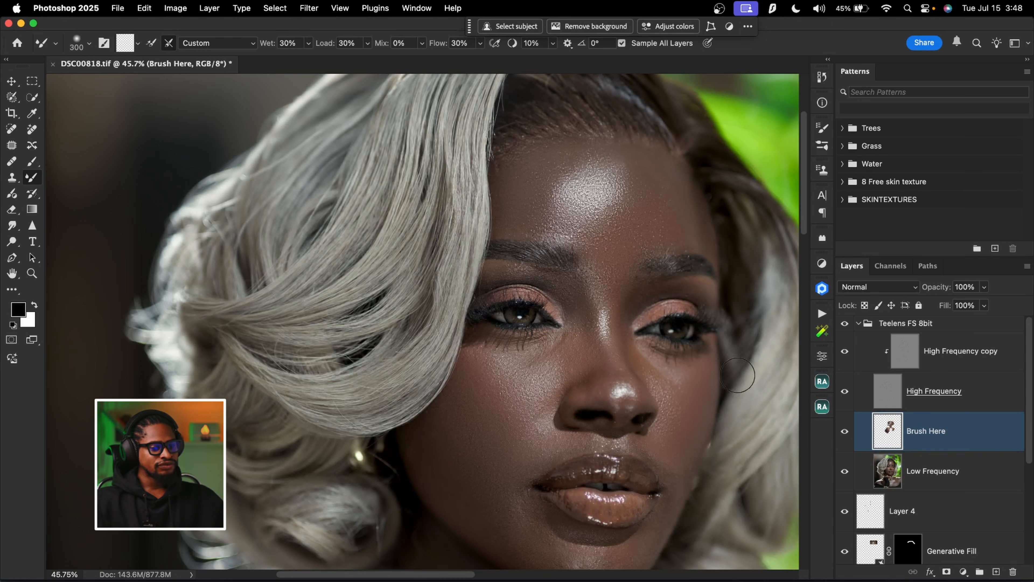
Compare the face with and without the Brush Here layer, close up and at a wider view
{"action": "left_click", "coordinate": [845, 432]}
{"action": "left_click", "coordinate": [846, 433]}
{"action": "left_click", "coordinate": [846, 434]}
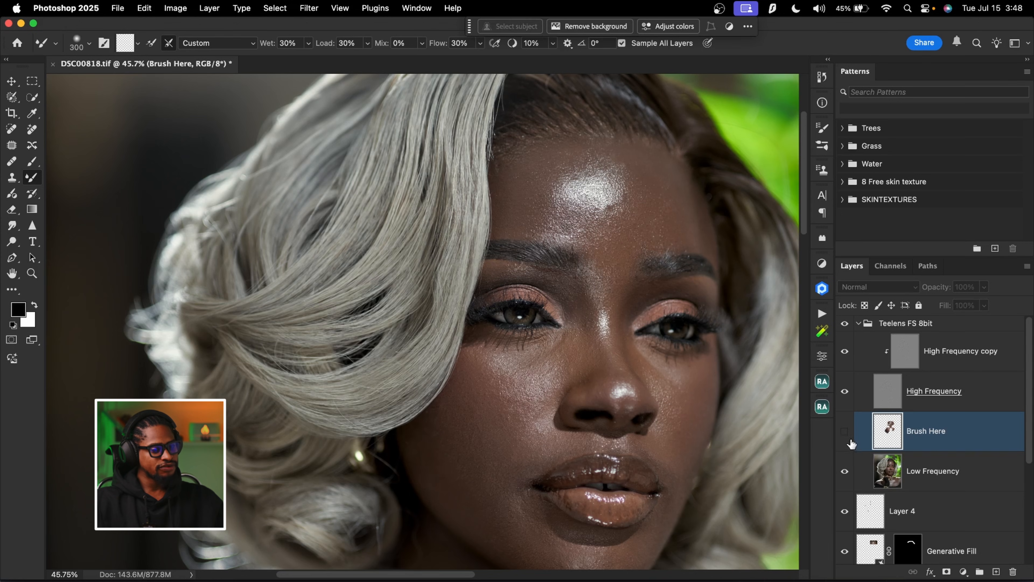
{"action": "left_click", "coordinate": [846, 434]}
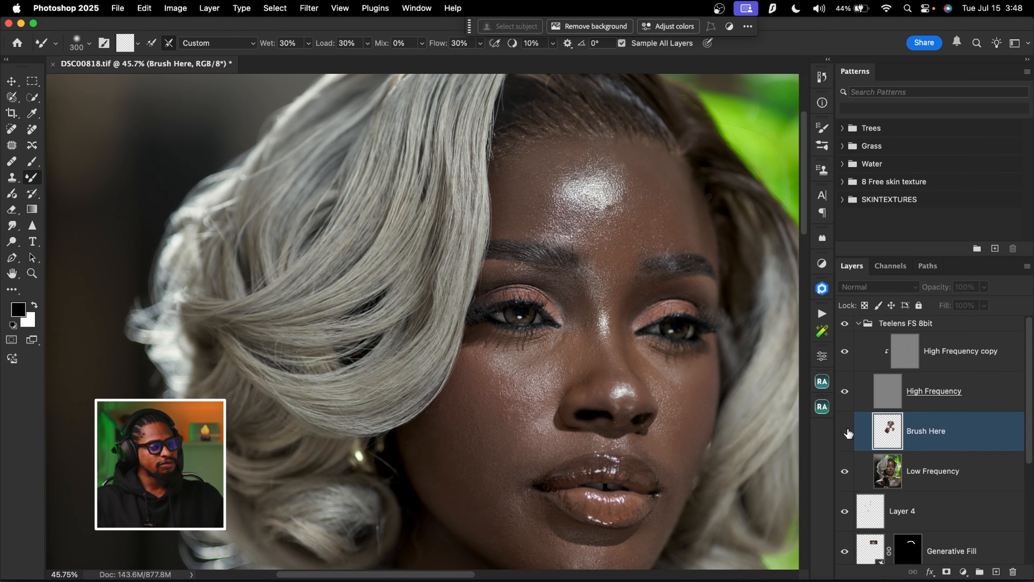
{"action": "key", "text": "z"}
{"action": "mouse_move", "coordinate": [627, 330]}
{"action": "left_mouse_down"}
{"action": "mouse_move", "coordinate": [610, 364]}
{"action": "mouse_move", "coordinate": [625, 351]}
{"action": "mouse_move", "coordinate": [597, 351]}
{"action": "mouse_move", "coordinate": [621, 342]}
{"action": "left_mouse_up"}
{"action": "key", "text": "z"}
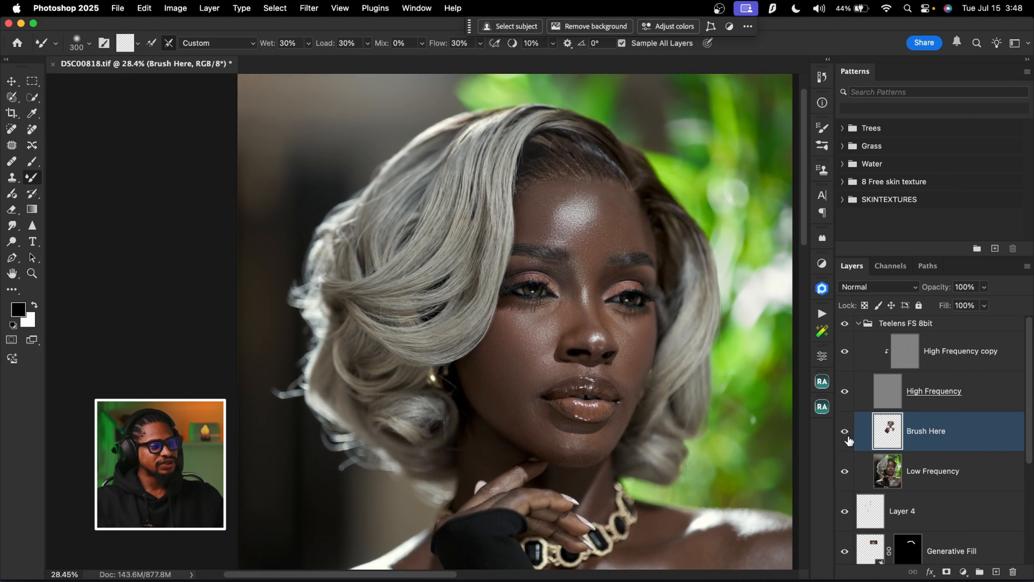
Erase the Brush Here blending over the forehead highlight with the Eraser, enlarging it to size 500
{"action": "key", "text": "z"}
{"action": "left_click_drag", "start_coordinate": [599, 219], "coordinate": [633, 211]}
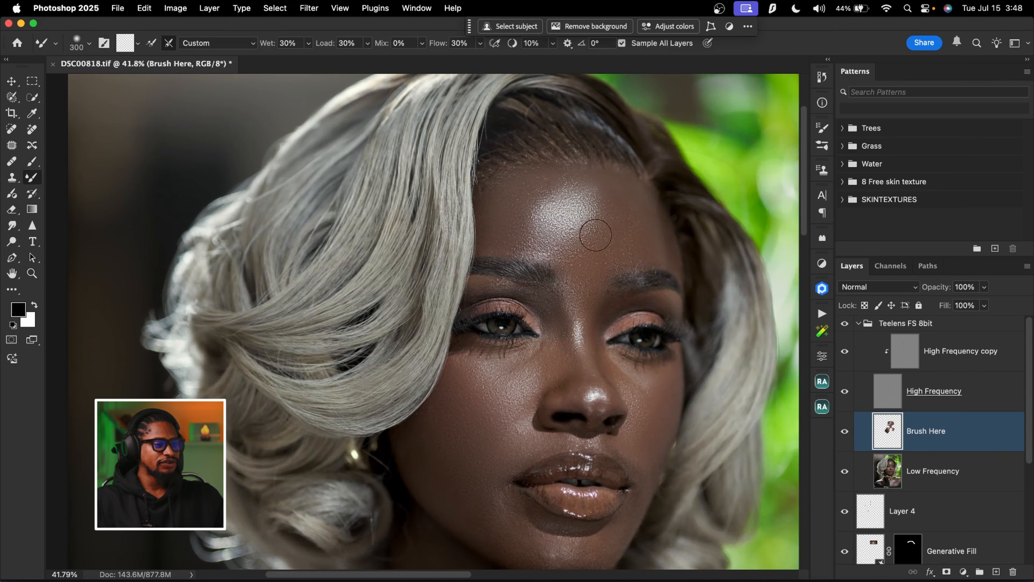
{"action": "left_click", "coordinate": [12, 212]}
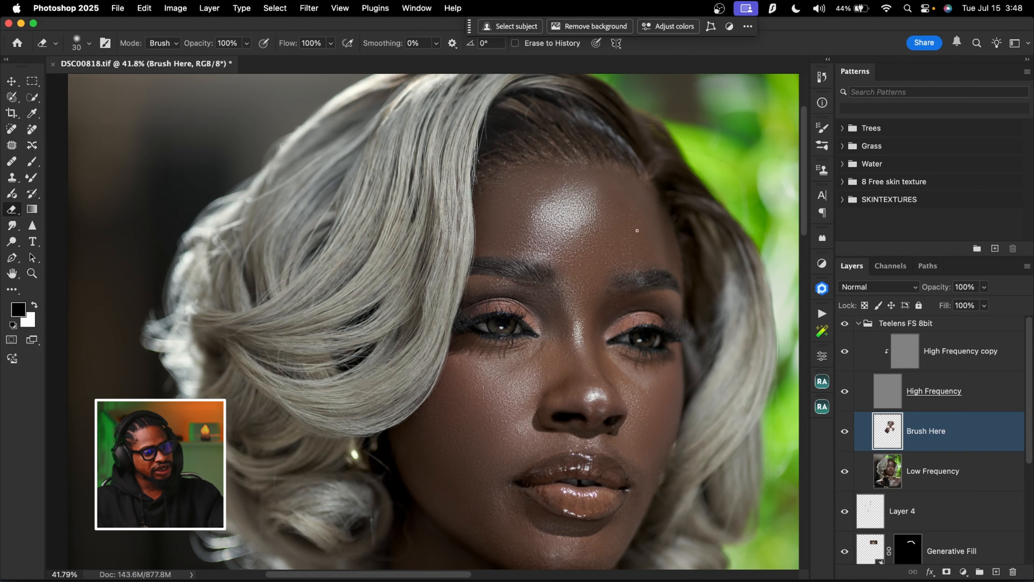
{"action": "key", "text": "bracketright"}
{"action": "key", "text": "bracketright"}
{"action": "key", "text": "bracketright"}
{"action": "key", "text": "bracketright"}
{"action": "mouse_move", "coordinate": [566, 218]}
{"action": "left_mouse_down"}
{"action": "mouse_move", "coordinate": [586, 201]}
{"action": "mouse_move", "coordinate": [594, 211]}
{"action": "mouse_move", "coordinate": [573, 196]}
{"action": "left_mouse_up"}
{"action": "key", "text": "bracketright"}
{"action": "mouse_move", "coordinate": [601, 217]}
{"action": "left_mouse_down"}
{"action": "mouse_move", "coordinate": [551, 224]}
{"action": "mouse_move", "coordinate": [582, 183]}
{"action": "left_mouse_up"}
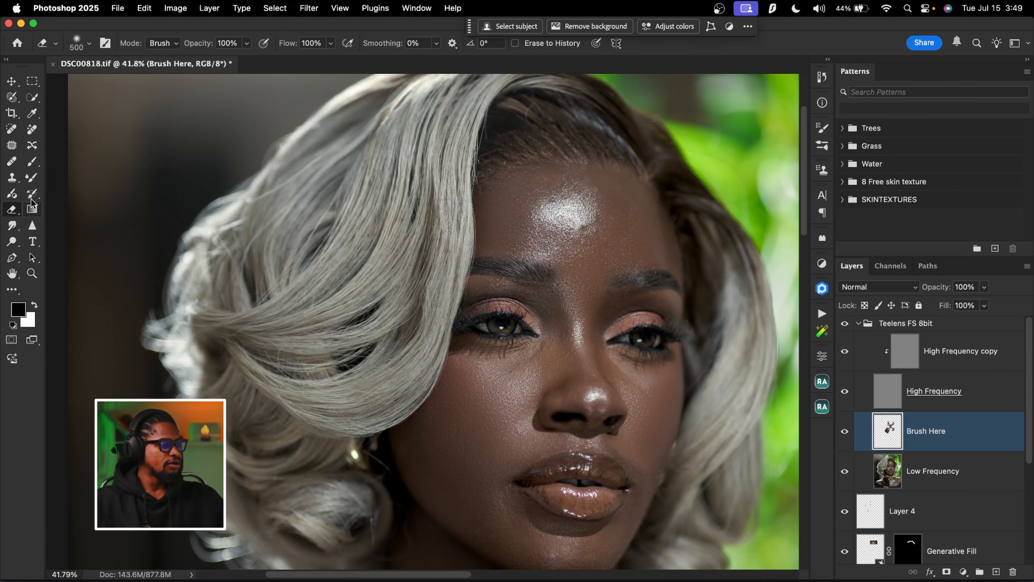
Hide the High Frequency layer and blend the skin along the upper edge of the forehead highlight with the Mixer Brush at sizes 250 and 175
{"action": "left_click", "coordinate": [32, 178]}
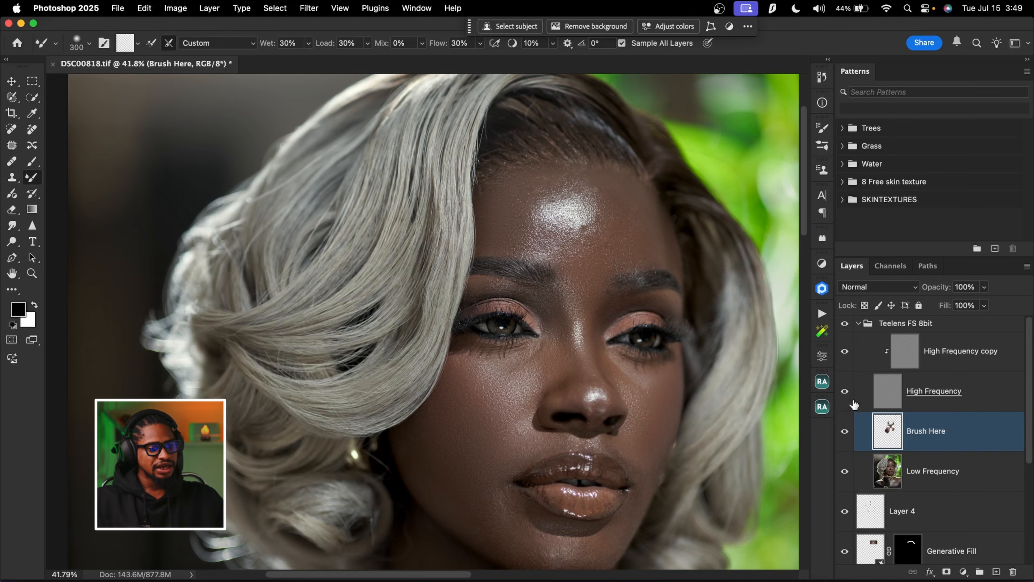
{"action": "left_click", "coordinate": [845, 392]}
{"action": "key", "text": "z"}
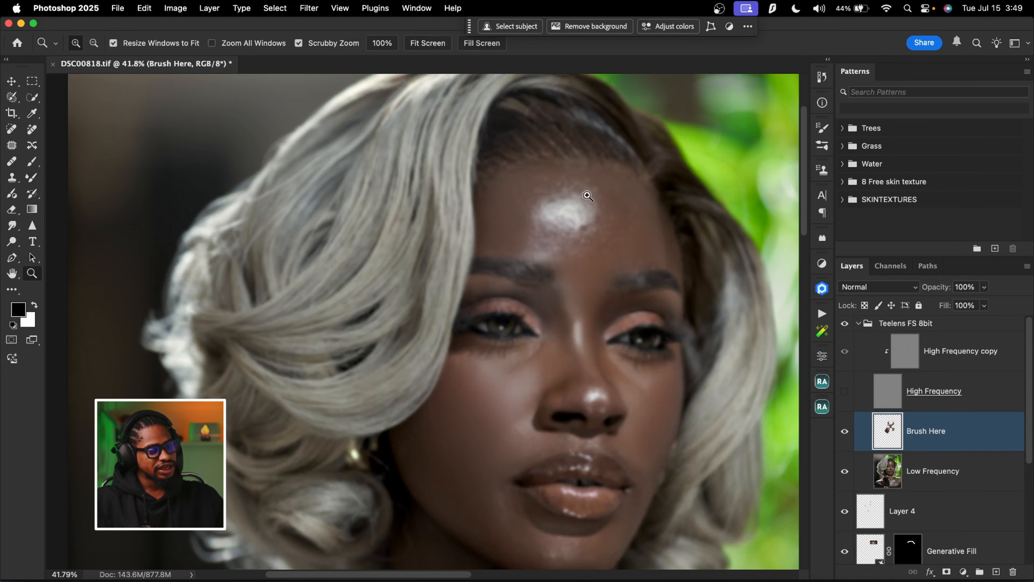
{"action": "left_click", "coordinate": [605, 189]}
{"action": "key", "text": "b"}
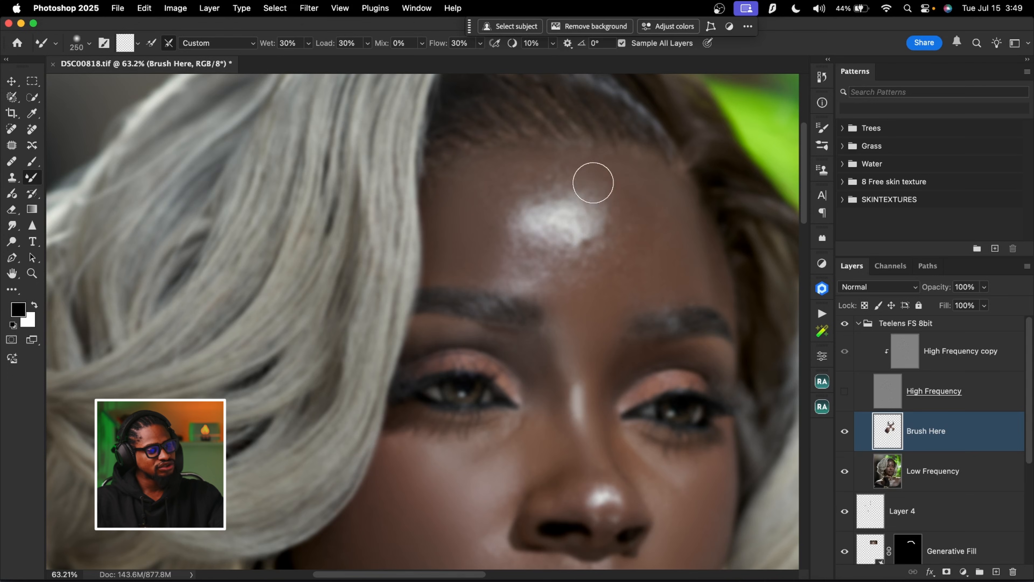
{"action": "key", "text": "bracketright"}
{"action": "key", "text": "bracketleft"}
{"action": "key", "text": "bracketleft"}
{"action": "key", "text": "bracketleft"}
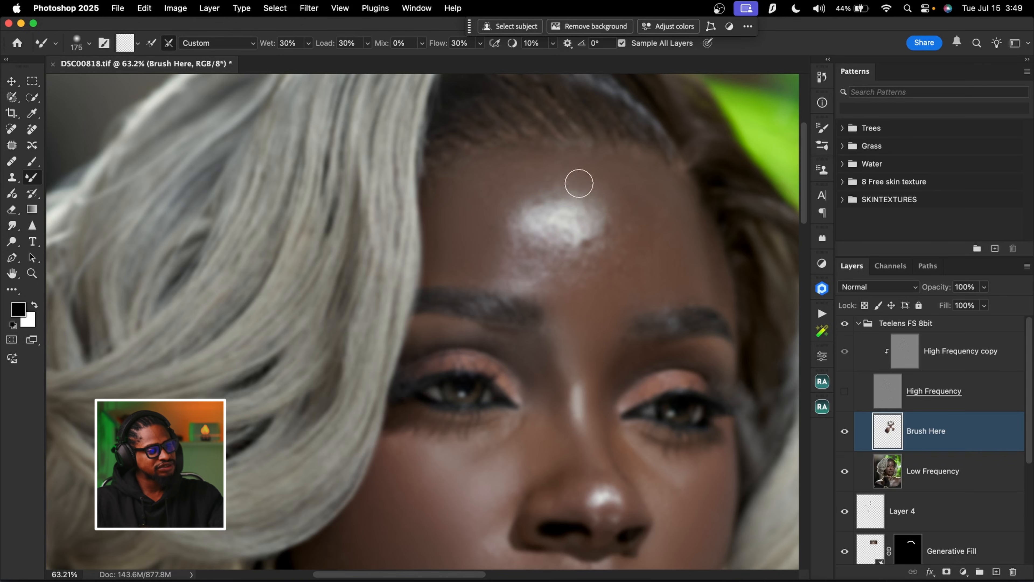
Soften the lower edge of the forehead highlight using a 175 size Mixer Brush, finishing with the brush at 250
{"action": "key", "text": "bracketright"}
{"action": "key", "text": "bracketright"}
{"action": "key", "text": "bracketleft"}
{"action": "key", "text": "bracketleft"}
{"action": "key", "text": "bracketleft"}
{"action": "key", "text": "bracketleft"}
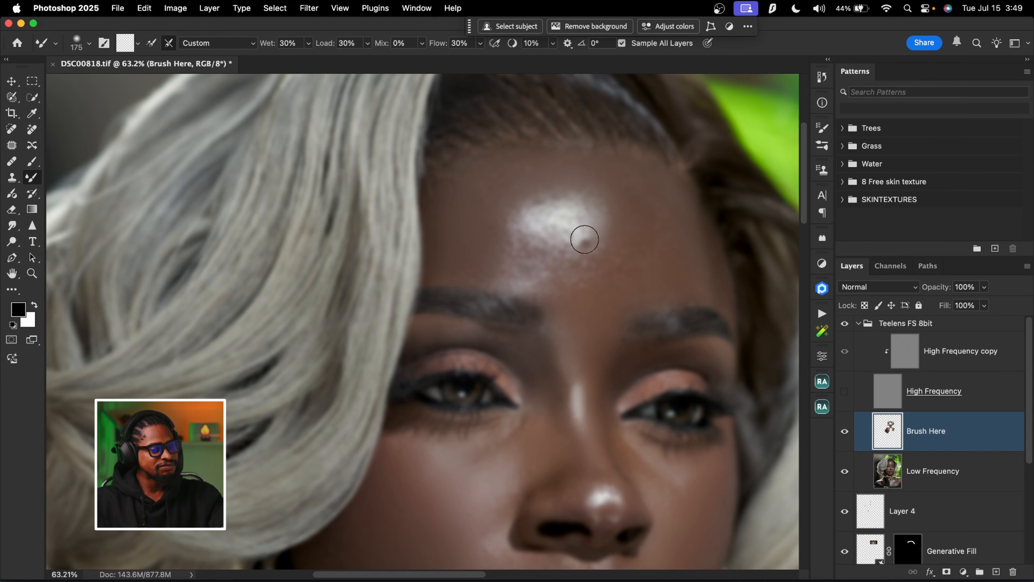
{"action": "key", "text": "bracketright"}
{"action": "key", "text": "bracketright"}
{"action": "key", "text": "bracketright"}
{"action": "key", "text": "bracketright"}
{"action": "key", "text": "bracketright"}
Show the High Frequency layer, toggle the Brush Here layer, and examine the blended face close up and in the full portrait
{"action": "key", "text": "super+0"}
{"action": "left_click", "coordinate": [844, 391]}
{"action": "left_click", "coordinate": [845, 431]}
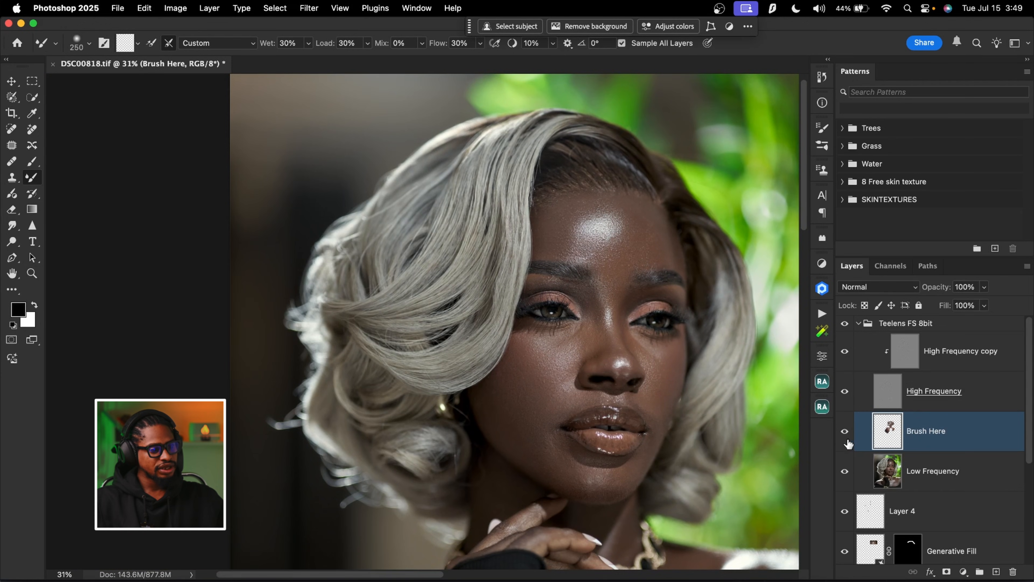
{"action": "mouse_move", "coordinate": [657, 384]}
{"action": "left_mouse_down"}
{"action": "mouse_move", "coordinate": [630, 214]}
{"action": "mouse_move", "coordinate": [633, 280]}
{"action": "left_mouse_up"}
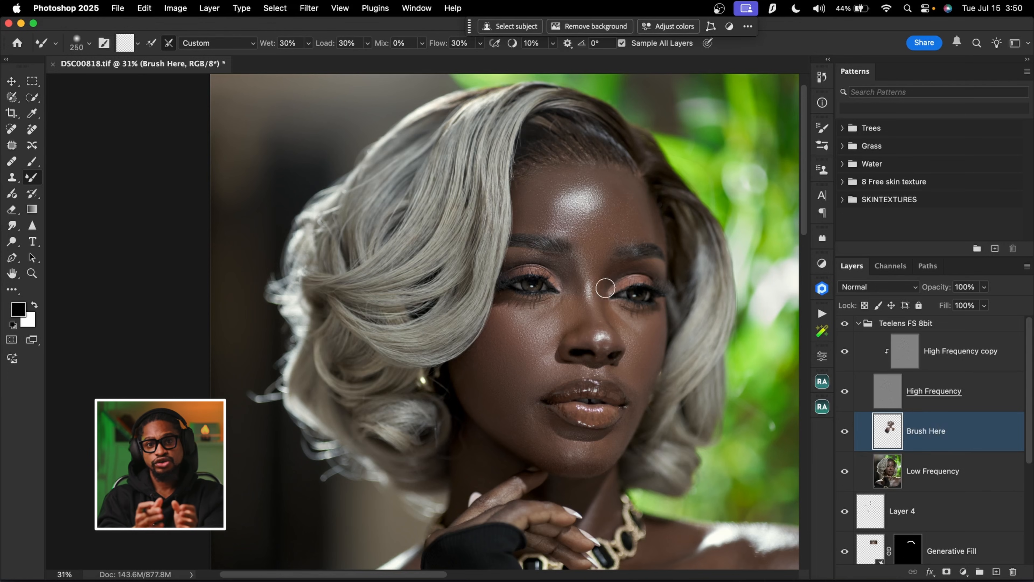
{"action": "key", "text": "z"}
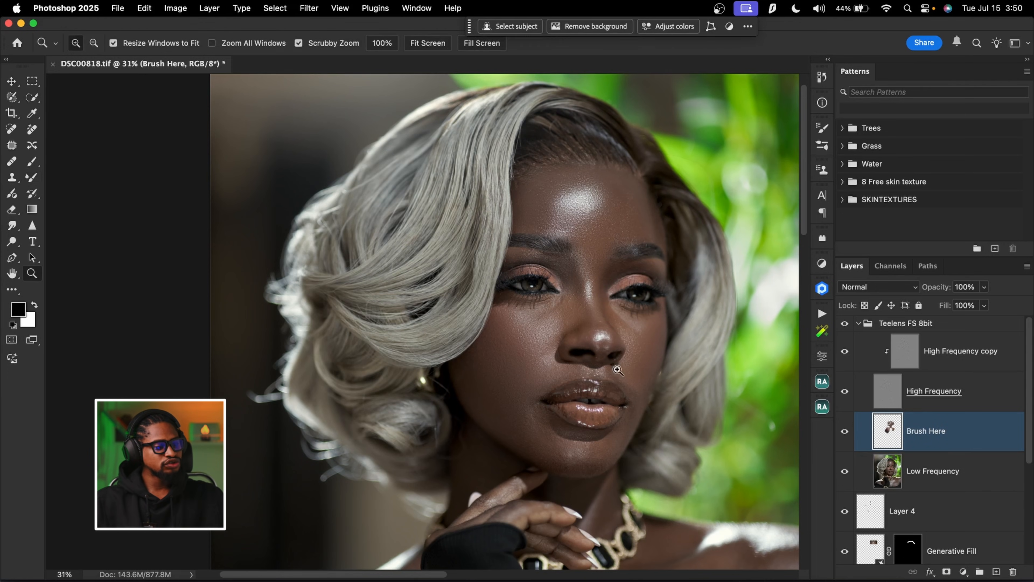
{"action": "left_click_drag", "start_coordinate": [637, 480], "coordinate": [625, 457]}
{"action": "left_click_drag", "start_coordinate": [651, 413], "coordinate": [630, 356]}
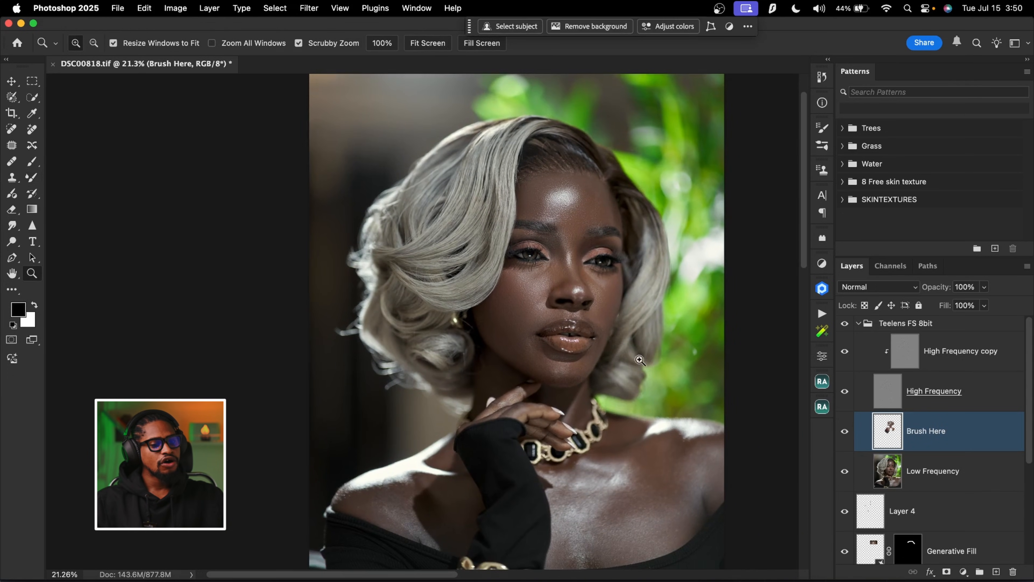
{"action": "left_click_drag", "start_coordinate": [592, 221], "coordinate": [641, 214]}
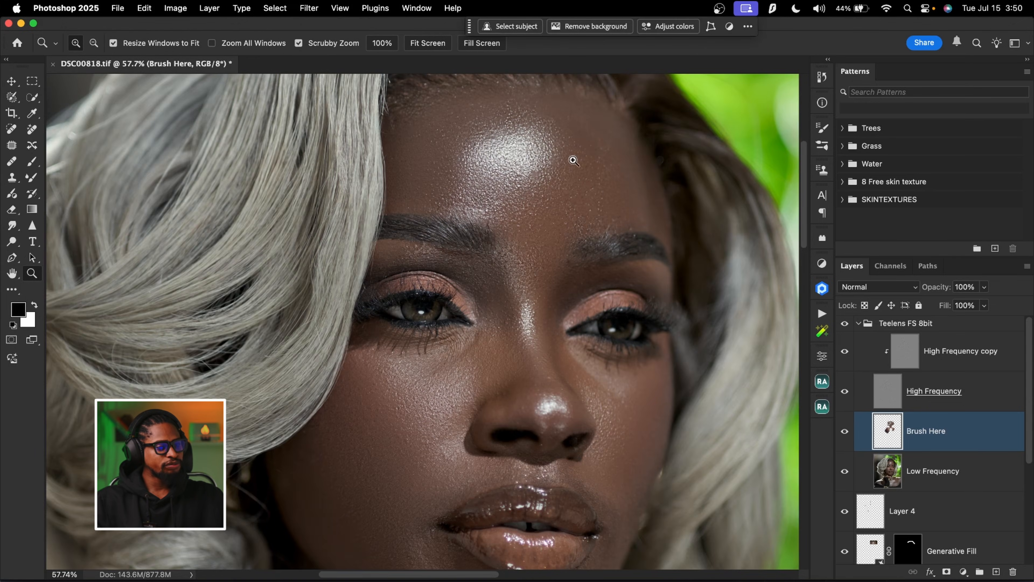
{"action": "left_click_drag", "start_coordinate": [575, 270], "coordinate": [658, 444]}
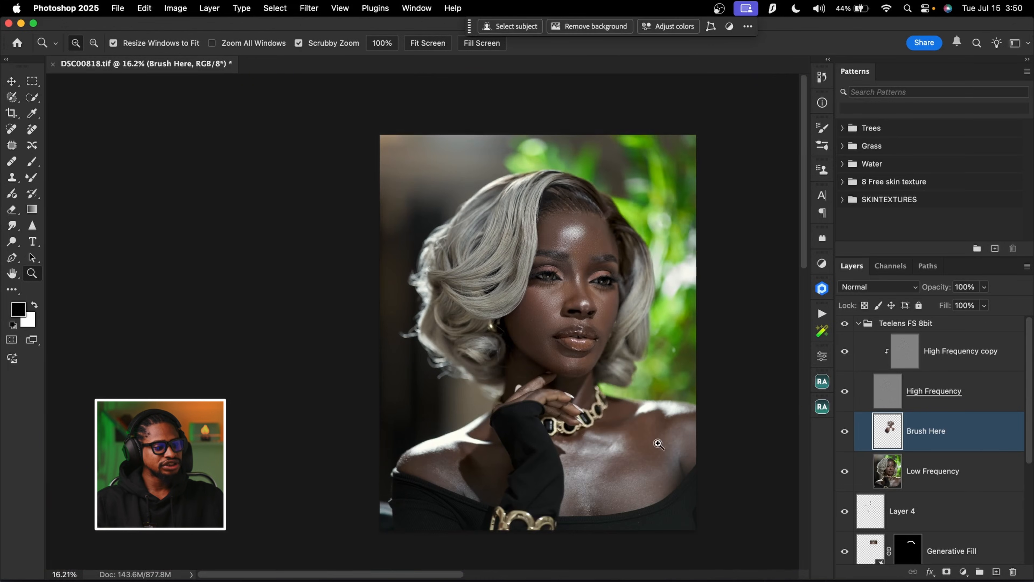
Add a new layer above Brush Here for the chest, then hide the High Frequency layer and activate the Mixer Brush
{"action": "left_click_drag", "start_coordinate": [613, 420], "coordinate": [592, 391]}
{"action": "left_click", "coordinate": [996, 573]}
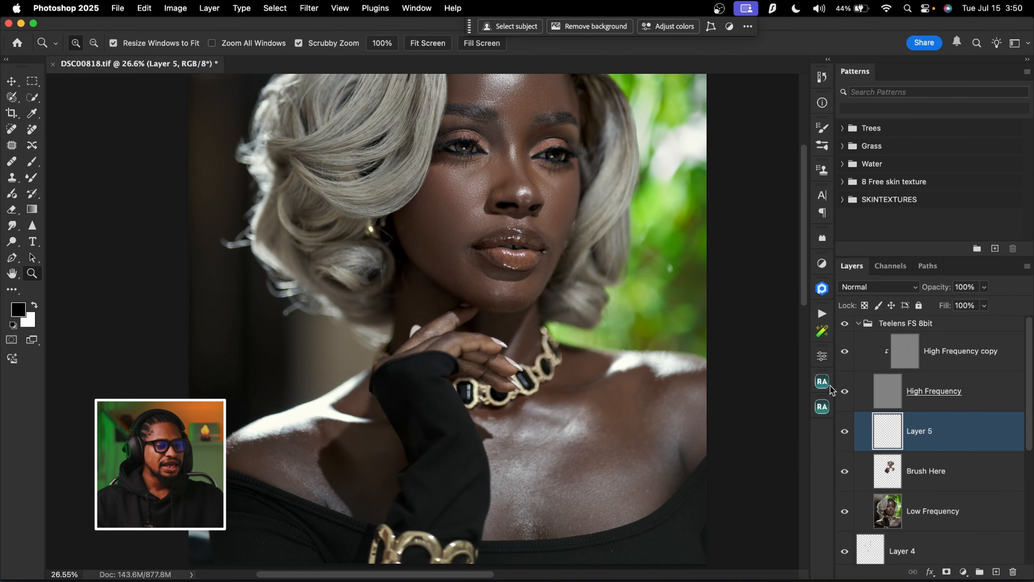
{"action": "left_click", "coordinate": [33, 179]}
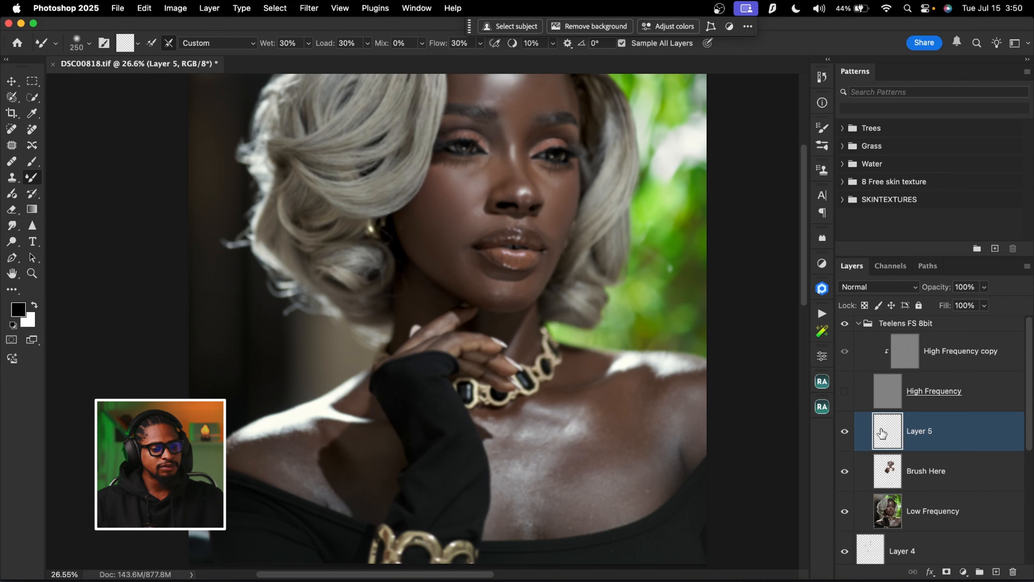
Blend the patchy tones on the chest below the necklace on Layer 5, varying the Mixer Brush size between 200 and 700
{"action": "key", "text": "bracketleft"}
{"action": "key", "text": "bracketleft"}
{"action": "key", "text": "bracketleft"}
{"action": "key", "text": "bracketleft"}
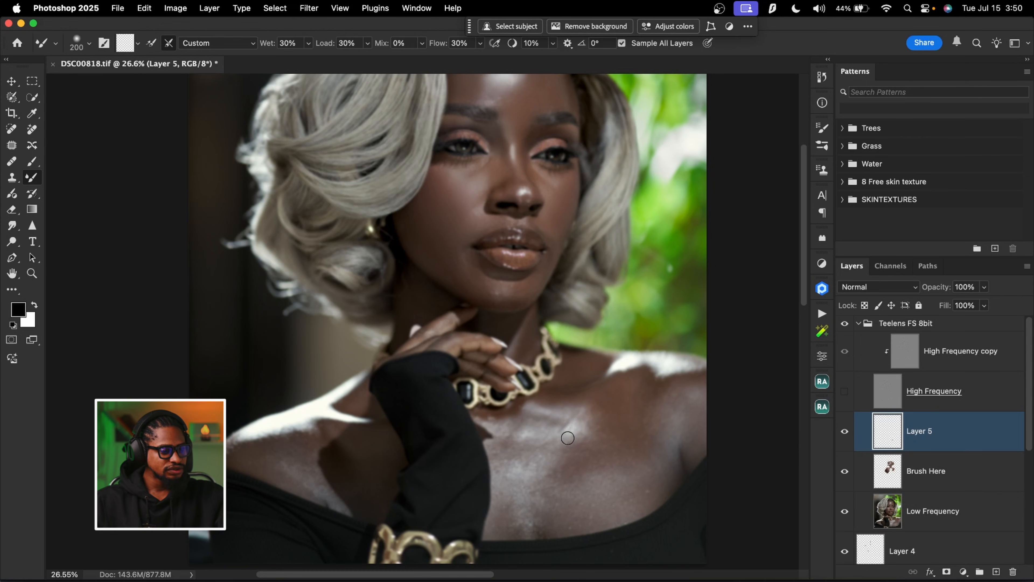
{"action": "key", "text": "bracketright"}
{"action": "key", "text": "bracketright"}
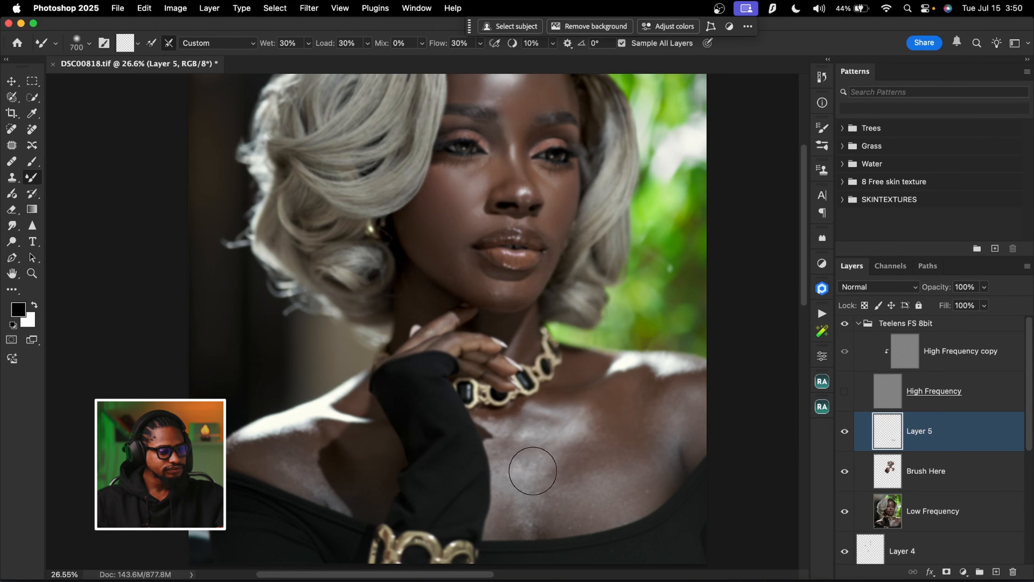
{"action": "key", "text": "bracketleft"}
{"action": "key", "text": "bracketleft"}
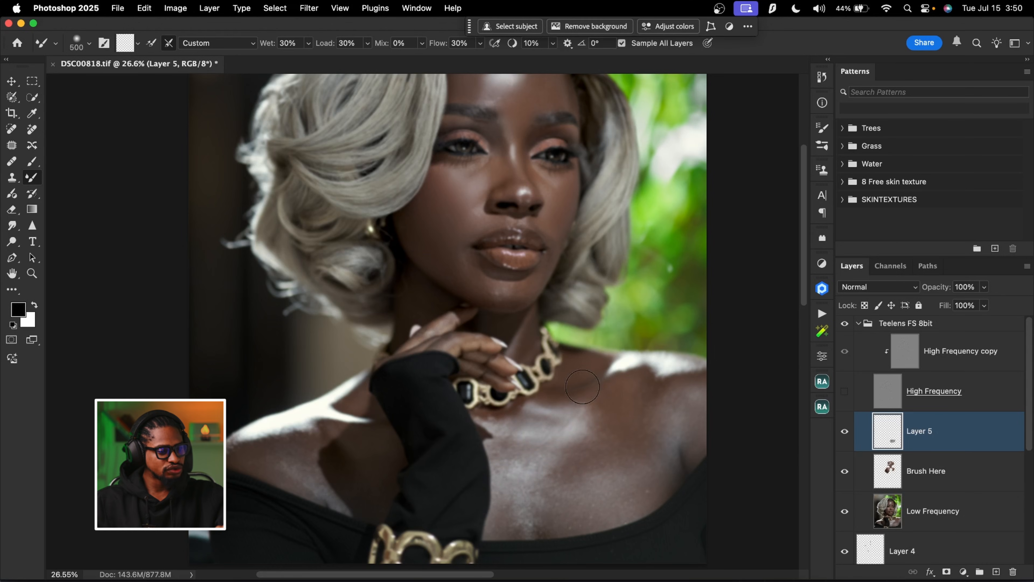
Blend the shoulder highlight and the skin on the outer chest beside the green background, using a brush size of about 250
{"action": "key", "text": "bracketleft"}
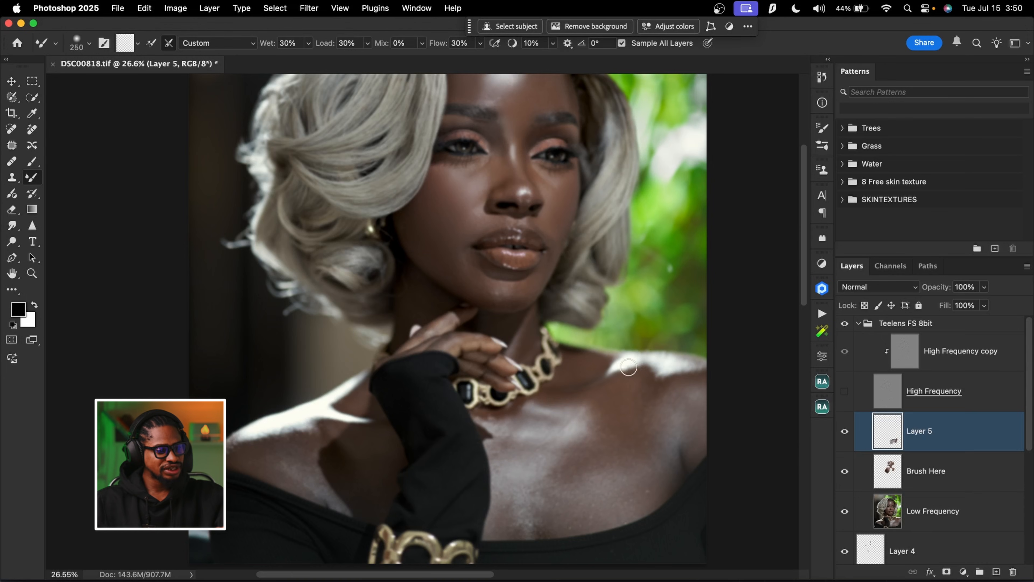
{"action": "mouse_move", "coordinate": [668, 430]}
{"action": "left_mouse_down"}
{"action": "mouse_move", "coordinate": [674, 405]}
{"action": "mouse_move", "coordinate": [671, 423]}
{"action": "left_mouse_up"}
{"action": "left_click_drag", "start_coordinate": [642, 471], "coordinate": [646, 489]}
{"action": "key", "text": "bracketleft"}
{"action": "key", "text": "bracketleft"}
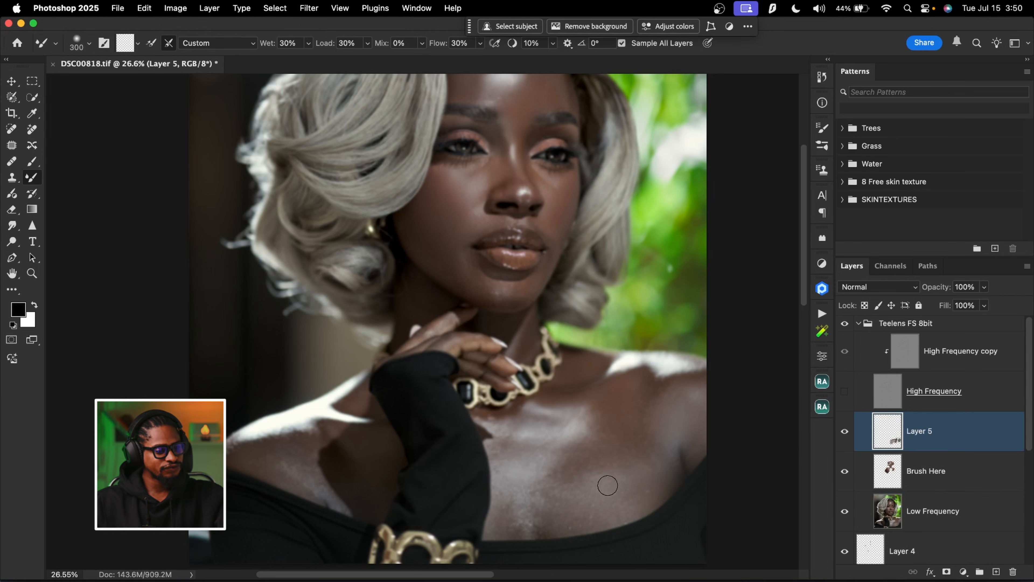
Smooth the broad tones between the necklace and the shoulder nearest the green background with brush sizes 700 and 500
{"action": "key", "text": "bracketright"}
{"action": "key", "text": "bracketright"}
{"action": "key", "text": "bracketright"}
{"action": "key", "text": "bracketright"}
{"action": "key", "text": "bracketright"}
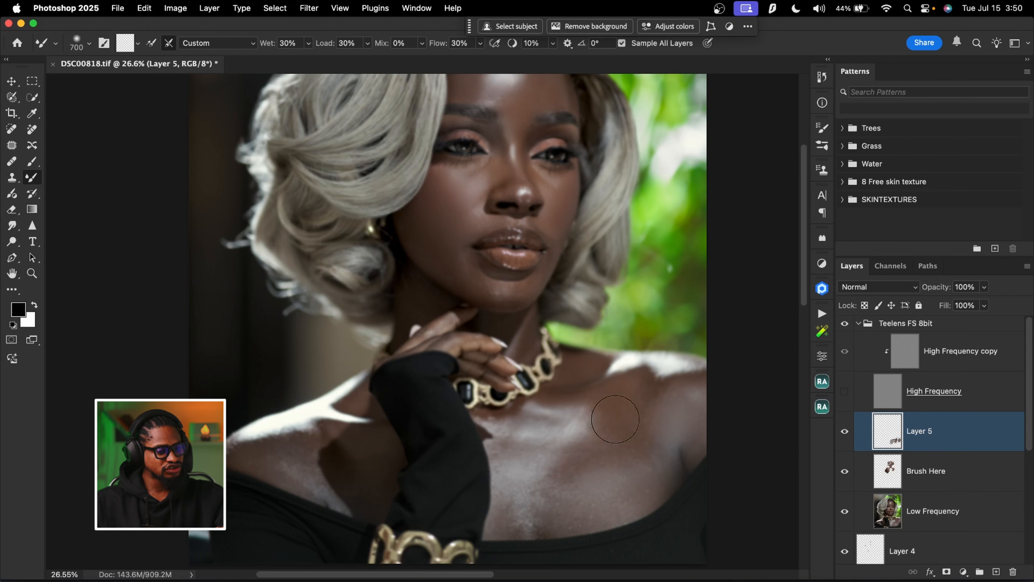
{"action": "key", "text": "bracketleft"}
{"action": "key", "text": "bracketleft"}
{"action": "key", "text": "bracketleft"}
{"action": "key", "text": "bracketleft"}
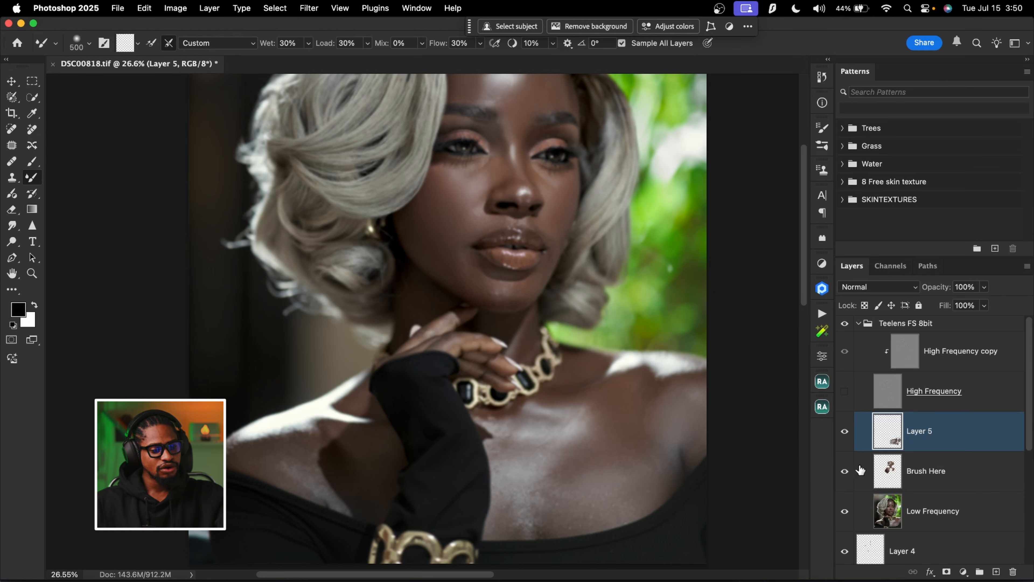
Blend the center of the chest and the opposite shoulder beside the gloved arm, using brush sizes from 300 to 800
{"action": "key", "text": "bracketleft"}
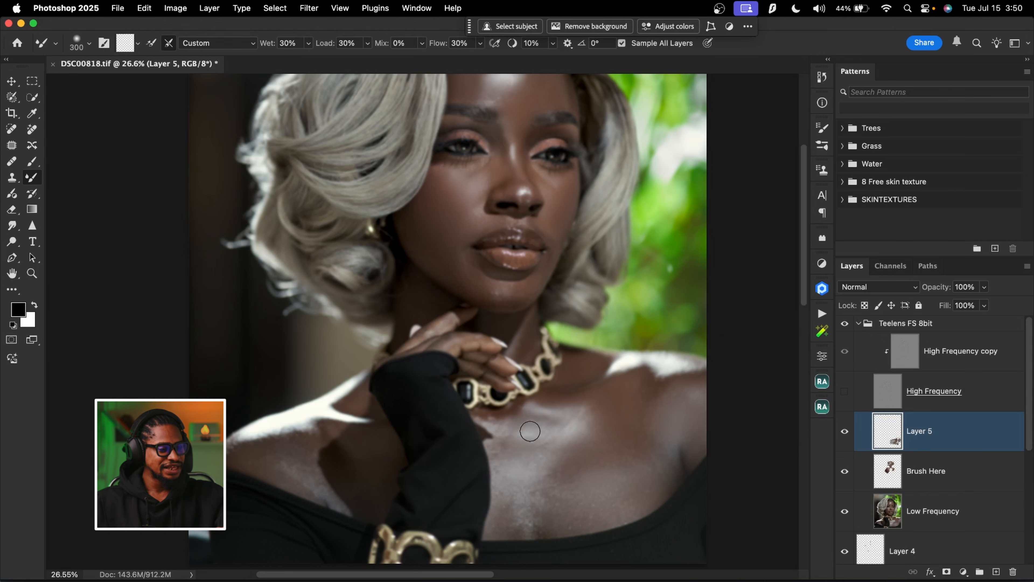
{"action": "key", "text": "bracketright"}
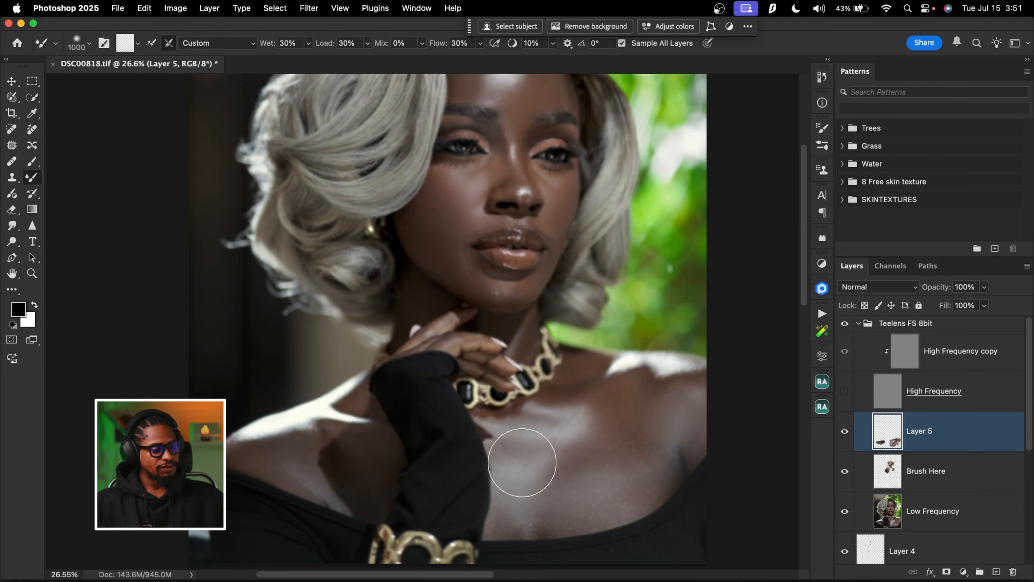
{"action": "key", "text": "bracketleft"}
{"action": "key", "text": "bracketleft"}
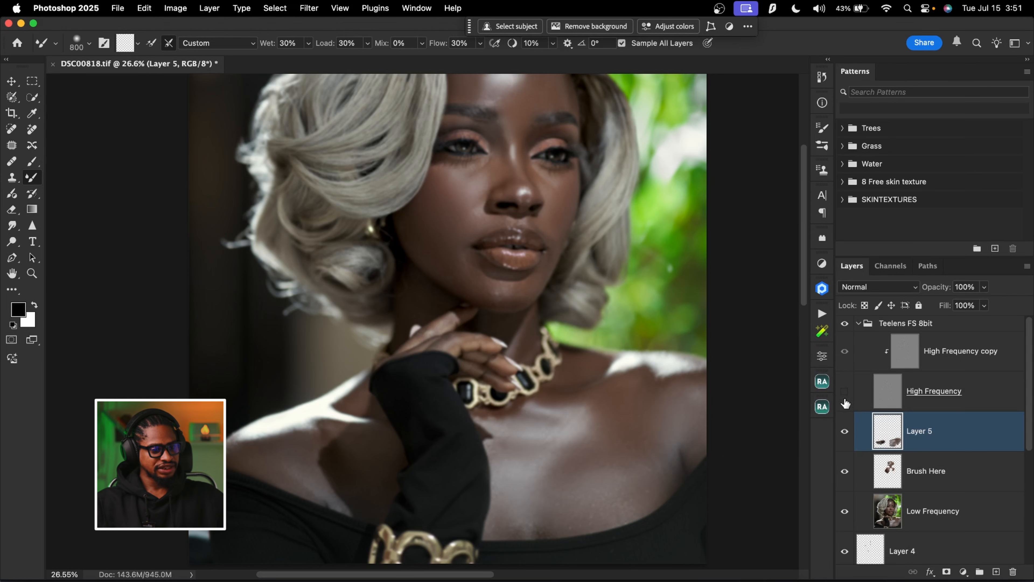
Show the High Frequency layer and compare the chest and shoulders with and without Layer 5
{"action": "left_click", "coordinate": [846, 392]}
{"action": "left_click", "coordinate": [847, 392]}
{"action": "left_click", "coordinate": [848, 394]}
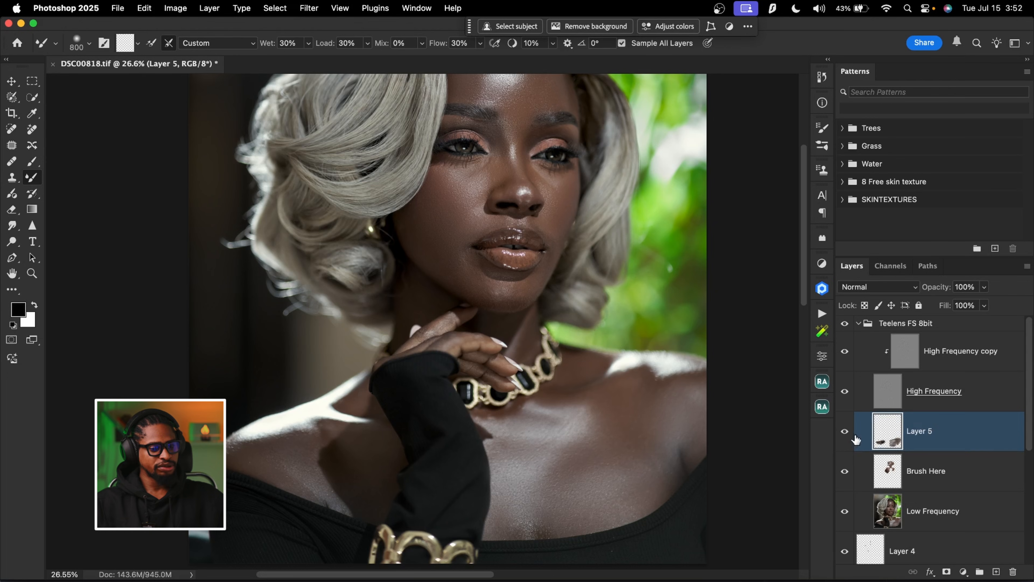
{"action": "left_click", "coordinate": [846, 432]}
{"action": "left_click", "coordinate": [846, 433]}
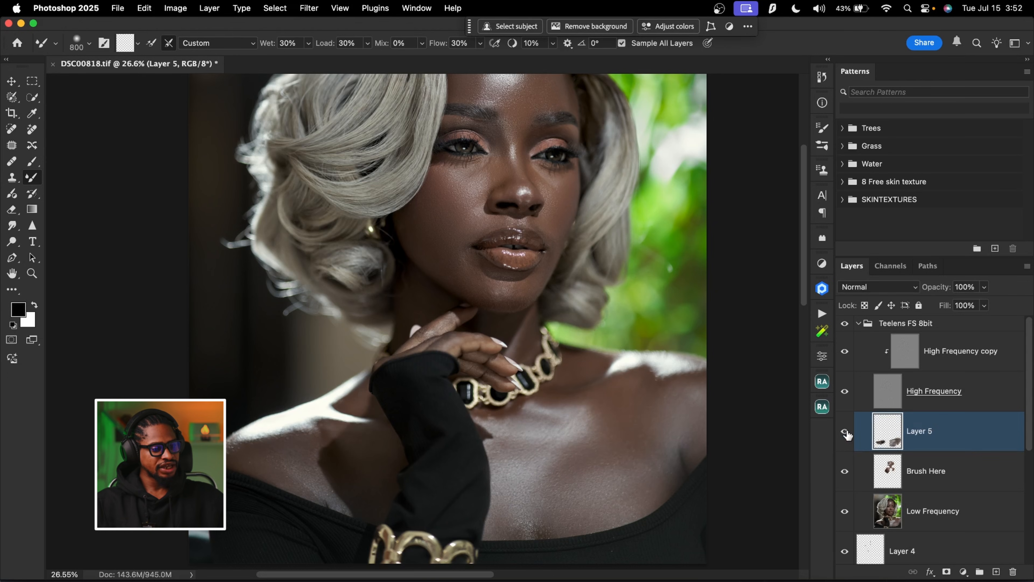
{"action": "left_click", "coordinate": [846, 432]}
{"action": "left_click", "coordinate": [846, 433]}
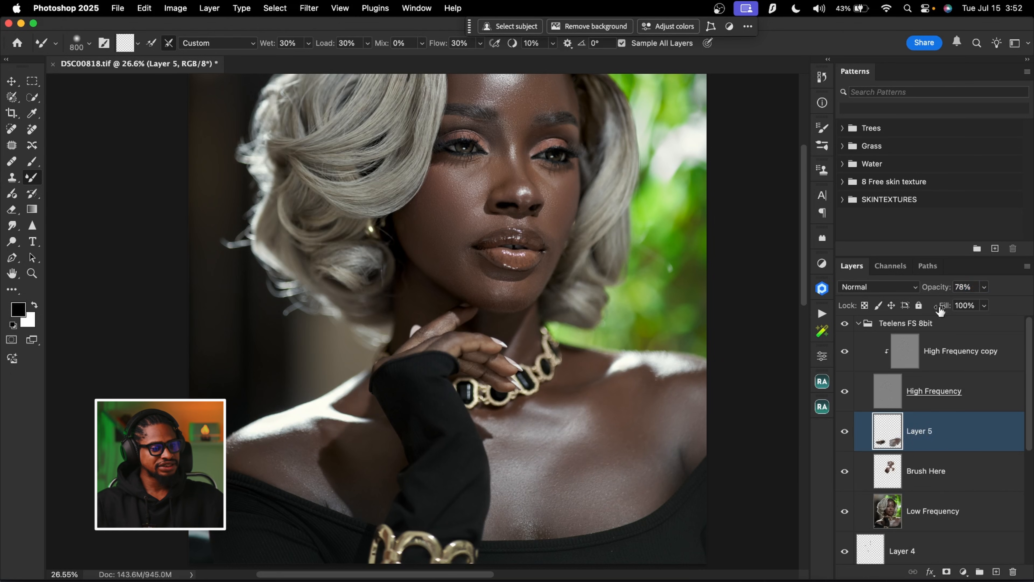
Try reducing the opacity of Layer 5 to 78% and 58%
{"action": "left_click_drag", "start_coordinate": [944, 289], "coordinate": [865, 322]}
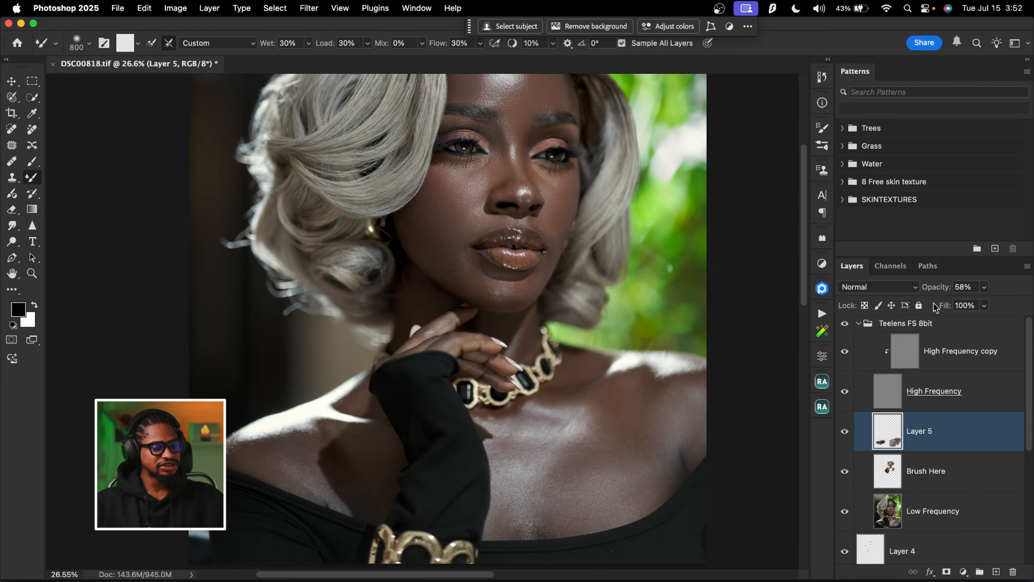
Hide the High Frequency layer and smooth the face tones on the Brush Here layer with the Mixer Brush at size 250
{"action": "mouse_move", "coordinate": [571, 515]}
{"action": "left_mouse_down"}
{"action": "mouse_move", "coordinate": [534, 346]}
{"action": "mouse_move", "coordinate": [570, 336]}
{"action": "mouse_move", "coordinate": [586, 350]}
{"action": "mouse_move", "coordinate": [559, 258]}
{"action": "mouse_move", "coordinate": [516, 357]}
{"action": "left_mouse_up"}
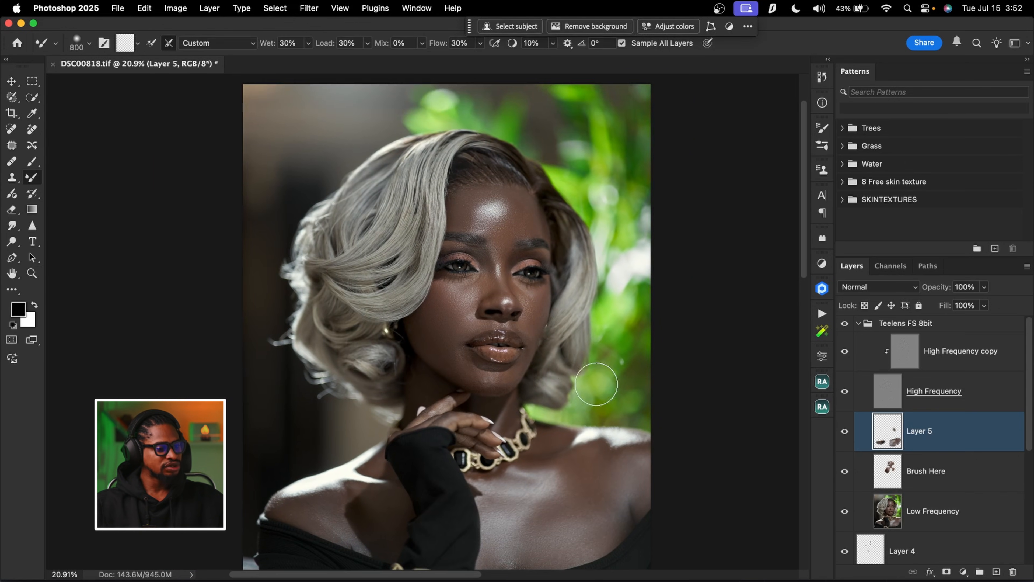
{"action": "left_click_drag", "start_coordinate": [518, 312], "coordinate": [550, 291]}
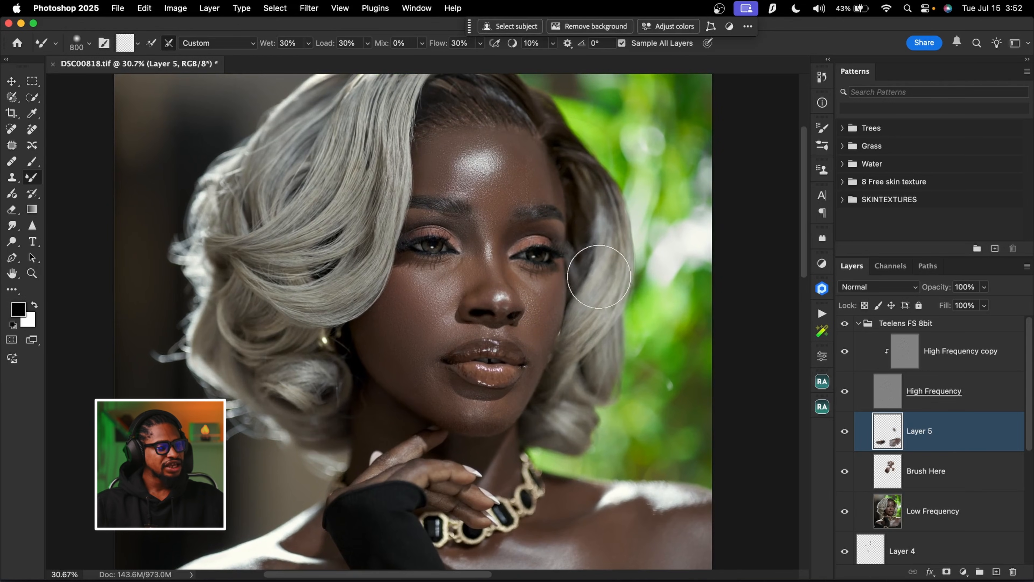
{"action": "left_click", "coordinate": [886, 472]}
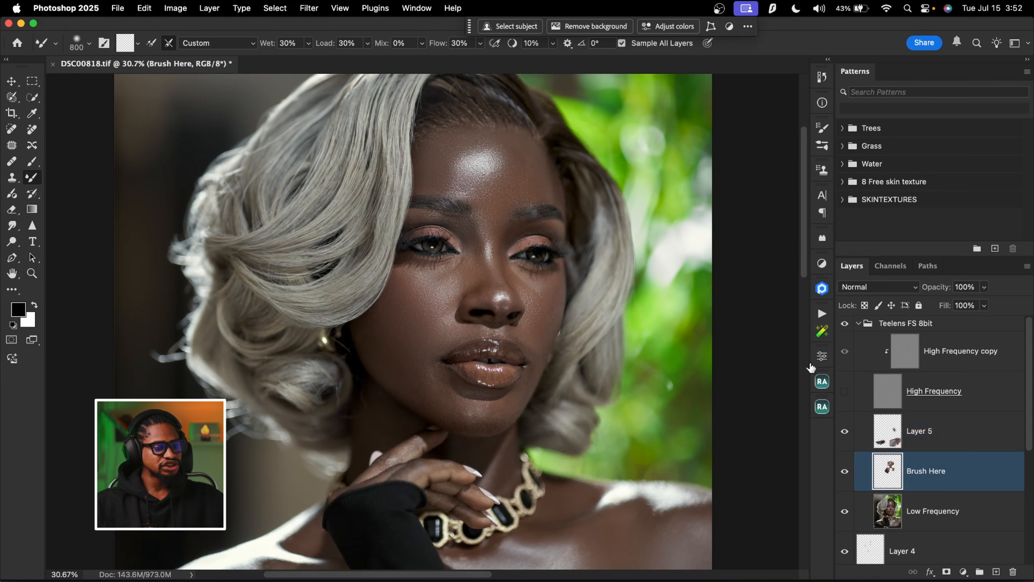
{"action": "key", "text": "bracketleft"}
{"action": "key", "text": "bracketleft"}
{"action": "key", "text": "bracketleft"}
{"action": "key", "text": "bracketleft"}
{"action": "key", "text": "bracketleft"}
{"action": "key", "text": "bracketleft"}
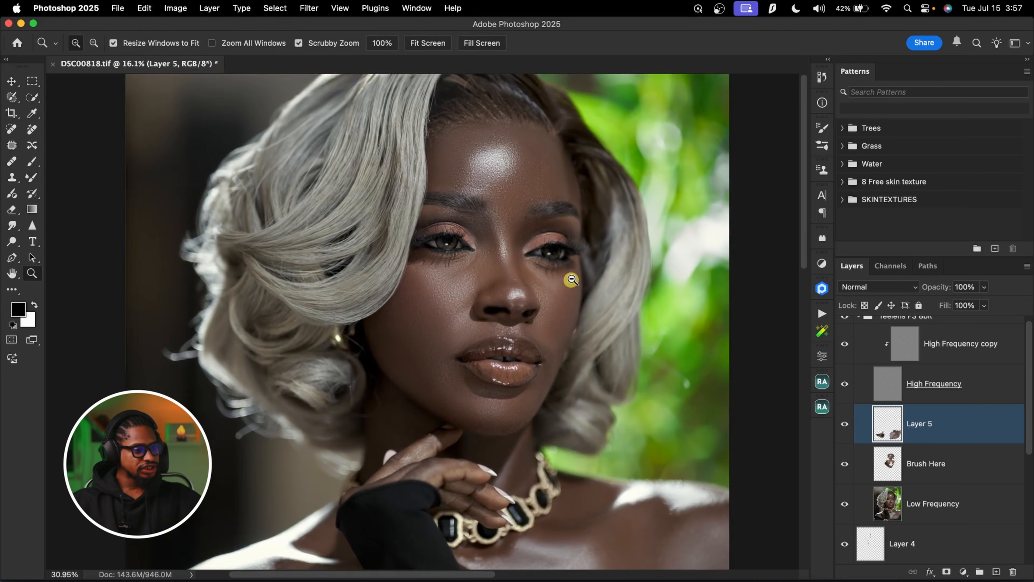
{"action": "left_click", "coordinate": [536, 213], "text": "alt"}
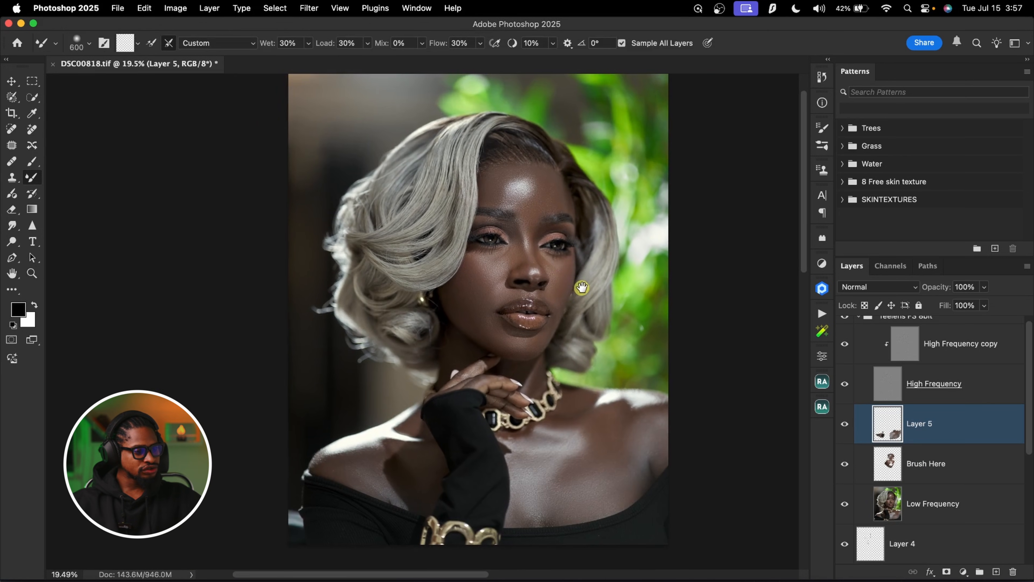
Compare the face with and without the Brush Here layer
{"action": "mouse_move", "coordinate": [540, 202]}
{"action": "left_mouse_down"}
{"action": "mouse_move", "coordinate": [571, 184]}
{"action": "mouse_move", "coordinate": [577, 161]}
{"action": "left_mouse_up"}
{"action": "key", "text": "b"}
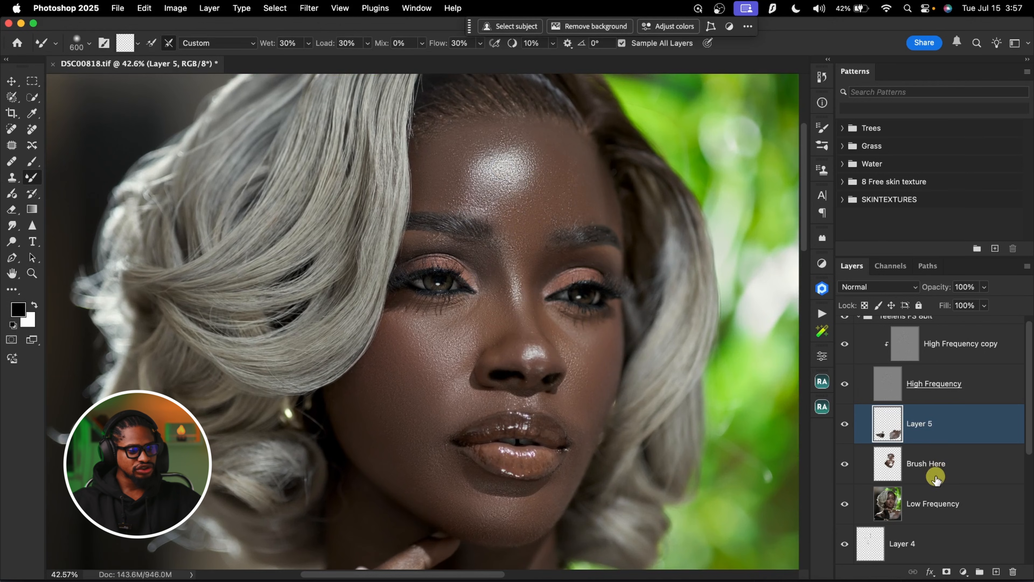
{"action": "left_click", "coordinate": [876, 462]}
{"action": "left_click", "coordinate": [847, 468]}
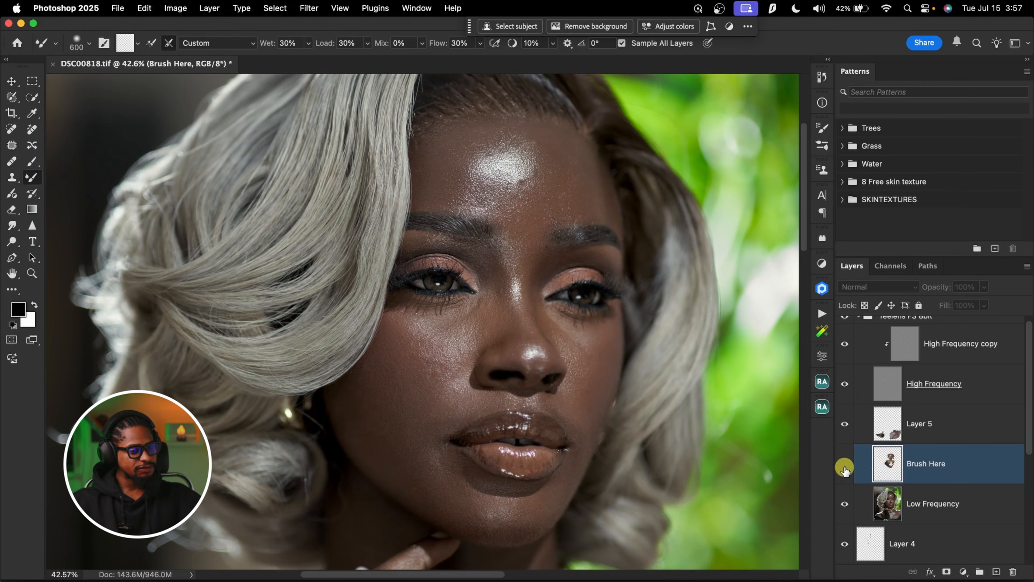
{"action": "left_click", "coordinate": [846, 467]}
{"action": "left_click", "coordinate": [850, 470]}
{"action": "left_click", "coordinate": [850, 470]}
Compare the chest and shoulders with and without the Layer 5 retouching
{"action": "left_click", "coordinate": [932, 429]}
{"action": "key", "text": "super+space"}
{"action": "left_click_drag", "start_coordinate": [528, 344], "coordinate": [481, 347]}
{"action": "left_click_drag", "start_coordinate": [561, 352], "coordinate": [588, 267]}
{"action": "scroll", "coordinate": [588, 266], "scroll_direction": "up", "scroll_amount": 3}
{"action": "left_click", "coordinate": [846, 425]}
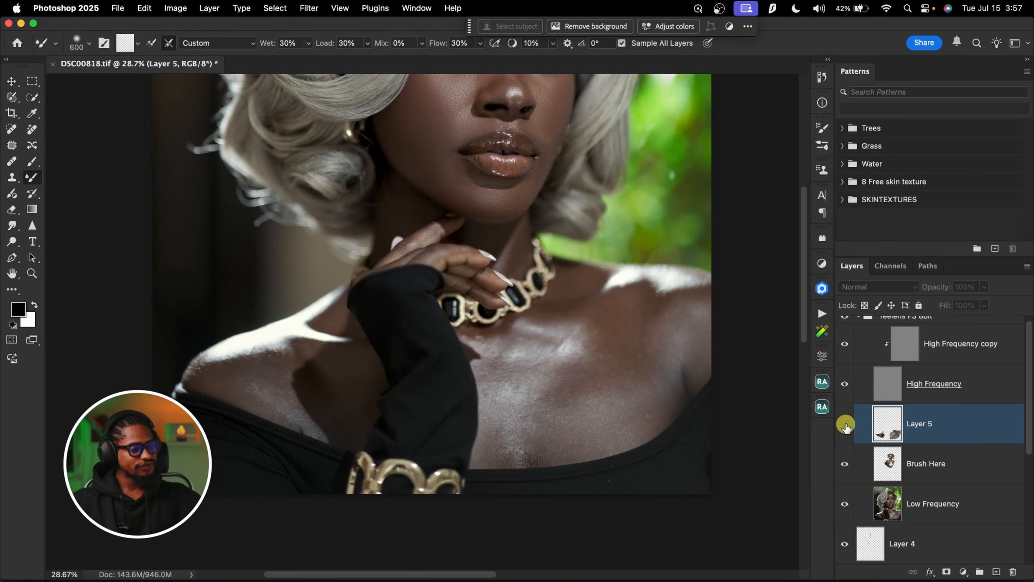
{"action": "left_click", "coordinate": [846, 426]}
{"action": "left_click", "coordinate": [849, 427]}
{"action": "left_click", "coordinate": [849, 426]}
Reduce the opacity of the Brush Here layer to 86% and of Layer 5 to 87%
{"action": "left_click", "coordinate": [894, 459]}
{"action": "left_click_drag", "start_coordinate": [565, 100], "coordinate": [580, 248]}
{"action": "key", "text": "alt+space"}
{"action": "left_click_drag", "start_coordinate": [571, 182], "coordinate": [585, 183]}
{"action": "left_click_drag", "start_coordinate": [542, 222], "coordinate": [543, 270]}
{"action": "left_click", "coordinate": [948, 465]}
{"action": "left_click_drag", "start_coordinate": [942, 287], "coordinate": [935, 288]}
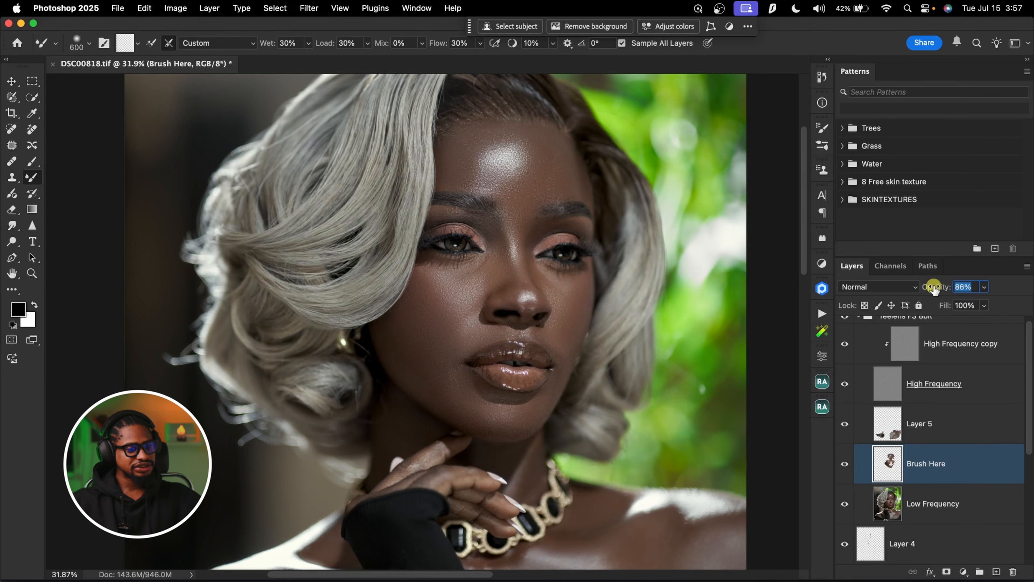
{"action": "left_click", "coordinate": [953, 425]}
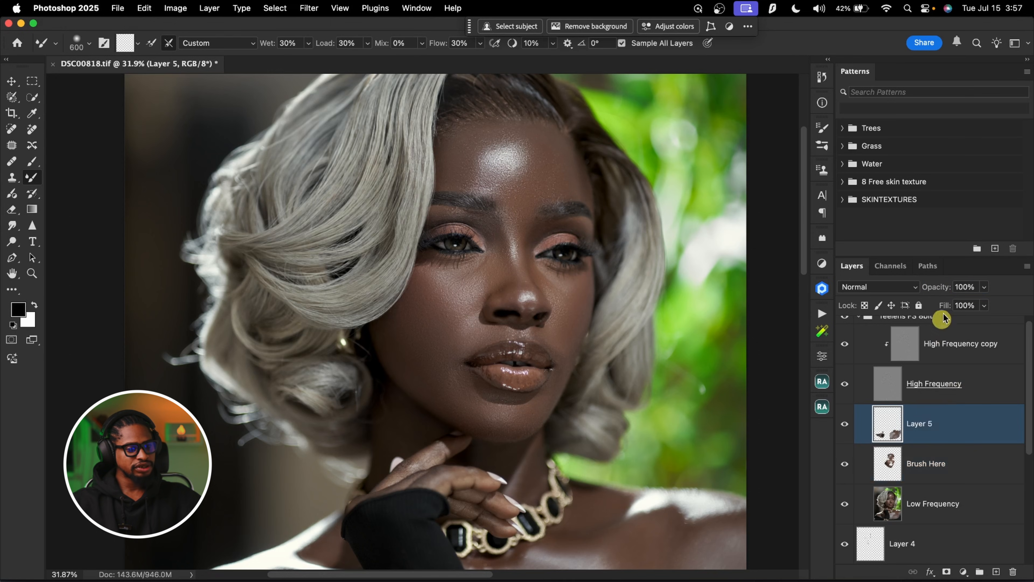
{"action": "left_click_drag", "start_coordinate": [940, 287], "coordinate": [936, 290]}
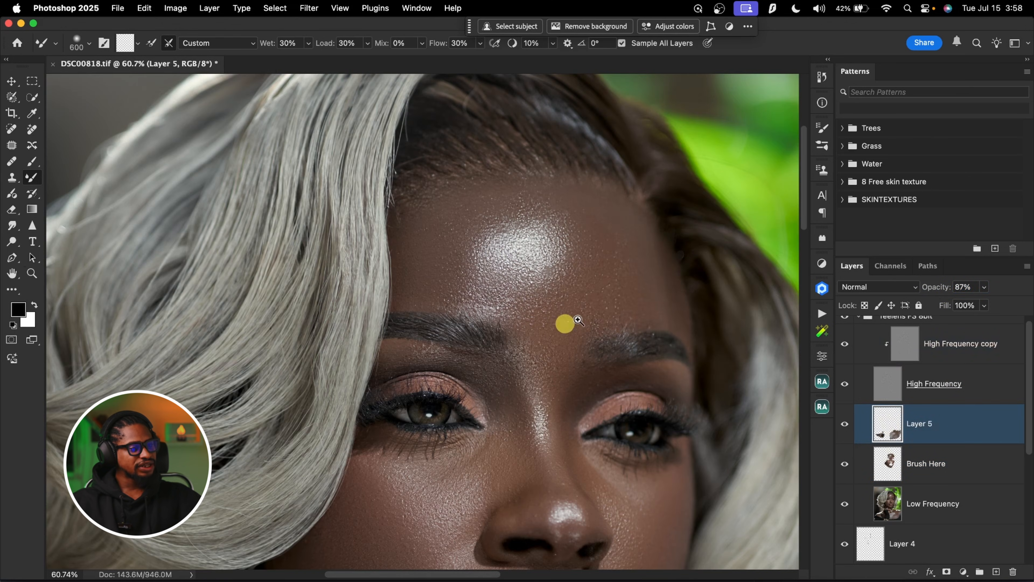
Touch up the texture around the forehead highlight on the High Frequency copy layer using the Clone Stamp at brush size 40
{"action": "key", "text": "z"}
{"action": "mouse_move", "coordinate": [565, 323]}
{"action": "left_mouse_down"}
{"action": "mouse_move", "coordinate": [615, 294]}
{"action": "mouse_move", "coordinate": [522, 270]}
{"action": "left_mouse_up"}
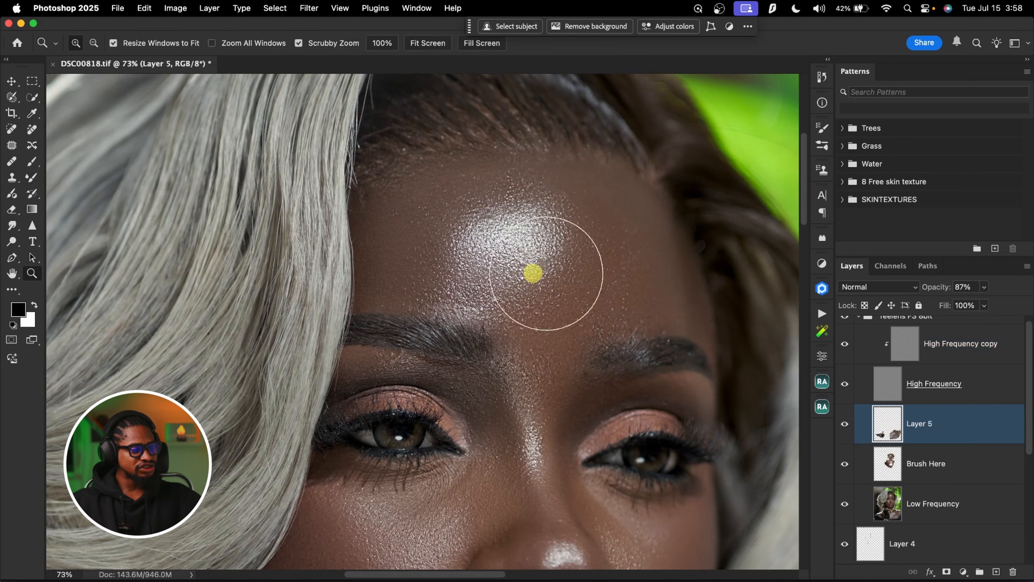
{"action": "key", "text": "b"}
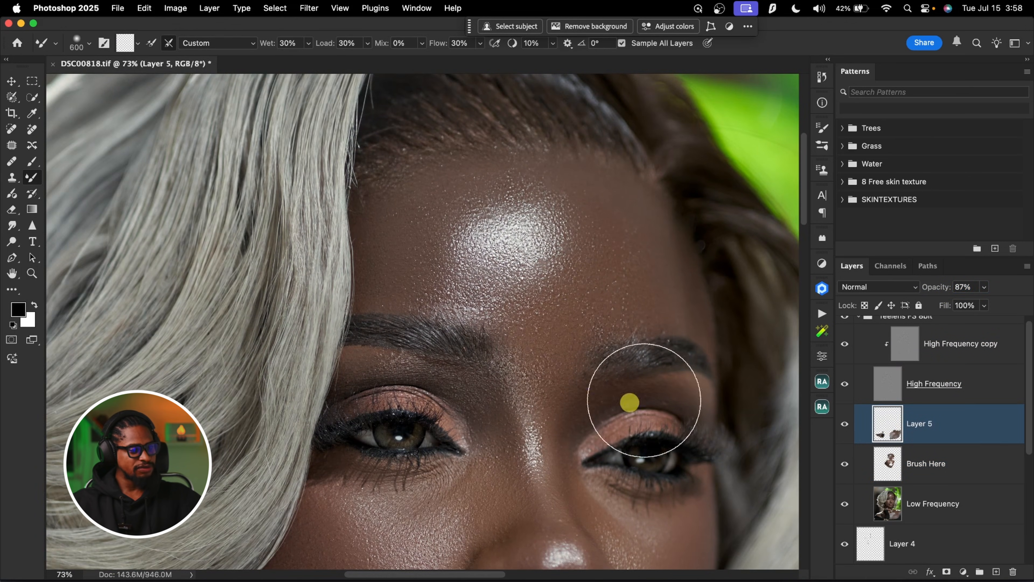
{"action": "left_click", "coordinate": [895, 352]}
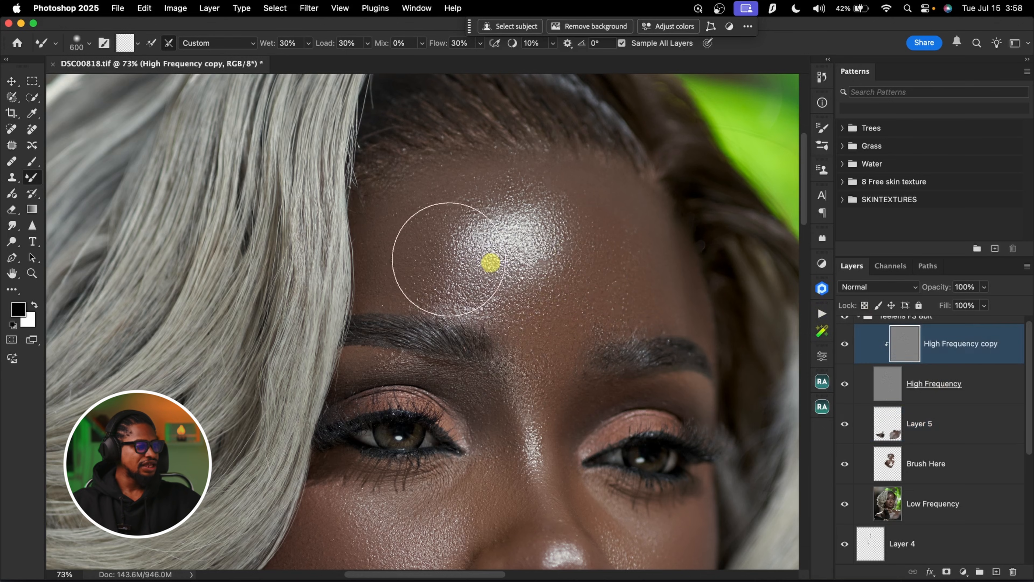
{"action": "left_click", "coordinate": [12, 177]}
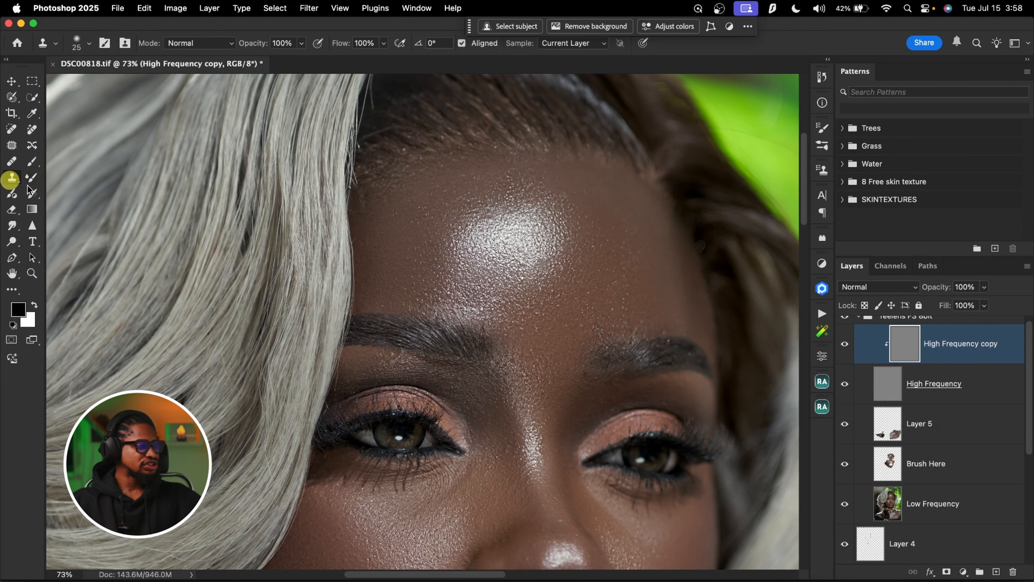
{"action": "left_click", "coordinate": [543, 246], "text": "alt"}
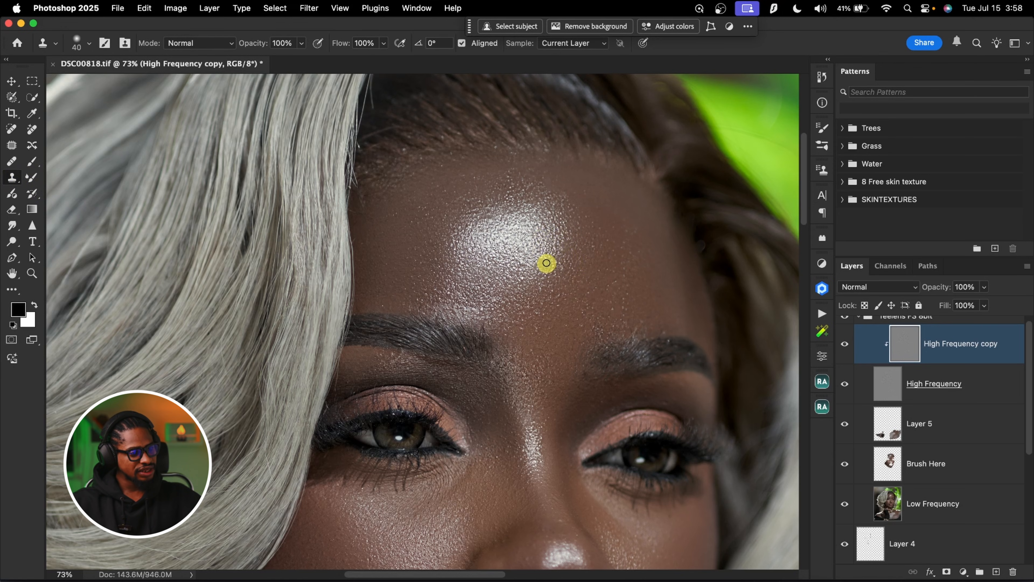
Examine the skin texture across the face, neck and forehead up close
{"action": "scroll", "coordinate": [540, 302], "scroll_direction": "down", "scroll_amount": 5}
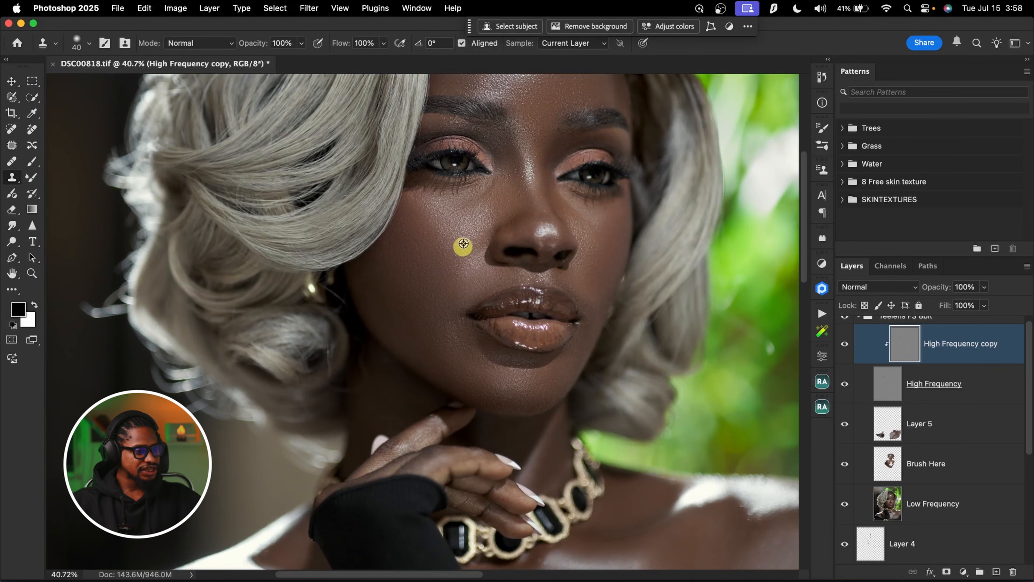
{"action": "key", "text": "z"}
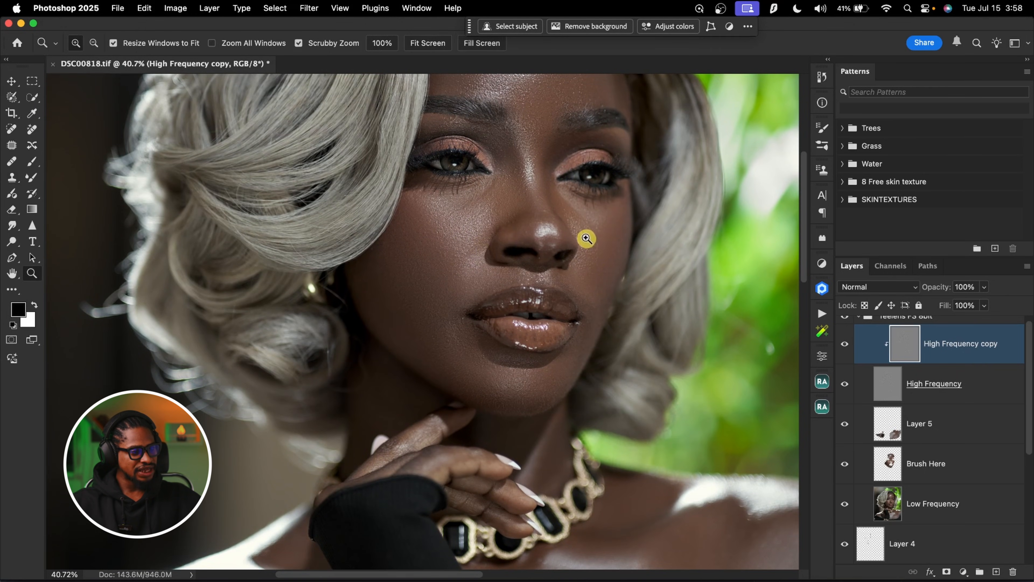
{"action": "left_click_drag", "start_coordinate": [593, 237], "coordinate": [580, 266]}
{"action": "key", "text": "s"}
{"action": "left_click_drag", "start_coordinate": [630, 321], "coordinate": [633, 224]}
{"action": "key", "text": "z"}
{"action": "left_click_drag", "start_coordinate": [635, 396], "coordinate": [623, 328]}
{"action": "left_click_drag", "start_coordinate": [609, 257], "coordinate": [542, 356]}
{"action": "left_click_drag", "start_coordinate": [532, 181], "coordinate": [626, 282]}
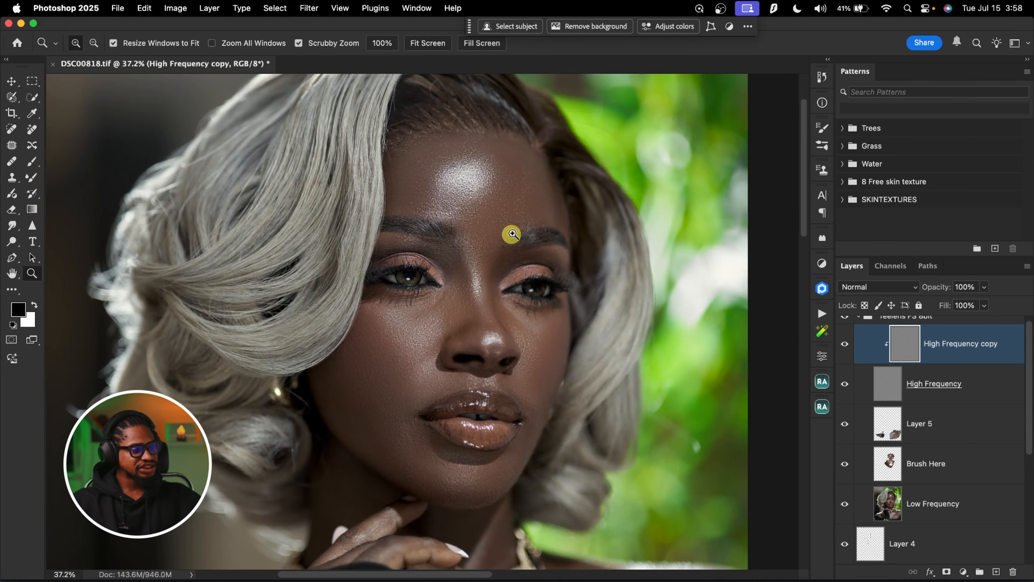
{"action": "left_click_drag", "start_coordinate": [512, 234], "coordinate": [503, 224]}
Collapse the Teelens FS 8bit layer group
{"action": "left_click", "coordinate": [889, 360]}
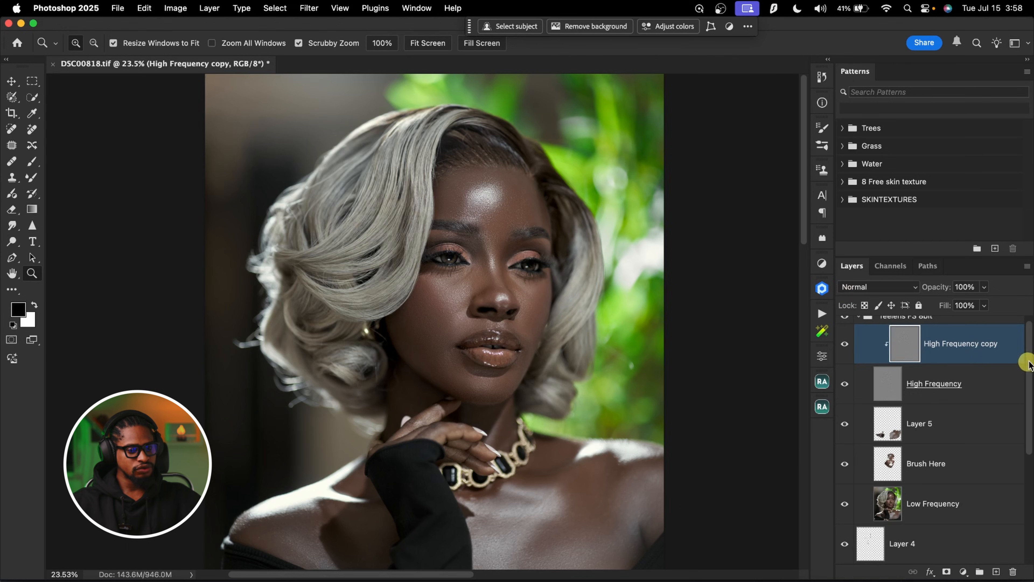
{"action": "left_click_drag", "start_coordinate": [1029, 362], "coordinate": [1029, 331]}
{"action": "left_click", "coordinate": [859, 325]}
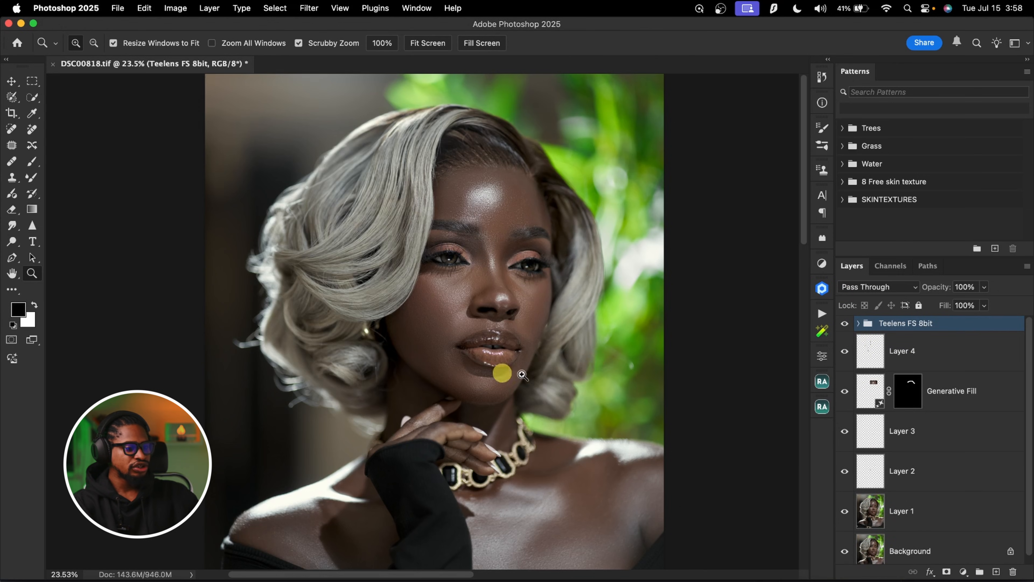
Try a Dodge & Burn curves group from Beauty Retouch v4.1 and delete it
{"action": "left_click", "coordinate": [822, 406]}
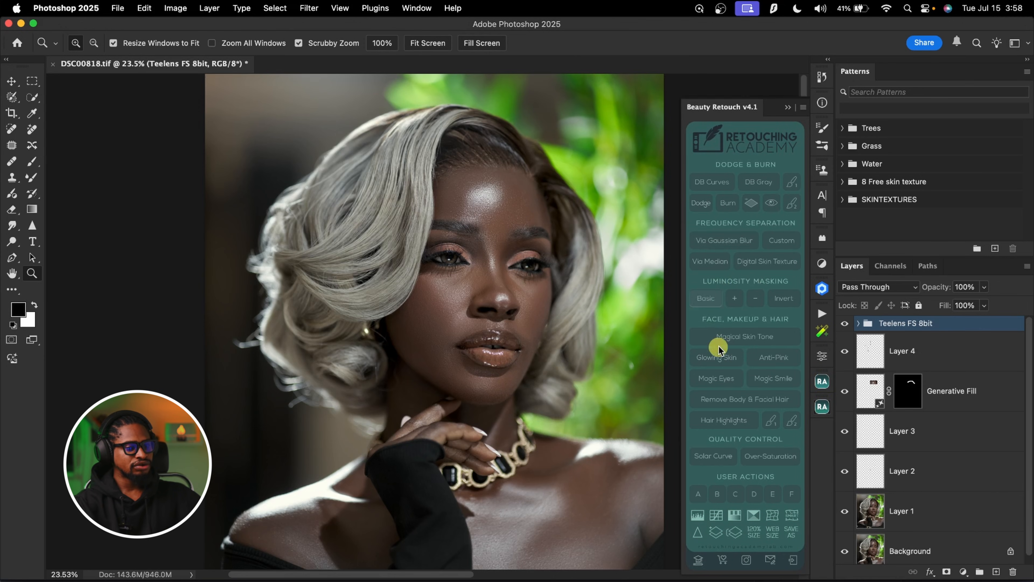
{"action": "left_click", "coordinate": [727, 204]}
{"action": "left_click", "coordinate": [944, 327]}
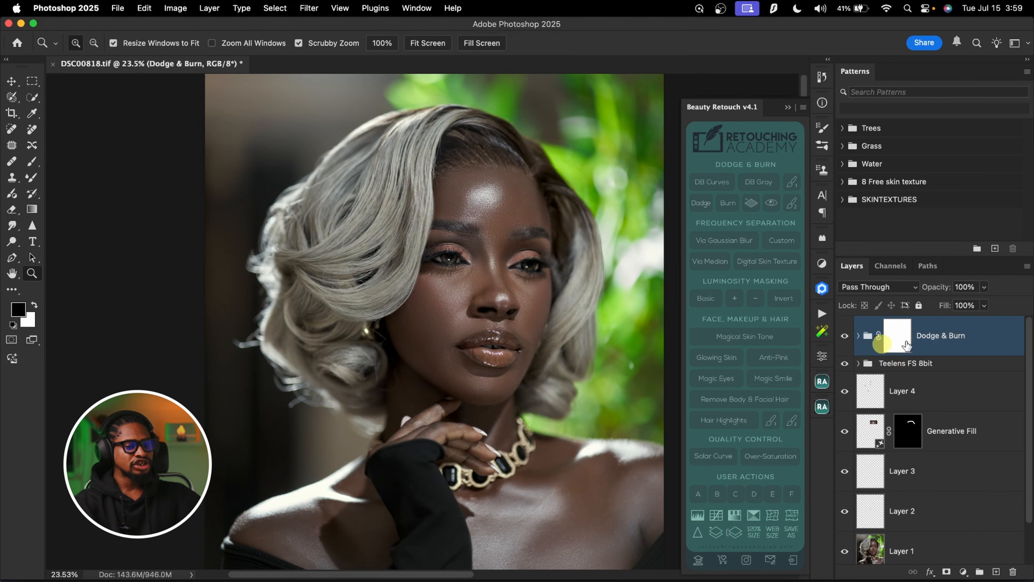
{"action": "left_click", "coordinate": [859, 336]}
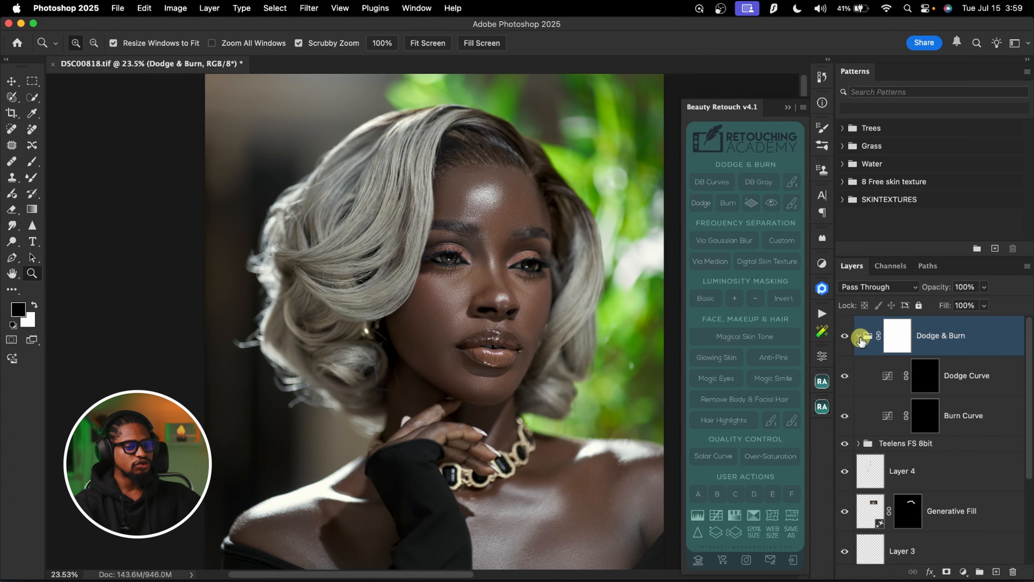
{"action": "left_click", "coordinate": [978, 372]}
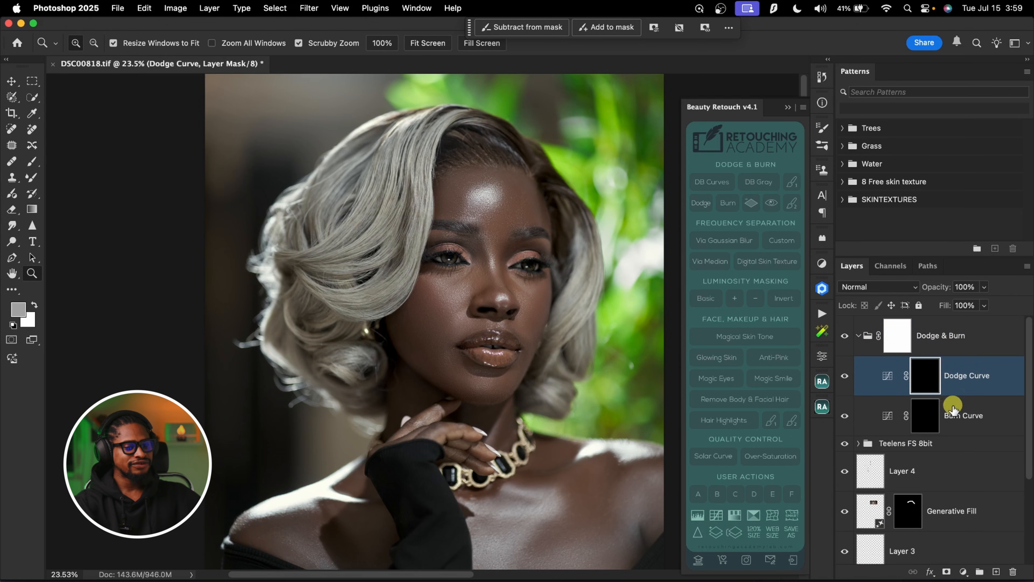
{"action": "left_click", "coordinate": [959, 417]}
{"action": "left_click", "coordinate": [973, 342]}
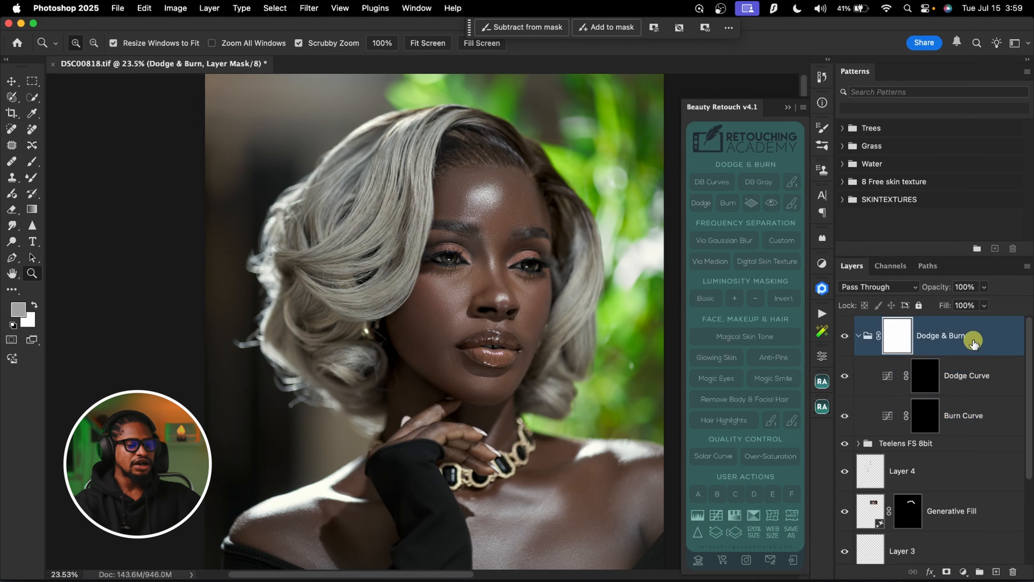
{"action": "key", "text": "BackSpace"}
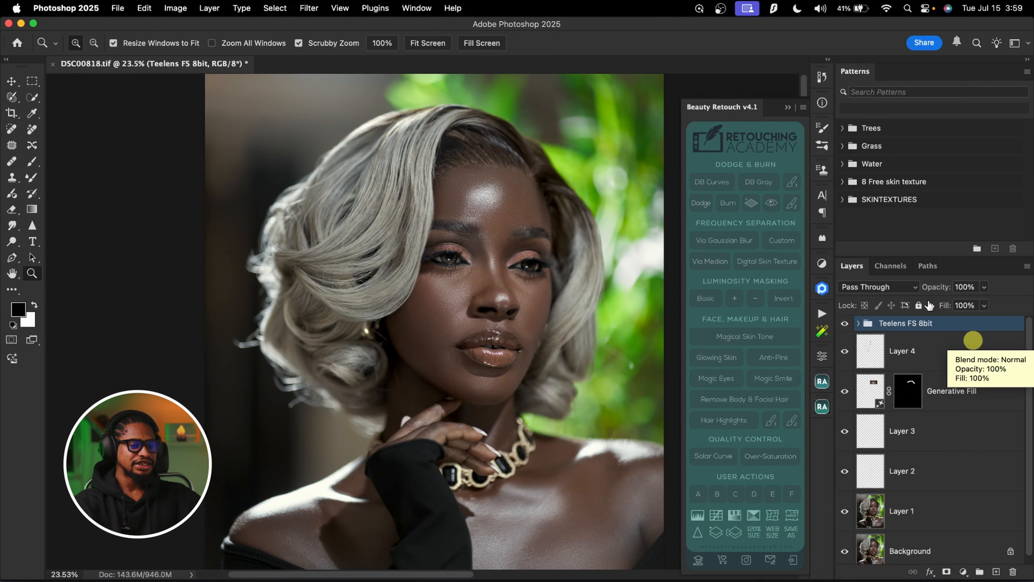
Run the Teelens Dodge and Burn action and select the mask of the Dodge layer in its group
{"action": "left_click", "coordinate": [822, 320]}
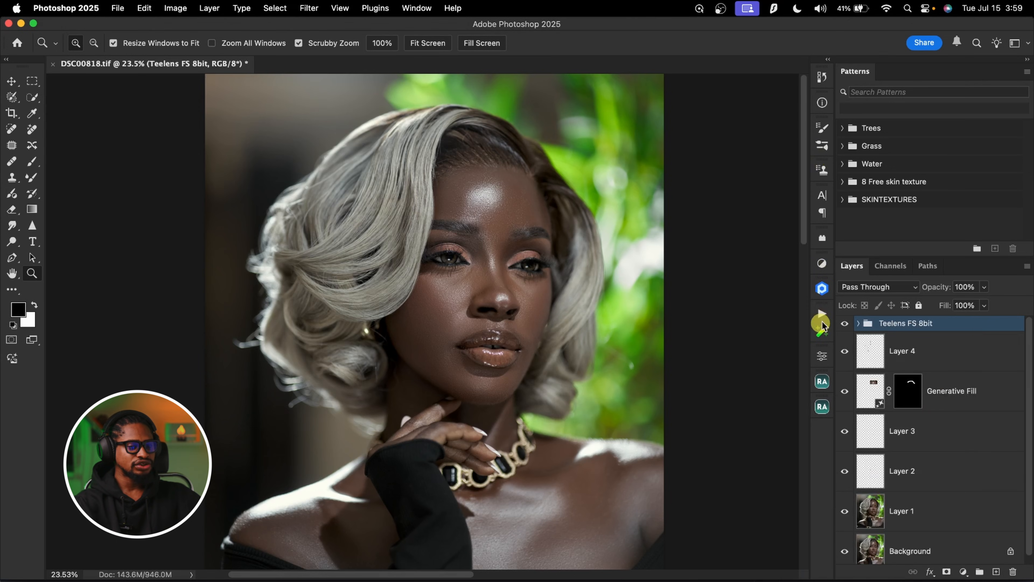
{"action": "left_click", "coordinate": [822, 313]}
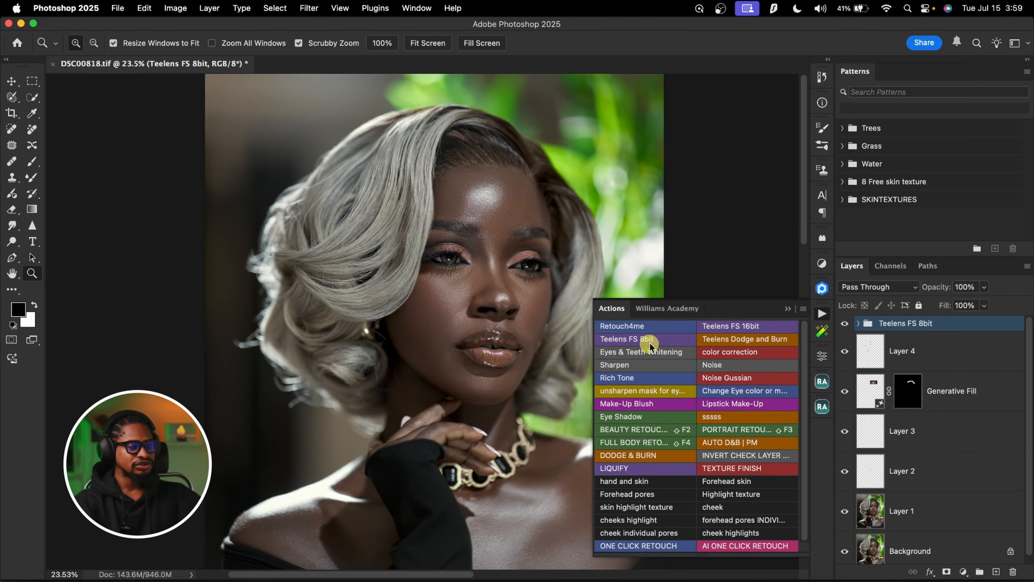
{"action": "left_click", "coordinate": [736, 339]}
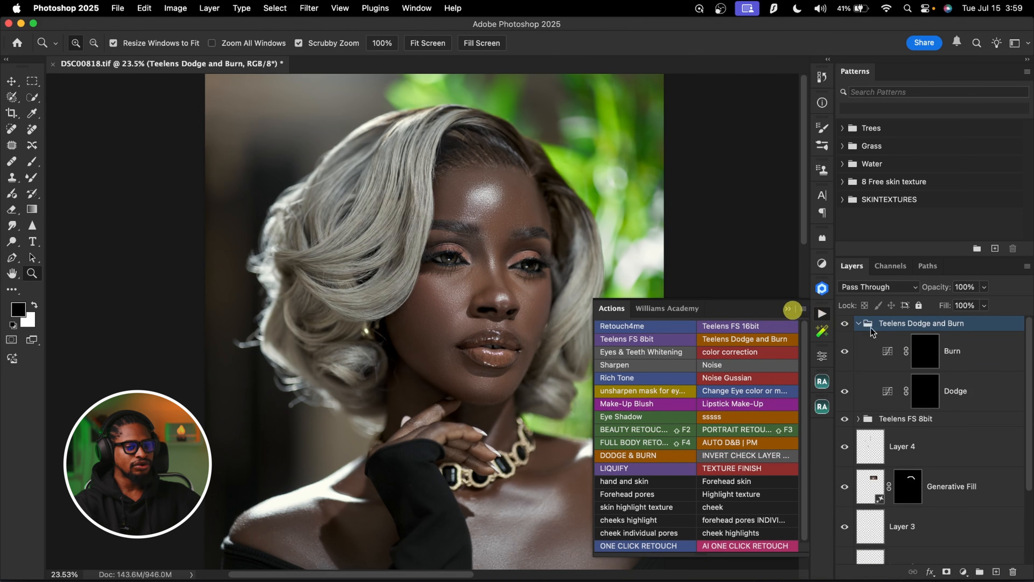
{"action": "left_click", "coordinate": [951, 389]}
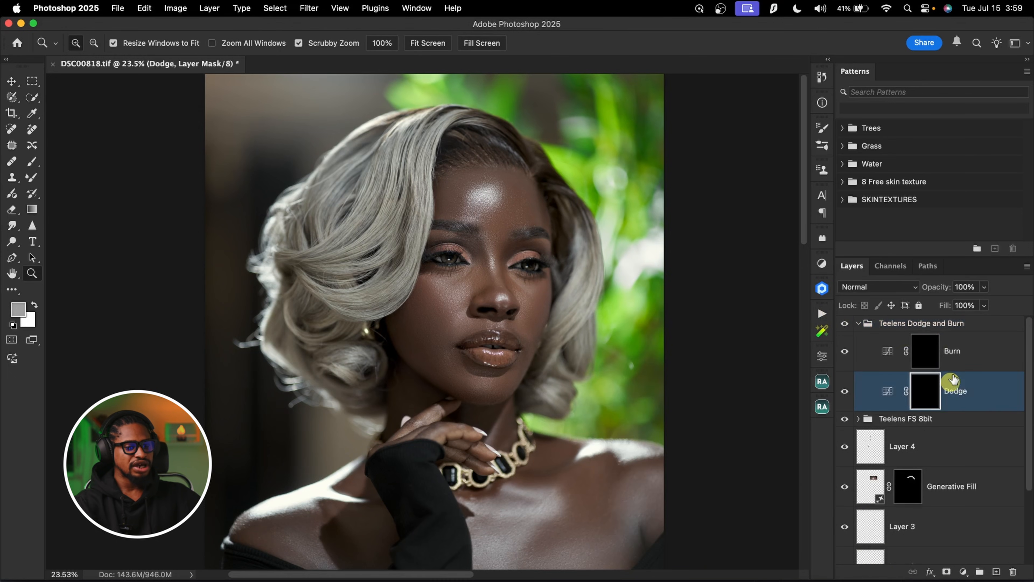
{"action": "left_click", "coordinate": [957, 353]}
{"action": "left_click", "coordinate": [965, 396]}
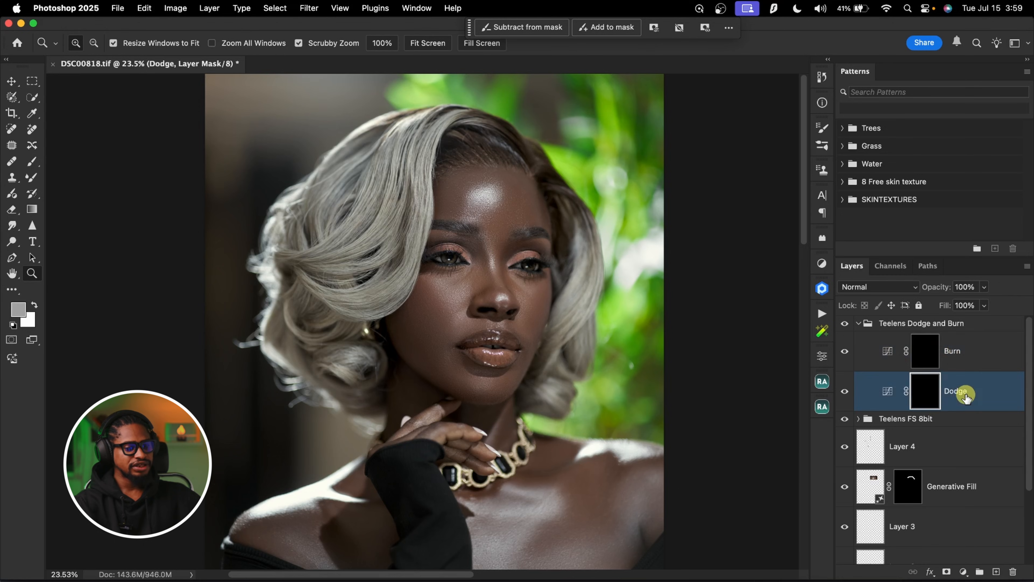
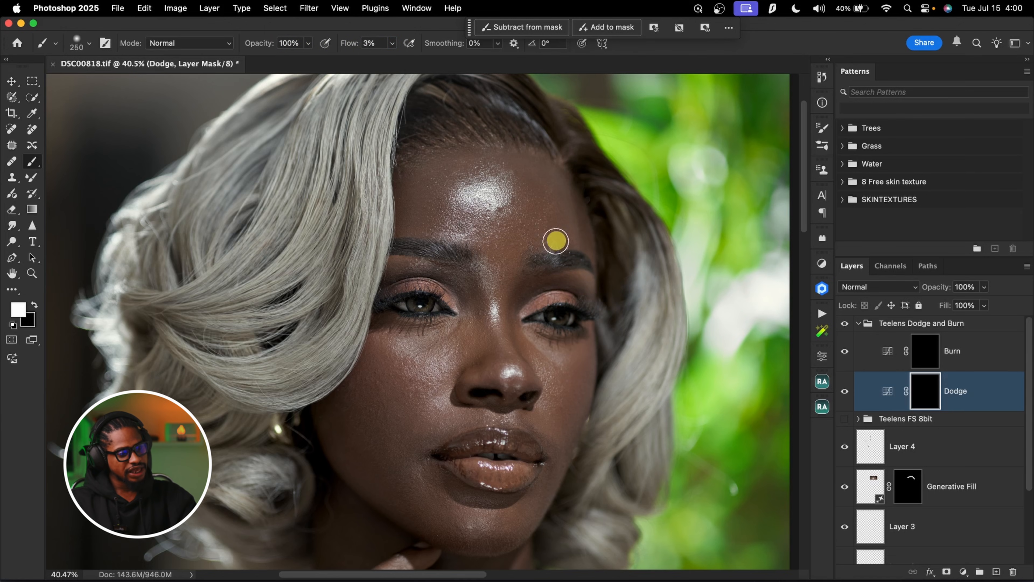
Brighten the forehead highlight on the Dodge mask with a white brush at 3% flow
{"action": "key", "text": "bracketleft"}
{"action": "key", "text": "bracketleft"}
{"action": "mouse_move", "coordinate": [477, 190]}
{"action": "left_mouse_down"}
{"action": "mouse_move", "coordinate": [484, 185]}
{"action": "mouse_move", "coordinate": [462, 196]}
{"action": "mouse_move", "coordinate": [487, 186]}
{"action": "left_mouse_up"}
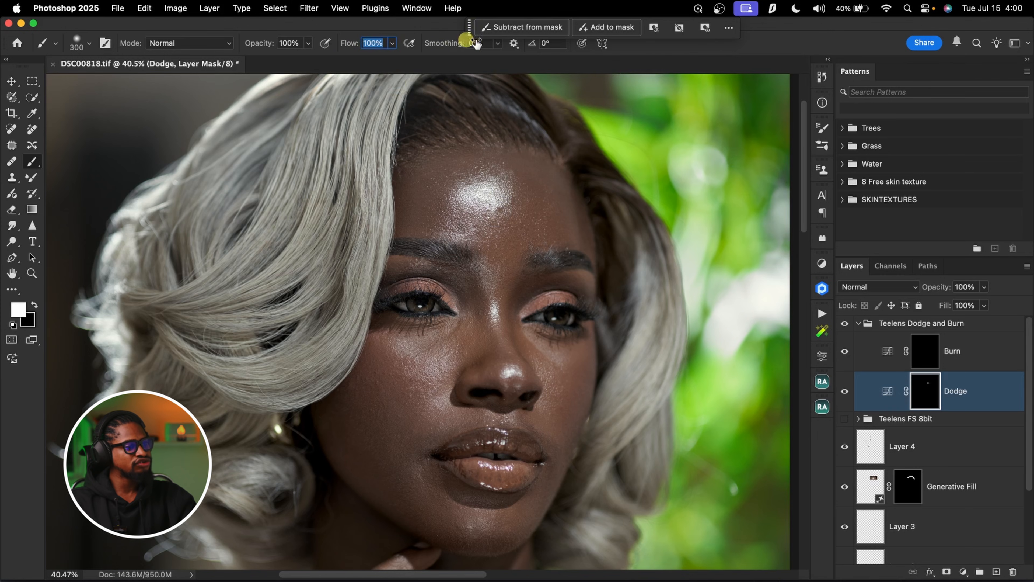
Try a dodge stroke at 100% flow on the forehead beside the highlight, and undo it
{"action": "left_click_drag", "start_coordinate": [536, 185], "coordinate": [522, 232]}
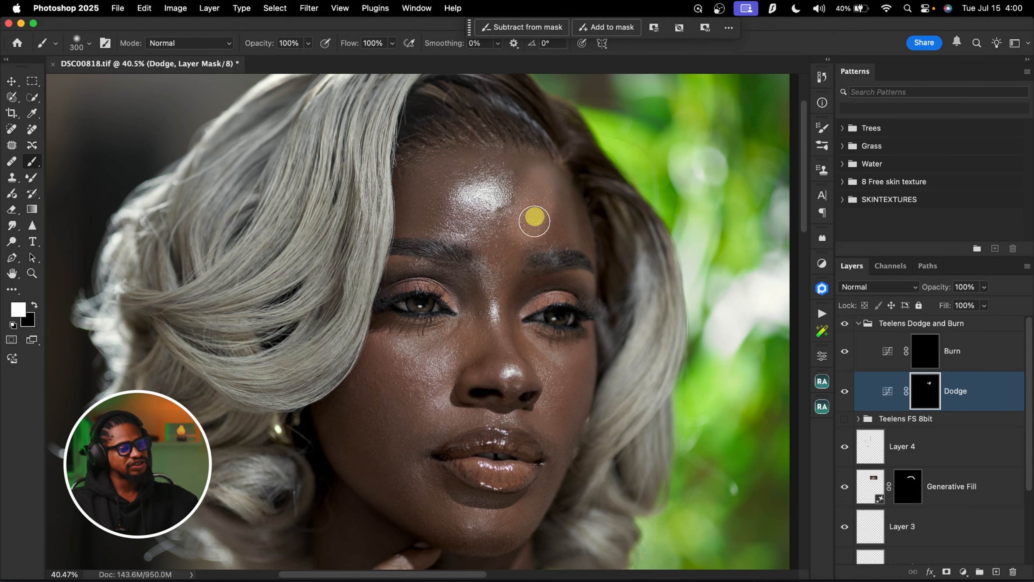
{"action": "key", "text": "super+z"}
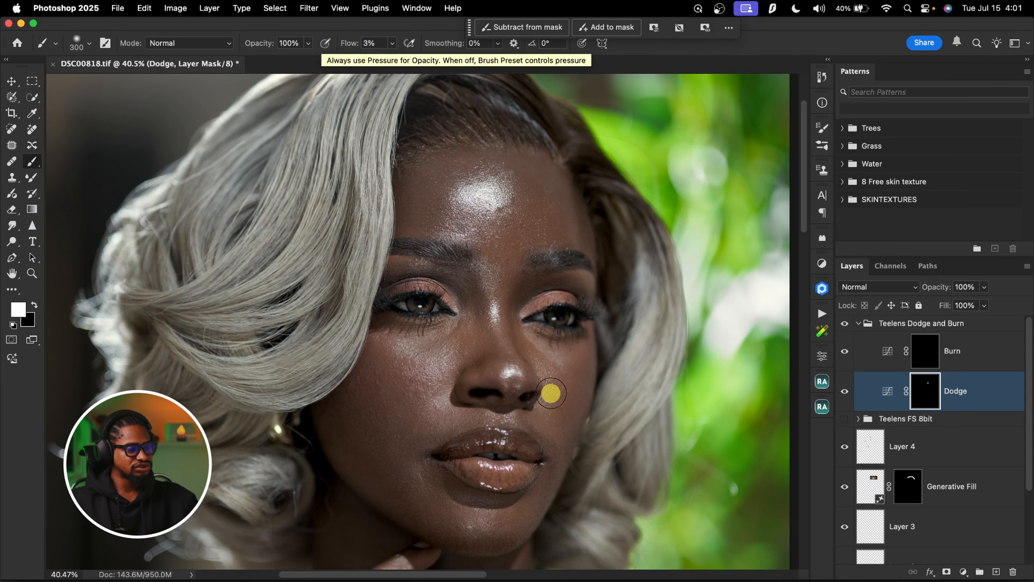
Dodge the nose bridge and the cheek areas beside the nose with a small white brush at 3% flow
{"action": "key", "text": "bracketleft"}
{"action": "key", "text": "bracketleft"}
{"action": "key", "text": "bracketleft"}
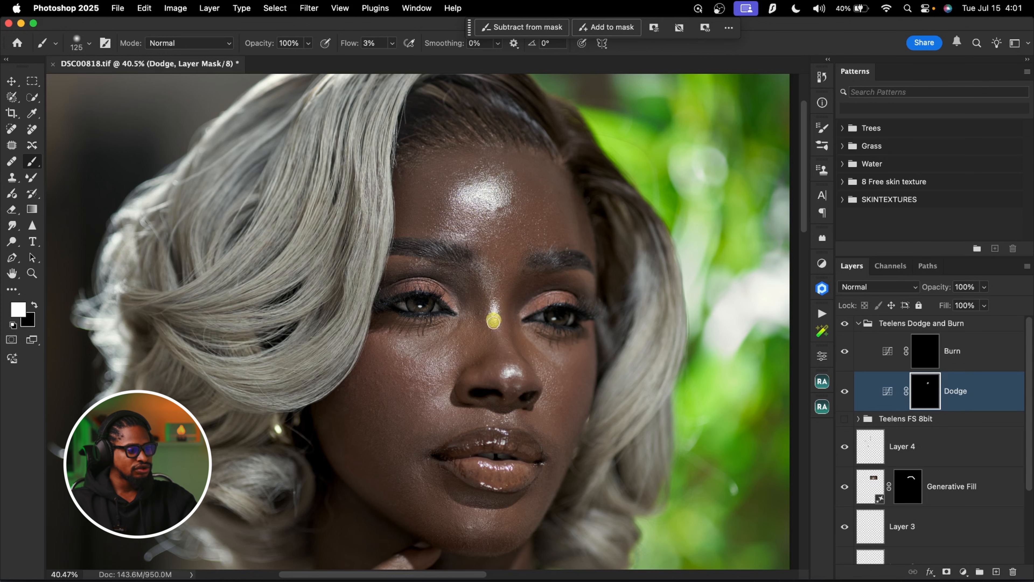
{"action": "scroll", "coordinate": [529, 237], "scroll_direction": "down", "scroll_amount": 5}
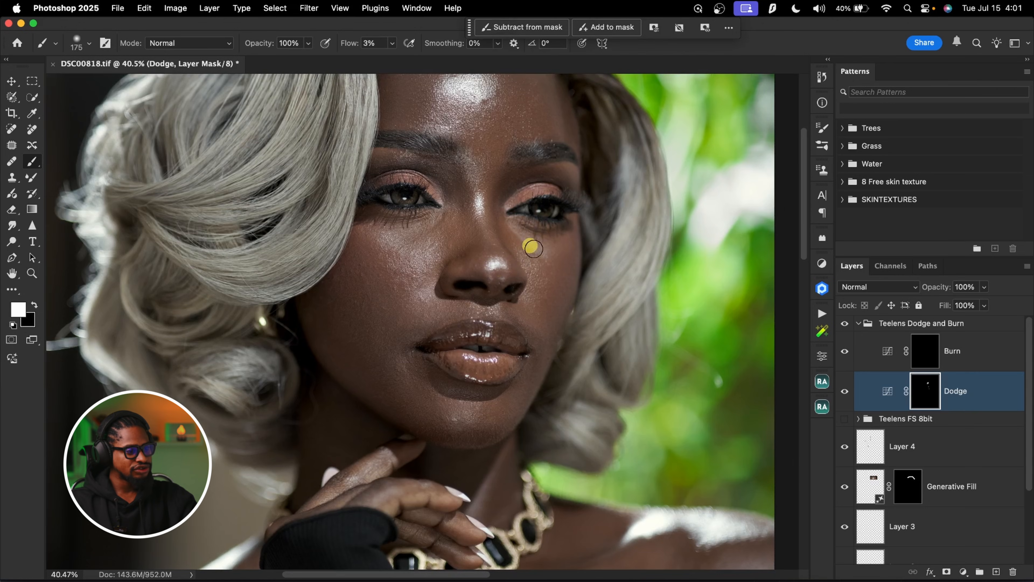
{"action": "left_click_drag", "start_coordinate": [424, 298], "coordinate": [423, 294]}
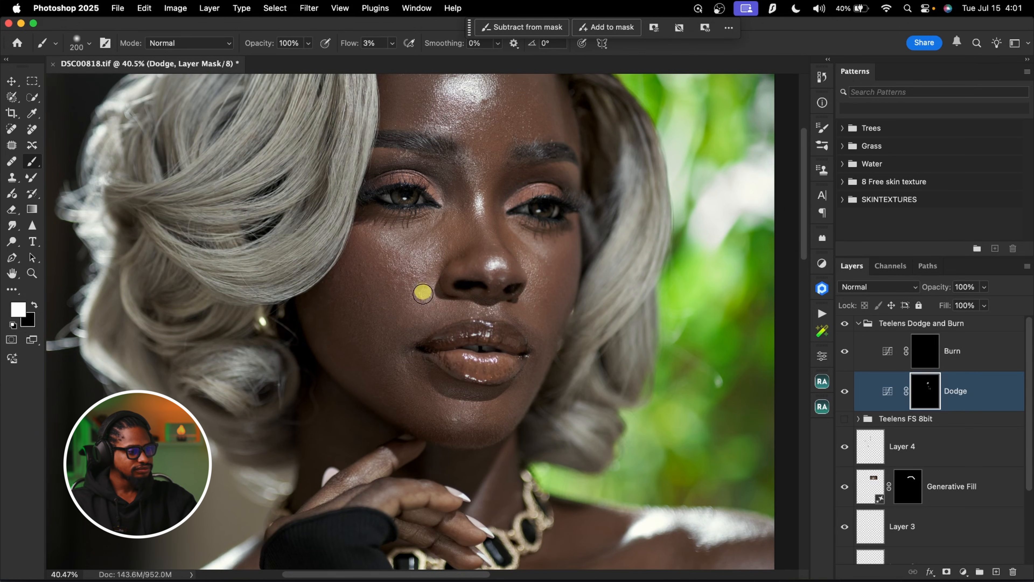
Dodge the highlights on the lips with a 100 px brush
{"action": "key", "text": "bracketleft"}
{"action": "key", "text": "bracketleft"}
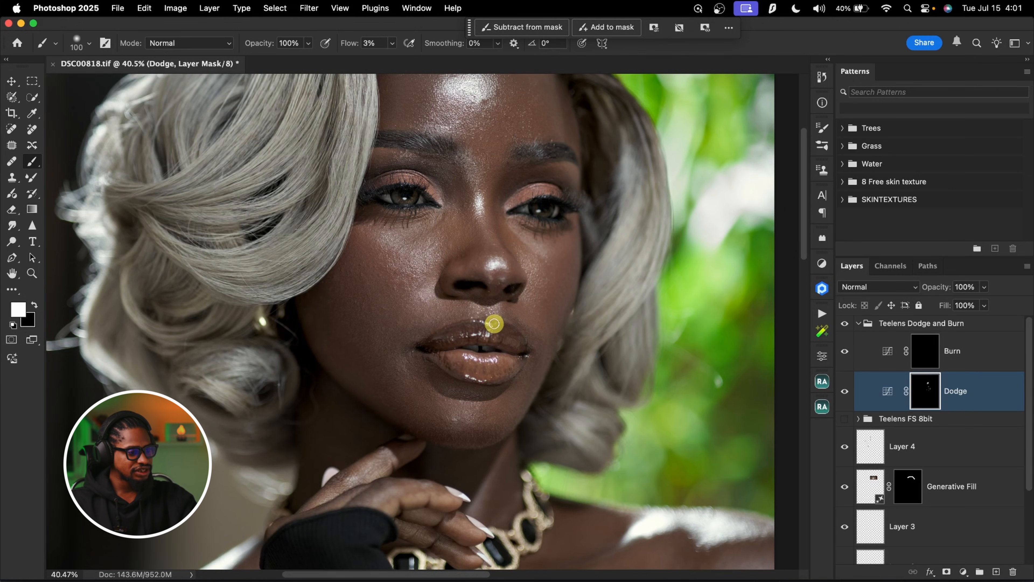
{"action": "mouse_move", "coordinate": [475, 409]}
{"action": "left_mouse_down"}
{"action": "mouse_move", "coordinate": [481, 306]}
{"action": "mouse_move", "coordinate": [453, 313]}
{"action": "mouse_move", "coordinate": [473, 314]}
{"action": "left_mouse_up"}
Dodge the cheek highlight beside the nose with a soft 300 px brush
{"action": "key", "text": "bracketright"}
{"action": "key", "text": "bracketright"}
{"action": "key", "text": "bracketright"}
{"action": "key", "text": "bracketright"}
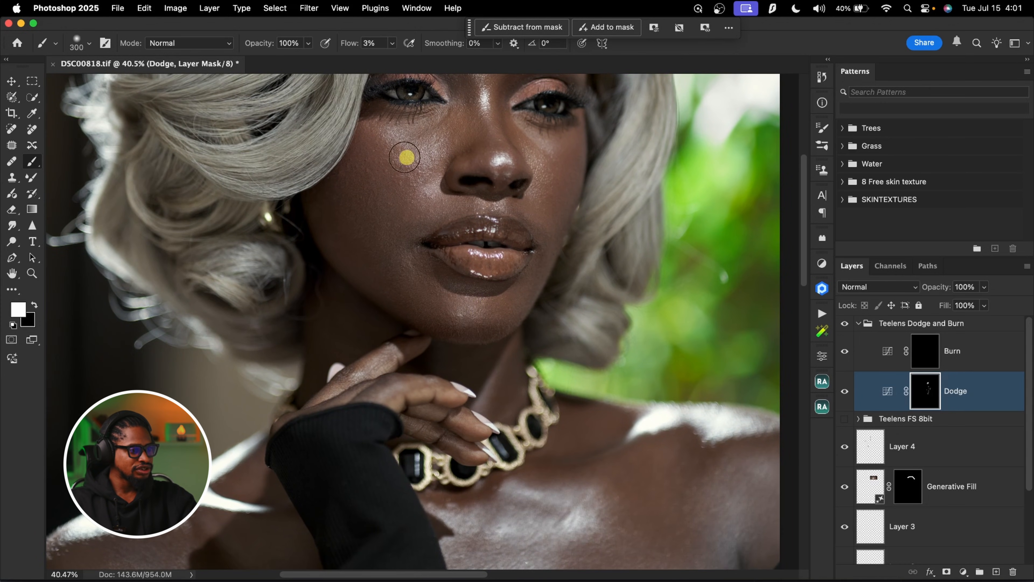
{"action": "mouse_move", "coordinate": [406, 157]}
{"action": "left_mouse_down"}
{"action": "mouse_move", "coordinate": [432, 145]}
{"action": "mouse_move", "coordinate": [420, 152]}
{"action": "left_mouse_up"}
{"action": "key", "text": "bracketright"}
{"action": "scroll", "coordinate": [468, 176], "scroll_direction": "down", "scroll_amount": 1}
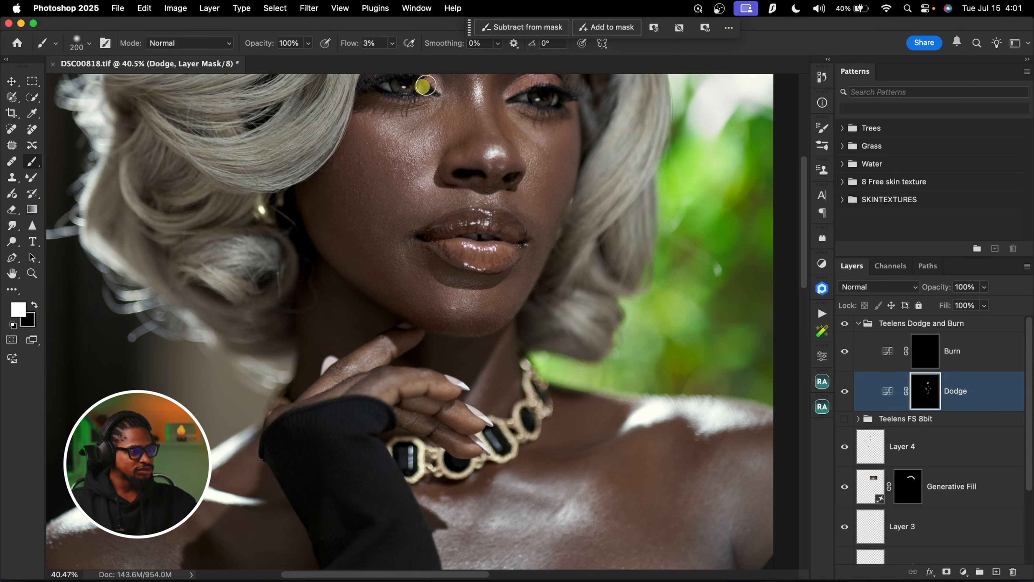
Brighten the irises of both eyes on the Dodge mask with a 50 px brush
{"action": "mouse_move", "coordinate": [457, 83]}
{"action": "left_mouse_down"}
{"action": "mouse_move", "coordinate": [473, 79]}
{"action": "mouse_move", "coordinate": [432, 206]}
{"action": "left_mouse_up"}
{"action": "key", "text": "bracketleft"}
{"action": "key", "text": "bracketleft"}
{"action": "key", "text": "bracketleft"}
{"action": "key", "text": "bracketleft"}
{"action": "key", "text": "bracketleft"}
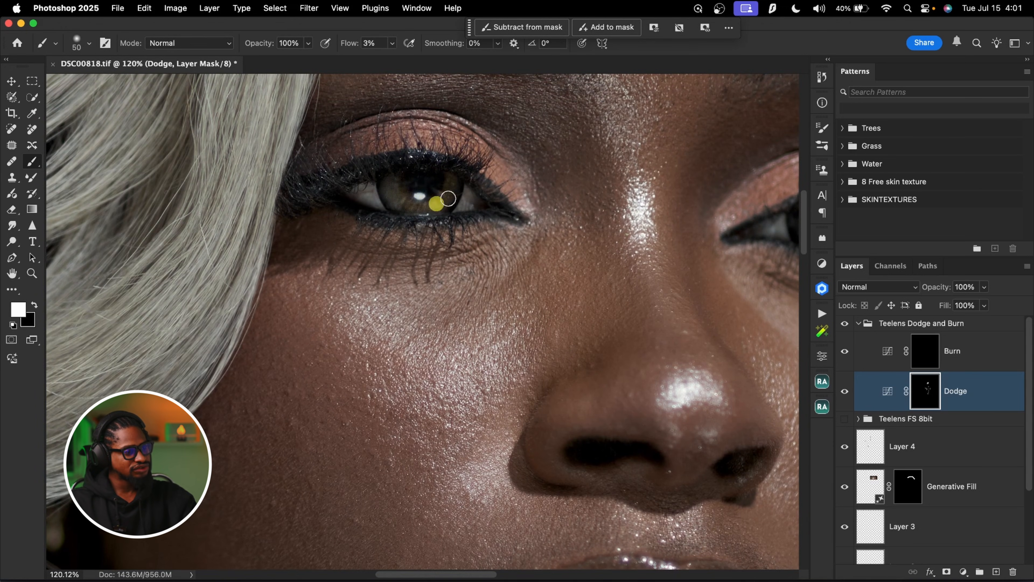
{"action": "scroll", "coordinate": [403, 199], "scroll_direction": "right", "scroll_amount": 6}
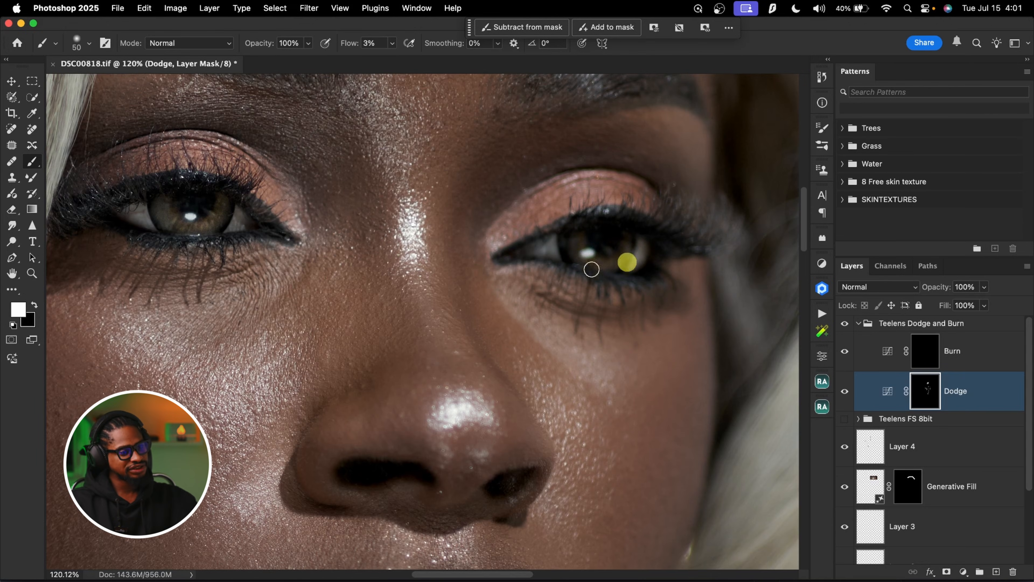
Dodge the highlights on the shoulders and chest with a brush of up to 400 px
{"action": "key", "text": "z"}
{"action": "mouse_move", "coordinate": [543, 273]}
{"action": "left_mouse_down"}
{"action": "mouse_move", "coordinate": [489, 273]}
{"action": "mouse_move", "coordinate": [487, 286]}
{"action": "left_mouse_up"}
{"action": "key", "text": "b"}
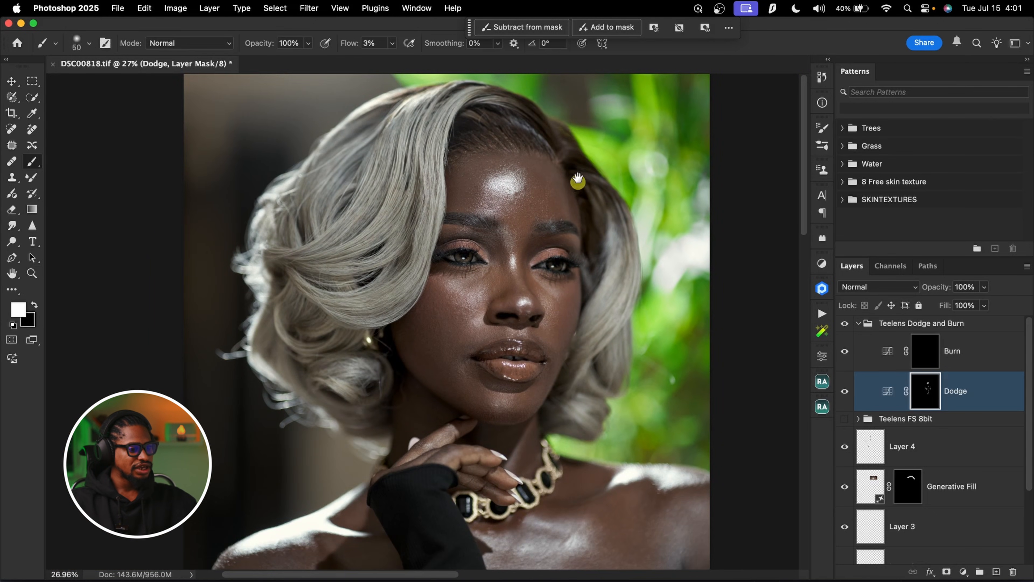
{"action": "scroll", "coordinate": [577, 178], "scroll_direction": "down", "scroll_amount": 5}
{"action": "key", "text": "bracketright"}
{"action": "key", "text": "bracketright"}
{"action": "key", "text": "bracketright"}
{"action": "key", "text": "bracketright"}
{"action": "key", "text": "bracketright"}
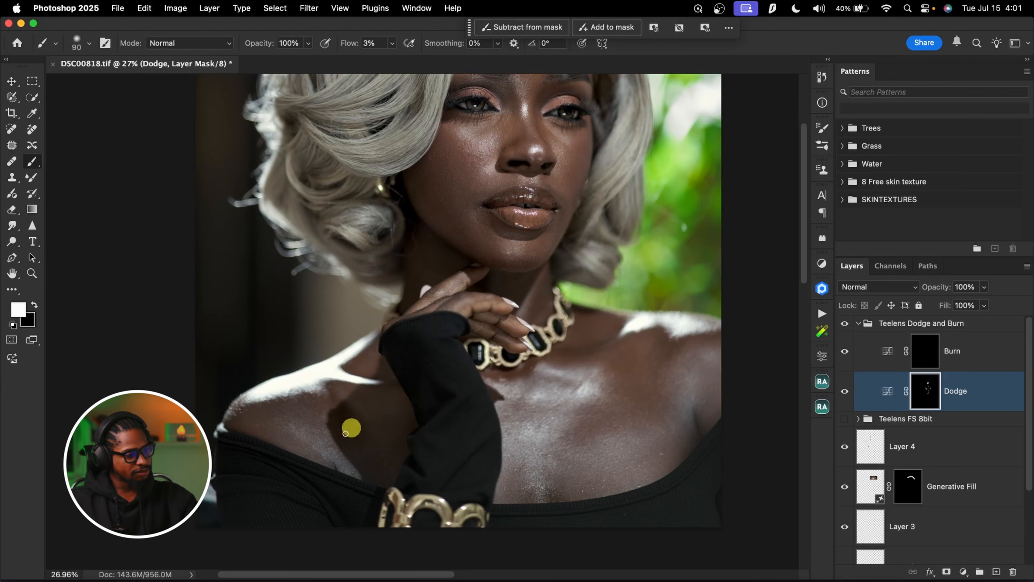
{"action": "key", "text": "bracketright"}
{"action": "key", "text": "bracketright"}
{"action": "key", "text": "bracketright"}
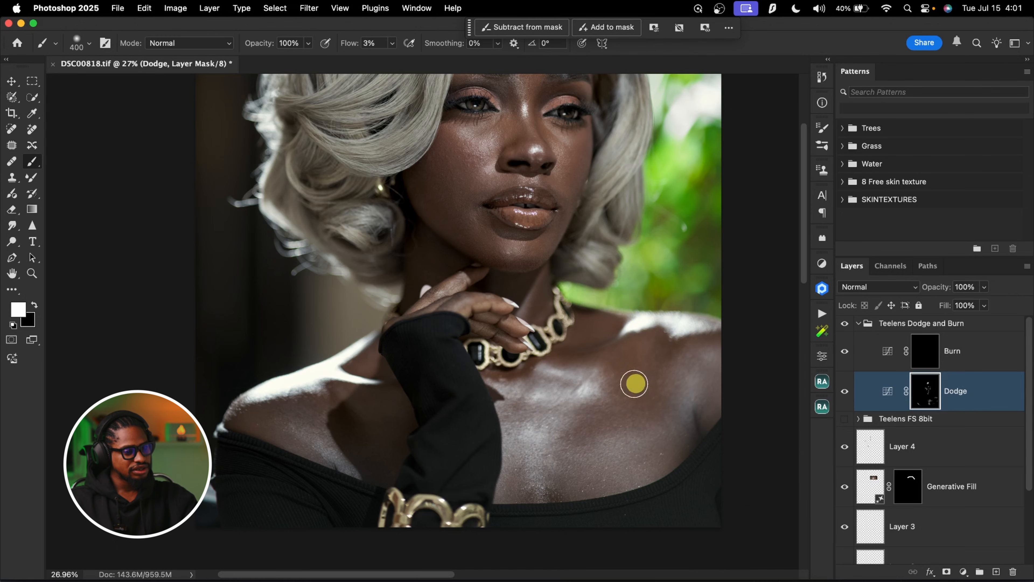
Dodge the light areas of the silver hair, enlarging the brush from 200 to 900 px
{"action": "left_click_drag", "start_coordinate": [562, 310], "coordinate": [585, 502]}
{"action": "key", "text": "bracketright"}
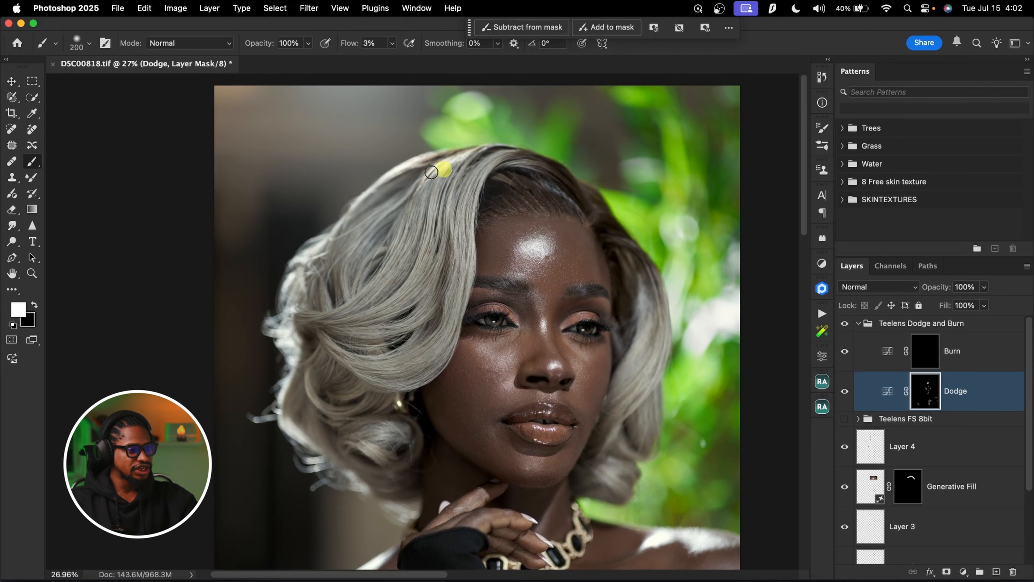
{"action": "key", "text": "bracketright"}
{"action": "key", "text": "bracketright"}
{"action": "key", "text": "bracketright"}
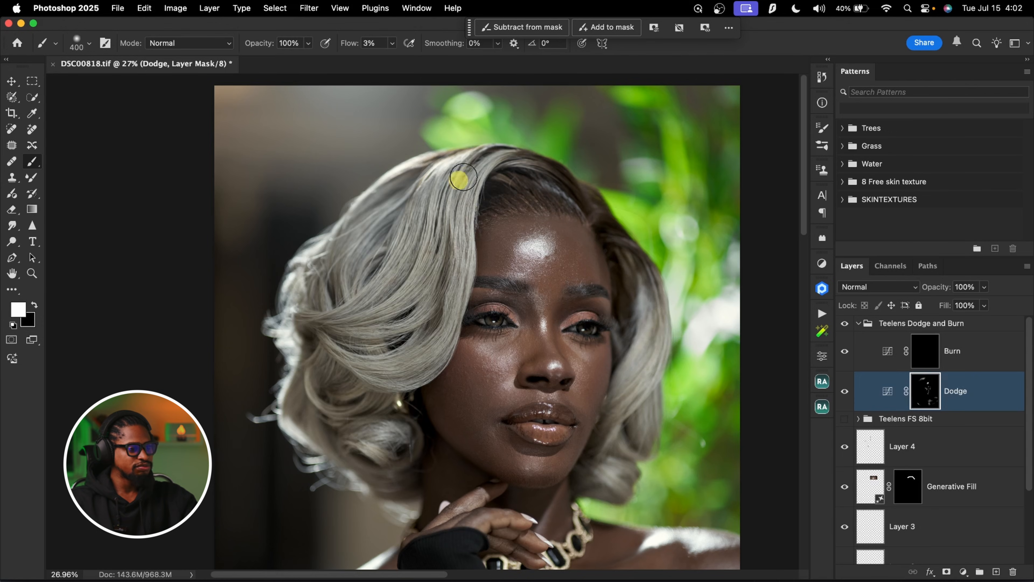
{"action": "key", "text": "bracketright"}
{"action": "key", "text": "bracketright"}
{"action": "key", "text": "bracketright"}
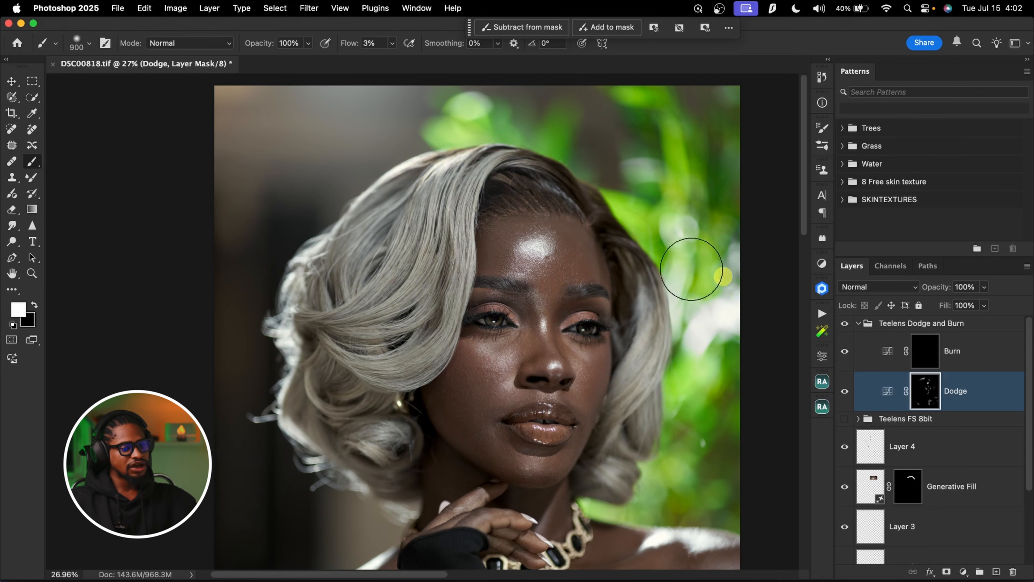
Compare the portrait with and without the Dodge layer by toggling its visibility
{"action": "left_click", "coordinate": [845, 392]}
{"action": "left_click", "coordinate": [846, 392]}
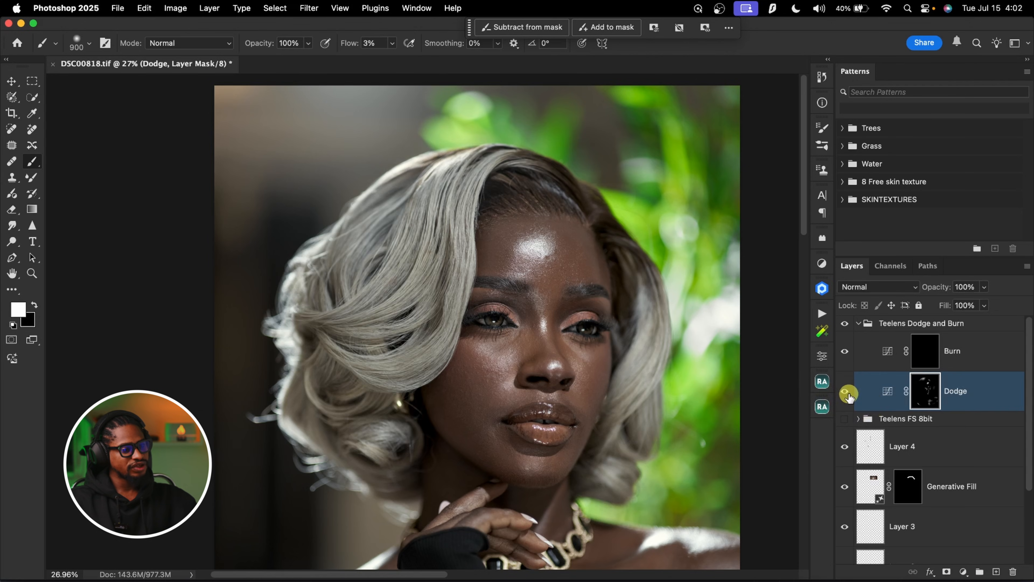
{"action": "left_click", "coordinate": [846, 392]}
{"action": "left_click", "coordinate": [845, 392]}
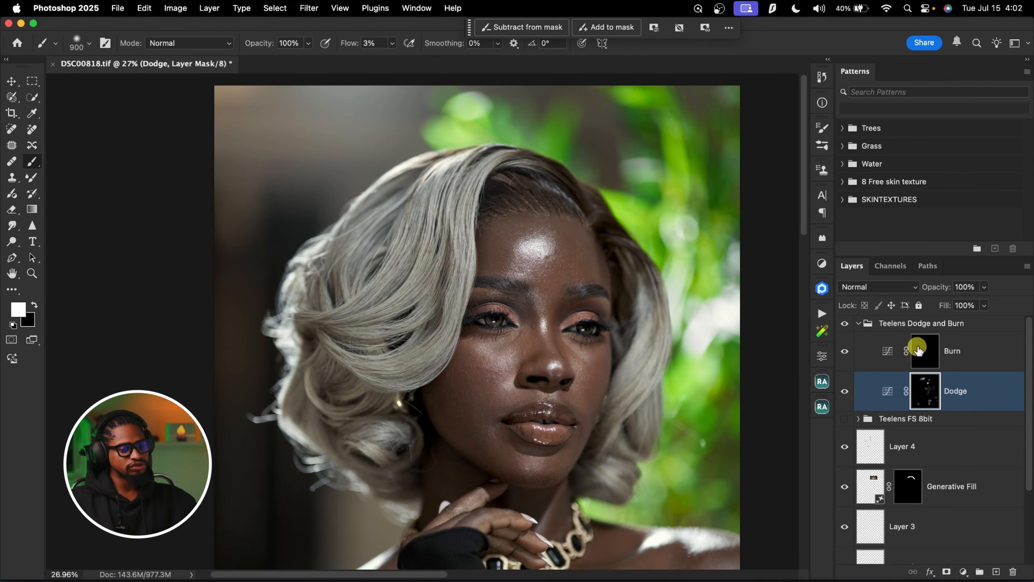
Select the Burn layer's mask and darken the shadow areas along the nose and cheek at 3% flow
{"action": "left_click", "coordinate": [923, 351]}
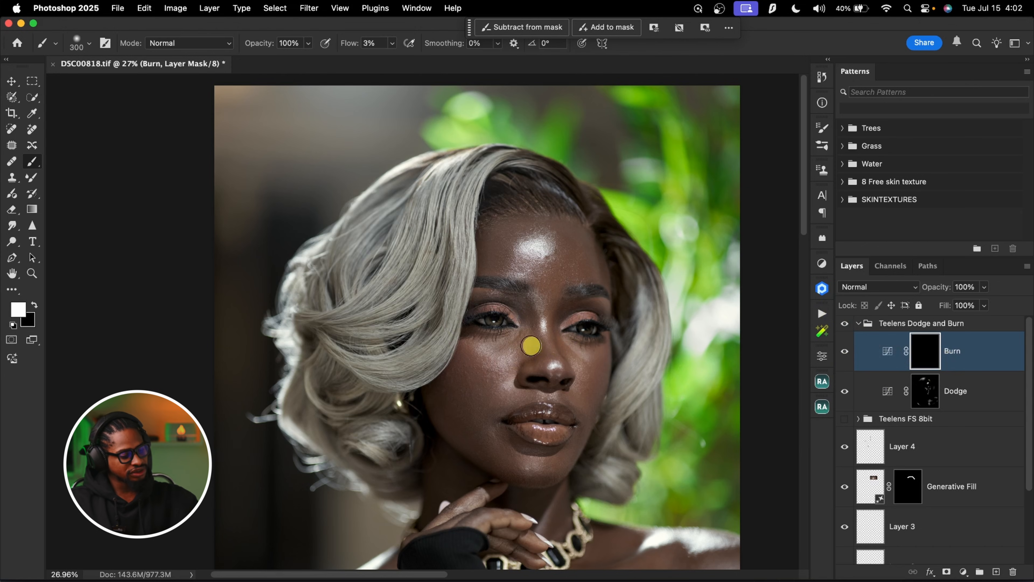
{"action": "key", "text": "z"}
{"action": "left_click_drag", "start_coordinate": [548, 327], "coordinate": [573, 317]}
{"action": "key", "text": "b"}
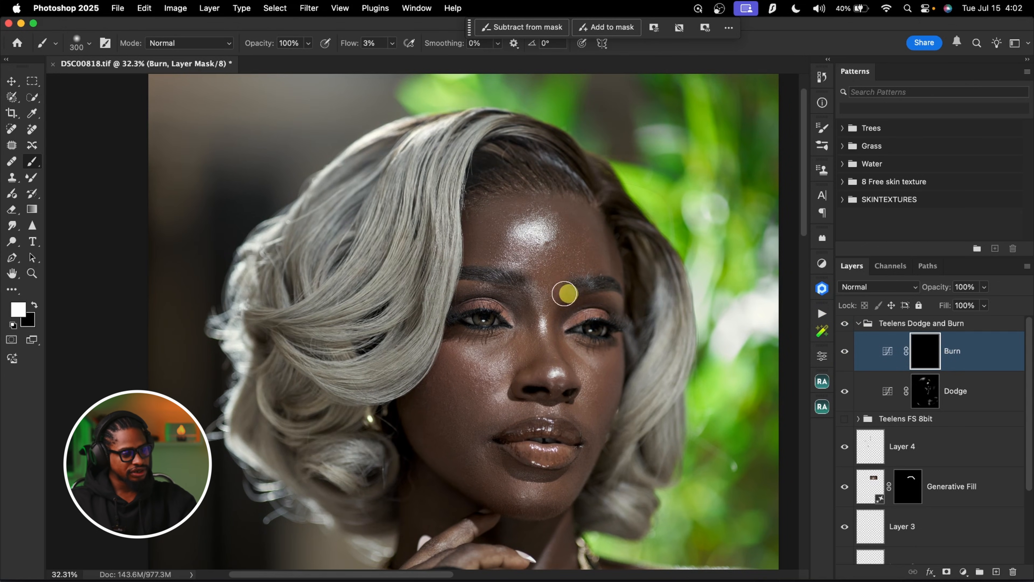
{"action": "key", "text": "bracketleft"}
{"action": "key", "text": "bracketleft"}
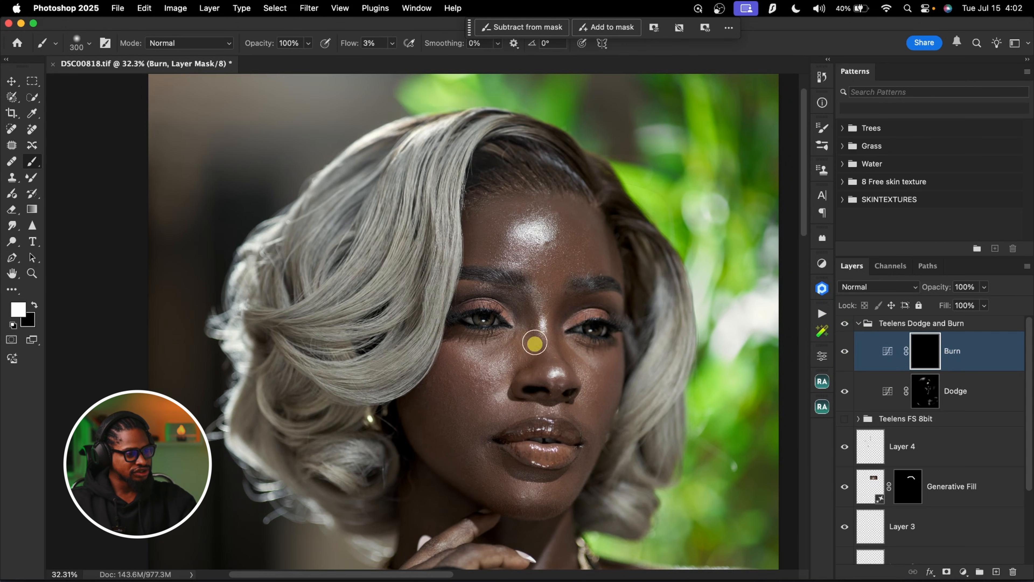
{"action": "key", "text": "bracketright"}
{"action": "key", "text": "bracketright"}
{"action": "key", "text": "bracketright"}
{"action": "key", "text": "bracketright"}
{"action": "key", "text": "bracketright"}
{"action": "key", "text": "bracketright"}
{"action": "key", "text": "bracketright"}
{"action": "mouse_move", "coordinate": [445, 382]}
{"action": "left_mouse_down"}
{"action": "mouse_move", "coordinate": [458, 405]}
{"action": "mouse_move", "coordinate": [456, 367]}
{"action": "mouse_move", "coordinate": [443, 394]}
{"action": "mouse_move", "coordinate": [420, 410]}
{"action": "left_mouse_up"}
Burn the shadow areas around the lips with a 50 px brush
{"action": "key", "text": "bracketright"}
{"action": "key", "text": "bracketright"}
{"action": "key", "text": "bracketleft"}
{"action": "key", "text": "bracketleft"}
{"action": "key", "text": "bracketleft"}
{"action": "key", "text": "bracketleft"}
{"action": "key", "text": "bracketleft"}
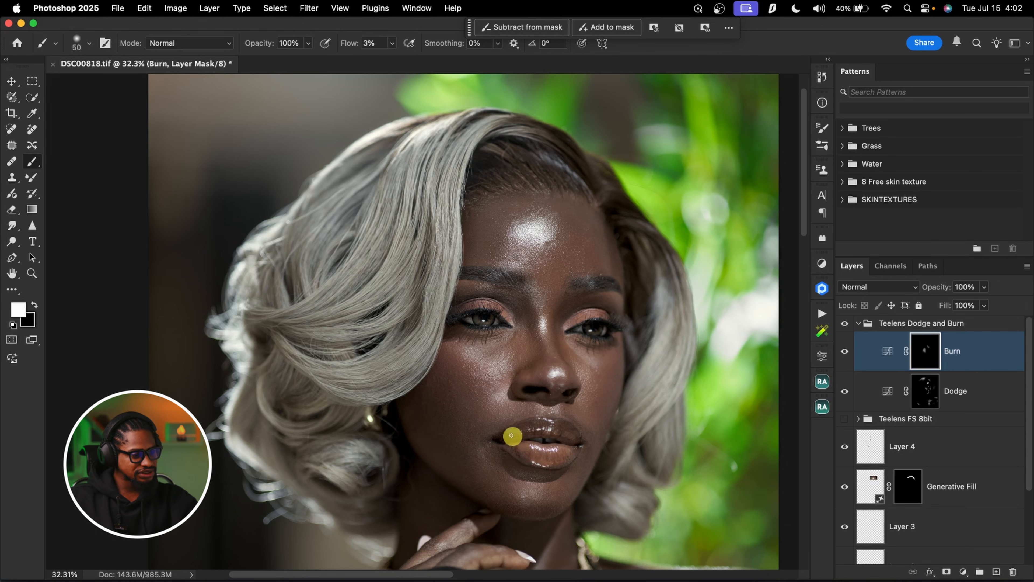
Burn the outer cheek and the sides of the forehead with a 300 to 400 px brush
{"action": "key", "text": "bracketright"}
{"action": "key", "text": "bracketright"}
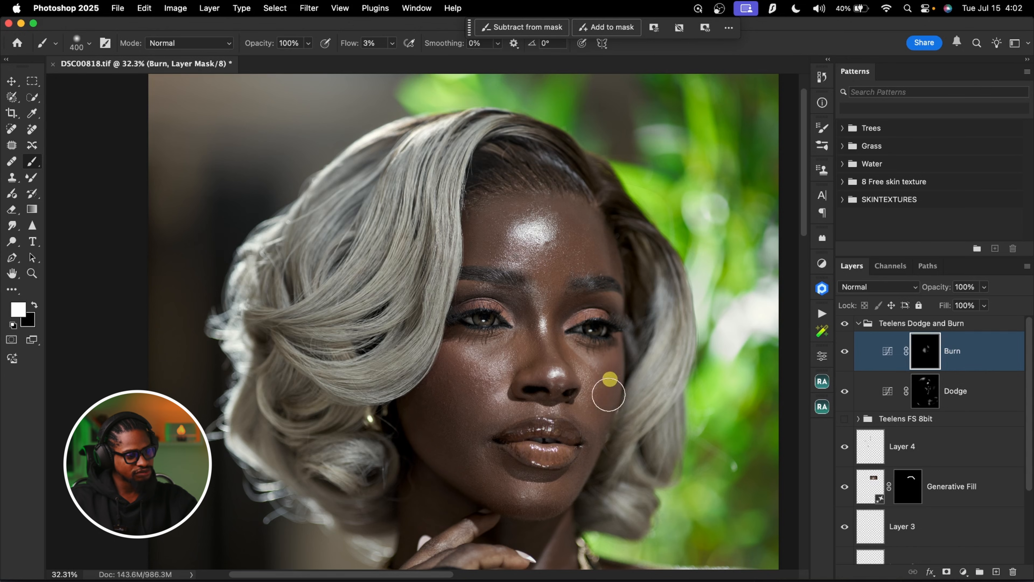
{"action": "key", "text": "bracketright"}
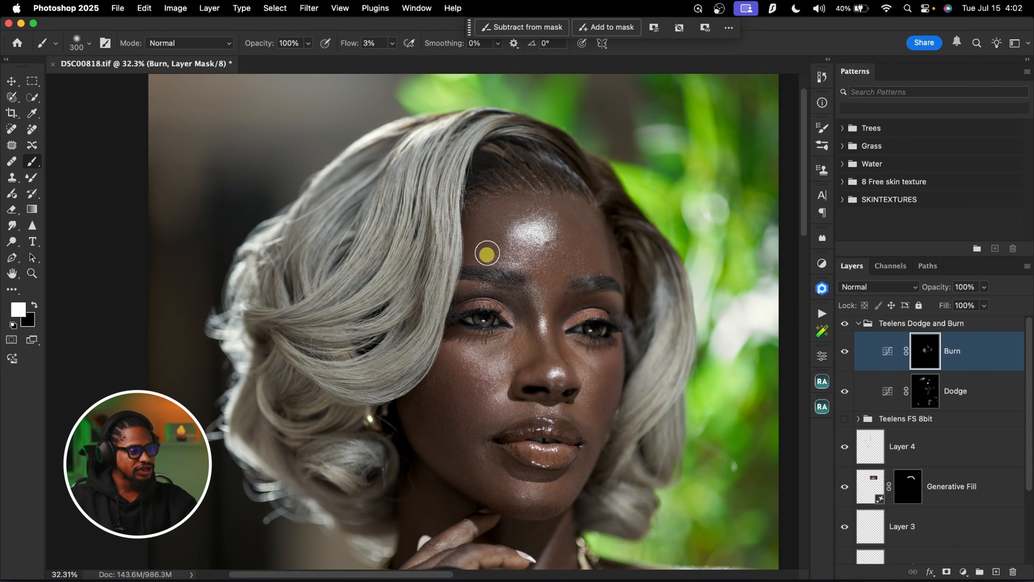
{"action": "key", "text": "bracketright"}
{"action": "key", "text": "bracketright"}
{"action": "key", "text": "bracketleft"}
{"action": "key", "text": "bracketleft"}
{"action": "key", "text": "bracketleft"}
Burn the shadow areas of the neck and upper chest with a brush of up to 500 px
{"action": "scroll", "coordinate": [542, 220], "scroll_direction": "down", "scroll_amount": 5}
{"action": "key", "text": "bracketleft"}
{"action": "key", "text": "bracketleft"}
{"action": "key", "text": "bracketleft"}
{"action": "key", "text": "bracketleft"}
{"action": "key", "text": "bracketleft"}
{"action": "key", "text": "bracketright"}
{"action": "key", "text": "bracketright"}
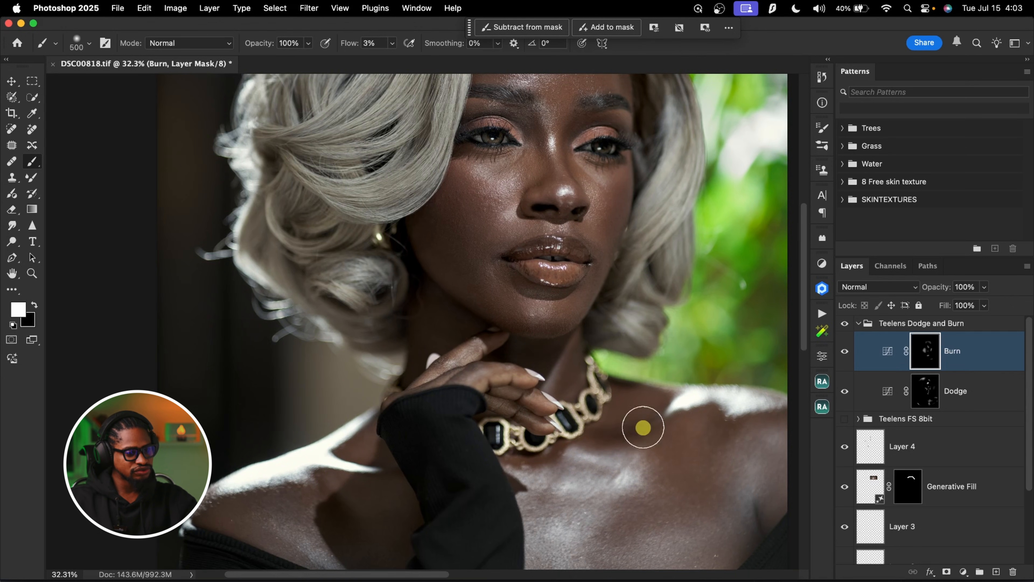
{"action": "key", "text": "bracketleft"}
{"action": "key", "text": "bracketleft"}
{"action": "key", "text": "bracketleft"}
{"action": "key", "text": "bracketright"}
Add a new layer above the collapsed Teelens Dodge and Burn group and set a black brush to 100% flow
{"action": "key", "text": "x"}
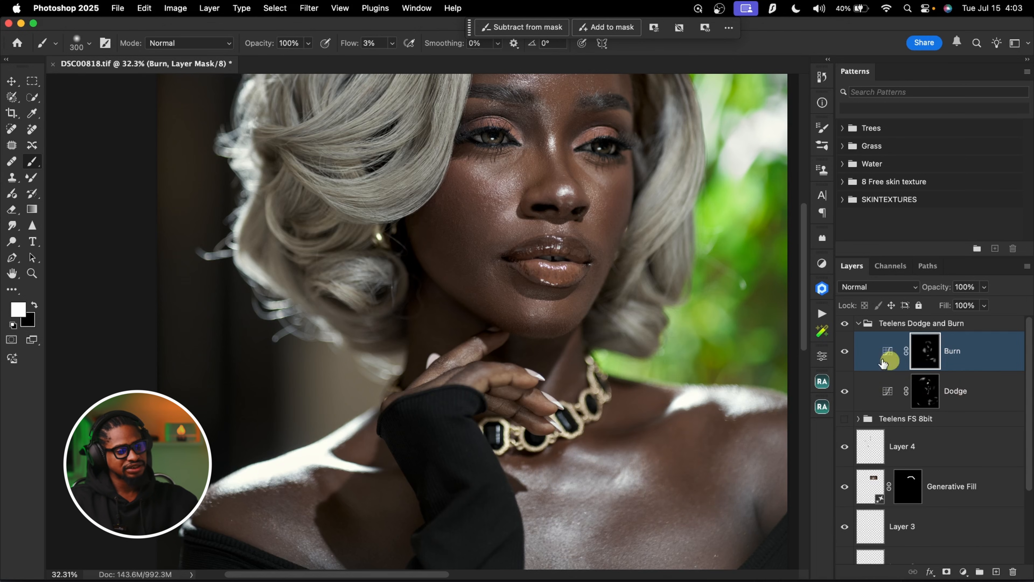
{"action": "left_click", "coordinate": [858, 323]}
{"action": "left_click", "coordinate": [996, 572]}
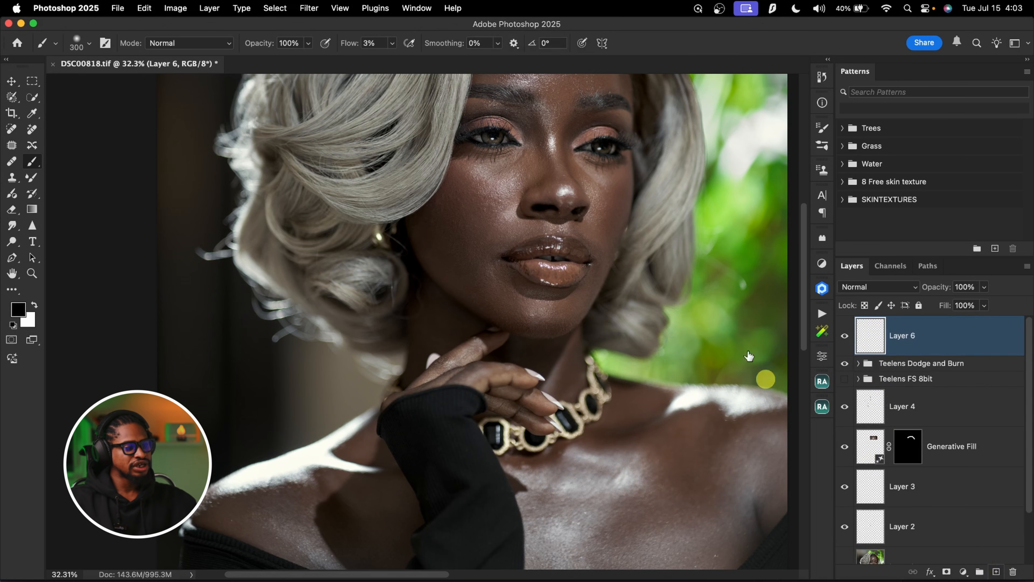
{"action": "left_click_drag", "start_coordinate": [359, 45], "coordinate": [439, 44]}
Mark the burn areas on both sides of the forehead highlight with solid black strokes
{"action": "left_click_drag", "start_coordinate": [536, 99], "coordinate": [515, 217]}
{"action": "key", "text": "bracketleft"}
{"action": "key", "text": "bracketleft"}
{"action": "mouse_move", "coordinate": [477, 146]}
{"action": "left_mouse_down"}
{"action": "mouse_move", "coordinate": [470, 190]}
{"action": "mouse_move", "coordinate": [475, 156]}
{"action": "mouse_move", "coordinate": [466, 175]}
{"action": "mouse_move", "coordinate": [501, 138]}
{"action": "left_mouse_up"}
{"action": "key", "text": "bracketleft"}
{"action": "left_click_drag", "start_coordinate": [557, 152], "coordinate": [584, 185]}
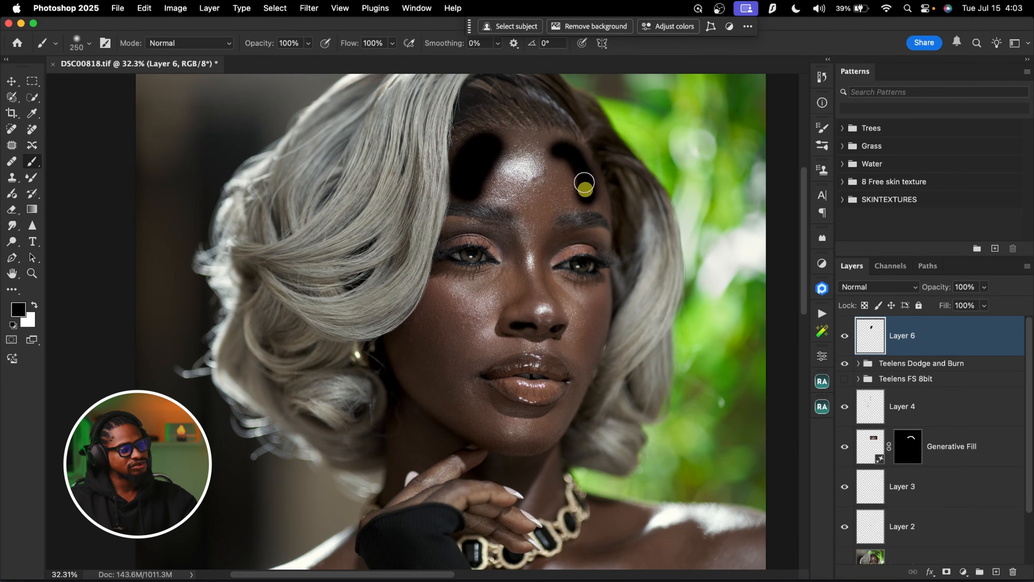
Paint thin black marks along both sides of the nose bridge
{"action": "key", "text": "bracketleft"}
{"action": "key", "text": "bracketleft"}
{"action": "key", "text": "bracketleft"}
{"action": "key", "text": "bracketleft"}
{"action": "key", "text": "bracketleft"}
{"action": "mouse_move", "coordinate": [518, 247]}
{"action": "left_mouse_down"}
{"action": "mouse_move", "coordinate": [530, 288]}
{"action": "mouse_move", "coordinate": [543, 255]}
{"action": "mouse_move", "coordinate": [546, 281]}
{"action": "left_mouse_up"}
Paint black marks over both cheeks and the shadow under the chin
{"action": "key", "text": "bracketright"}
{"action": "key", "text": "bracketright"}
{"action": "key", "text": "bracketright"}
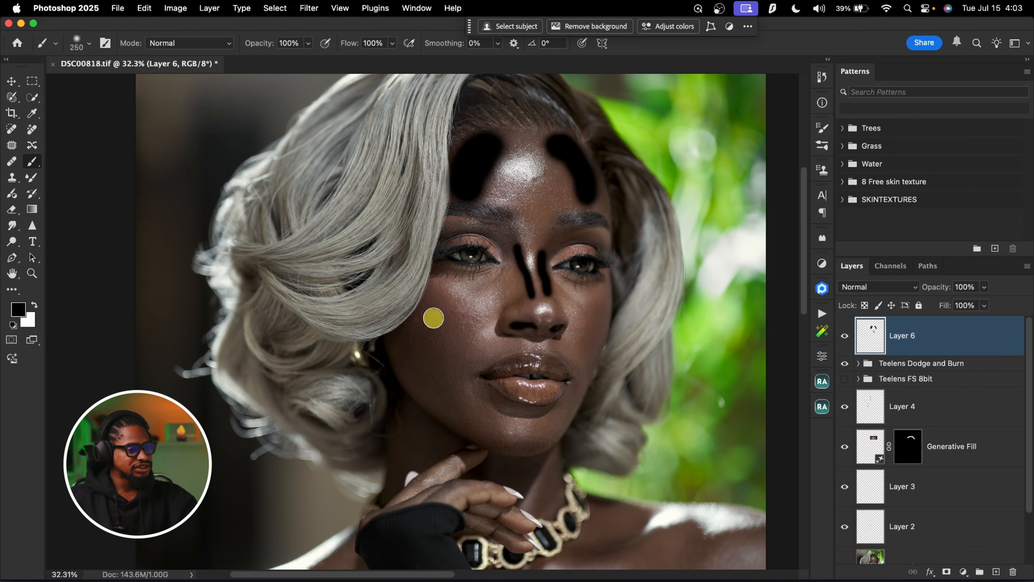
{"action": "mouse_move", "coordinate": [420, 320]}
{"action": "left_mouse_down"}
{"action": "mouse_move", "coordinate": [462, 332]}
{"action": "mouse_move", "coordinate": [445, 294]}
{"action": "left_mouse_up"}
{"action": "key", "text": "bracketleft"}
{"action": "left_click_drag", "start_coordinate": [602, 310], "coordinate": [590, 358]}
{"action": "left_click_drag", "start_coordinate": [528, 489], "coordinate": [517, 471]}
Mark the hollow beside the necklace and the shadow spots on the lips in black
{"action": "key", "text": "bracketleft"}
{"action": "scroll", "coordinate": [570, 397], "scroll_direction": "down", "scroll_amount": 5}
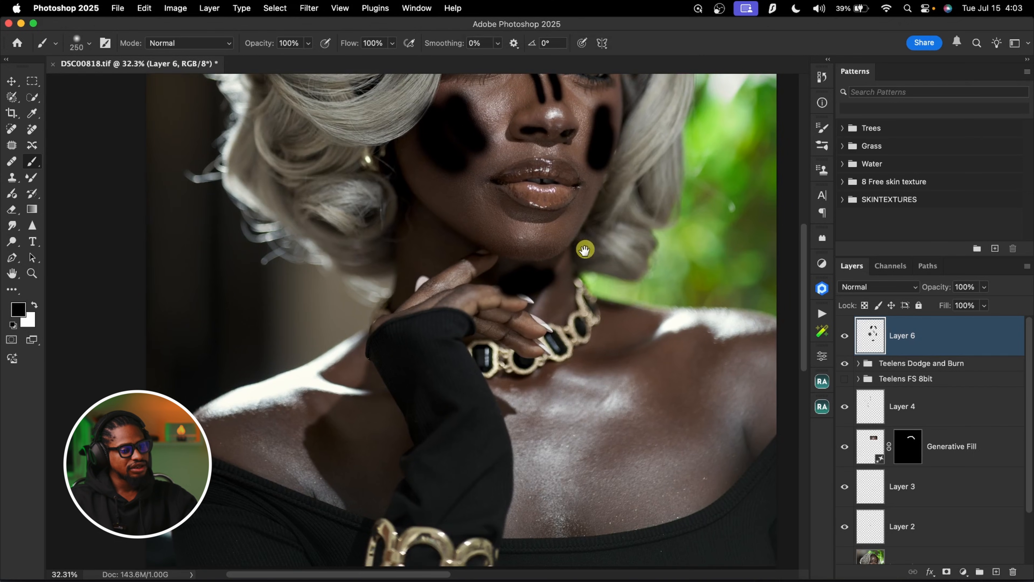
{"action": "mouse_move", "coordinate": [619, 371]}
{"action": "left_mouse_down"}
{"action": "mouse_move", "coordinate": [575, 365]}
{"action": "mouse_move", "coordinate": [618, 363]}
{"action": "left_mouse_up"}
{"action": "key", "text": "bracketleft"}
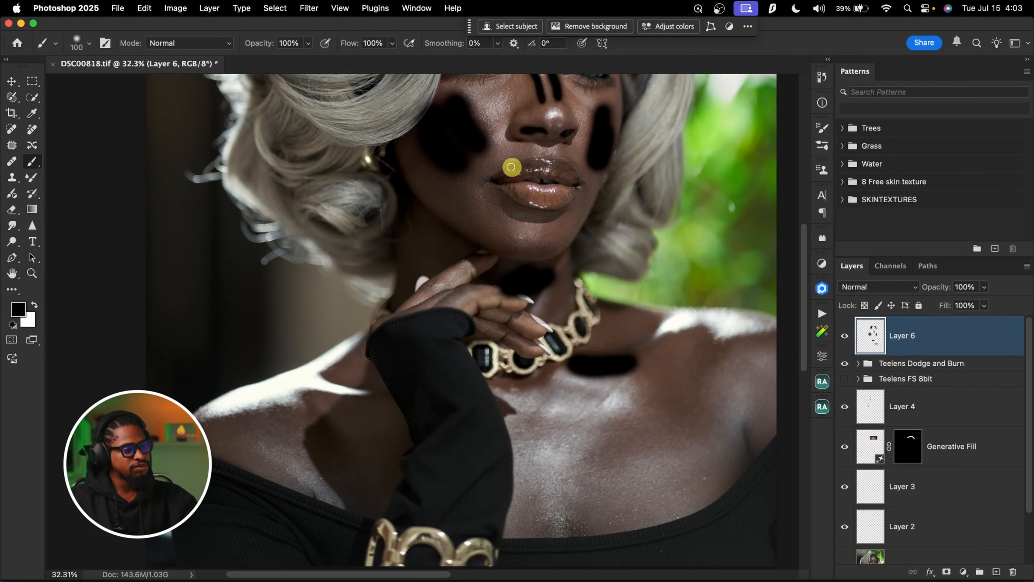
{"action": "left_click_drag", "start_coordinate": [521, 197], "coordinate": [525, 201]}
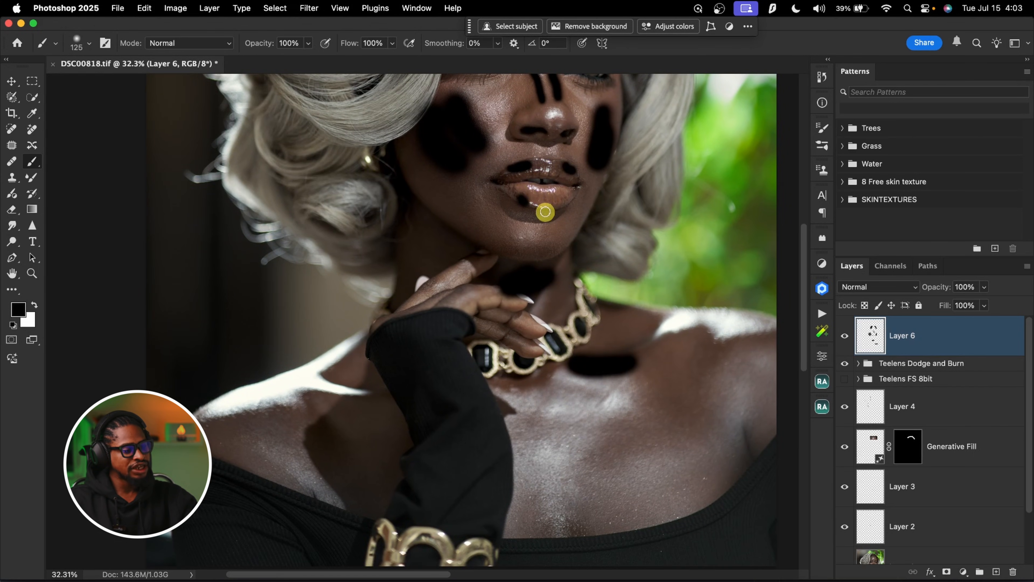
Paint a long black mark down the chest below the brightly lit shoulder
{"action": "scroll", "coordinate": [674, 314], "scroll_direction": "down", "scroll_amount": 3}
{"action": "key", "text": "bracketright"}
{"action": "key", "text": "bracketright"}
{"action": "key", "text": "bracketright"}
{"action": "left_click_drag", "start_coordinate": [650, 255], "coordinate": [622, 422]}
{"action": "key", "text": "bracketright"}
{"action": "key", "text": "bracketright"}
{"action": "left_click_drag", "start_coordinate": [617, 346], "coordinate": [607, 280]}
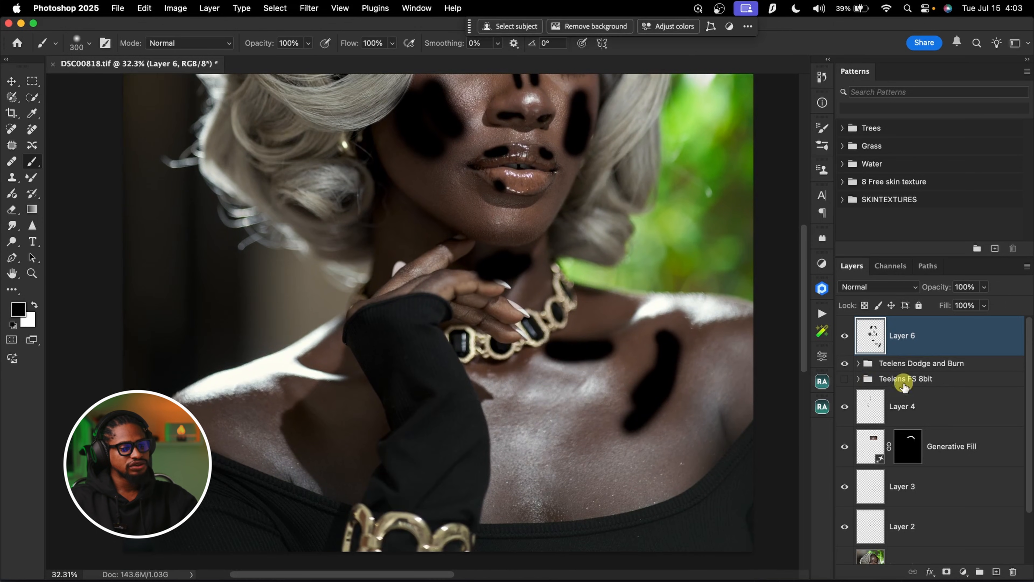
Switch the brush to white and mark the lit areas of the shoulder and chest with soft white strokes
{"action": "key", "text": "x"}
{"action": "key", "text": "bracketleft"}
{"action": "key", "text": "bracketleft"}
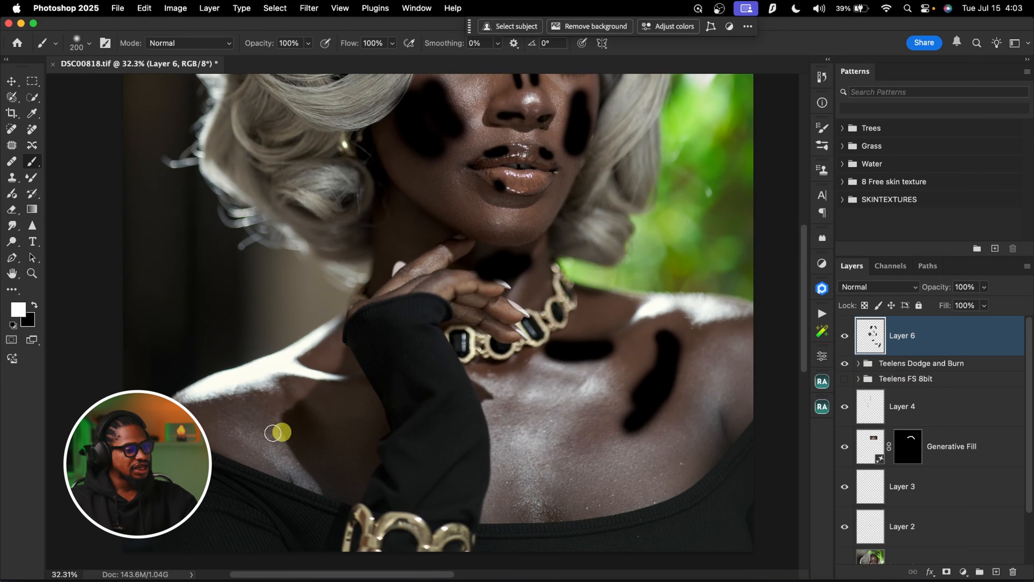
{"action": "left_click_drag", "start_coordinate": [258, 428], "coordinate": [295, 468]}
{"action": "mouse_move", "coordinate": [501, 384]}
{"action": "left_mouse_down"}
{"action": "mouse_move", "coordinate": [537, 391]}
{"action": "mouse_move", "coordinate": [568, 370]}
{"action": "mouse_move", "coordinate": [583, 397]}
{"action": "left_mouse_up"}
{"action": "key", "text": "bracketright"}
{"action": "key", "text": "bracketright"}
{"action": "key", "text": "bracketleft"}
{"action": "mouse_move", "coordinate": [546, 421]}
{"action": "left_mouse_down"}
{"action": "mouse_move", "coordinate": [510, 443]}
{"action": "mouse_move", "coordinate": [537, 447]}
{"action": "left_mouse_up"}
{"action": "key", "text": "bracketleft"}
{"action": "left_click_drag", "start_coordinate": [623, 453], "coordinate": [636, 443]}
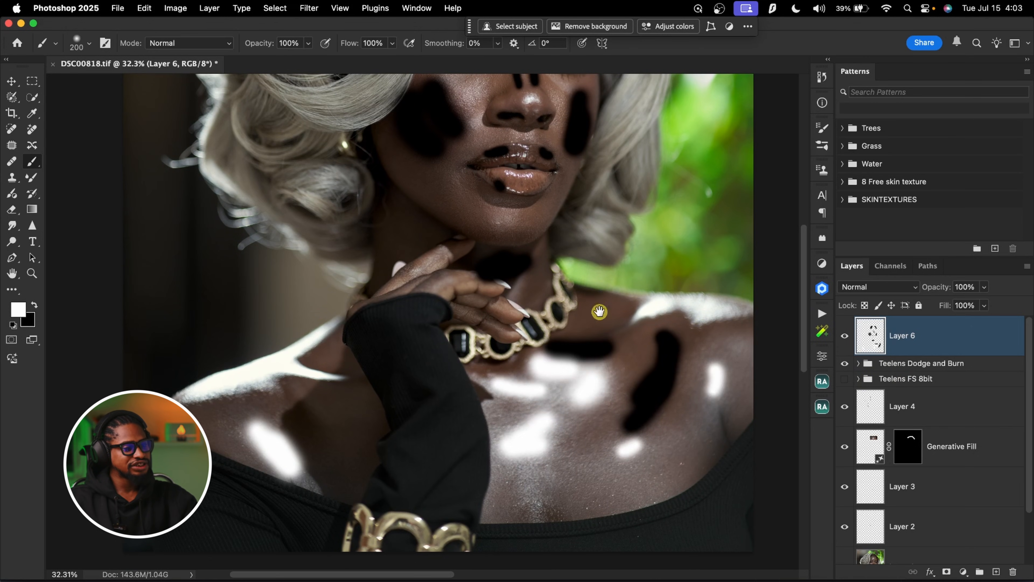
Mark the highlights on the chin and lips with smaller white dabs
{"action": "scroll", "coordinate": [600, 418], "scroll_direction": "up", "scroll_amount": 3}
{"action": "key", "text": "bracketleft"}
{"action": "left_click_drag", "start_coordinate": [498, 325], "coordinate": [497, 322]}
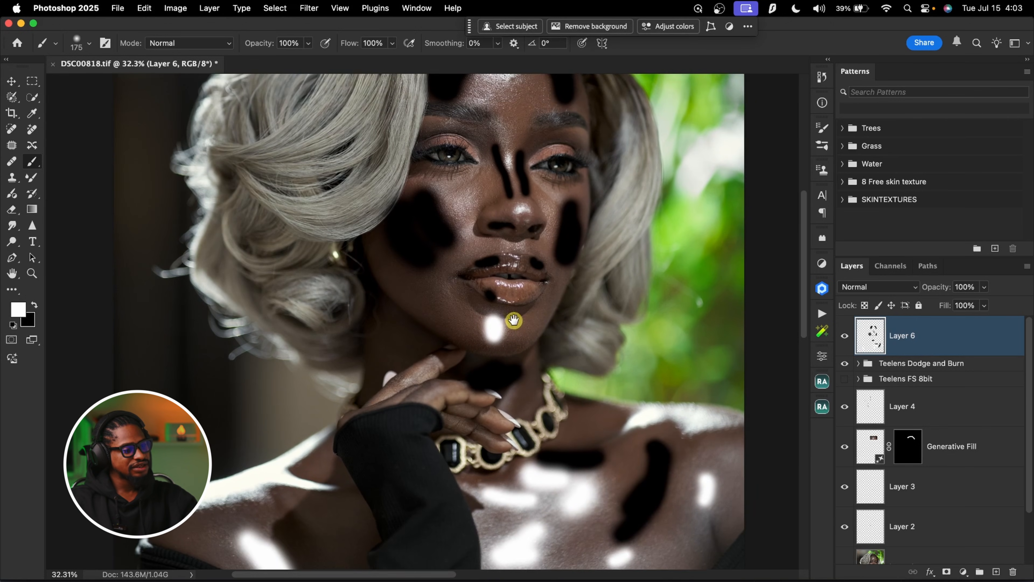
{"action": "scroll", "coordinate": [512, 321], "scroll_direction": "up", "scroll_amount": 1}
{"action": "key", "text": "bracketleft"}
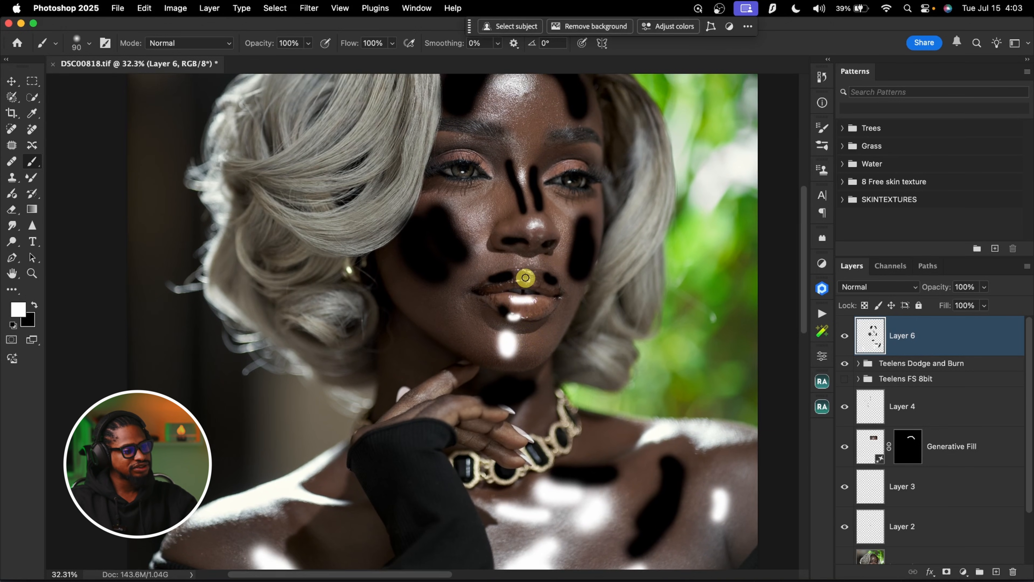
Paint white highlight marks on both upper cheeks, the nose and the centre of the forehead
{"action": "key", "text": "bracketright"}
{"action": "key", "text": "bracketright"}
{"action": "left_click_drag", "start_coordinate": [452, 205], "coordinate": [491, 254]}
{"action": "mouse_move", "coordinate": [541, 214]}
{"action": "left_mouse_down"}
{"action": "mouse_move", "coordinate": [563, 210]}
{"action": "mouse_move", "coordinate": [547, 203]}
{"action": "mouse_move", "coordinate": [539, 212]}
{"action": "left_mouse_up"}
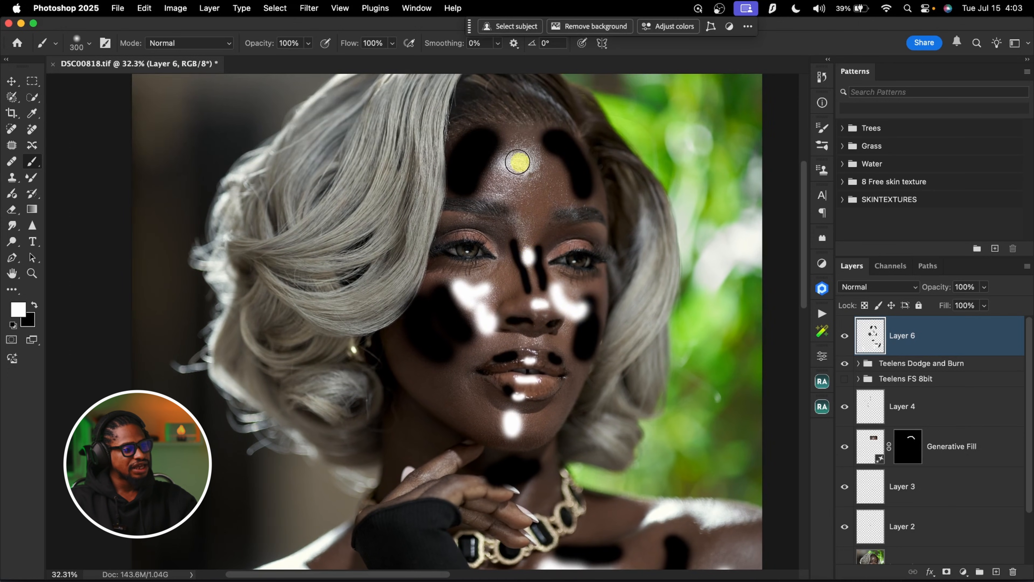
{"action": "left_click_drag", "start_coordinate": [518, 161], "coordinate": [525, 167]}
Mark both eyes with small white dabs using a size 80 brush
{"action": "key", "text": "bracketleft"}
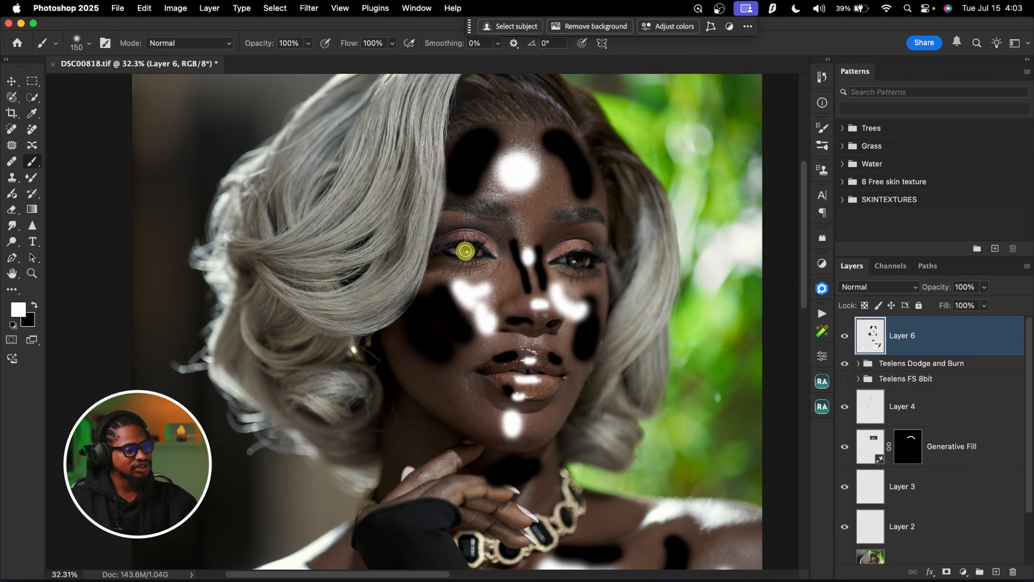
{"action": "key", "text": "bracketleft"}
{"action": "key", "text": "bracketleft"}
{"action": "left_click", "coordinate": [588, 260]}
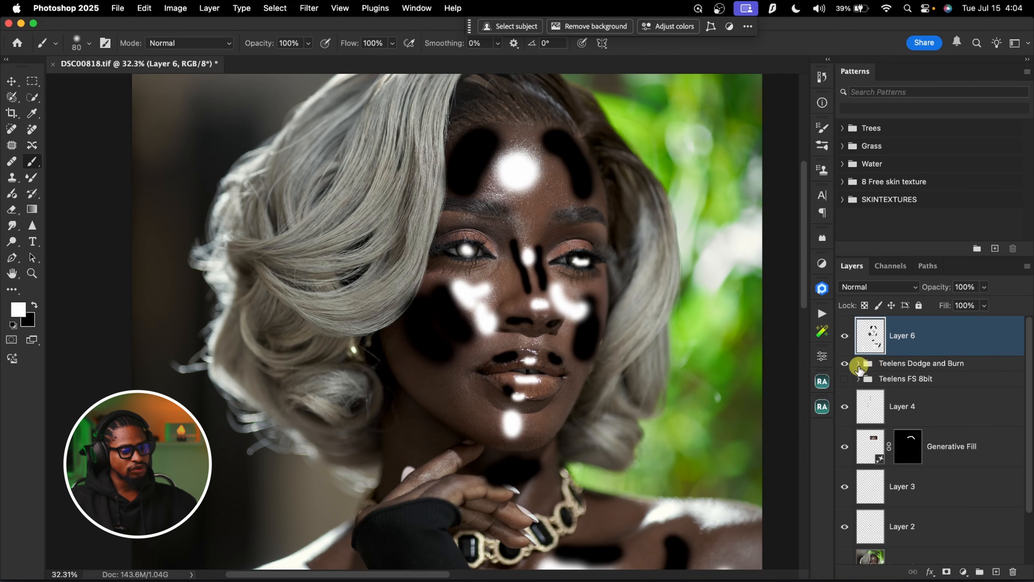
Expand the Teelens Dodge and Burn group and paint thin black marks along both eyelid creases
{"action": "left_click", "coordinate": [858, 364]}
{"action": "key", "text": "x"}
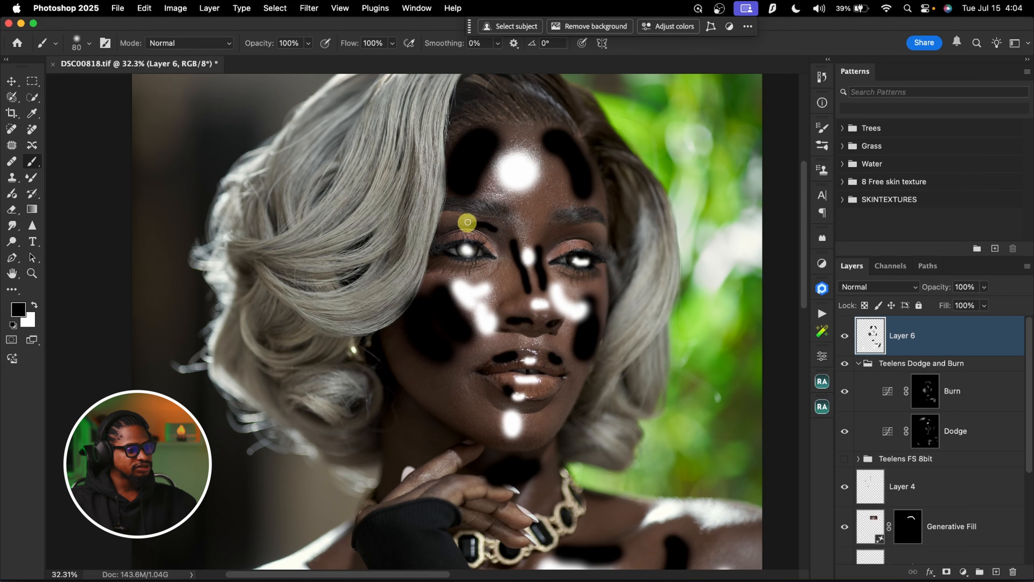
{"action": "left_click_drag", "start_coordinate": [584, 235], "coordinate": [566, 237]}
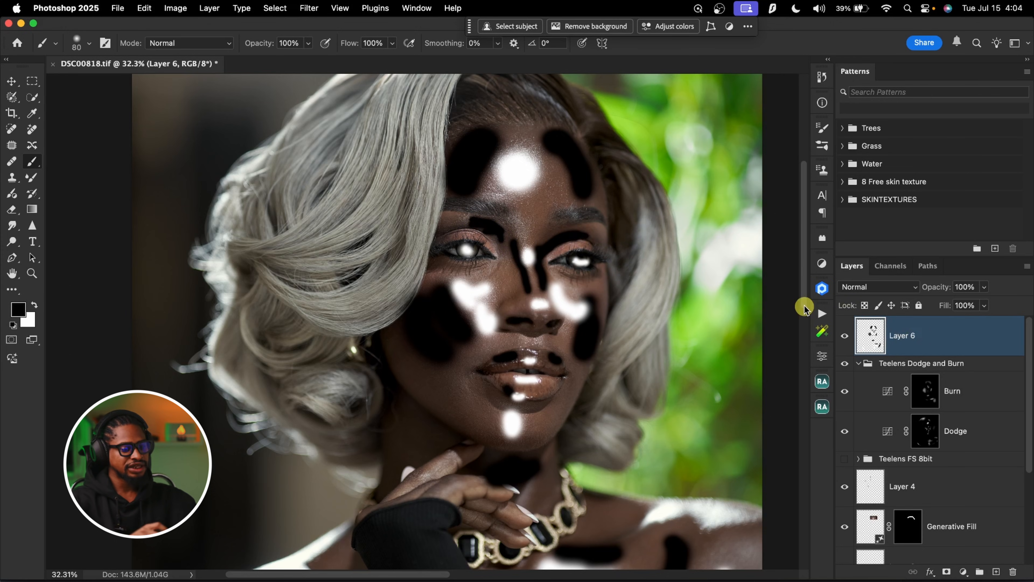
Delete Layer 6 with the illustrative black and white marks
{"action": "key", "text": "super+space"}
{"action": "left_click_drag", "start_coordinate": [561, 248], "coordinate": [526, 250]}
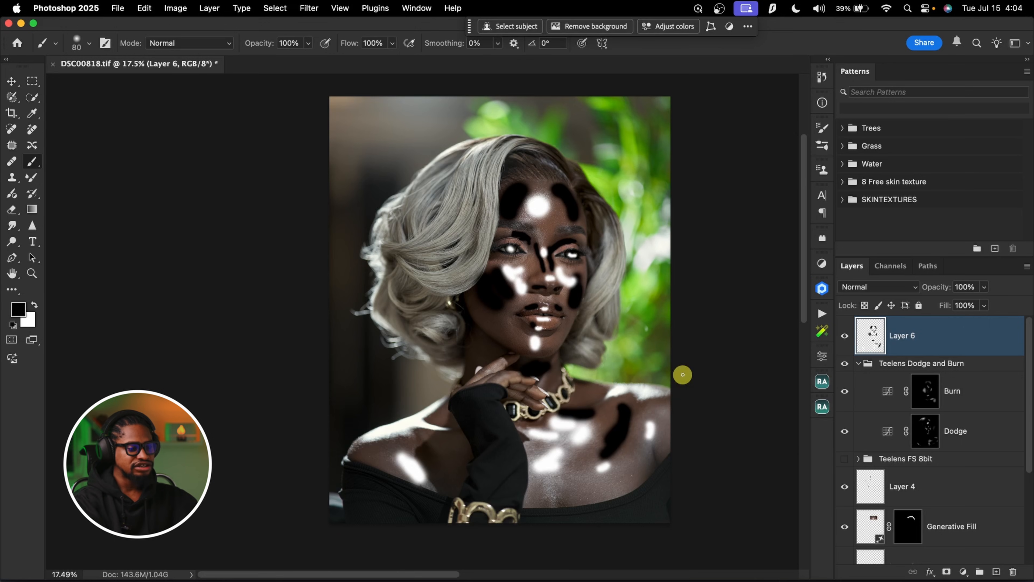
{"action": "key", "text": "Delete"}
On the Burn layer mask, paint white beneath the eyes and beside the nose with a size 90 brush at 3% flow
{"action": "left_click", "coordinate": [926, 350]}
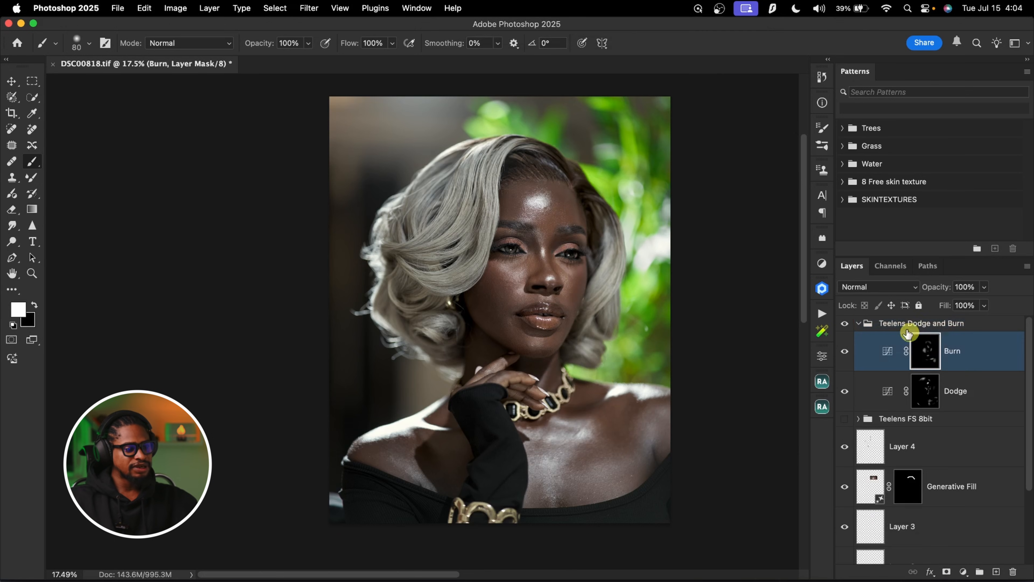
{"action": "key", "text": "super+space"}
{"action": "left_click_drag", "start_coordinate": [491, 240], "coordinate": [526, 239]}
{"action": "key", "text": "shift+0"}
{"action": "key", "text": "shift+3"}
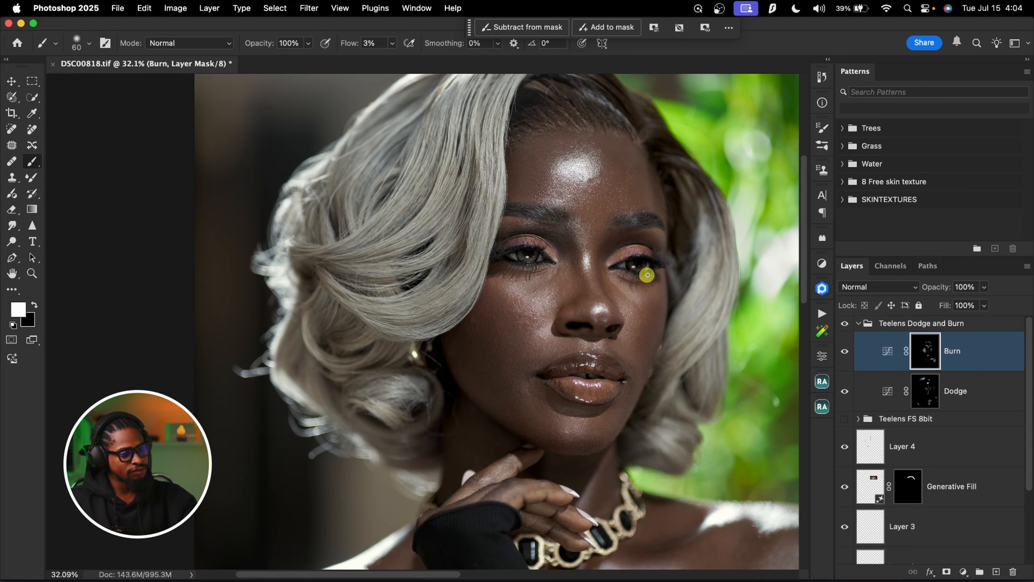
{"action": "key", "text": "bracketright"}
{"action": "key", "text": "bracketright"}
{"action": "key", "text": "bracketright"}
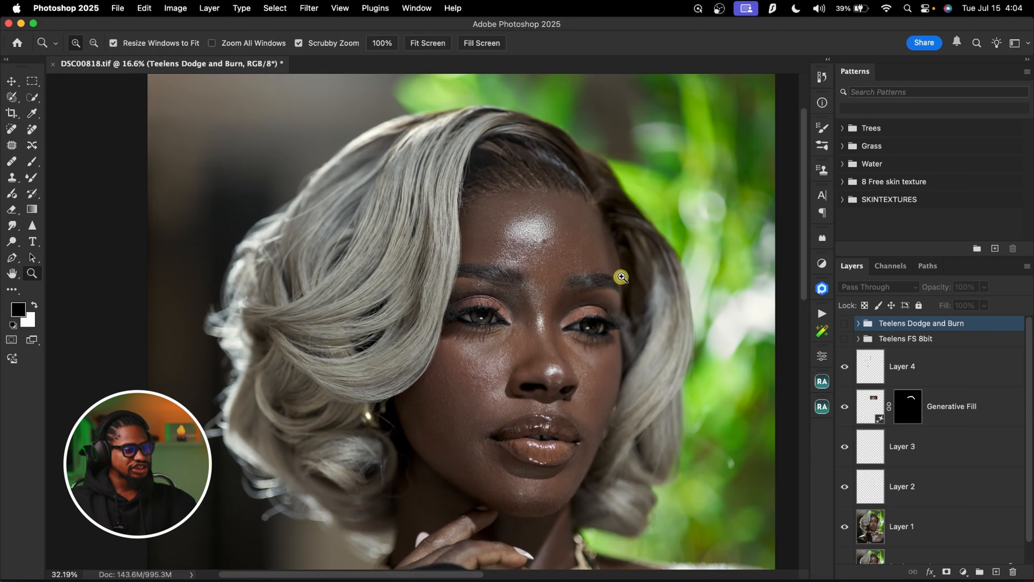
{"action": "left_click", "coordinate": [619, 274]}
{"action": "left_click_drag", "start_coordinate": [618, 337], "coordinate": [645, 270]}
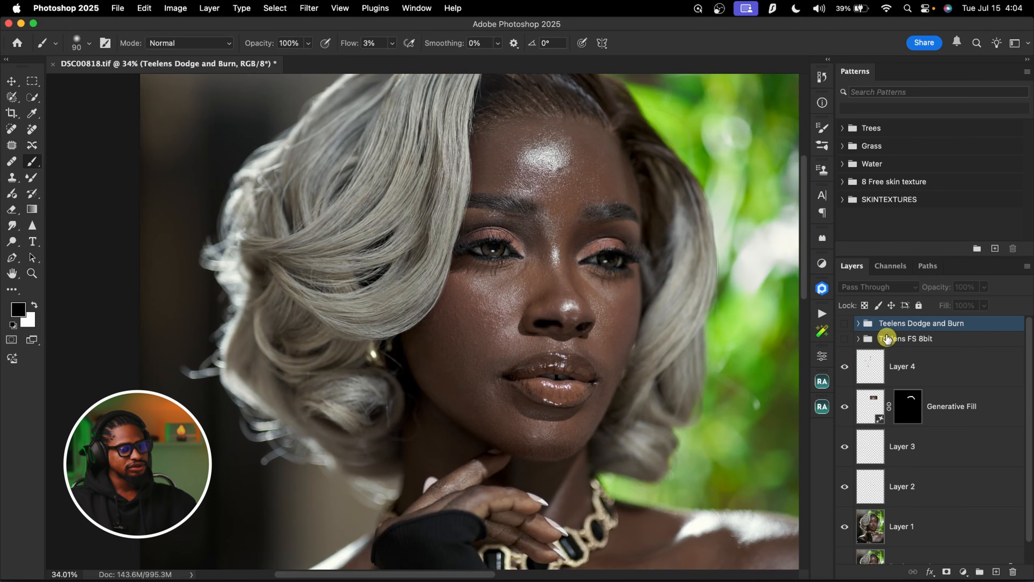
Toggle the Teelens Dodge and Burn group's visibility to compare the face before and after
{"action": "left_click", "coordinate": [846, 324]}
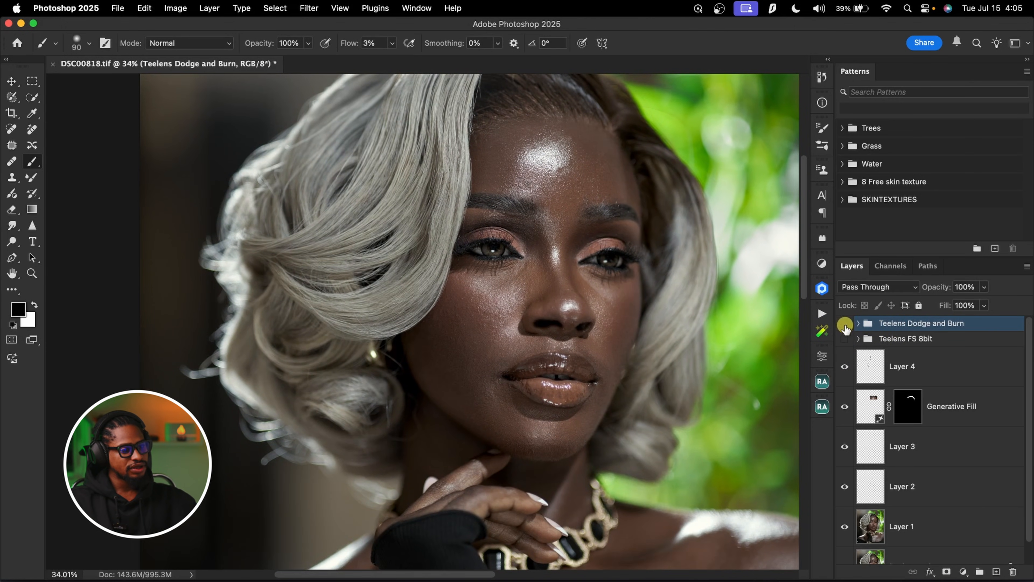
{"action": "left_click", "coordinate": [846, 325]}
{"action": "left_click", "coordinate": [845, 325]}
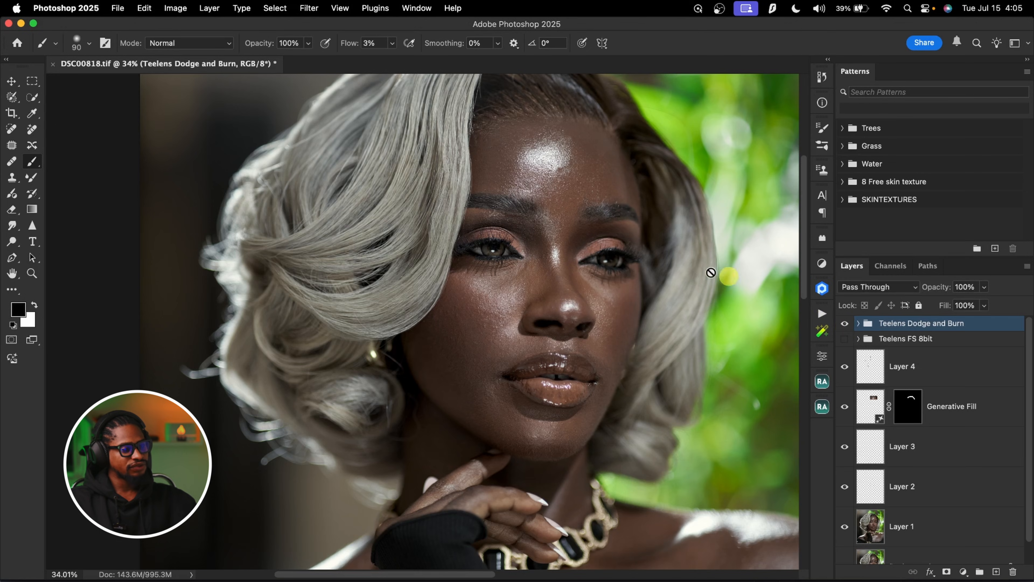
{"action": "key", "text": "z"}
{"action": "left_click_drag", "start_coordinate": [602, 254], "coordinate": [564, 257]}
{"action": "key", "text": "b"}
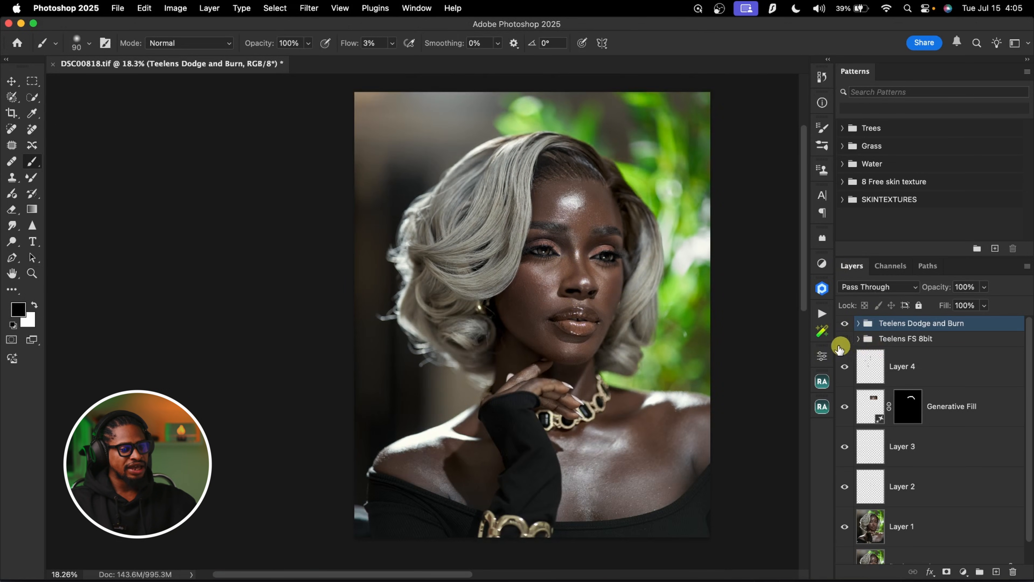
Turn the Teelens FS 8bit group back on and compare the portrait with the dodge and burn group hidden and shown
{"action": "key", "text": "z"}
{"action": "left_click_drag", "start_coordinate": [599, 270], "coordinate": [697, 319]}
{"action": "key", "text": "b"}
{"action": "left_click", "coordinate": [846, 325]}
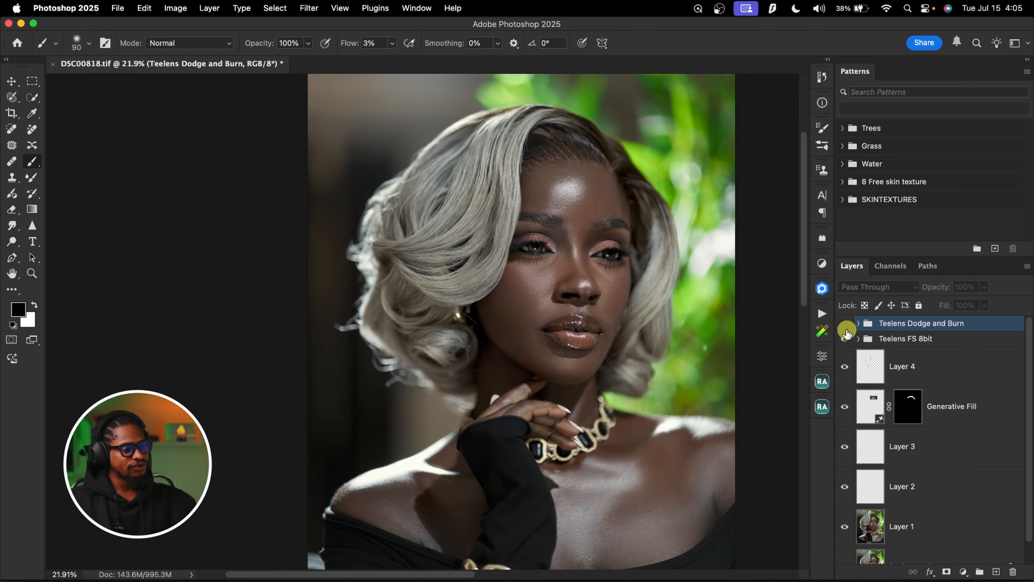
{"action": "left_click", "coordinate": [846, 326]}
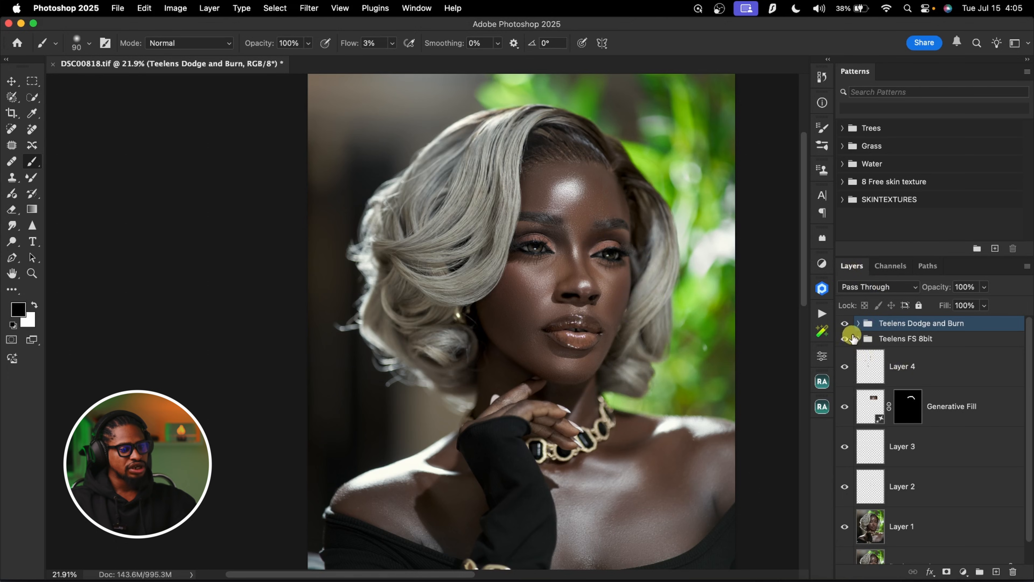
Set the feather of the Burn layer mask to 106.9 px
{"action": "left_click", "coordinate": [859, 324]}
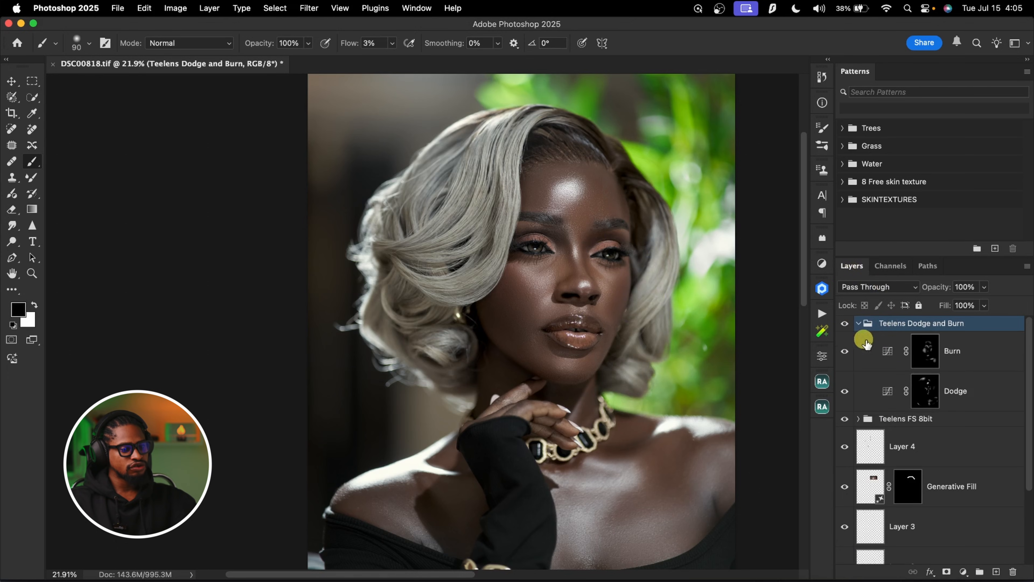
{"action": "left_click", "coordinate": [927, 353]}
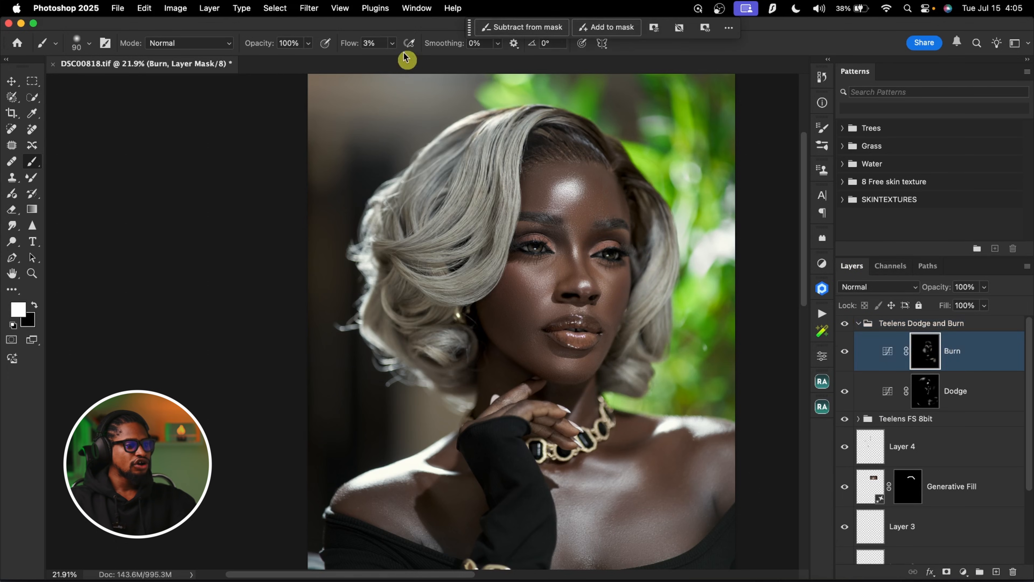
{"action": "left_click", "coordinate": [416, 8]}
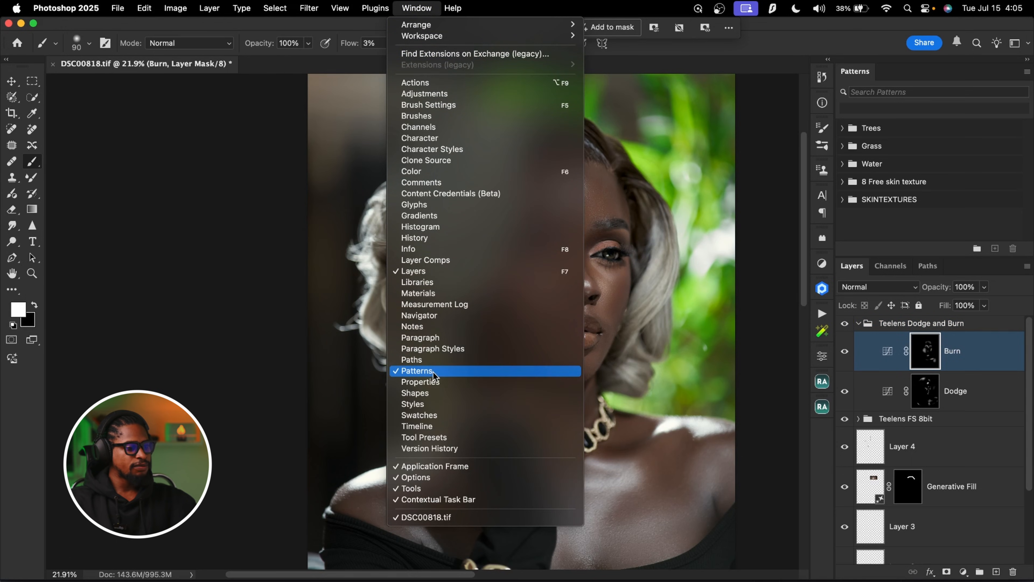
{"action": "left_click", "coordinate": [438, 382]}
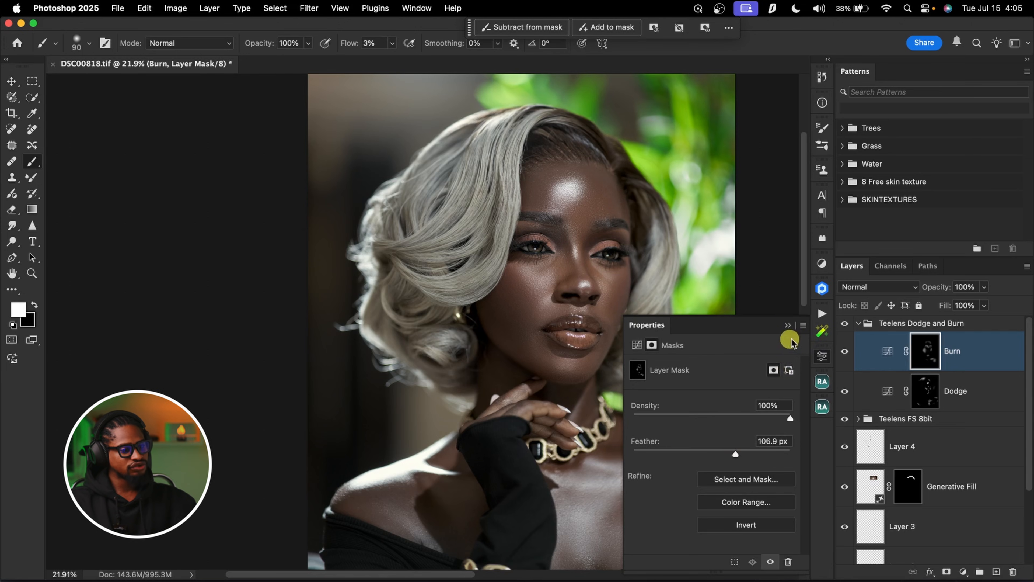
{"action": "left_click", "coordinate": [789, 326]}
Set the feather of the Dodge layer mask to 117.7 px
{"action": "left_click", "coordinate": [925, 392]}
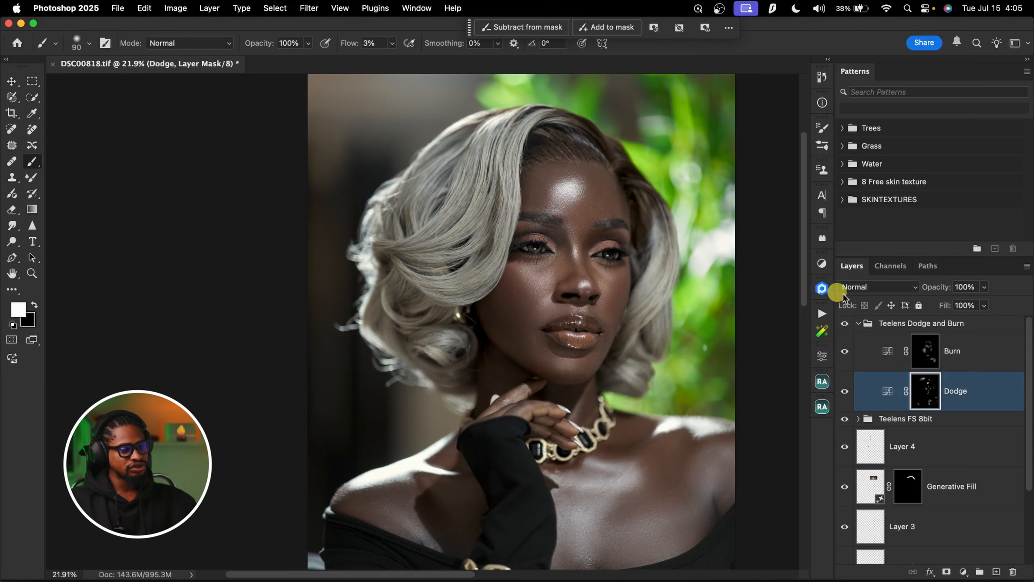
{"action": "left_click", "coordinate": [823, 359]}
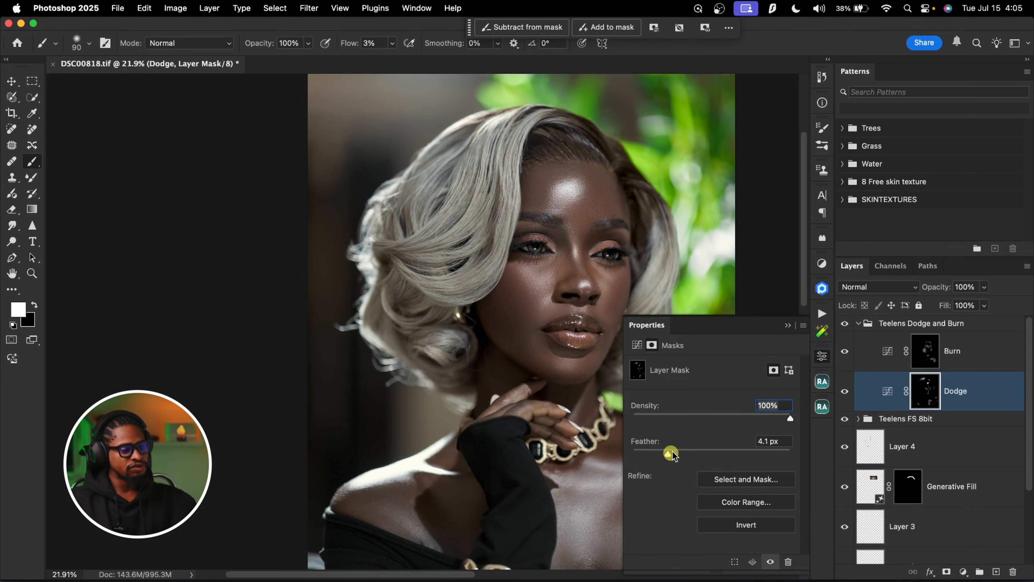
{"action": "left_click_drag", "start_coordinate": [721, 452], "coordinate": [733, 454]}
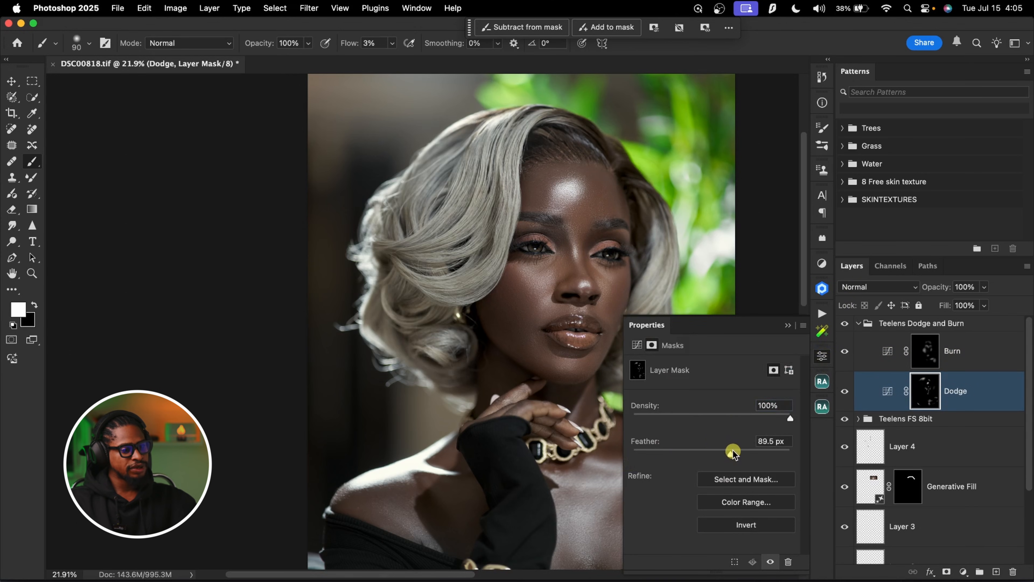
{"action": "left_click", "coordinate": [790, 328]}
Collapse the Teelens Dodge and Burn group and examine the retouched skin around the eyes up close and from a distance
{"action": "left_click", "coordinate": [850, 324]}
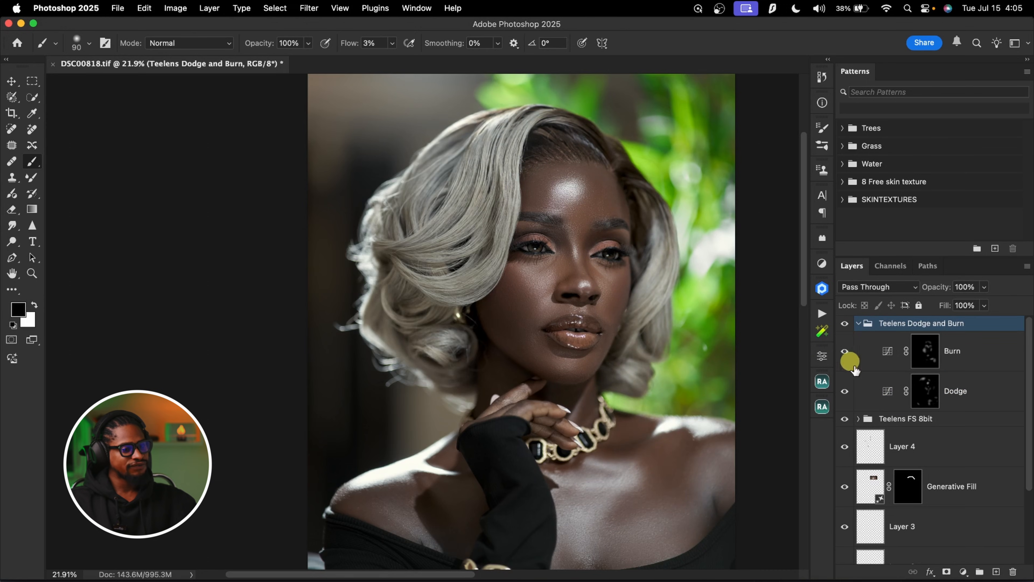
{"action": "left_click", "coordinate": [858, 323]}
{"action": "key", "text": "z"}
{"action": "mouse_move", "coordinate": [564, 266]}
{"action": "left_mouse_down"}
{"action": "mouse_move", "coordinate": [548, 282]}
{"action": "mouse_move", "coordinate": [639, 247]}
{"action": "left_mouse_up"}
{"action": "key", "text": "b"}
{"action": "key", "text": "z"}
{"action": "left_click_drag", "start_coordinate": [556, 261], "coordinate": [709, 289]}
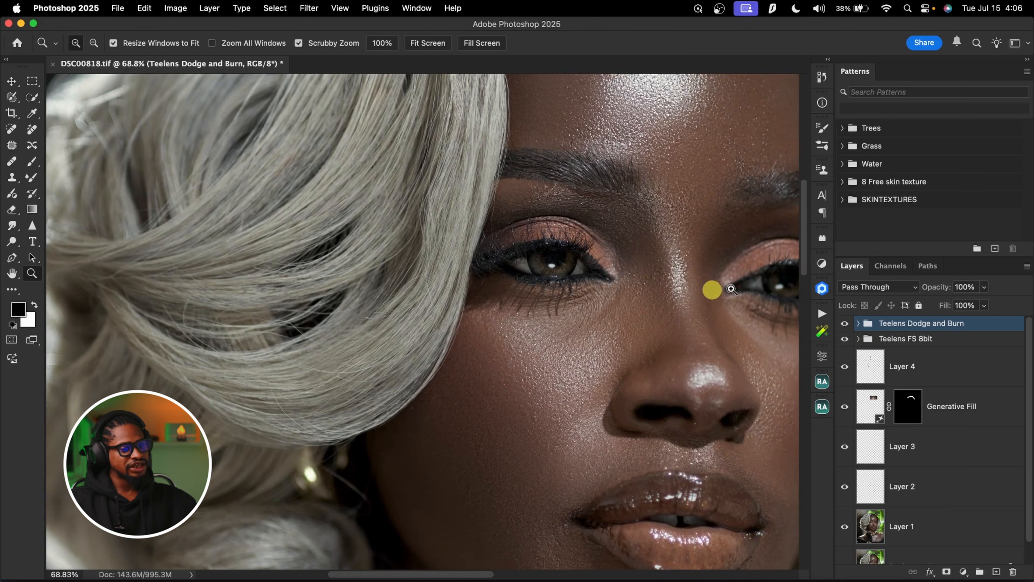
{"action": "key", "text": "b"}
{"action": "key", "text": "z"}
{"action": "left_click_drag", "start_coordinate": [570, 259], "coordinate": [517, 297]}
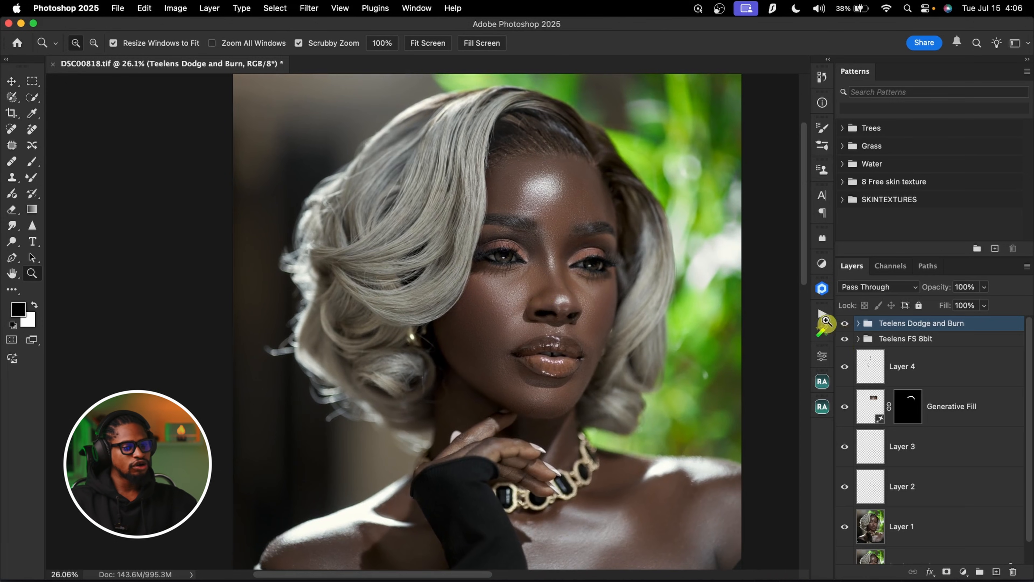
Run the Eyes & Teeth whitening action on the portrait
{"action": "left_click", "coordinate": [822, 314]}
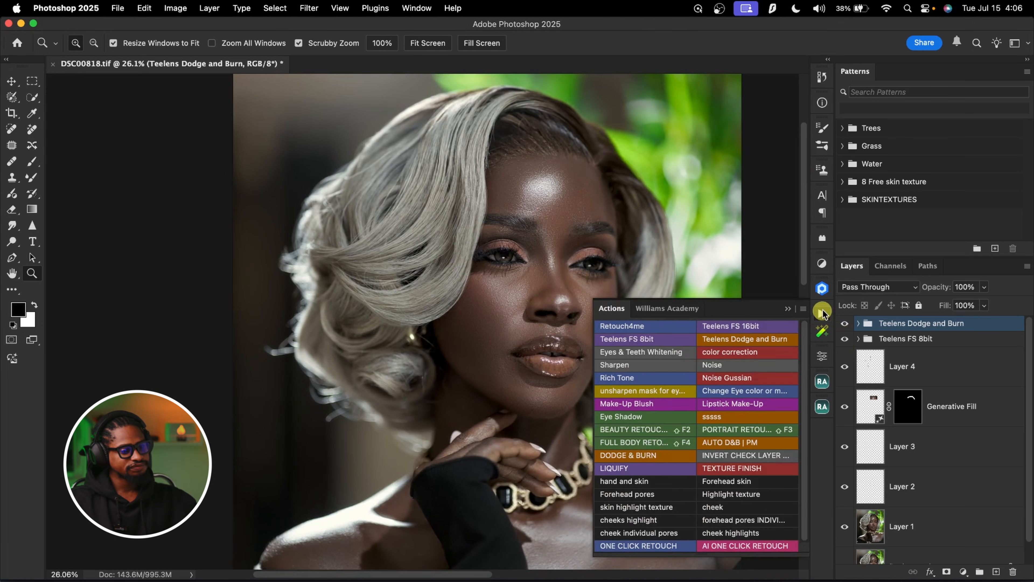
{"action": "left_click", "coordinate": [654, 353]}
{"action": "left_click", "coordinate": [788, 309]}
Paint white over the whites of both eyes on the Eyes & Teeth whitening mask with a 40 px brush at 100% flow
{"action": "key", "text": "z"}
{"action": "left_click_drag", "start_coordinate": [508, 246], "coordinate": [561, 259]}
{"action": "key", "text": "b"}
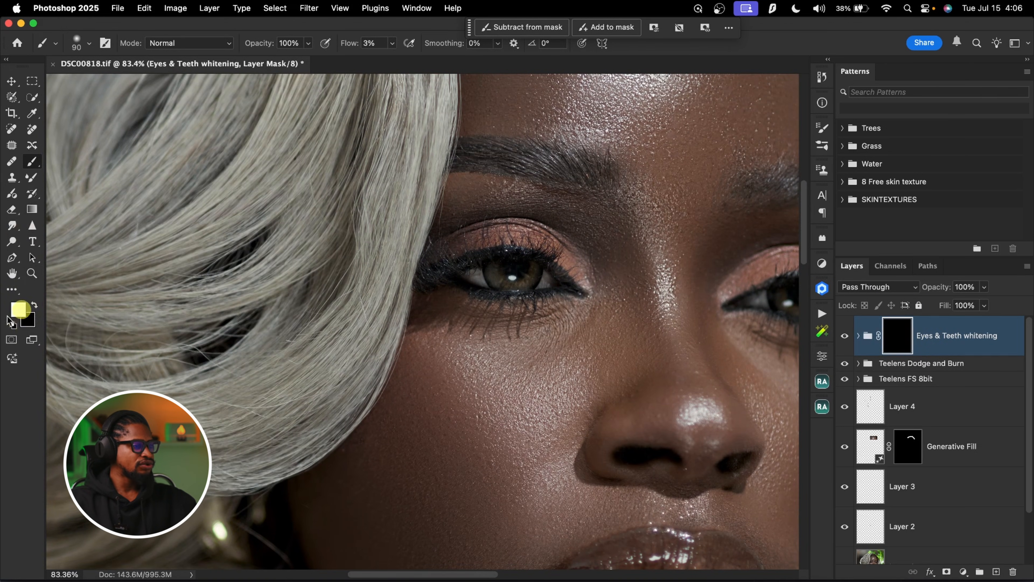
{"action": "left_click_drag", "start_coordinate": [345, 44], "coordinate": [554, 31]}
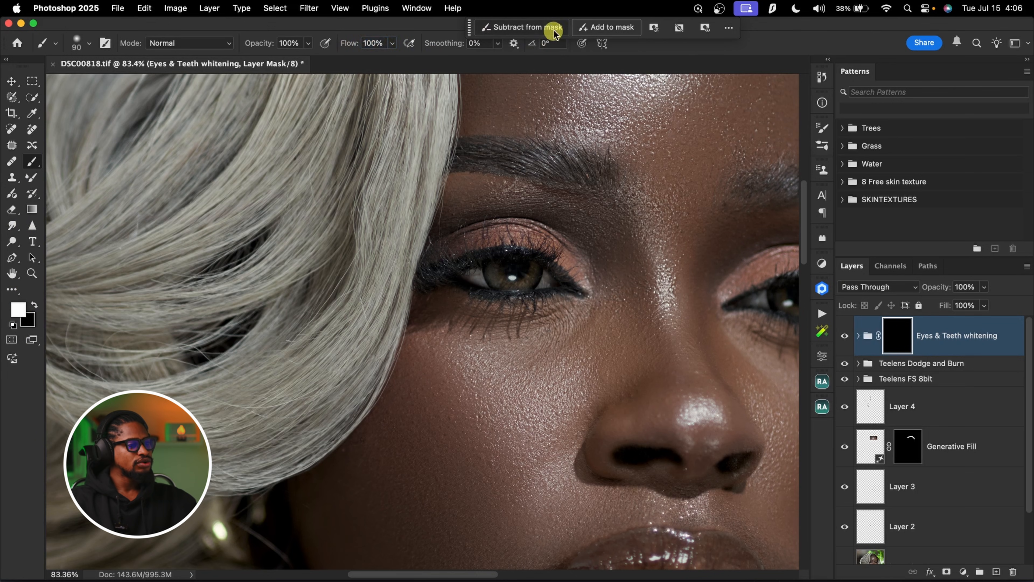
{"action": "key", "text": "bracketleft"}
{"action": "key", "text": "bracketleft"}
{"action": "key", "text": "bracketleft"}
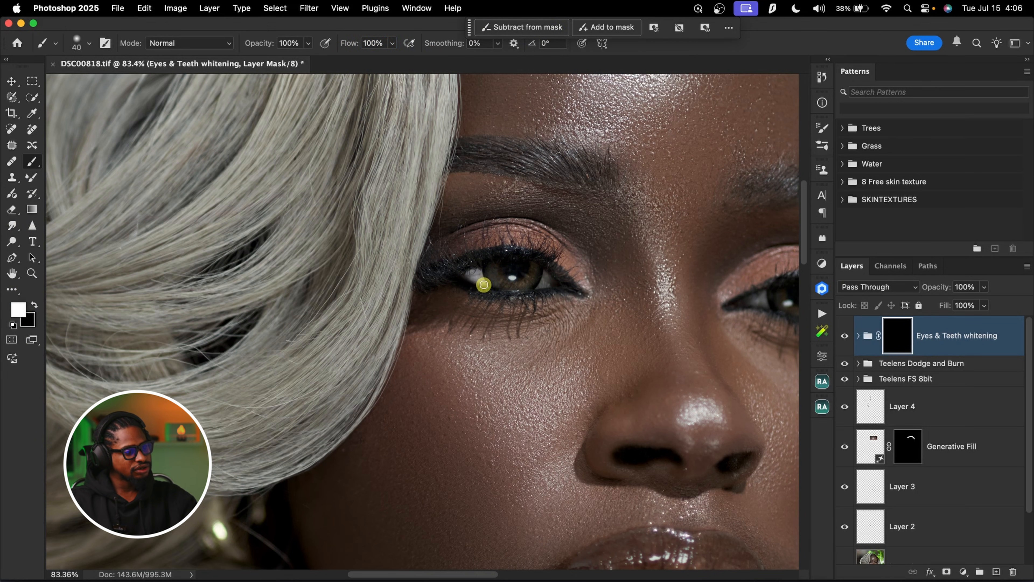
{"action": "left_click_drag", "start_coordinate": [518, 284], "coordinate": [540, 284]}
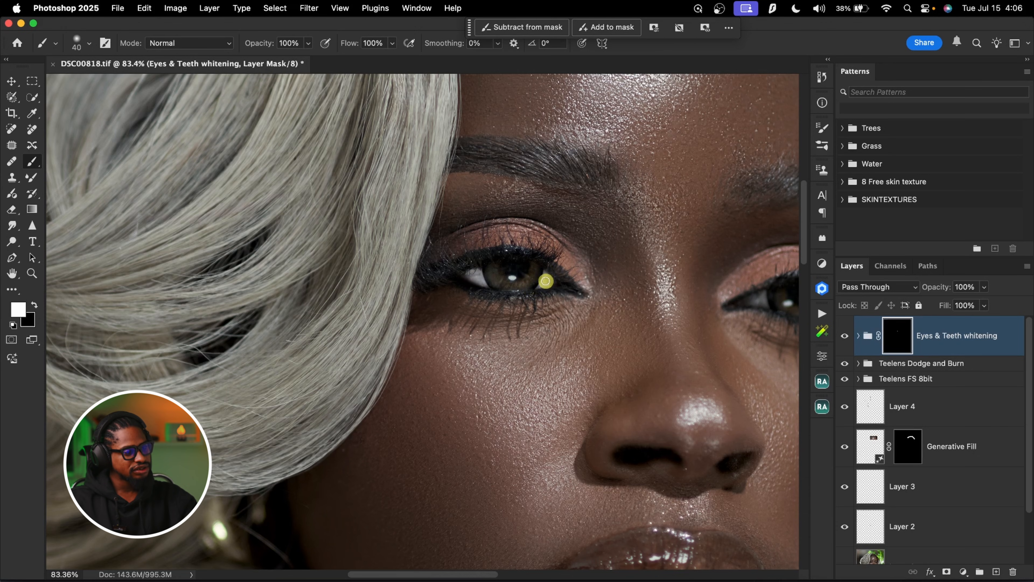
{"action": "left_click_drag", "start_coordinate": [686, 323], "coordinate": [527, 300]}
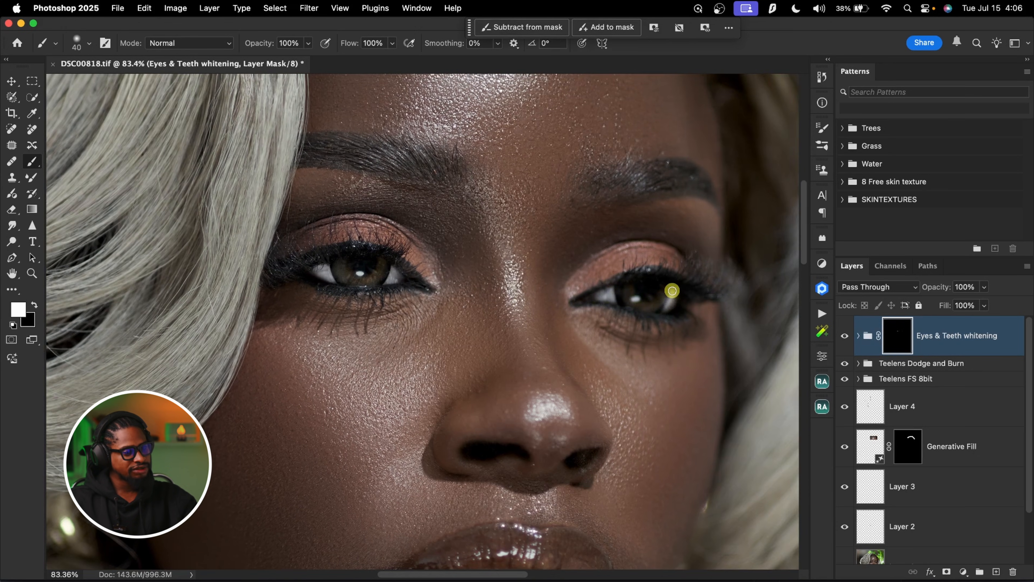
Paint the whitening in over the teeth with a 25 px white brush and clean up the tooth edges with black
{"action": "key", "text": "z"}
{"action": "left_click_drag", "start_coordinate": [647, 281], "coordinate": [624, 281]}
{"action": "key", "text": "b"}
{"action": "left_click_drag", "start_coordinate": [616, 370], "coordinate": [641, 245]}
{"action": "key", "text": "z"}
{"action": "left_click_drag", "start_coordinate": [573, 393], "coordinate": [611, 394]}
{"action": "key", "text": "b"}
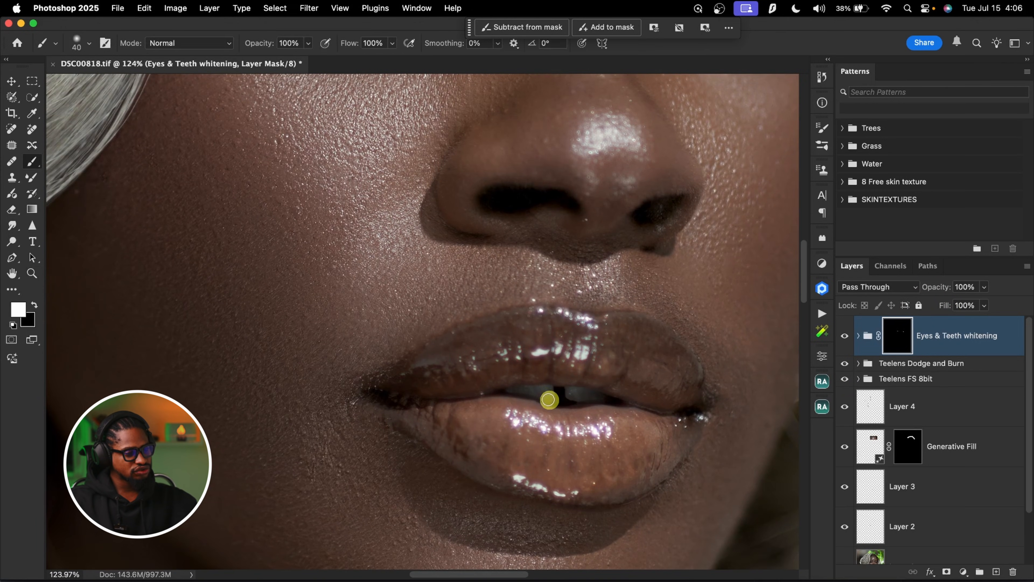
{"action": "key", "text": "bracketleft"}
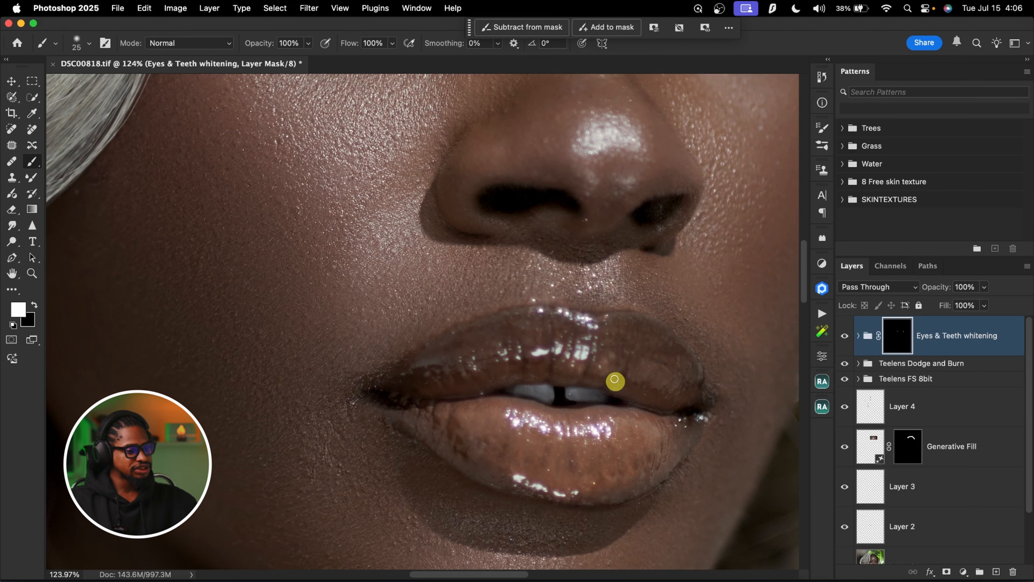
{"action": "key", "text": "x"}
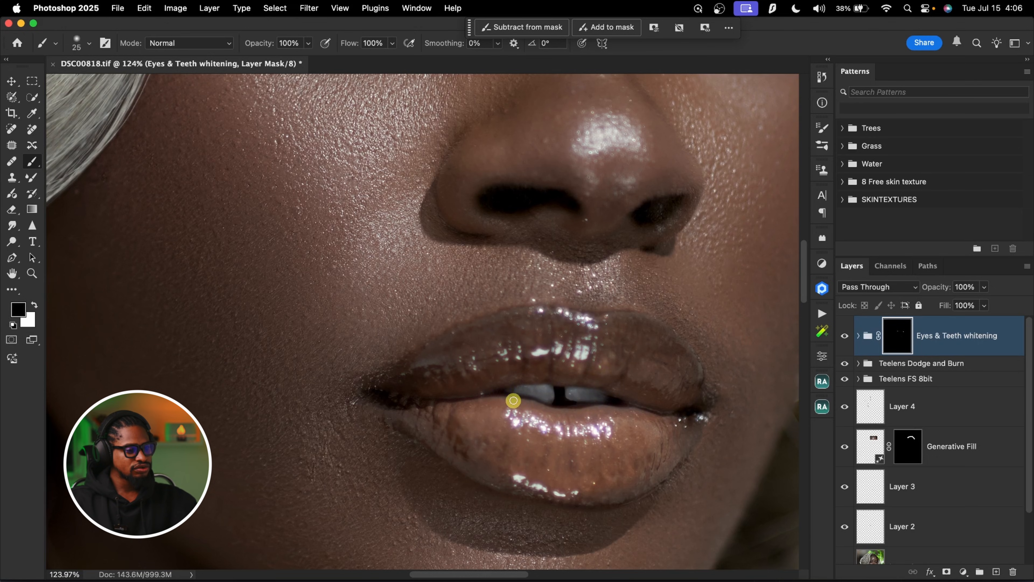
Set the Eyes & Teeth whitening group's opacity to 51% and compare the portrait with and without it
{"action": "key", "text": "z"}
{"action": "mouse_move", "coordinate": [628, 386]}
{"action": "left_mouse_down"}
{"action": "mouse_move", "coordinate": [604, 330]}
{"action": "mouse_move", "coordinate": [570, 342]}
{"action": "left_mouse_up"}
{"action": "key", "text": "b"}
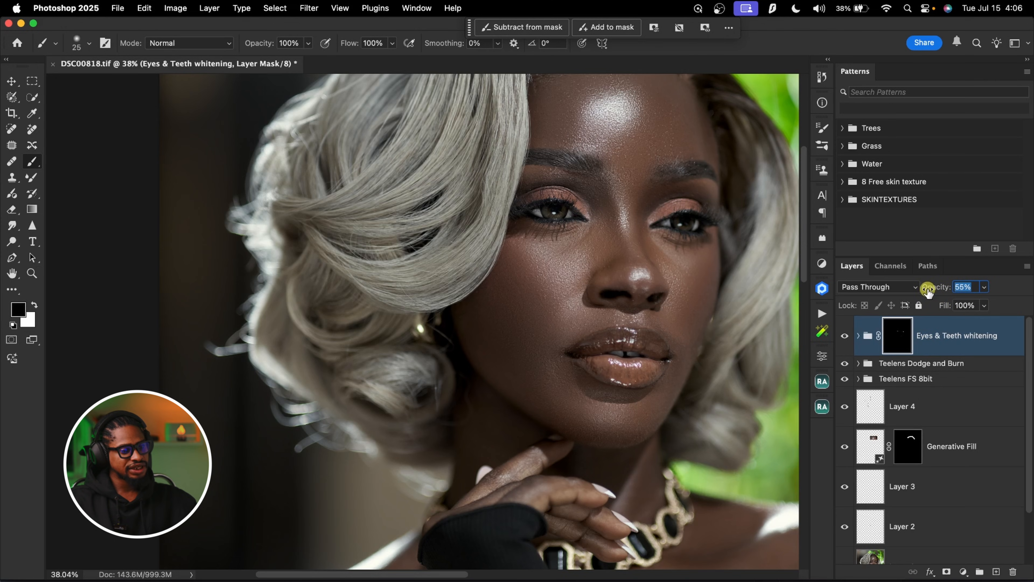
{"action": "left_click", "coordinate": [845, 336]}
{"action": "left_click", "coordinate": [844, 336]}
{"action": "key", "text": "z"}
{"action": "left_click_drag", "start_coordinate": [649, 282], "coordinate": [596, 277]}
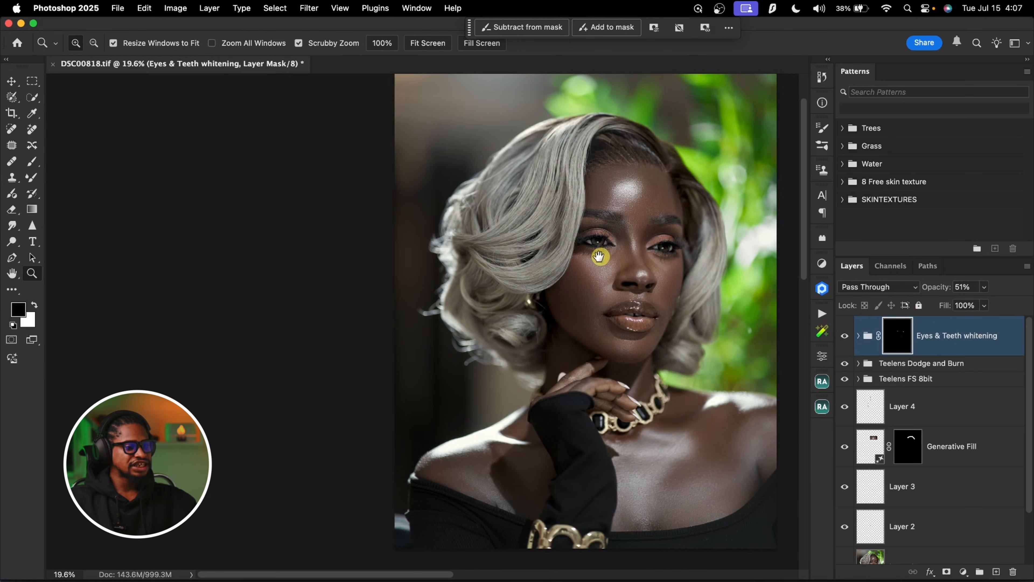
Add a Curves adjustment layer with the Lighter (RGB) preset and raise its midpoint to input 96, output 136
{"action": "scroll", "coordinate": [598, 256], "scroll_direction": "right", "scroll_amount": 5}
{"action": "key", "text": "b"}
{"action": "left_click", "coordinate": [822, 262]}
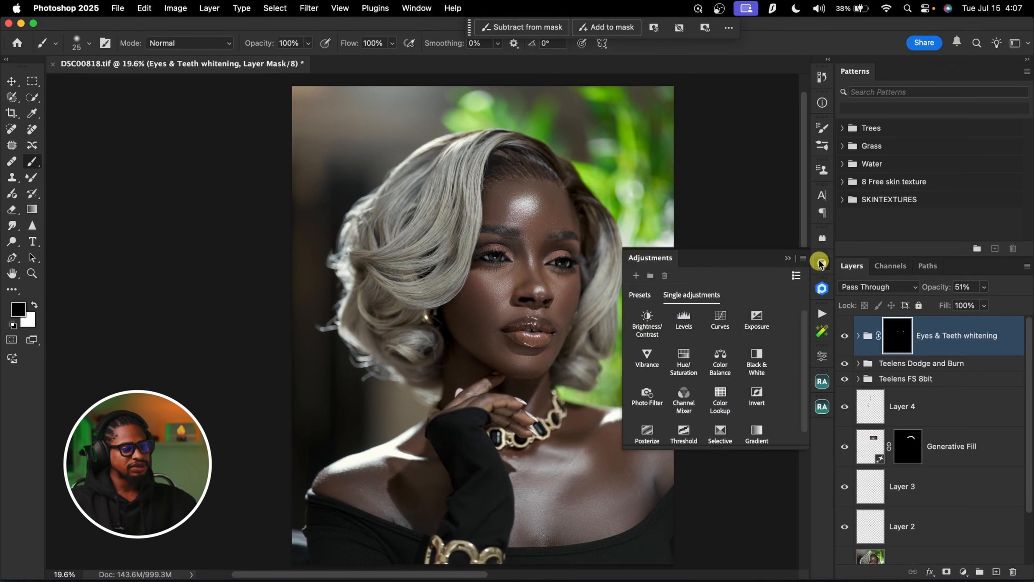
{"action": "left_click", "coordinate": [721, 322]}
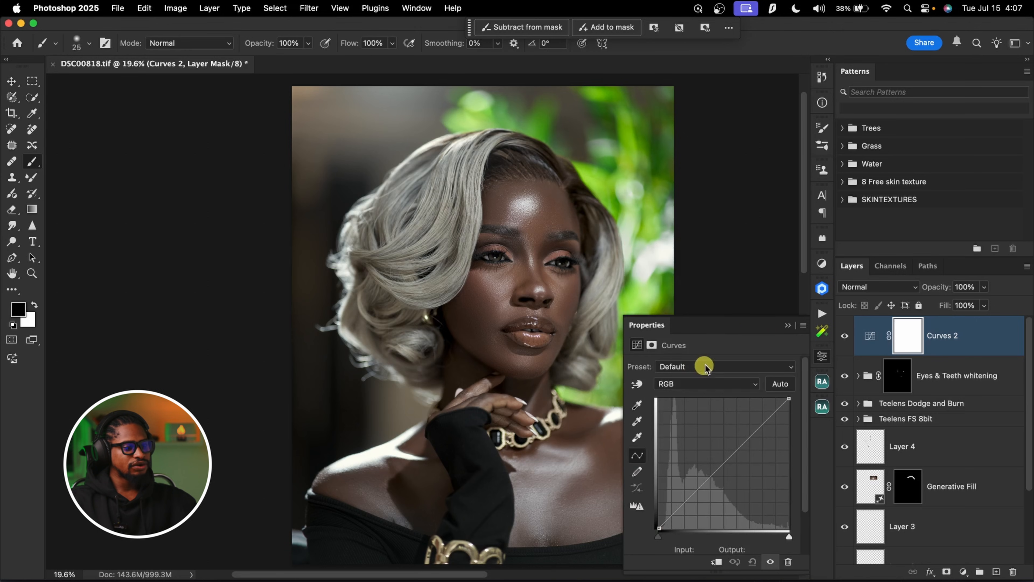
{"action": "left_click", "coordinate": [714, 366]}
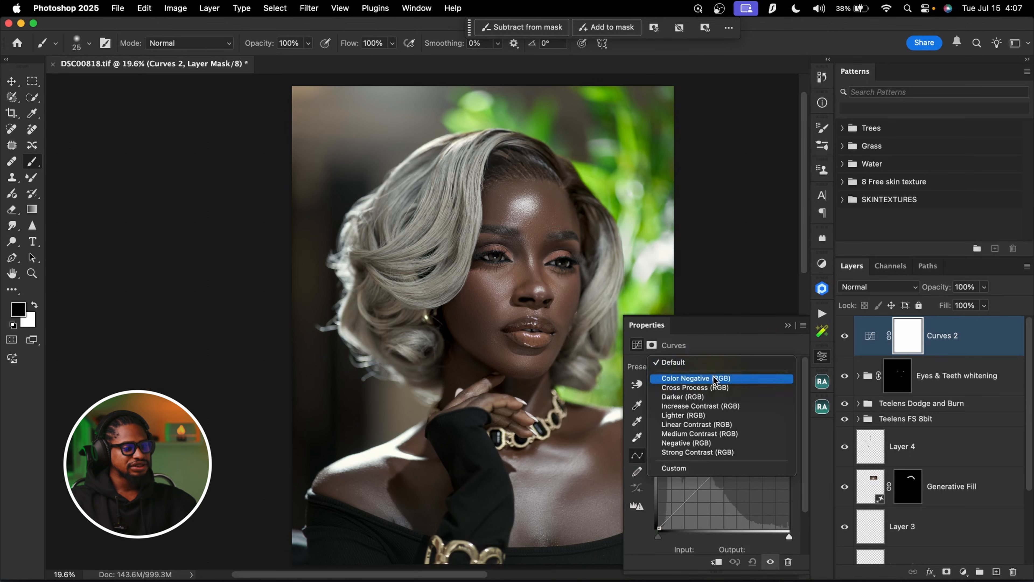
{"action": "left_click", "coordinate": [708, 416]}
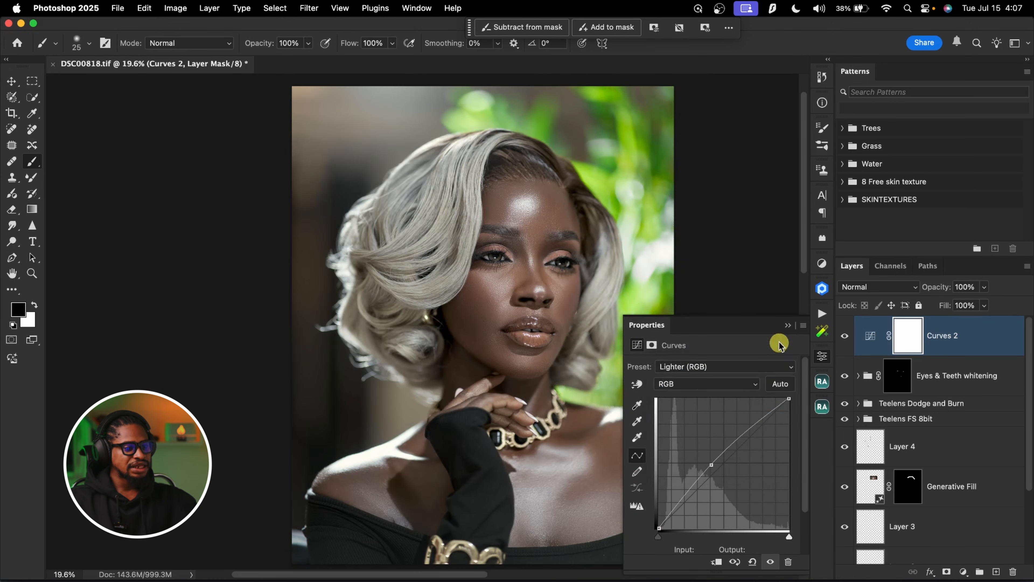
{"action": "left_click_drag", "start_coordinate": [711, 466], "coordinate": [708, 459]}
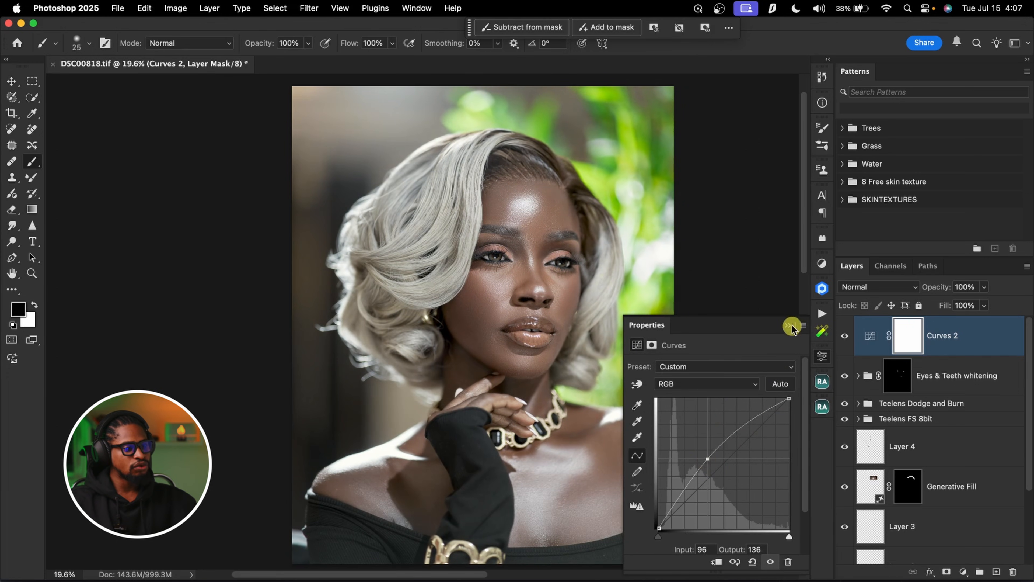
{"action": "left_click", "coordinate": [788, 326]}
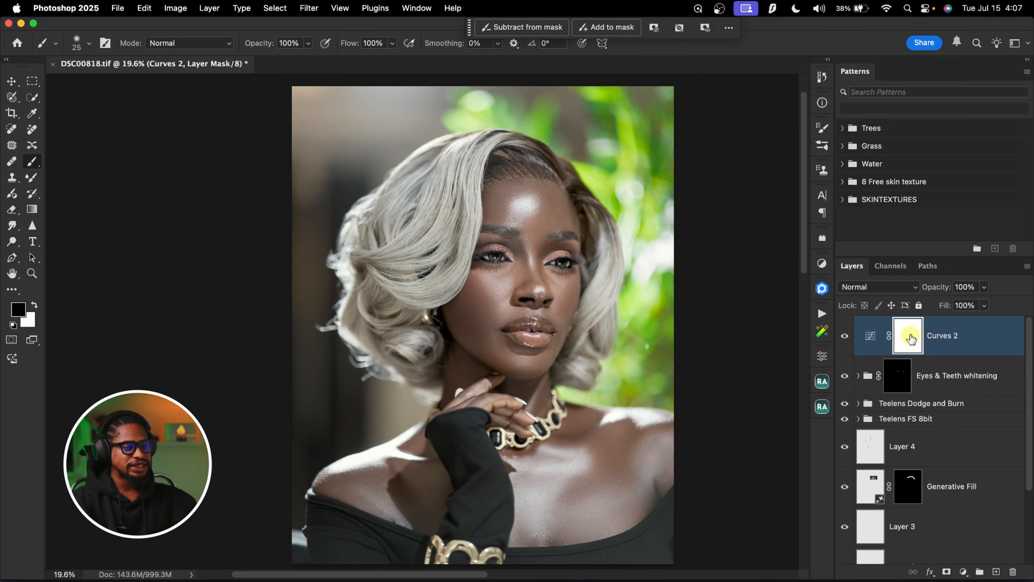
Invert the Curves 2 mask to black and paint white over the eye beside the swept hair, enlarging the brush to 250 px
{"action": "key", "text": "super+i"}
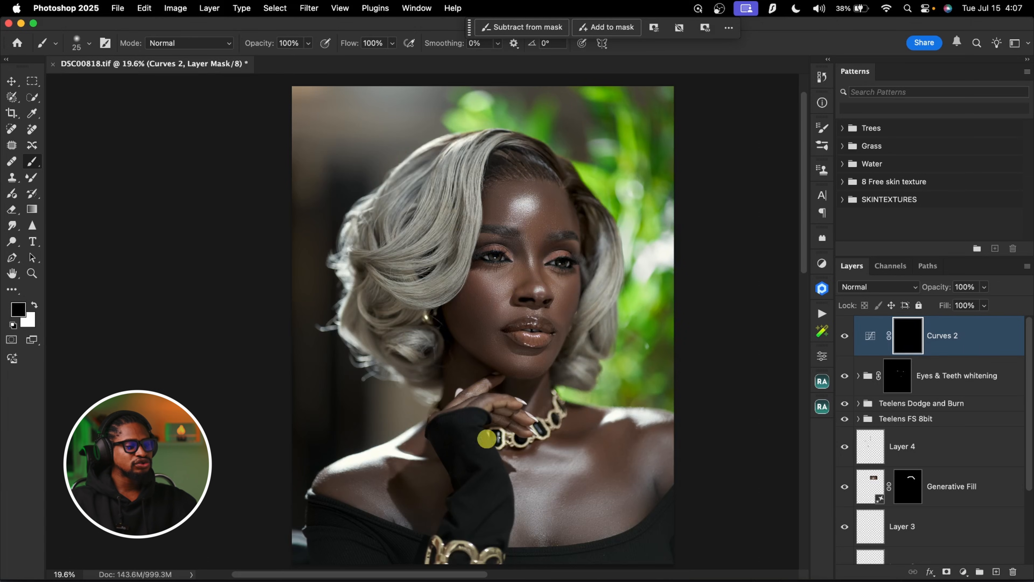
{"action": "key", "text": "z"}
{"action": "left_click", "coordinate": [521, 257]}
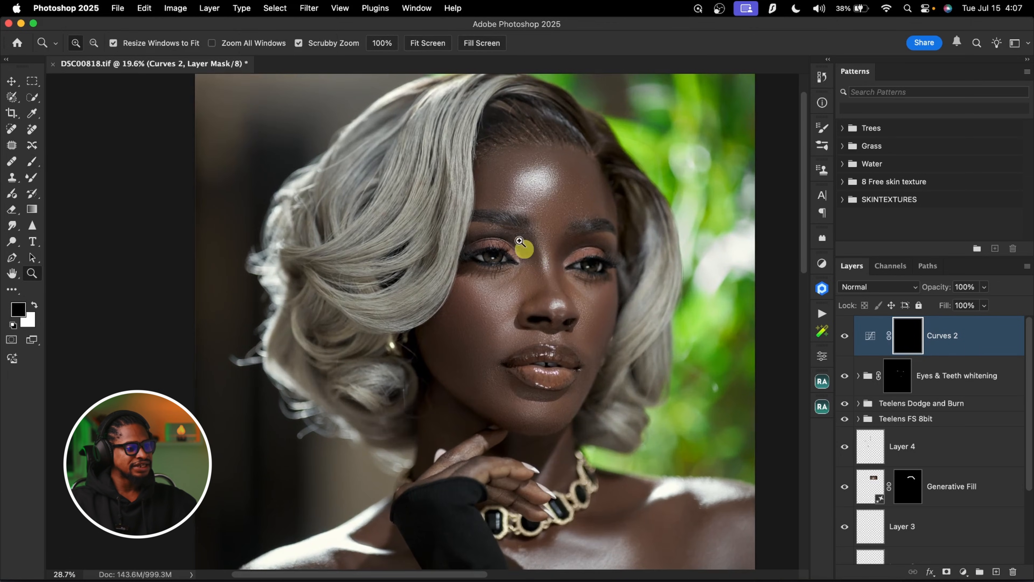
{"action": "left_click", "coordinate": [530, 251]}
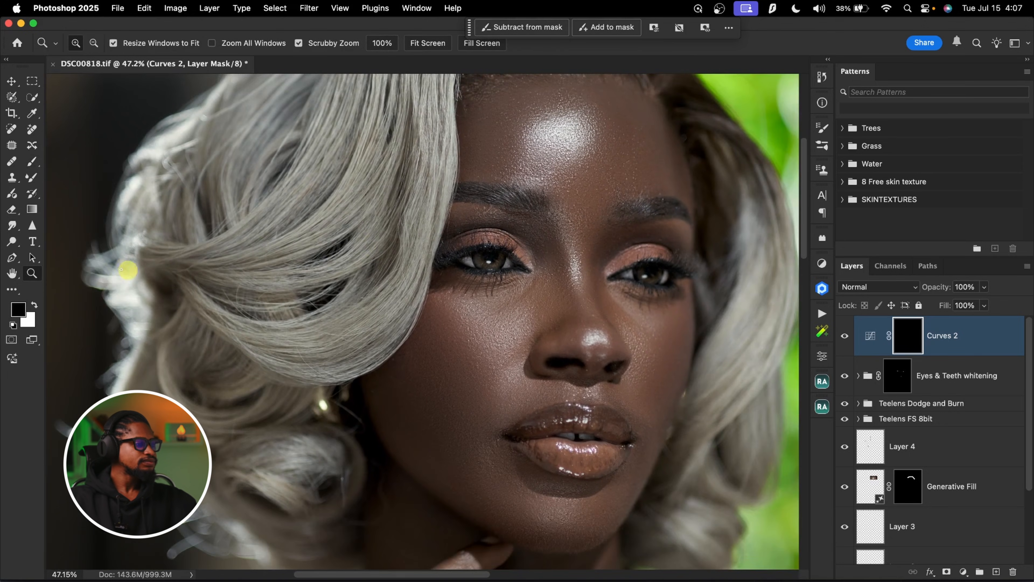
{"action": "left_click", "coordinate": [34, 160]}
{"action": "left_click", "coordinate": [926, 348]}
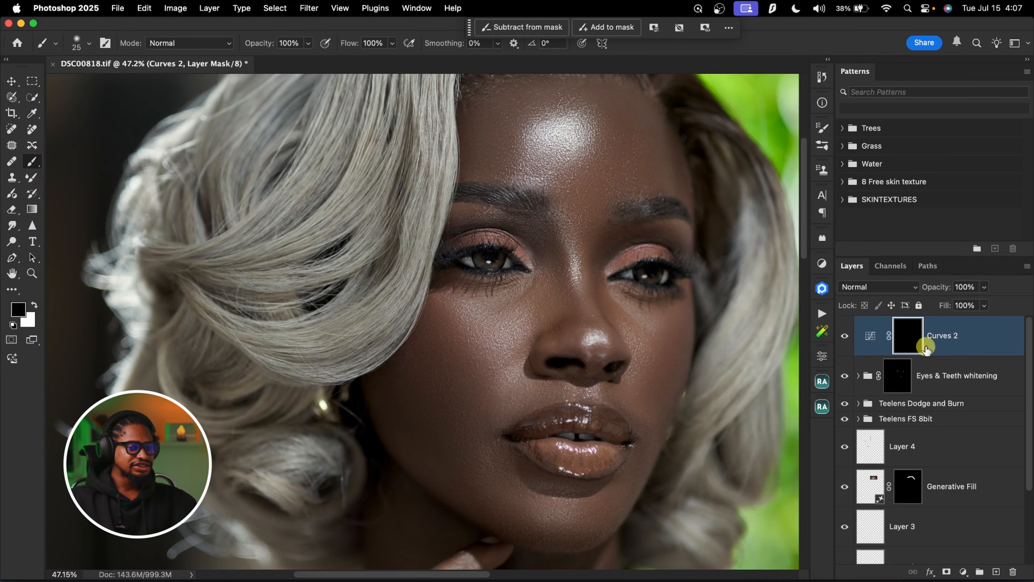
{"action": "left_click", "coordinate": [33, 308]}
{"action": "key", "text": "bracketright"}
{"action": "key", "text": "bracketright"}
{"action": "key", "text": "bracketright"}
{"action": "key", "text": "bracketright"}
{"action": "key", "text": "bracketright"}
{"action": "key", "text": "bracketright"}
{"action": "key", "text": "bracketright"}
{"action": "mouse_move", "coordinate": [479, 256]}
{"action": "left_mouse_down"}
{"action": "mouse_move", "coordinate": [500, 257]}
{"action": "mouse_move", "coordinate": [449, 255]}
{"action": "mouse_move", "coordinate": [504, 266]}
{"action": "left_mouse_up"}
{"action": "key", "text": "bracketright"}
{"action": "key", "text": "bracketright"}
{"action": "key", "text": "bracketright"}
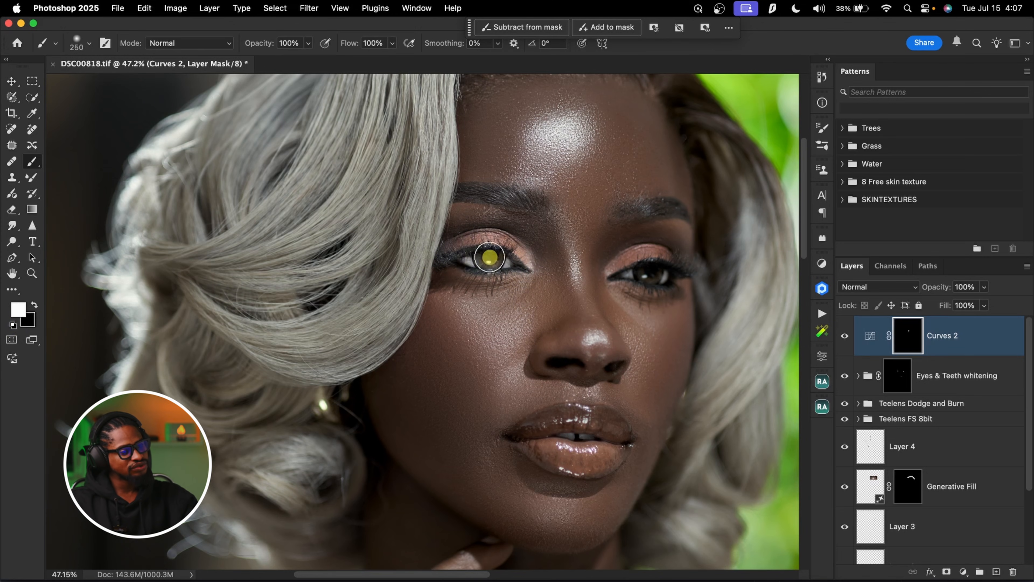
Paint the Curves 2 brightening in over the other eye and build it up around the first eye
{"action": "key", "text": "bracketleft"}
{"action": "key", "text": "bracketleft"}
{"action": "mouse_move", "coordinate": [668, 271]}
{"action": "left_mouse_down"}
{"action": "mouse_move", "coordinate": [642, 265]}
{"action": "mouse_move", "coordinate": [632, 279]}
{"action": "mouse_move", "coordinate": [675, 269]}
{"action": "mouse_move", "coordinate": [617, 265]}
{"action": "mouse_move", "coordinate": [663, 275]}
{"action": "left_mouse_up"}
{"action": "key", "text": "bracketright"}
{"action": "key", "text": "bracketright"}
{"action": "left_click", "coordinate": [501, 263]}
{"action": "left_click_drag", "start_coordinate": [501, 263], "coordinate": [487, 263]}
{"action": "key", "text": "bracketleft"}
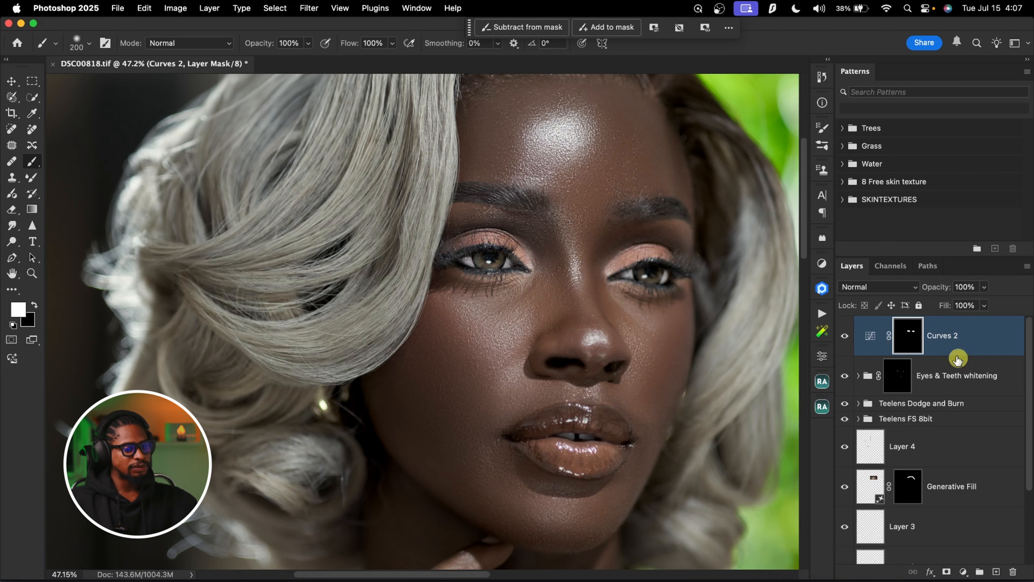
Set the Curves 2 layer's opacity to 33% and check both eyes up close
{"action": "left_click_drag", "start_coordinate": [944, 289], "coordinate": [932, 288]}
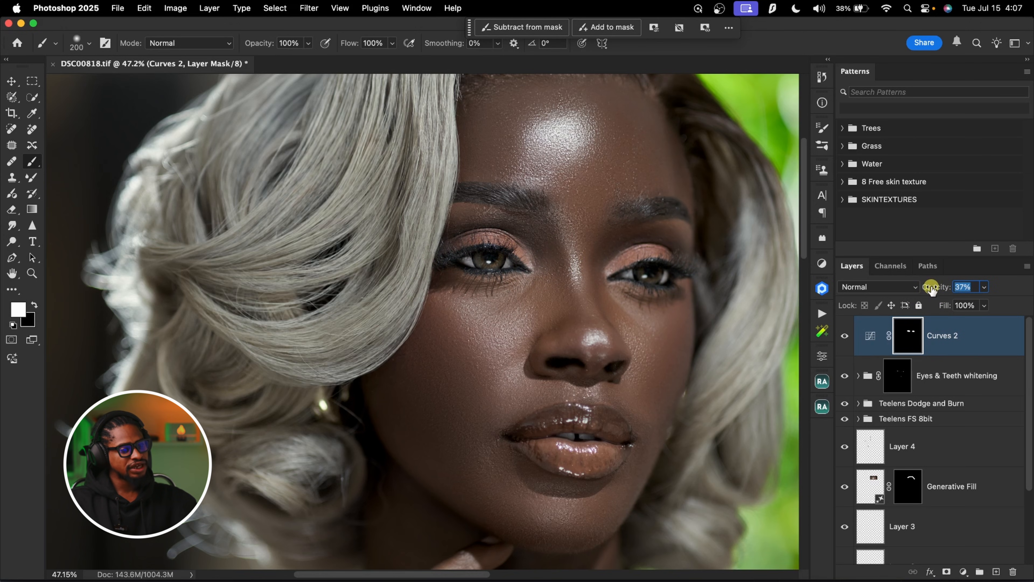
{"action": "key", "text": "z"}
{"action": "left_click_drag", "start_coordinate": [553, 268], "coordinate": [516, 275]}
{"action": "left_click_drag", "start_coordinate": [609, 305], "coordinate": [663, 282]}
{"action": "key", "text": "b"}
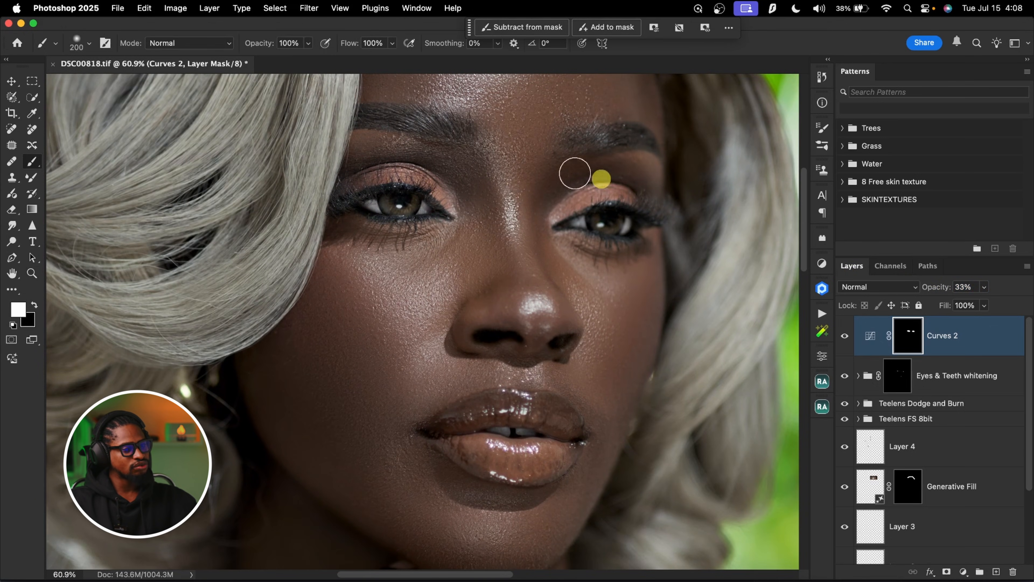
{"action": "key", "text": "z"}
{"action": "mouse_move", "coordinate": [586, 256]}
{"action": "left_mouse_down"}
{"action": "mouse_move", "coordinate": [565, 256]}
{"action": "mouse_move", "coordinate": [580, 257]}
{"action": "left_mouse_up"}
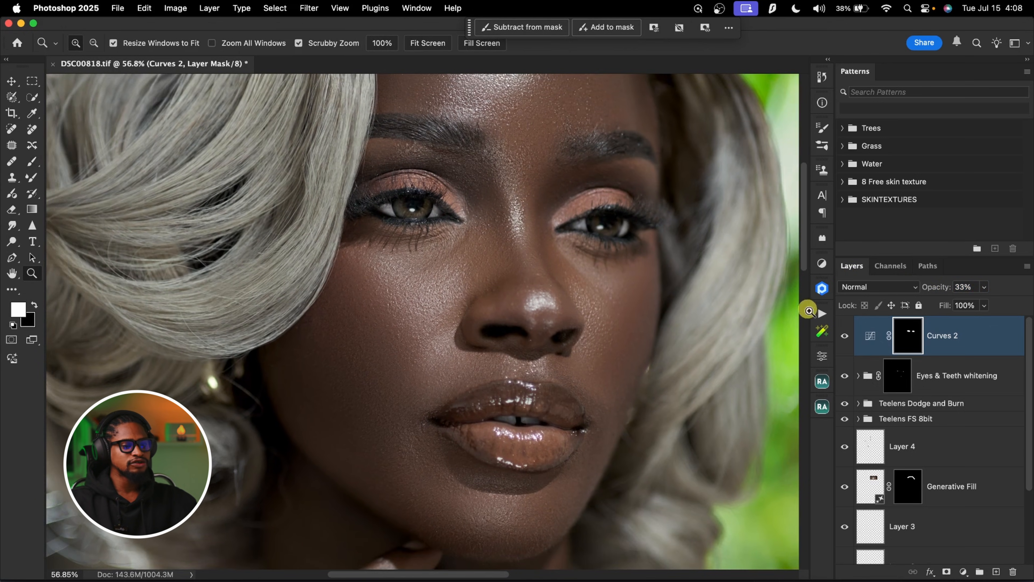
Run the unsharpen mask action for the eyes to add a sharpened layer with a black mask
{"action": "key", "text": "b"}
{"action": "left_click", "coordinate": [821, 315]}
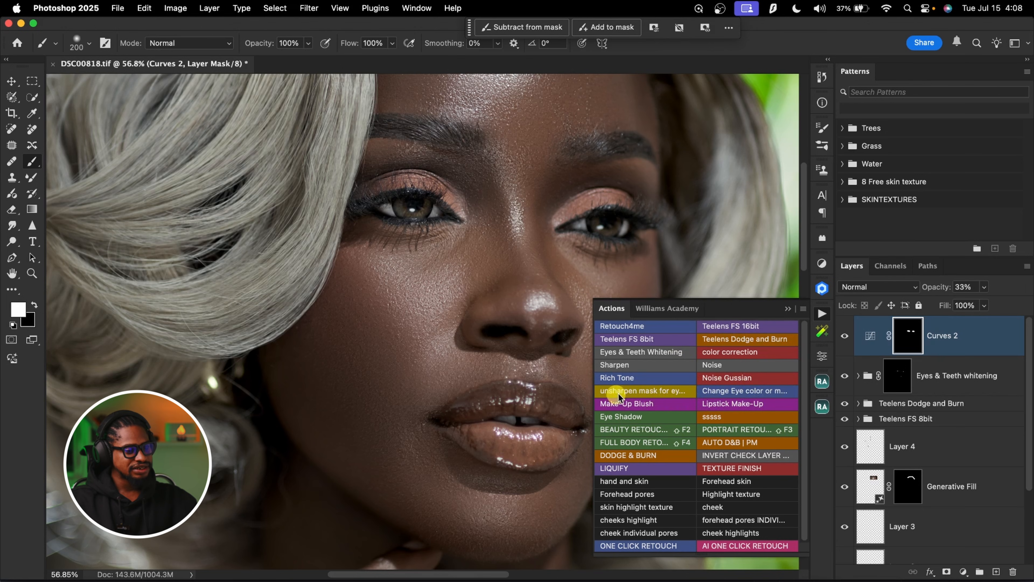
{"action": "left_click", "coordinate": [643, 391]}
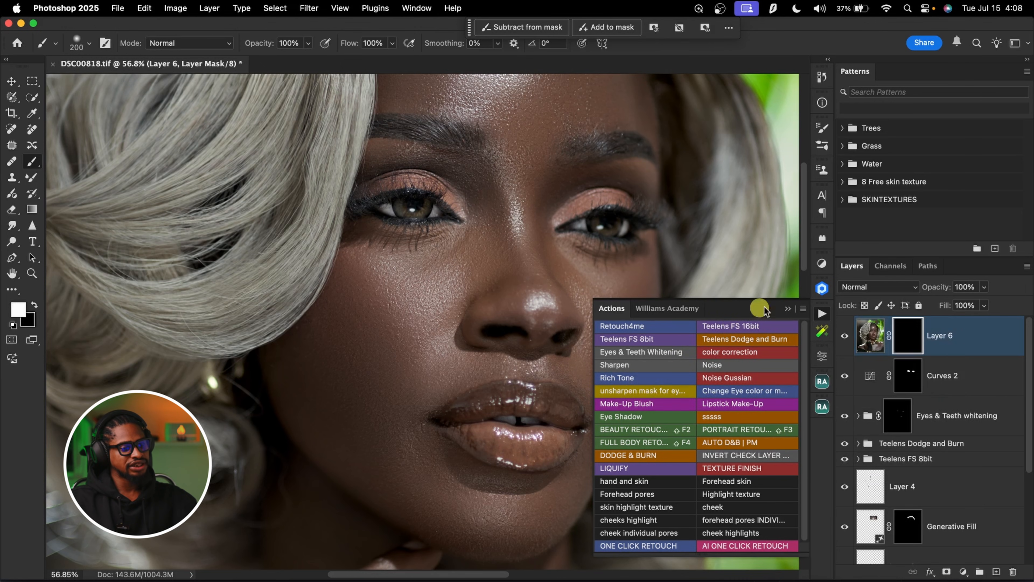
{"action": "left_click", "coordinate": [788, 311]}
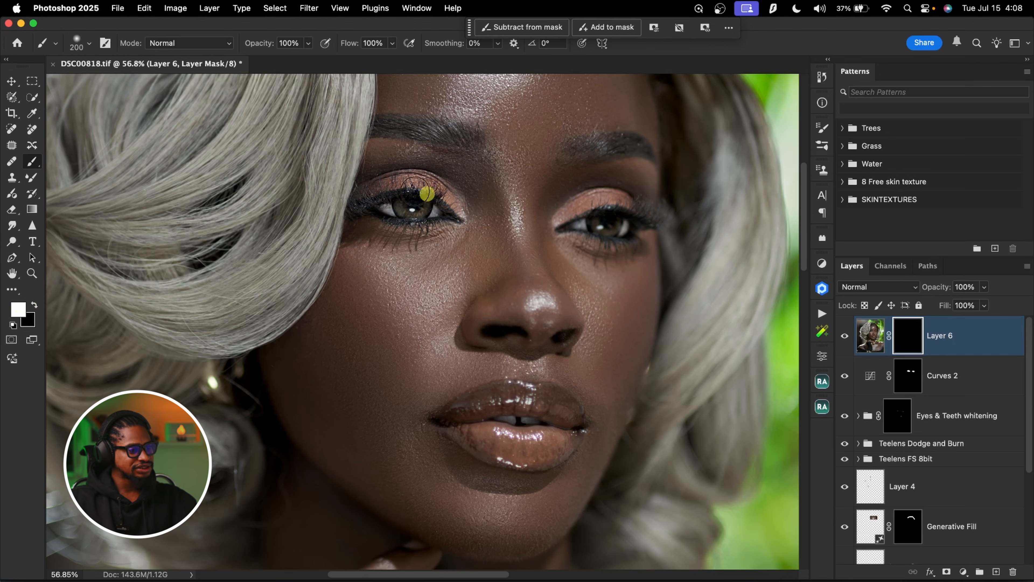
Paint white over both eyes and the lips on the Layer 6 mask to reveal the sharpening there
{"action": "left_click_drag", "start_coordinate": [450, 219], "coordinate": [457, 220]}
{"action": "mouse_move", "coordinate": [586, 222]}
{"action": "left_mouse_down"}
{"action": "mouse_move", "coordinate": [609, 230]}
{"action": "mouse_move", "coordinate": [585, 217]}
{"action": "mouse_move", "coordinate": [664, 216]}
{"action": "mouse_move", "coordinate": [582, 223]}
{"action": "mouse_move", "coordinate": [600, 209]}
{"action": "mouse_move", "coordinate": [615, 220]}
{"action": "mouse_move", "coordinate": [582, 234]}
{"action": "left_mouse_up"}
{"action": "key", "text": "super+space"}
{"action": "left_click_drag", "start_coordinate": [570, 451], "coordinate": [607, 442]}
{"action": "mouse_move", "coordinate": [547, 406]}
{"action": "left_mouse_down"}
{"action": "mouse_move", "coordinate": [567, 388]}
{"action": "mouse_move", "coordinate": [486, 368]}
{"action": "mouse_move", "coordinate": [408, 392]}
{"action": "mouse_move", "coordinate": [409, 407]}
{"action": "mouse_move", "coordinate": [441, 438]}
{"action": "mouse_move", "coordinate": [520, 445]}
{"action": "mouse_move", "coordinate": [565, 427]}
{"action": "mouse_move", "coordinate": [453, 429]}
{"action": "mouse_move", "coordinate": [419, 391]}
{"action": "mouse_move", "coordinate": [498, 375]}
{"action": "mouse_move", "coordinate": [550, 402]}
{"action": "left_mouse_up"}
{"action": "key", "text": "super+space"}
{"action": "mouse_move", "coordinate": [582, 346]}
{"action": "left_mouse_down"}
{"action": "mouse_move", "coordinate": [542, 347]}
{"action": "mouse_move", "coordinate": [554, 376]}
{"action": "left_mouse_up"}
Compare the eyes up close with and without the Layer 6 sharpening
{"action": "key", "text": "space"}
{"action": "key", "text": "super+space"}
{"action": "left_click_drag", "start_coordinate": [473, 243], "coordinate": [676, 293]}
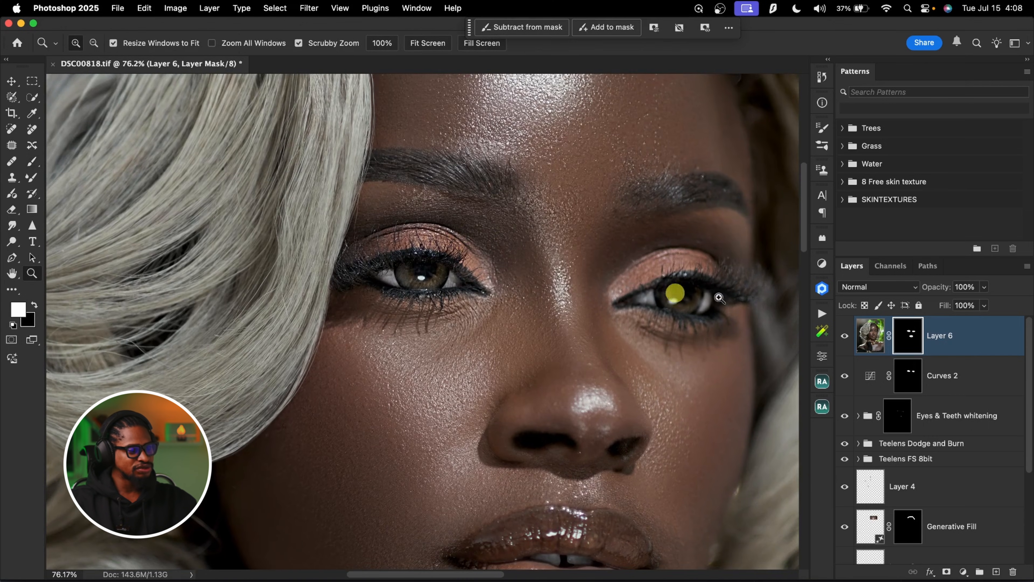
{"action": "left_click", "coordinate": [845, 341]}
{"action": "left_click", "coordinate": [844, 338]}
{"action": "left_click", "coordinate": [845, 340]}
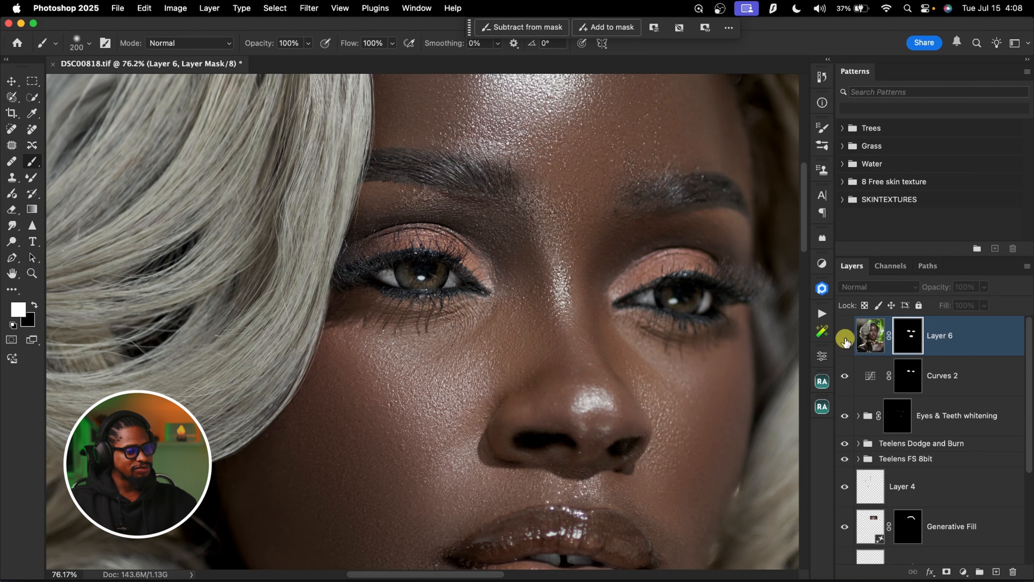
{"action": "left_click", "coordinate": [845, 341]}
Set the Layer 6 opacity to 70% and review the sharpened eyes and lips up close and from a distance
{"action": "left_click_drag", "start_coordinate": [658, 380], "coordinate": [595, 296]}
{"action": "key", "text": "z"}
{"action": "key", "text": "b"}
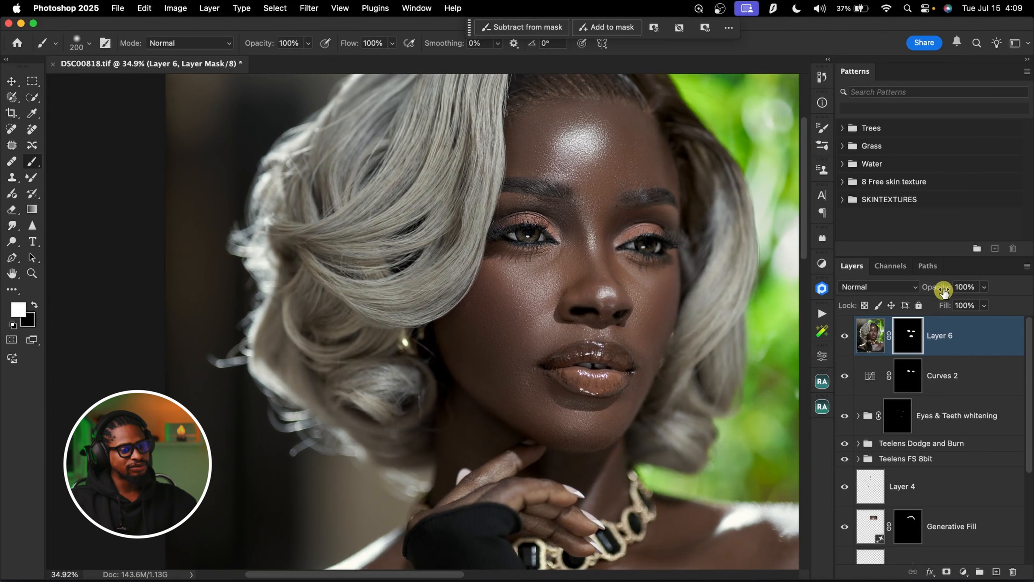
{"action": "left_click_drag", "start_coordinate": [932, 290], "coordinate": [933, 291]}
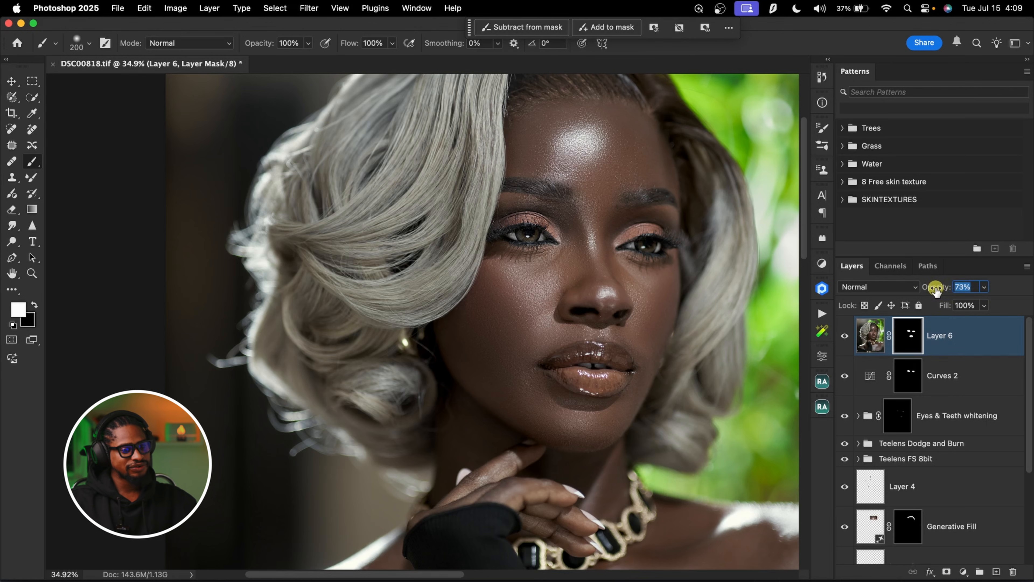
{"action": "left_click_drag", "start_coordinate": [934, 290], "coordinate": [934, 290]}
{"action": "left_click", "coordinate": [846, 341]}
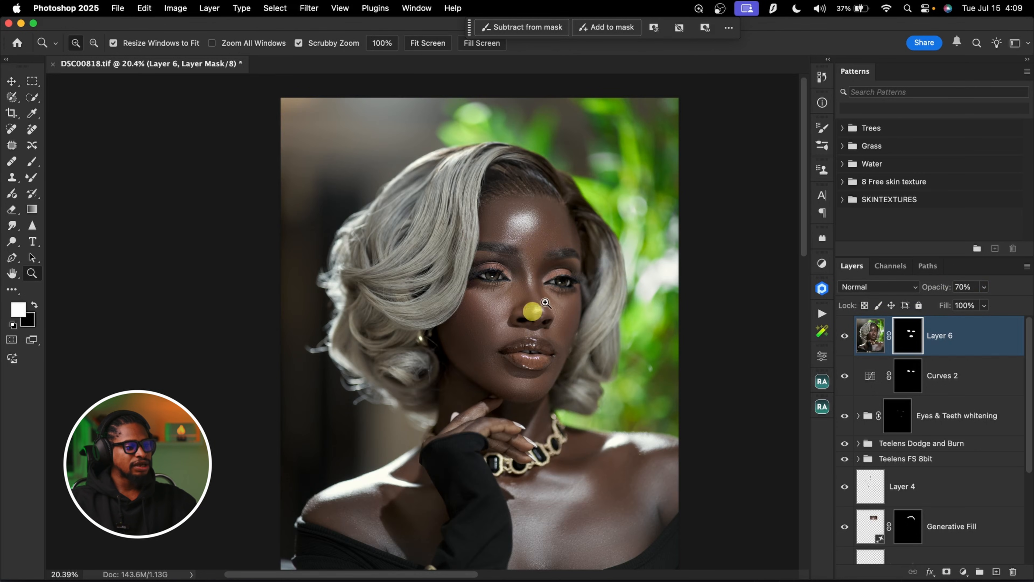
{"action": "left_click_drag", "start_coordinate": [534, 280], "coordinate": [599, 265]}
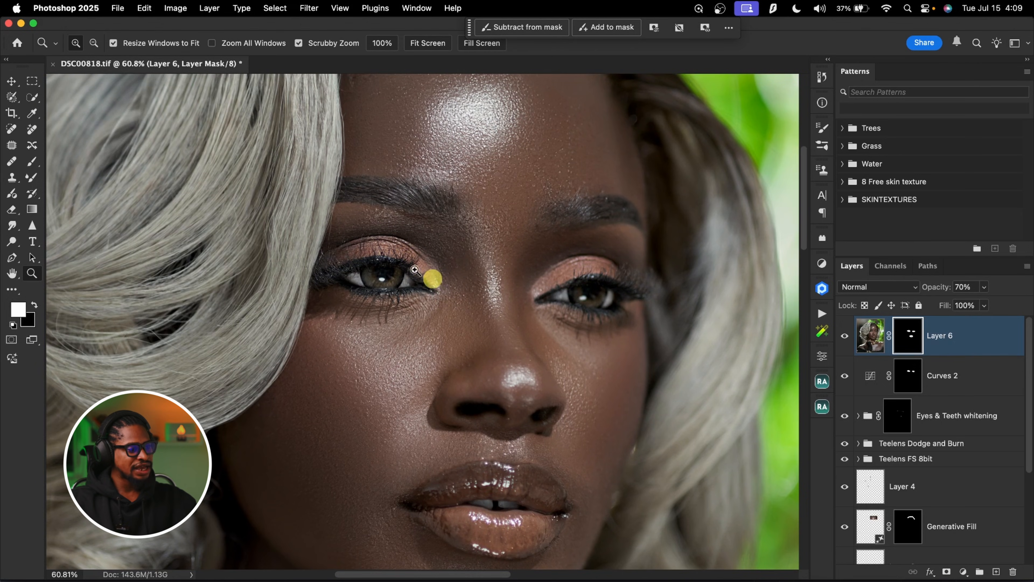
{"action": "key", "text": "super+0"}
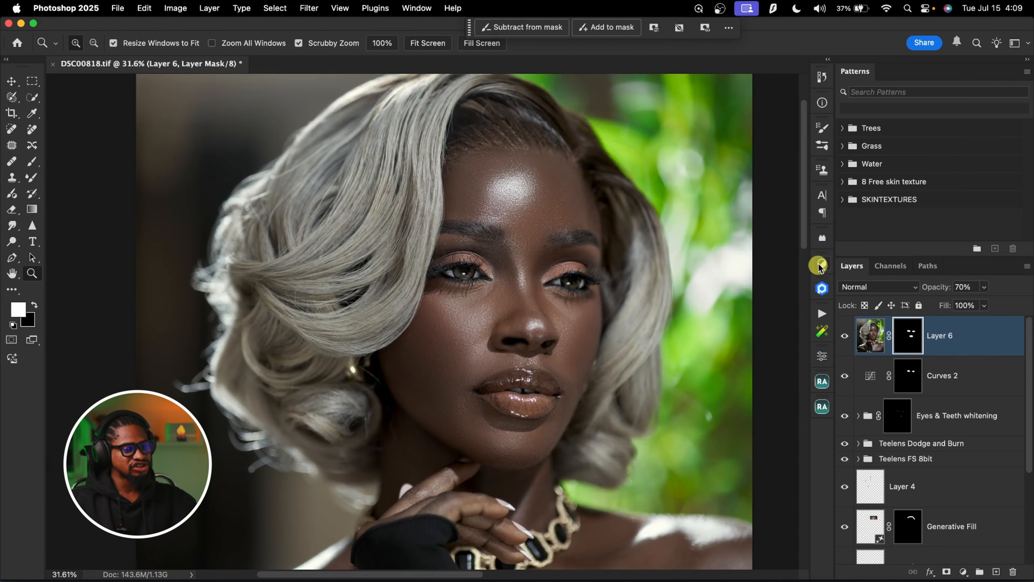
Add a Vibrance adjustment layer with vibrance at +53 and invert its mask to black
{"action": "left_click", "coordinate": [822, 263]}
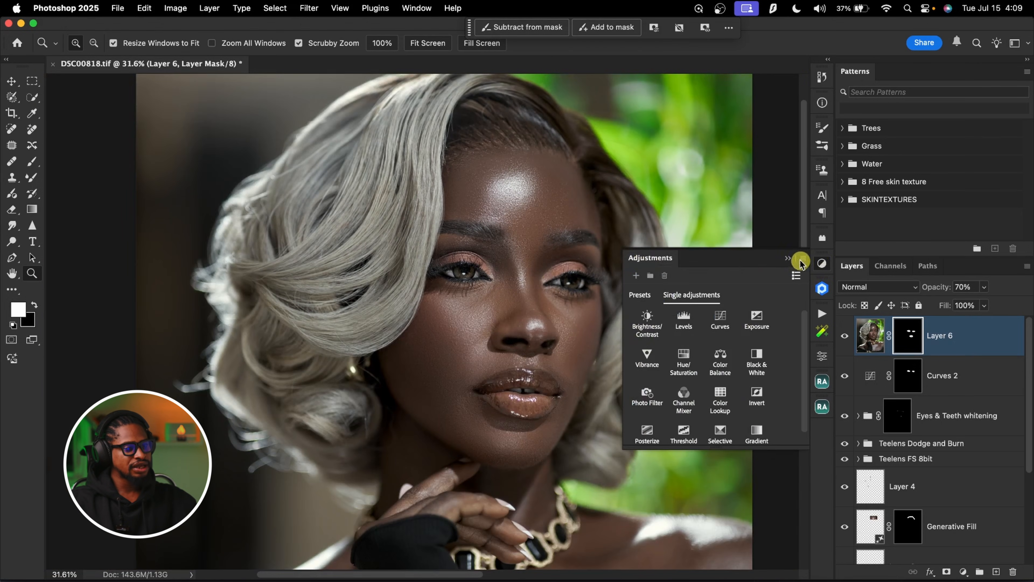
{"action": "left_click", "coordinate": [650, 358]}
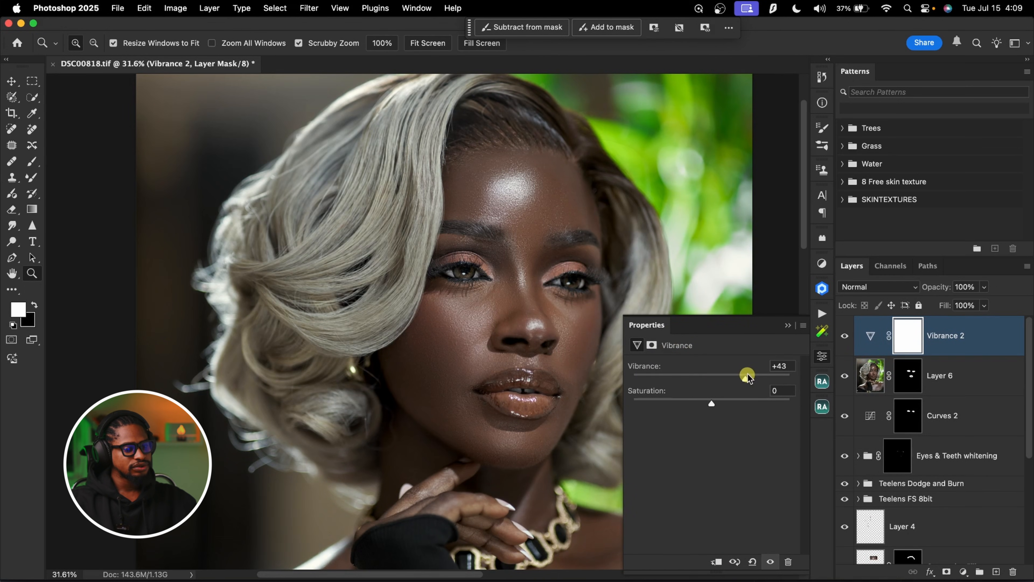
{"action": "left_click", "coordinate": [788, 327]}
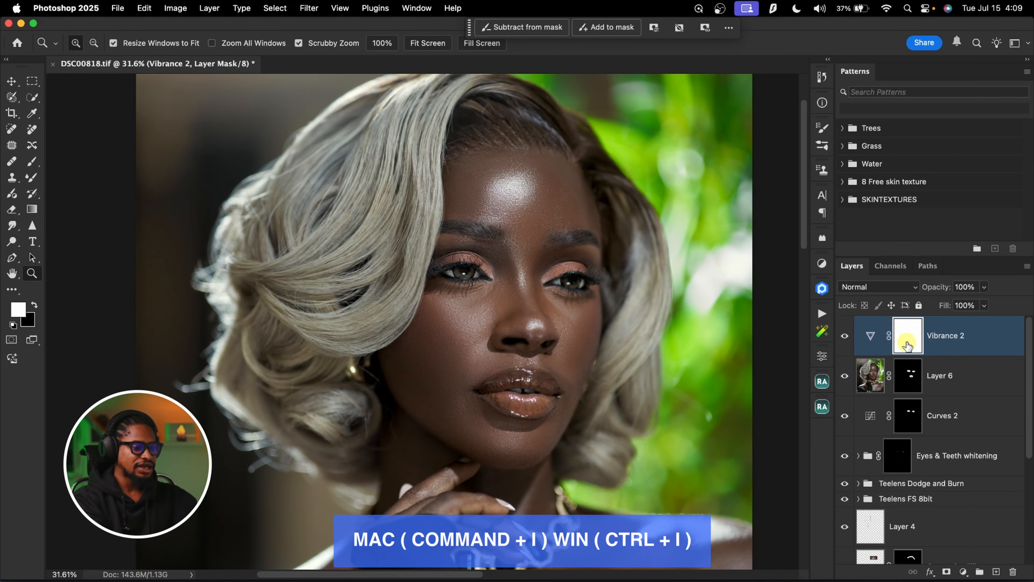
{"action": "key", "text": "super+i"}
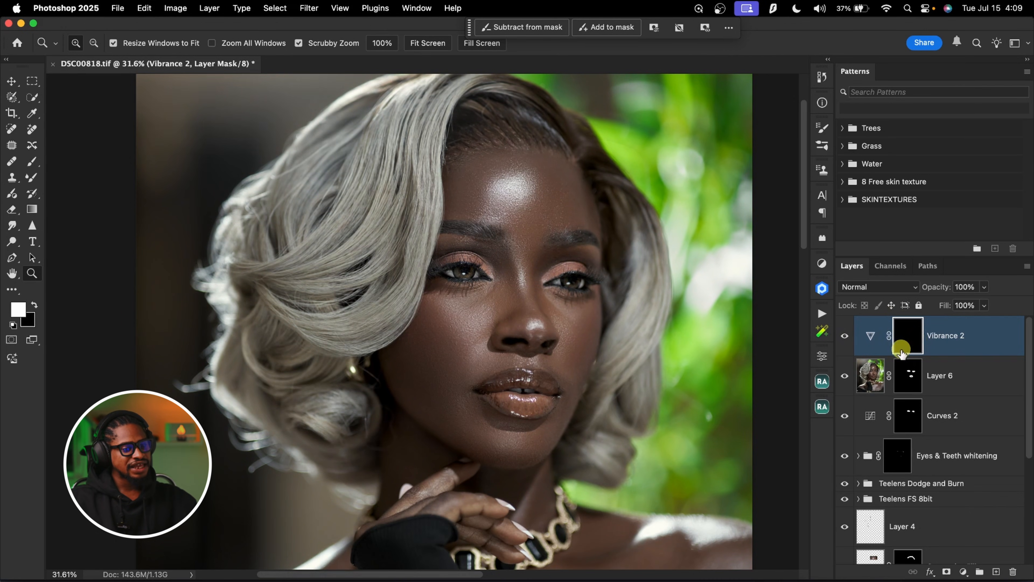
Paint white over both eyelids on the Vibrance 2 mask to reveal the richer eyeshadow colour
{"action": "left_click", "coordinate": [29, 176]}
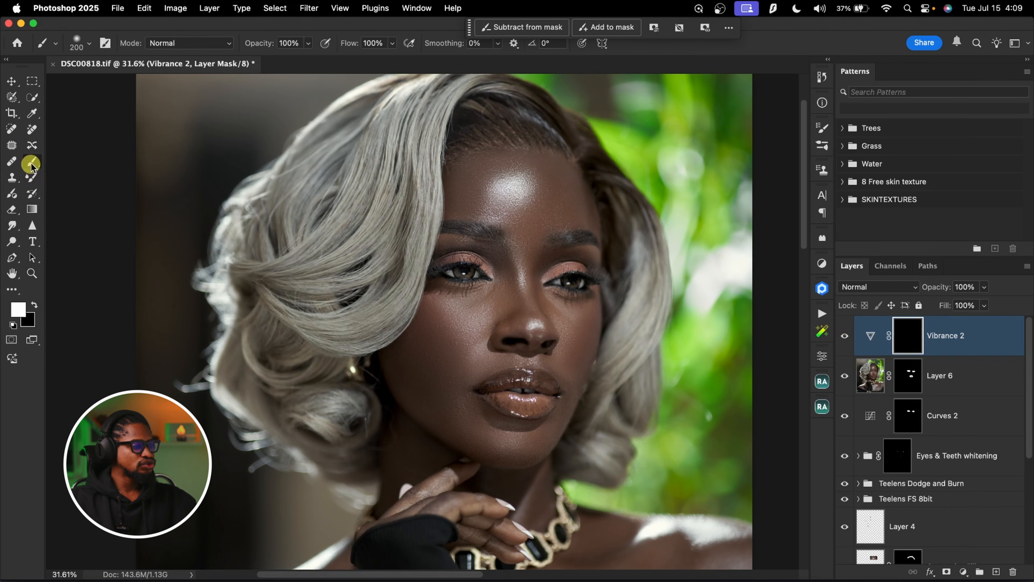
{"action": "key", "text": "z"}
{"action": "left_click", "coordinate": [504, 252]}
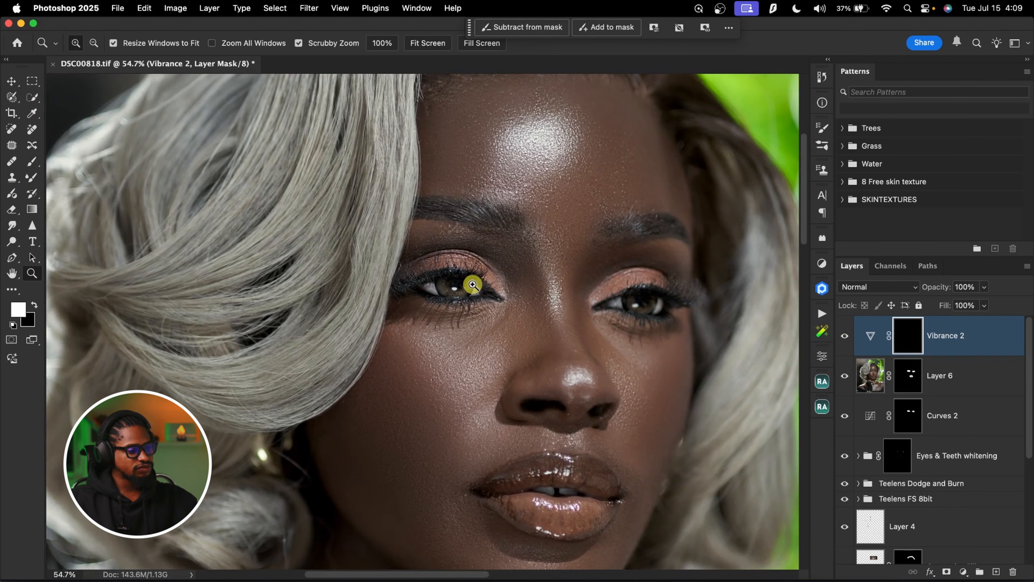
{"action": "key", "text": "b"}
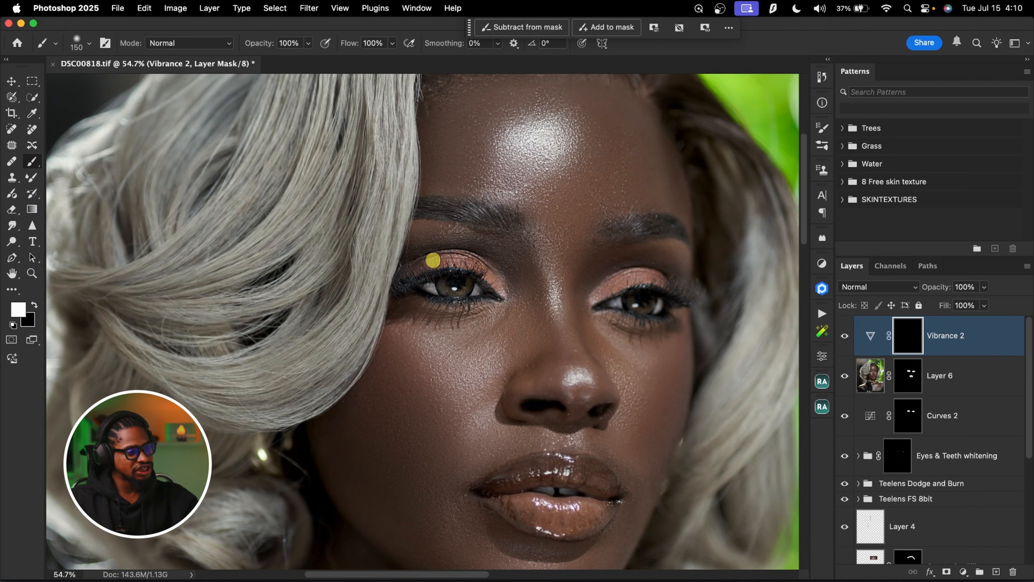
{"action": "left_click_drag", "start_coordinate": [607, 280], "coordinate": [600, 290]}
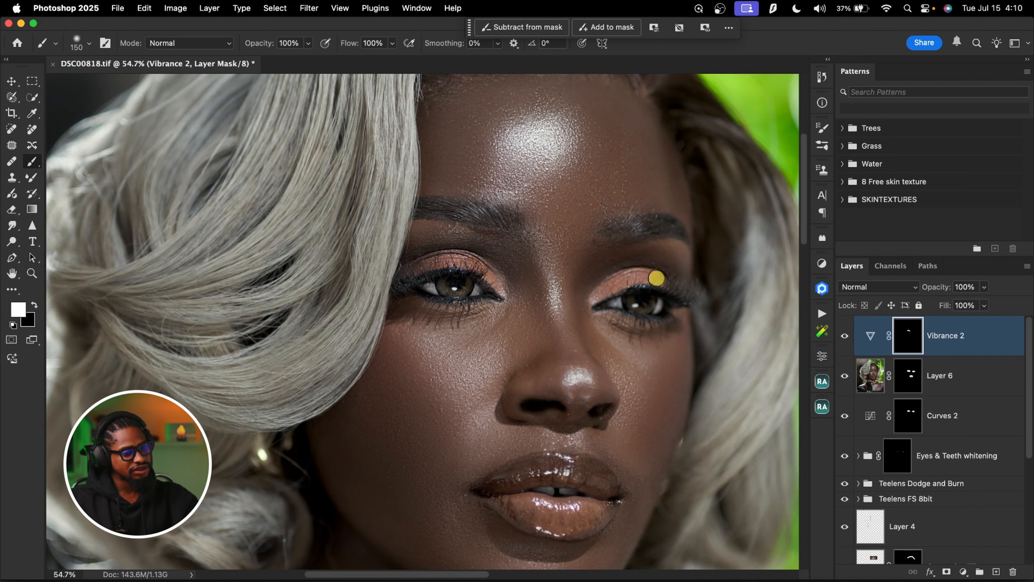
{"action": "left_click", "coordinate": [698, 303]}
Compare the eyes with and without the Vibrance 2 layer and set its opacity to 76%
{"action": "left_click", "coordinate": [846, 338]}
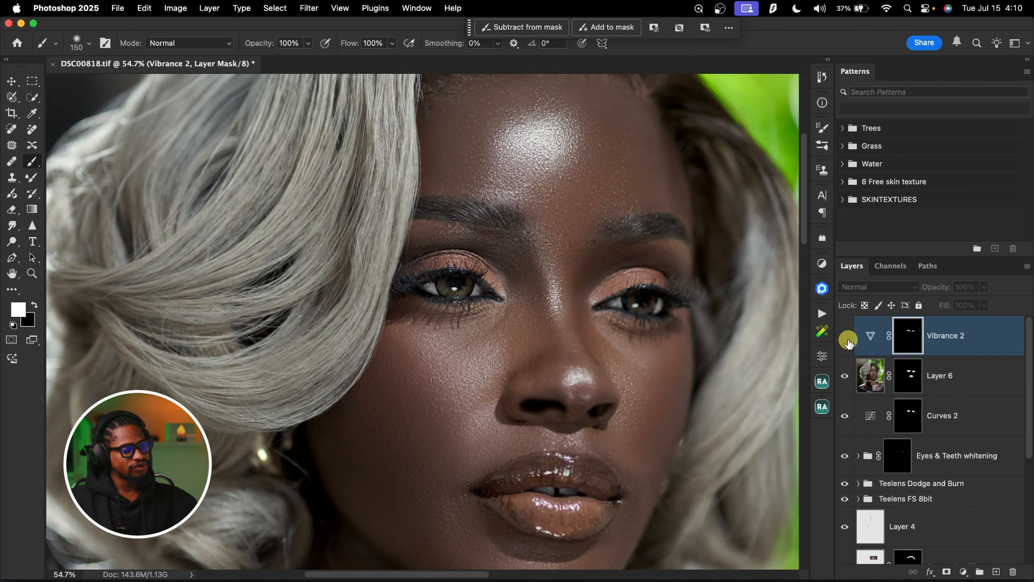
{"action": "left_click", "coordinate": [847, 339]}
{"action": "key", "text": "z"}
{"action": "left_click_drag", "start_coordinate": [604, 269], "coordinate": [531, 276]}
{"action": "key", "text": "b"}
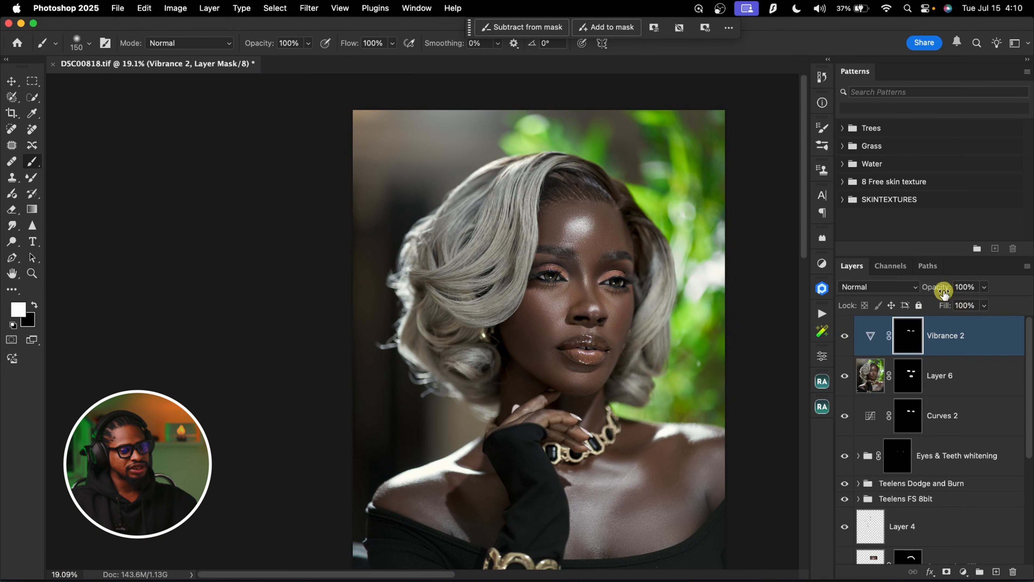
{"action": "key", "text": "z"}
{"action": "left_click_drag", "start_coordinate": [630, 266], "coordinate": [595, 274]}
{"action": "key", "text": "b"}
{"action": "left_click_drag", "start_coordinate": [613, 320], "coordinate": [539, 322]}
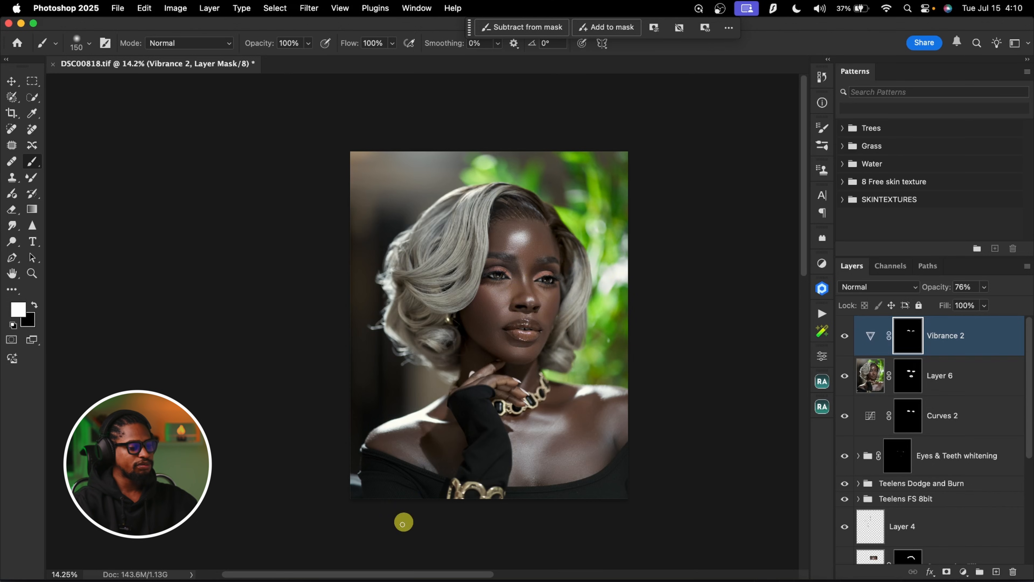
Switch to Capture One and sweep the before/after divider across the portrait to compare the original with the graded version
{"action": "left_click", "coordinate": [378, 581]}
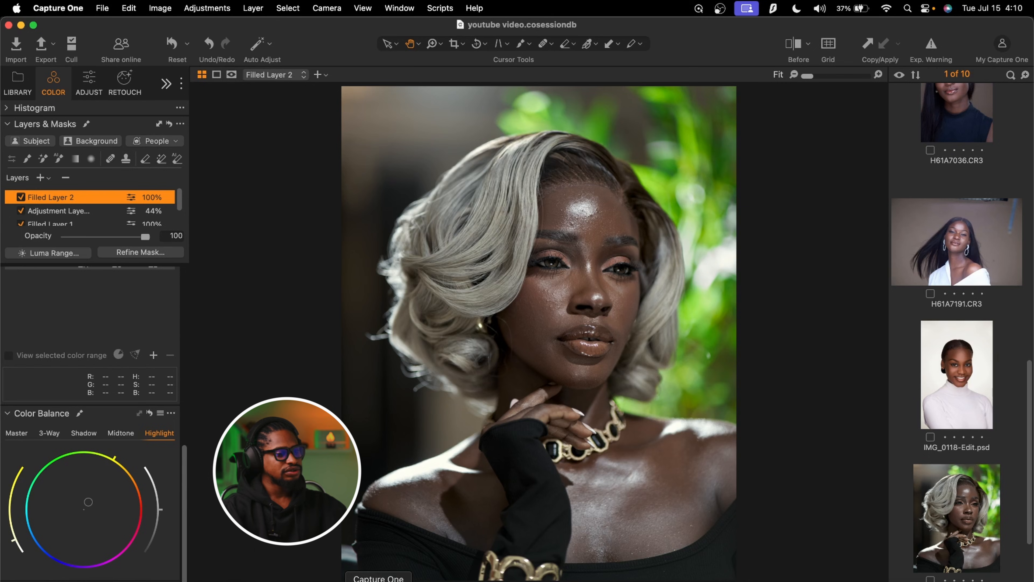
{"action": "left_click", "coordinate": [799, 51]}
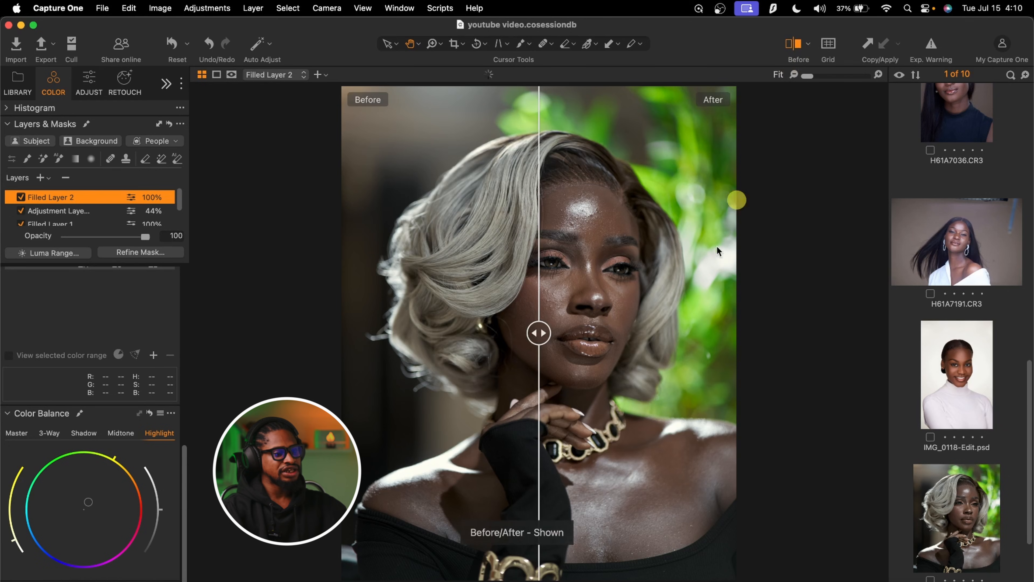
{"action": "left_click_drag", "start_coordinate": [548, 332], "coordinate": [816, 326]}
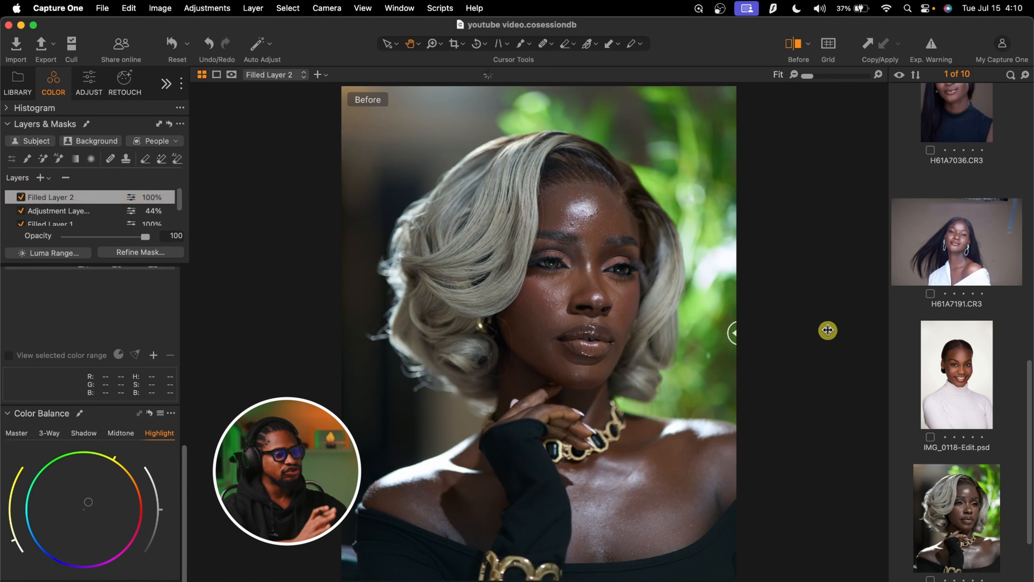
{"action": "left_click_drag", "start_coordinate": [729, 332], "coordinate": [261, 388]}
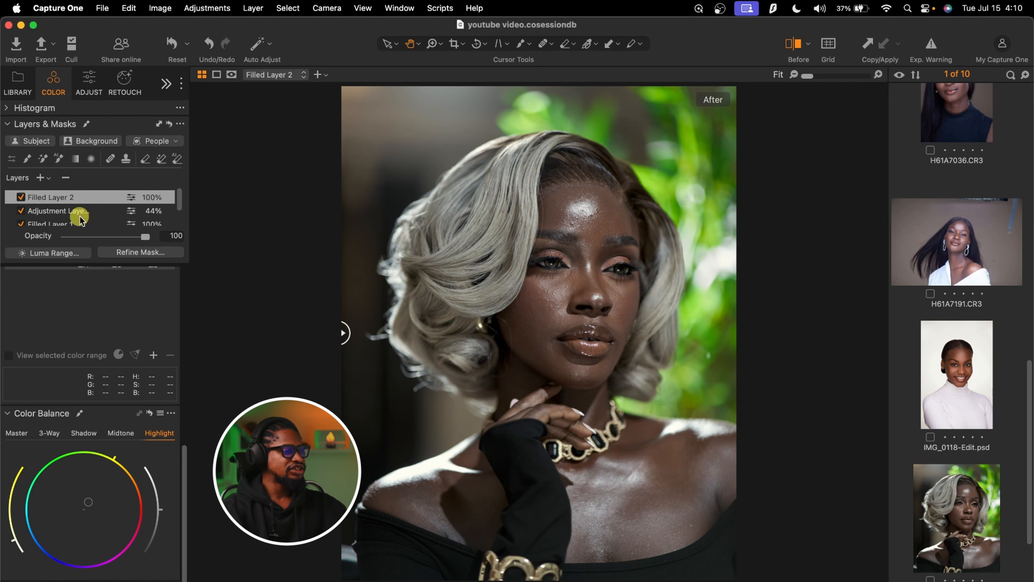
Examine the ICC profile chosen for the portrait in the base characteristics, keeping Leica M10 Monochrom Neutral
{"action": "scroll", "coordinate": [94, 366], "scroll_direction": "up", "scroll_amount": 10}
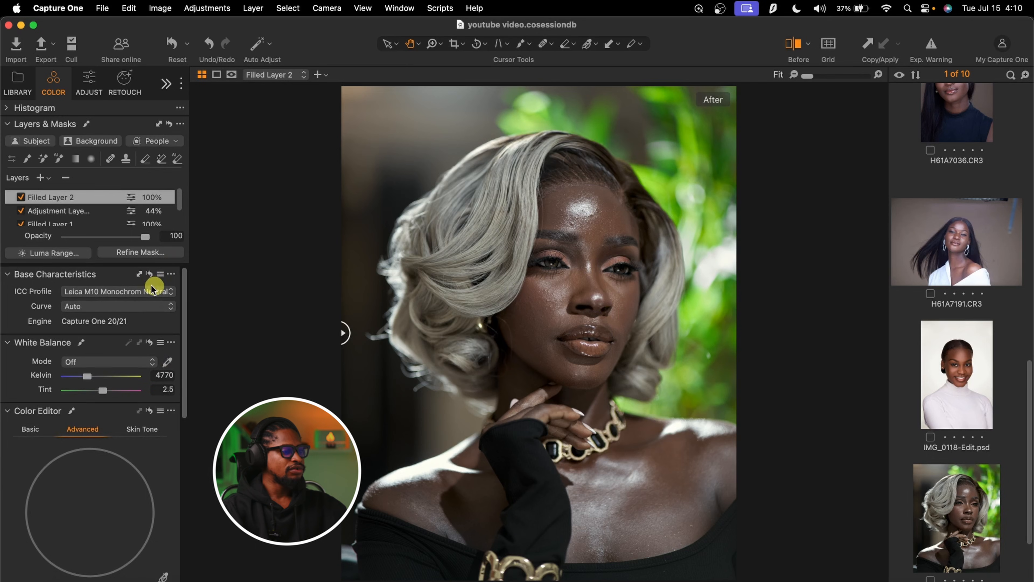
{"action": "left_click", "coordinate": [131, 292]}
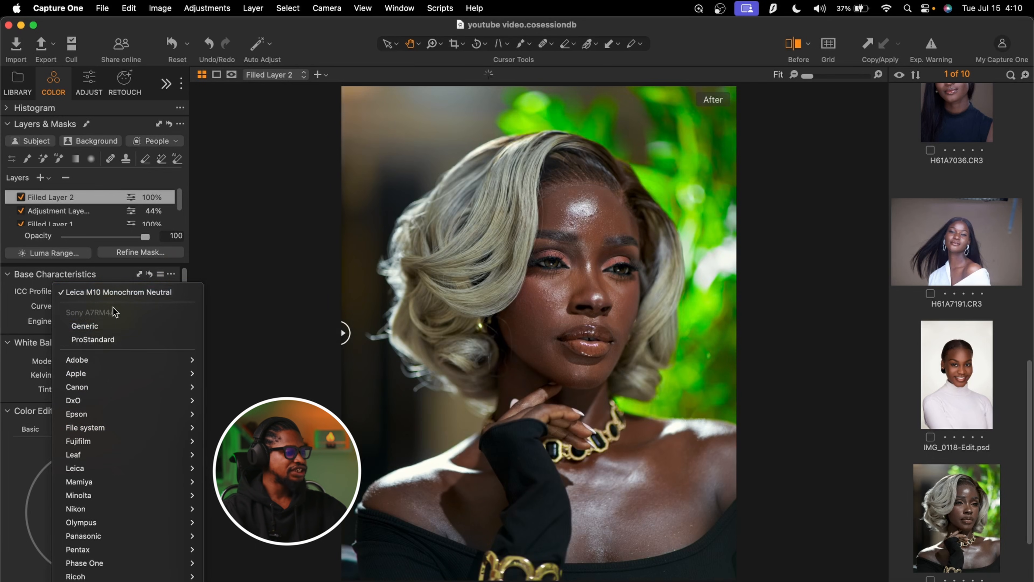
{"action": "left_click", "coordinate": [109, 292]}
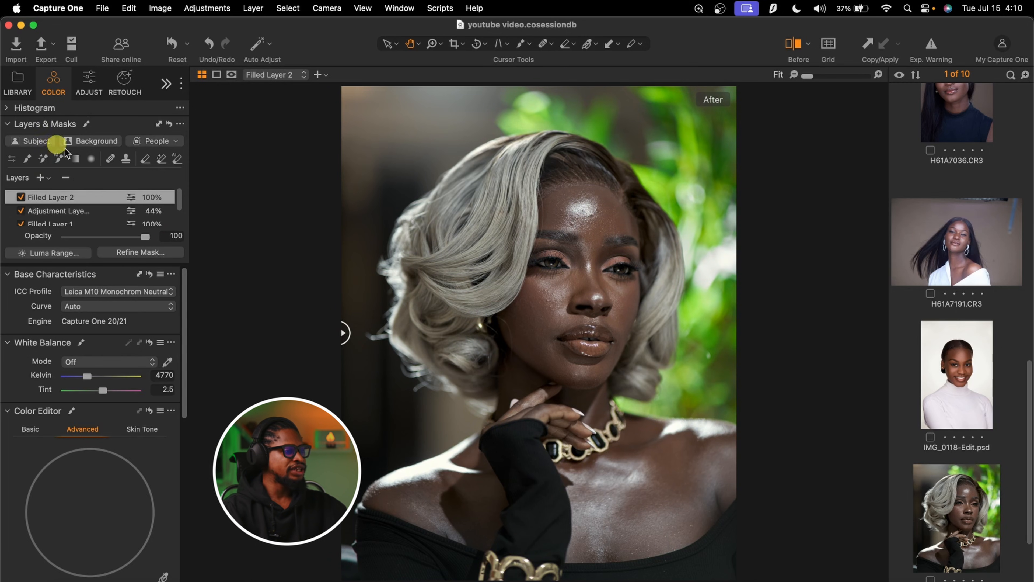
{"action": "left_click", "coordinate": [93, 294]}
Turn off Filled Layer 1, the adjustment layer and Filled Layer 2 to view the base image alone
{"action": "left_click", "coordinate": [21, 225]}
{"action": "scroll", "coordinate": [67, 207], "scroll_direction": "down", "scroll_amount": 2}
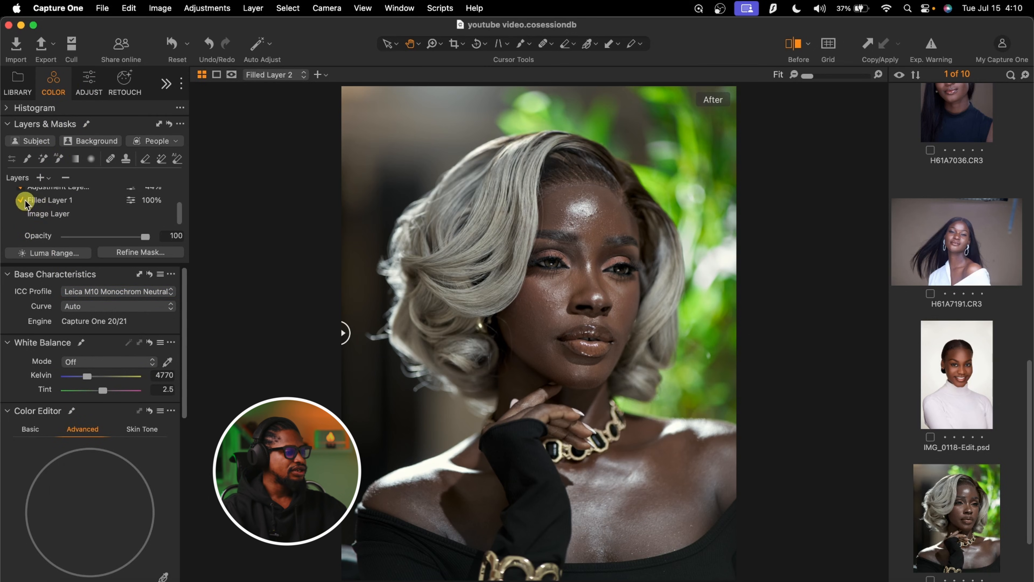
{"action": "scroll", "coordinate": [24, 204], "scroll_direction": "up", "scroll_amount": 2}
{"action": "left_click", "coordinate": [20, 192]}
{"action": "scroll", "coordinate": [91, 212], "scroll_direction": "up", "scroll_amount": 1}
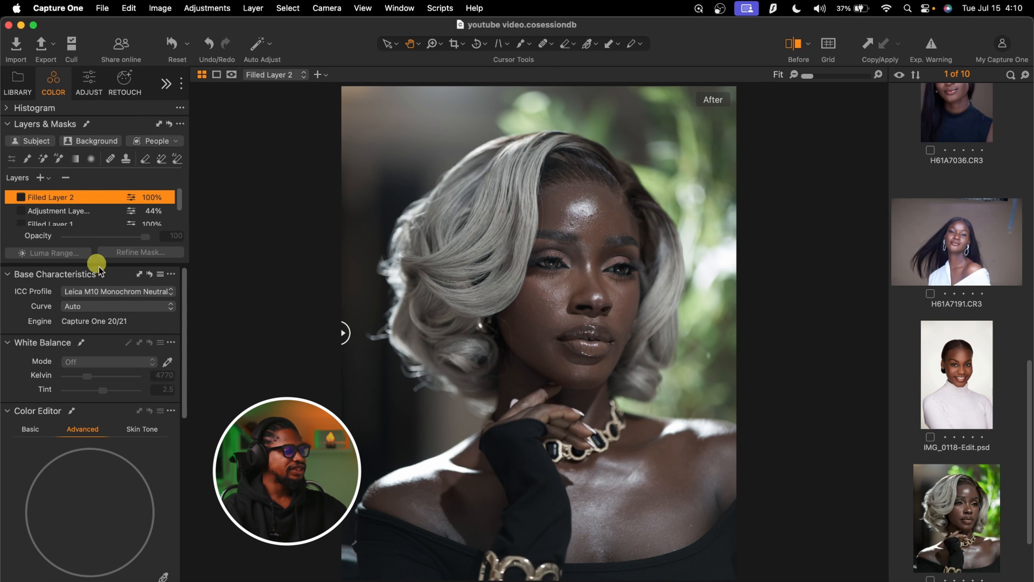
Try the Sony A7RM4A ProStandard ICC profile for comparison, and set the profile to Leica M Monochrome Neutral
{"action": "left_click", "coordinate": [105, 292]}
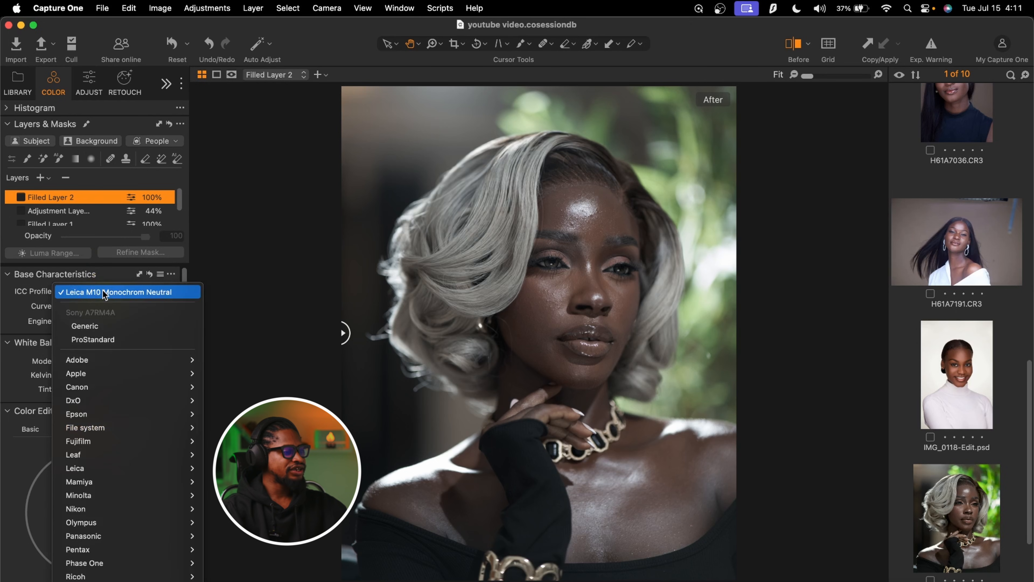
{"action": "left_click", "coordinate": [102, 341]}
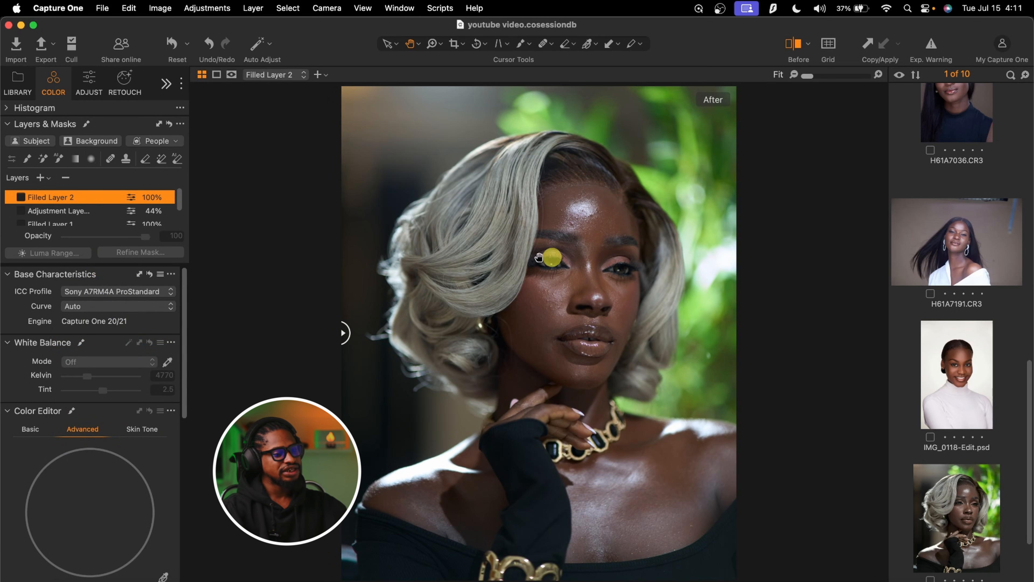
{"action": "left_click", "coordinate": [110, 292]}
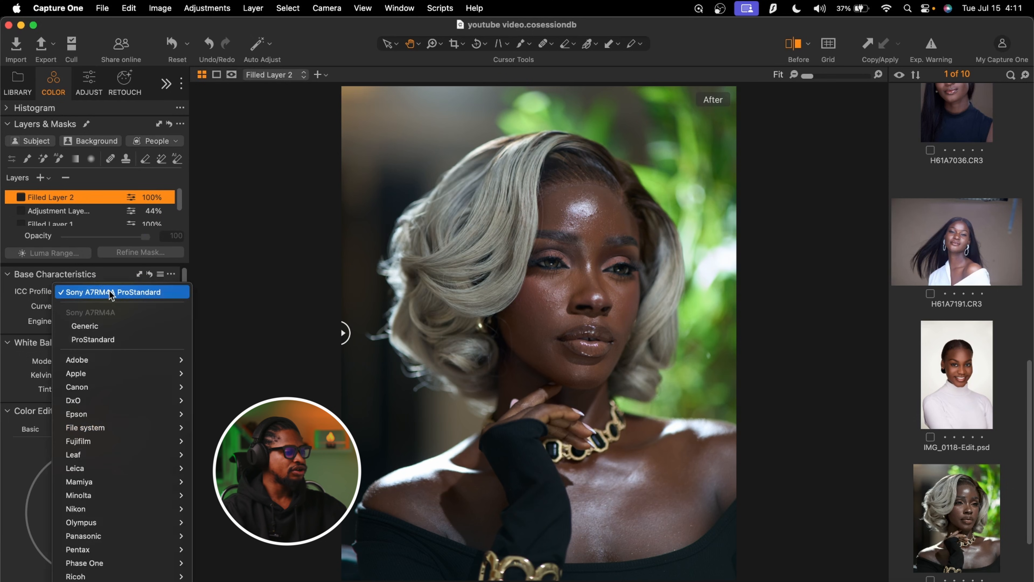
{"action": "mouse_move", "coordinate": [110, 415]}
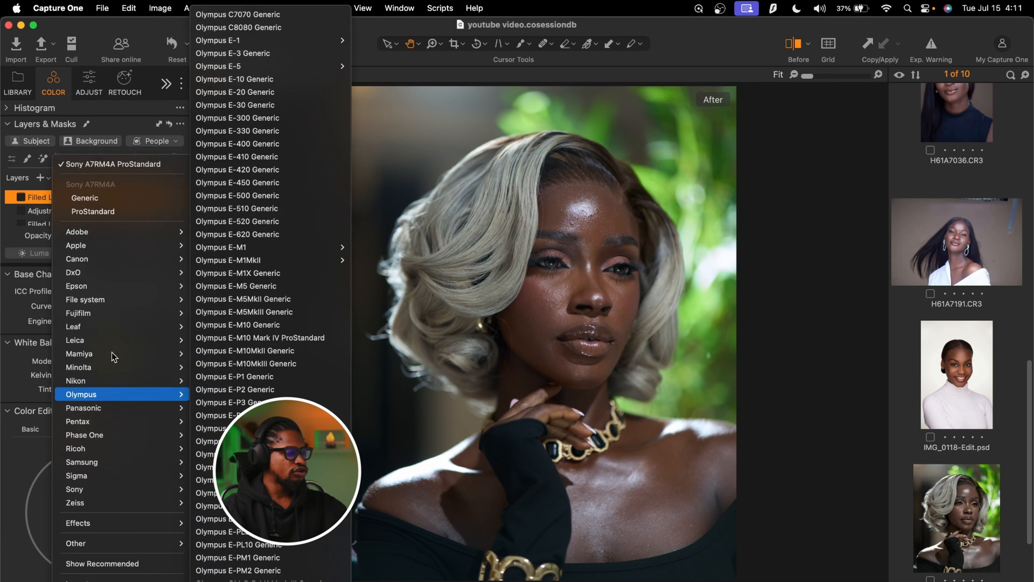
{"action": "mouse_move", "coordinate": [114, 343]}
{"action": "mouse_move", "coordinate": [226, 340]}
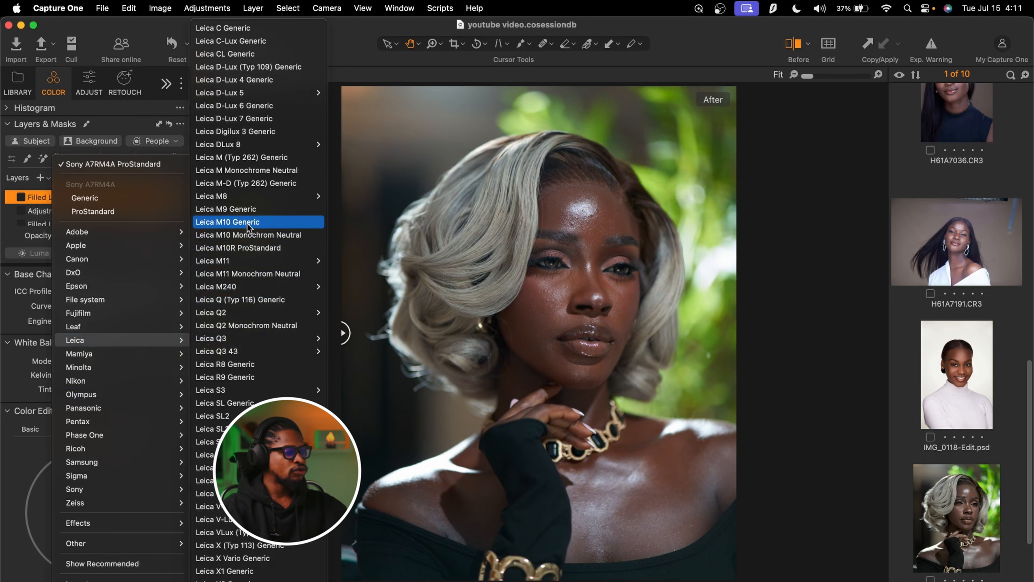
{"action": "left_click", "coordinate": [273, 170]}
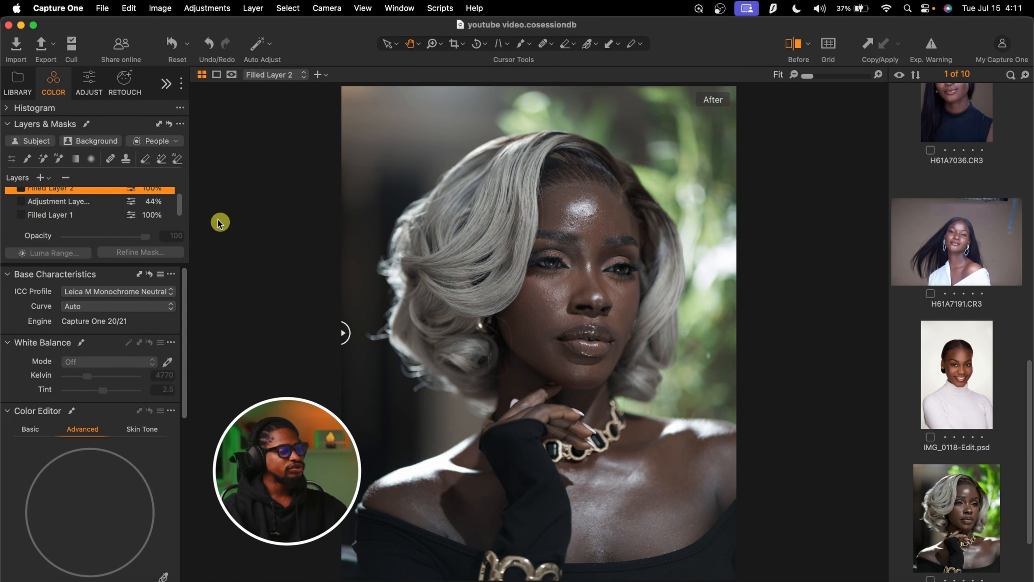
Turn Filled Layer 1 and the adjustment layer back on, checking the eyes and lips up close
{"action": "left_click", "coordinate": [50, 216]}
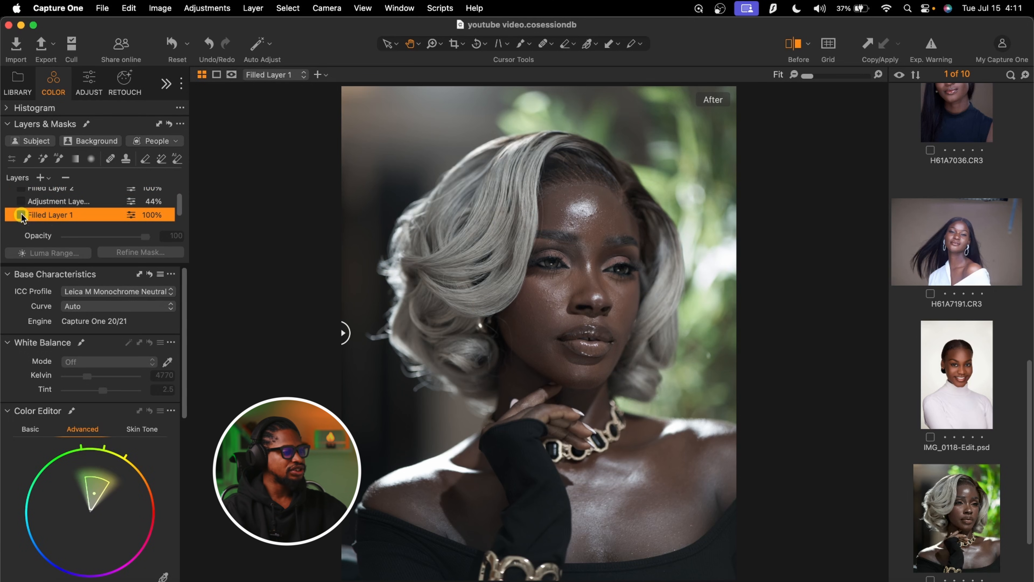
{"action": "left_click", "coordinate": [20, 215]}
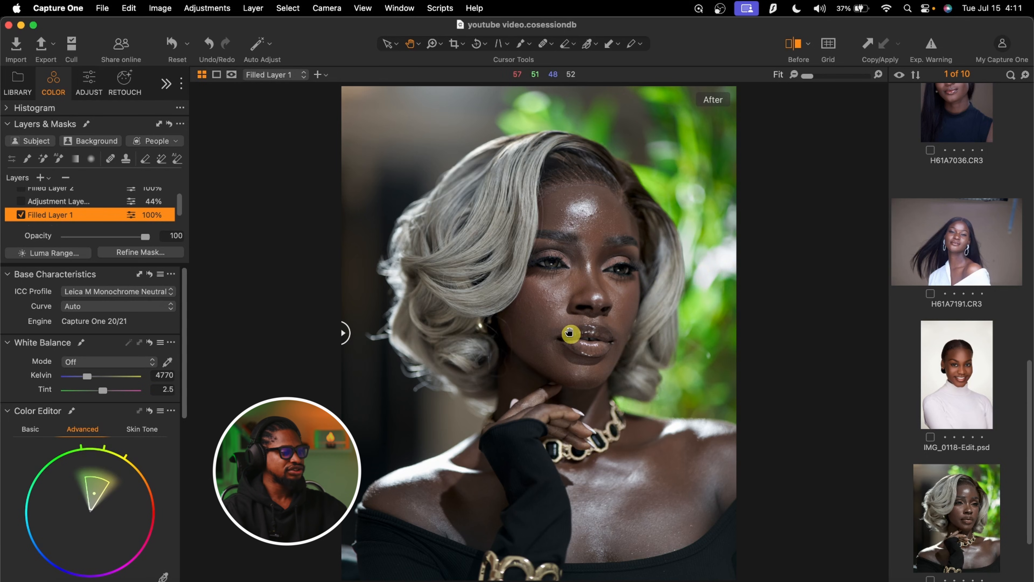
{"action": "left_click", "coordinate": [72, 203]}
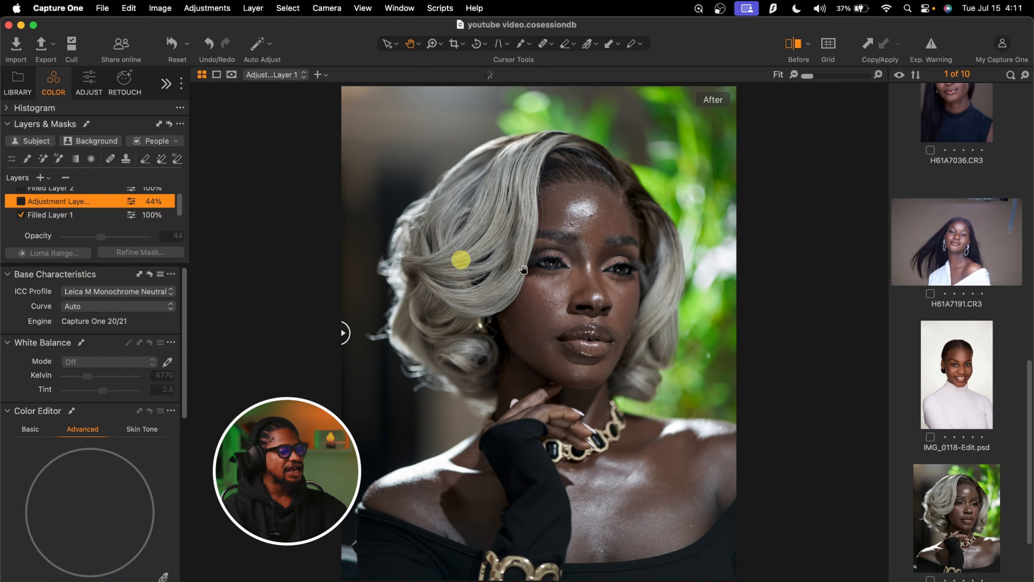
{"action": "scroll", "coordinate": [565, 259], "scroll_direction": "up", "scroll_amount": 3}
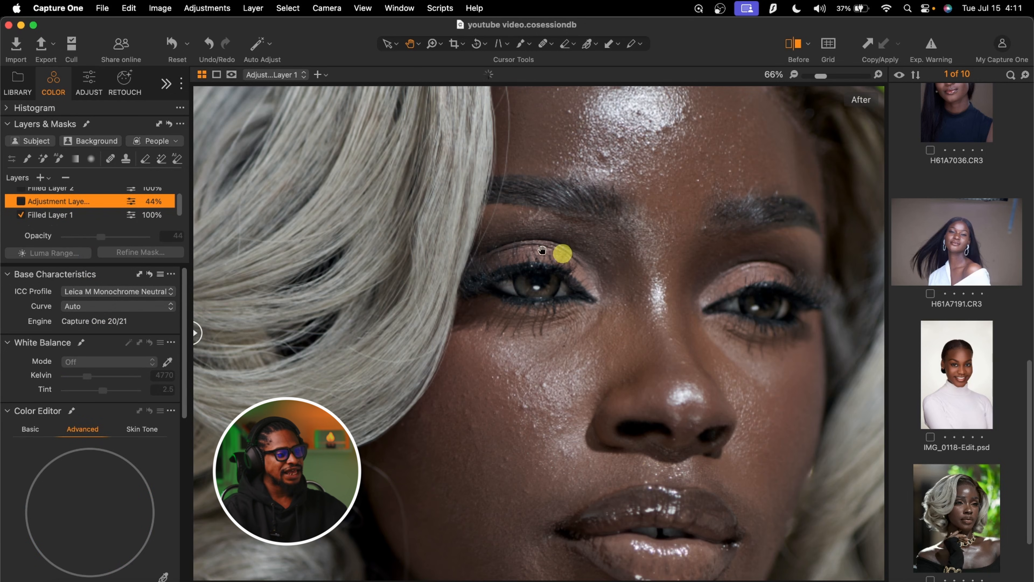
{"action": "left_click", "coordinate": [20, 201]}
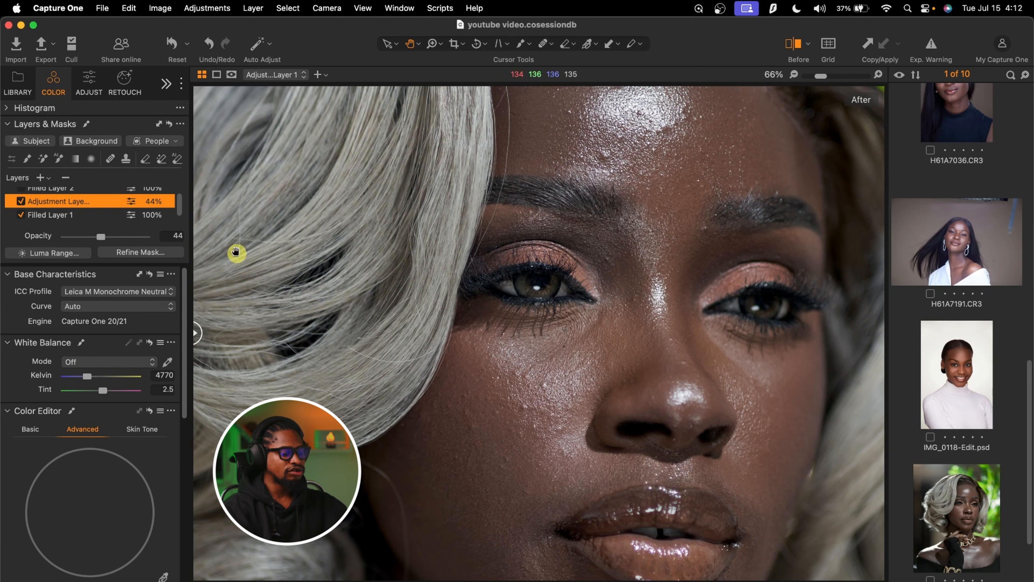
Display the adjustment layer's mask over the eyes and lips, examine it up close and at full view, and hide it
{"action": "key", "text": "m"}
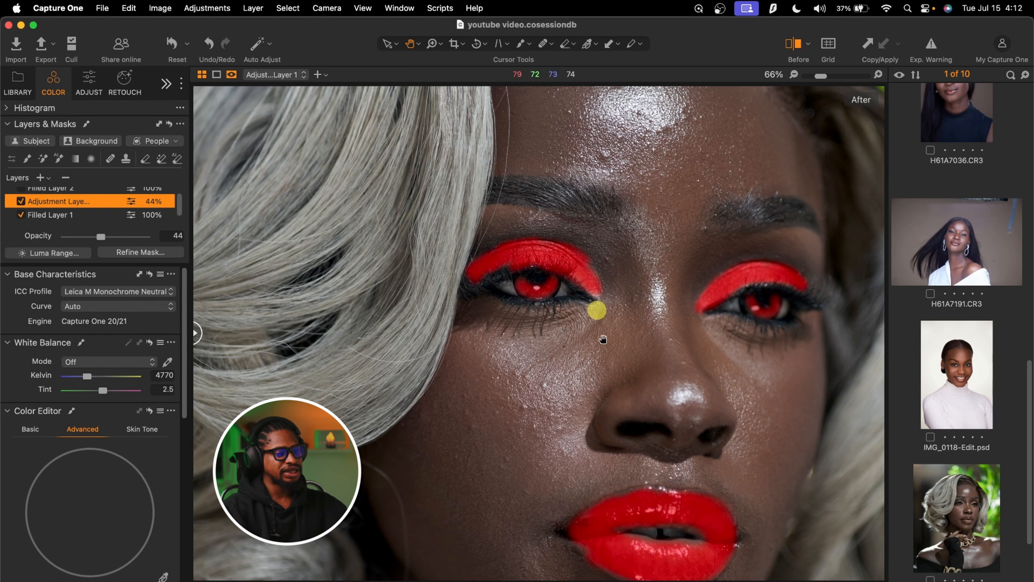
{"action": "left_click", "coordinate": [818, 78]}
{"action": "left_click_drag", "start_coordinate": [818, 78], "coordinate": [788, 83]}
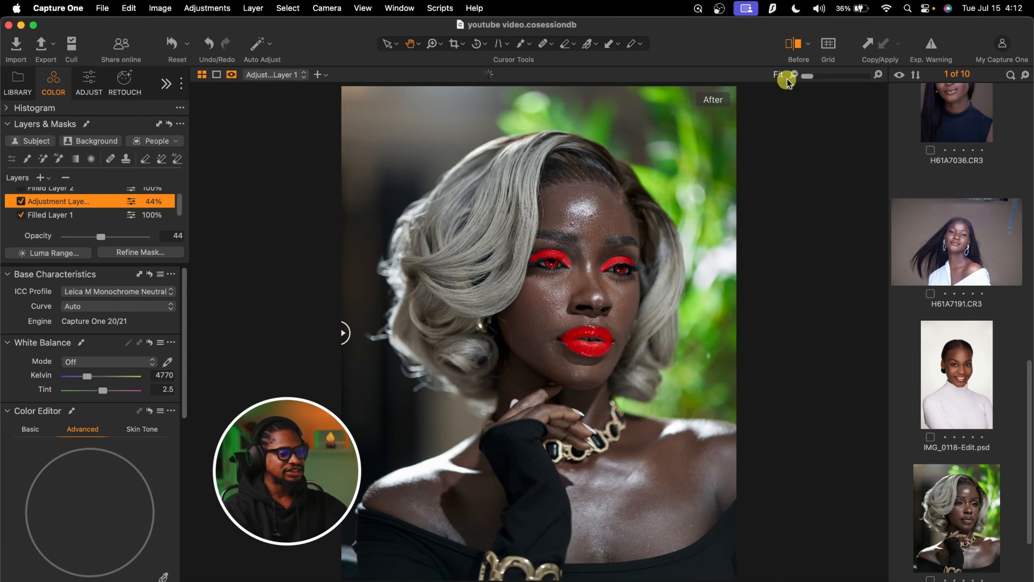
{"action": "key", "text": "m"}
{"action": "key", "text": "m"}
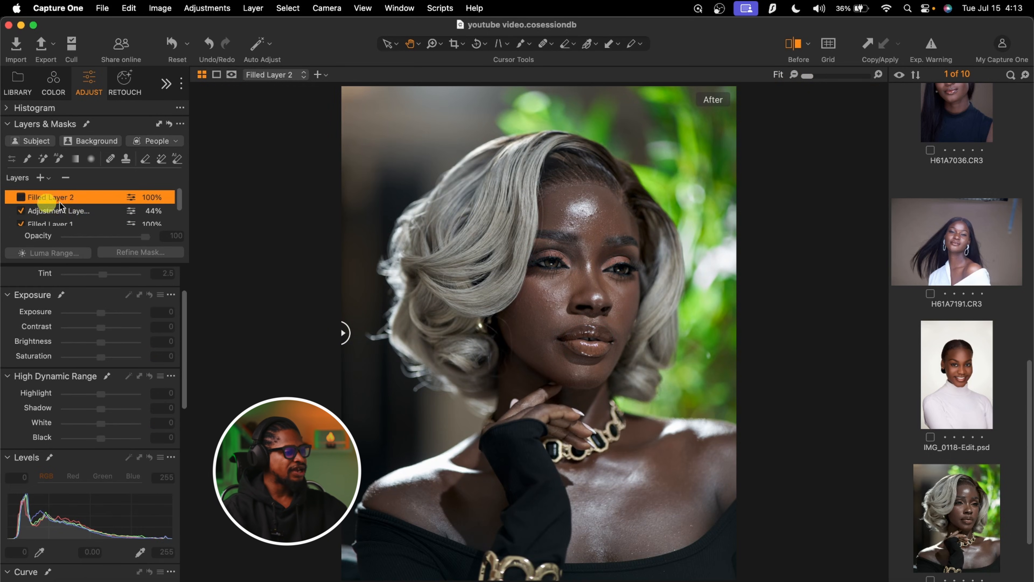
Turn Filled Layer 2 back on
{"action": "left_click", "coordinate": [20, 197]}
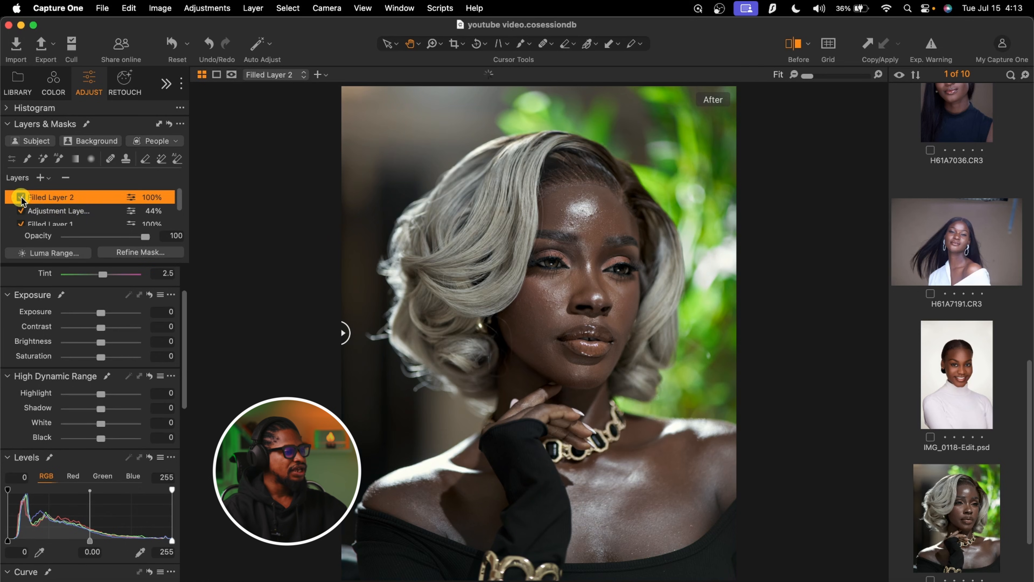
Review Filled Layer 2's Color Editor and its highlight and shadow colour balance settings
{"action": "left_click", "coordinate": [54, 82]}
{"action": "scroll", "coordinate": [69, 504], "scroll_direction": "down", "scroll_amount": 10}
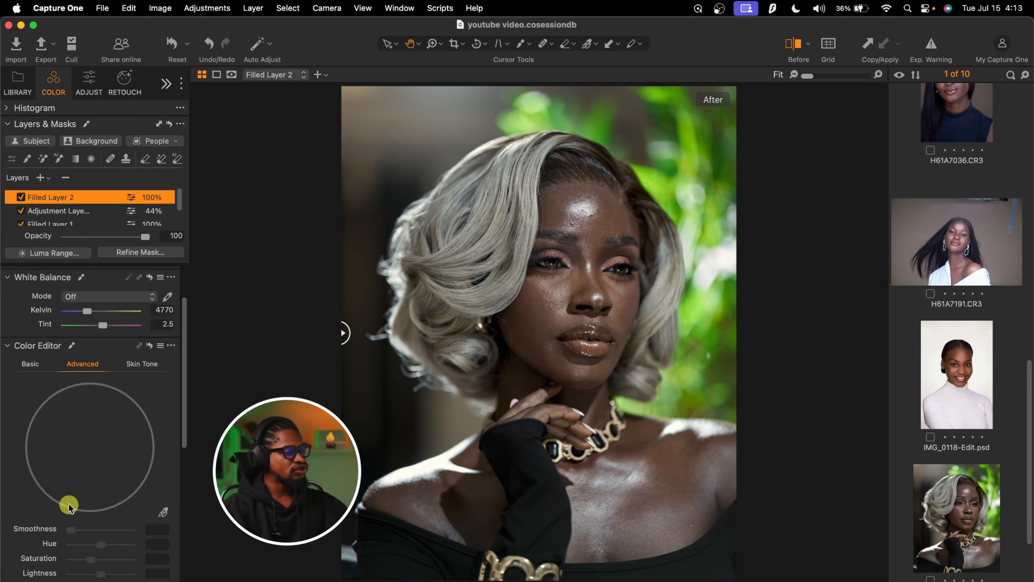
{"action": "scroll", "coordinate": [69, 505], "scroll_direction": "down", "scroll_amount": 2}
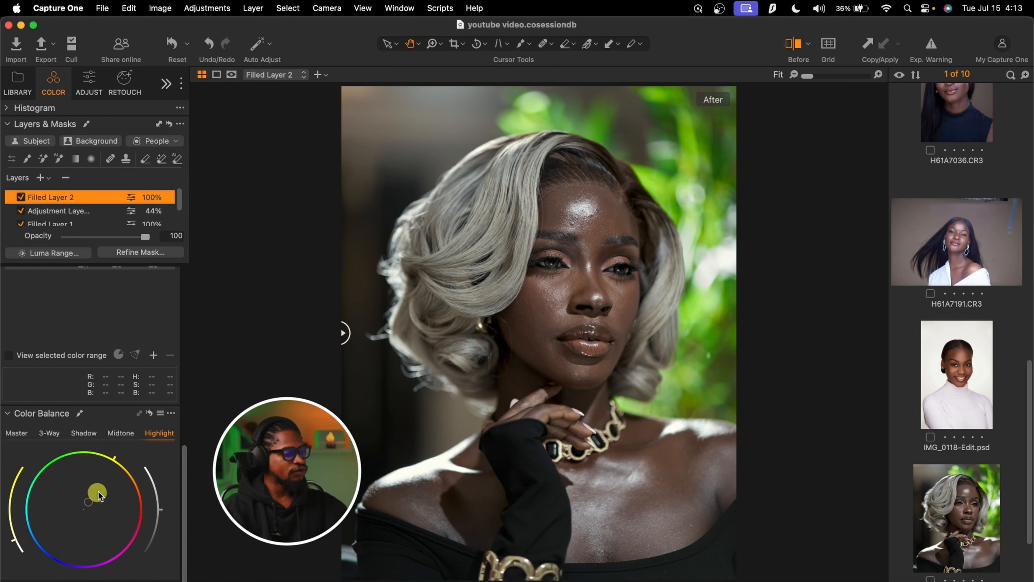
{"action": "left_click", "coordinate": [87, 433]}
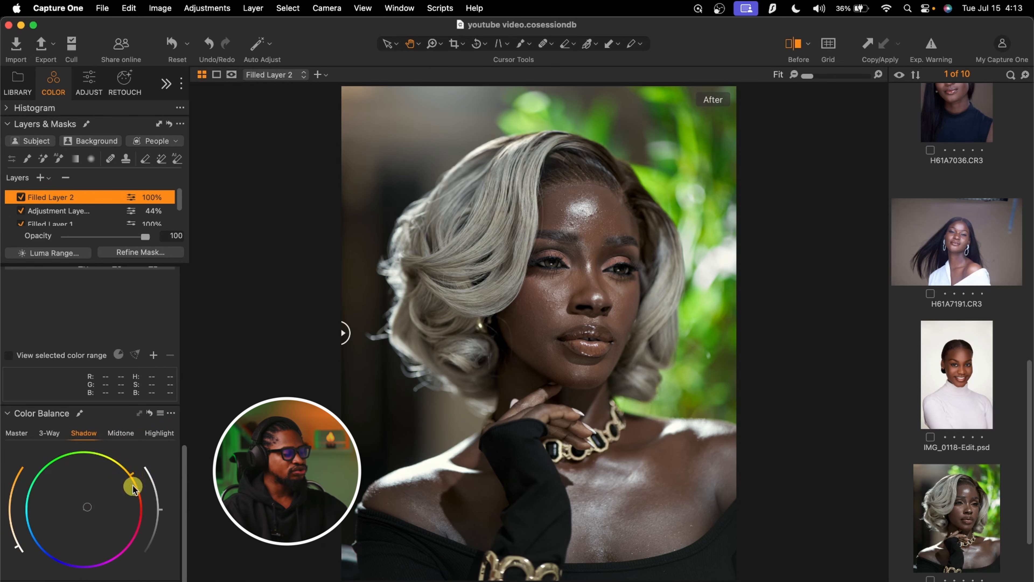
Review Filled Layer 1's exposure, high dynamic range and levels settings, and compare the portrait before and after the grade
{"action": "scroll", "coordinate": [107, 195], "scroll_direction": "down", "scroll_amount": 1}
{"action": "left_click", "coordinate": [72, 203]}
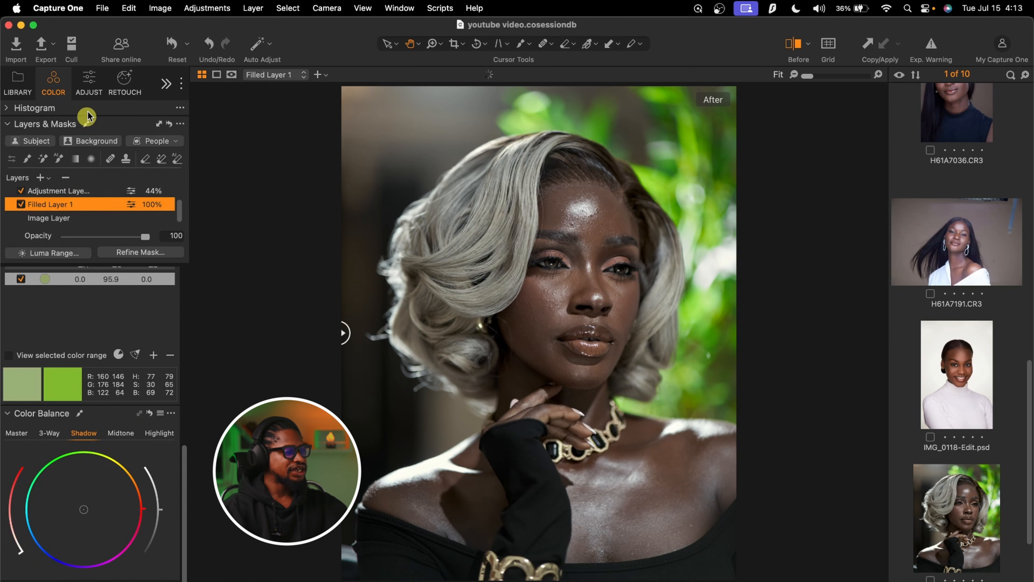
{"action": "left_click", "coordinate": [89, 74]}
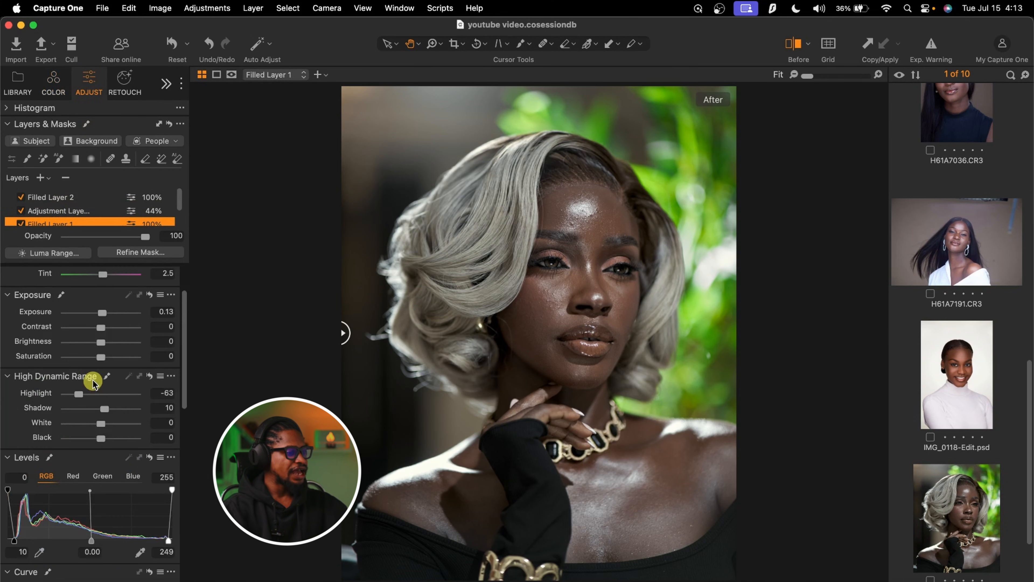
{"action": "scroll", "coordinate": [95, 367], "scroll_direction": "up", "scroll_amount": 1}
{"action": "scroll", "coordinate": [118, 434], "scroll_direction": "down", "scroll_amount": 2}
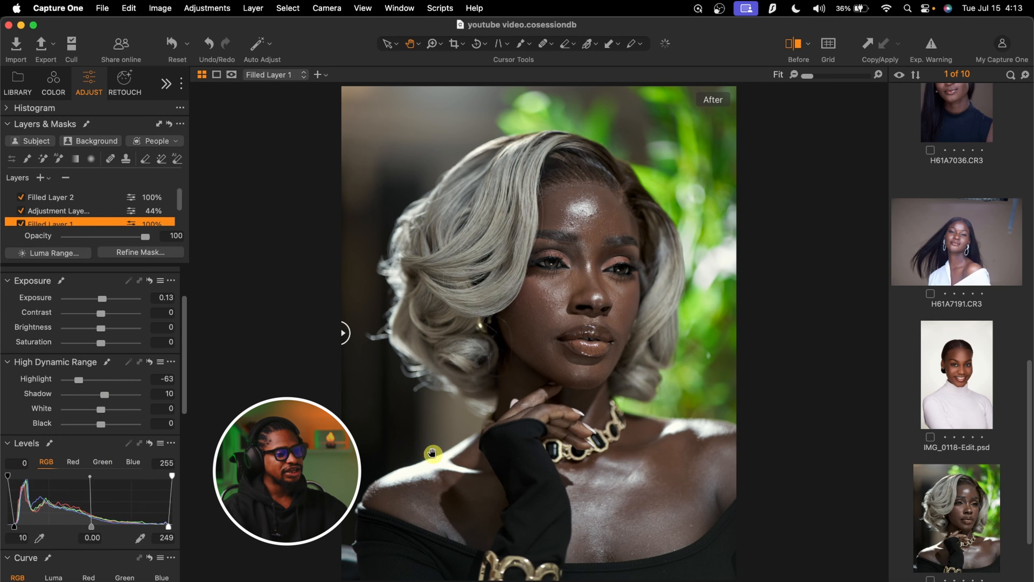
{"action": "left_click_drag", "start_coordinate": [347, 335], "coordinate": [224, 411]}
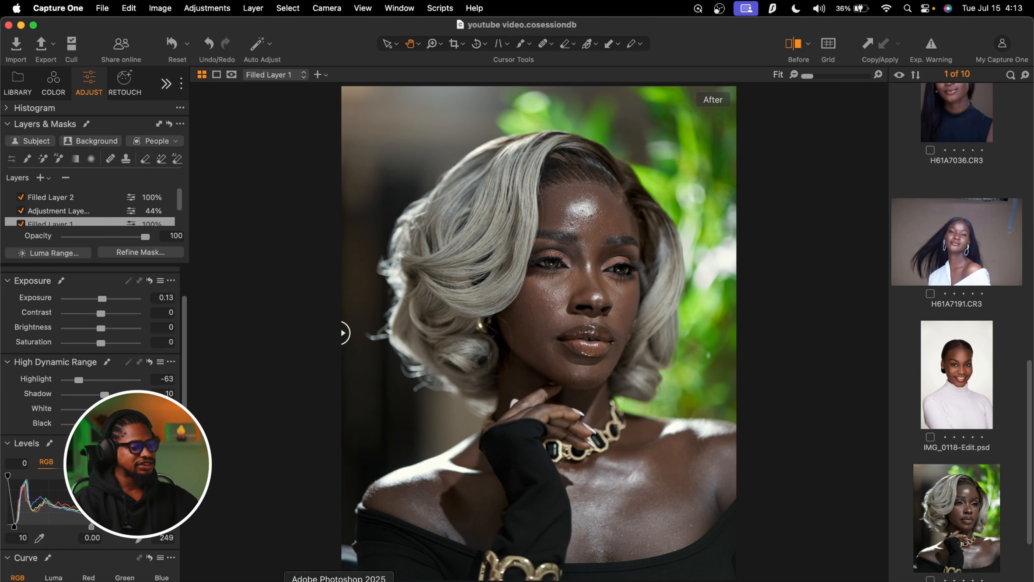
Switch to Photoshop and stamp all visible layers into a new layer on top of the stack
{"action": "left_click", "coordinate": [339, 578]}
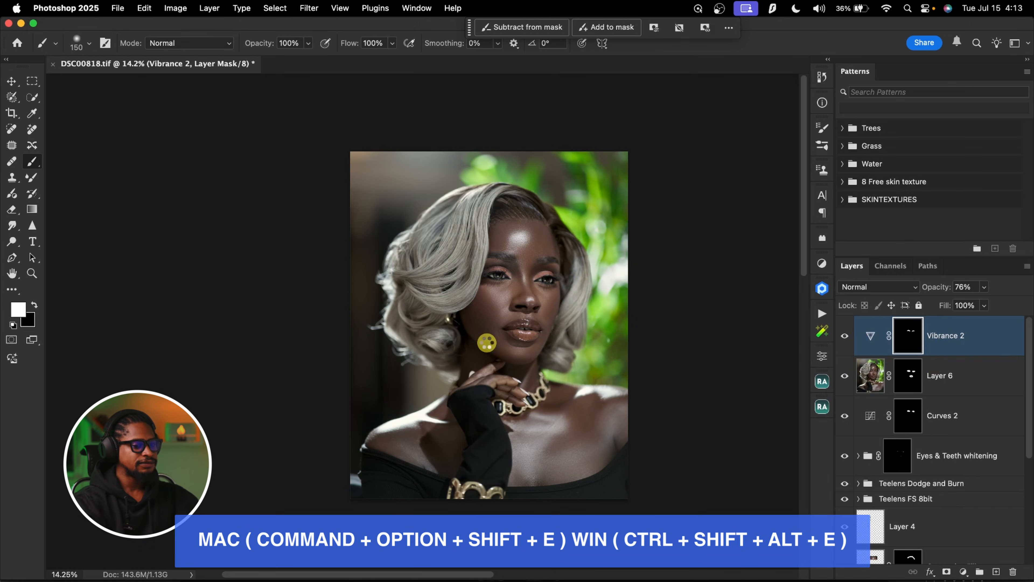
{"action": "key", "text": "super+alt+shift+e"}
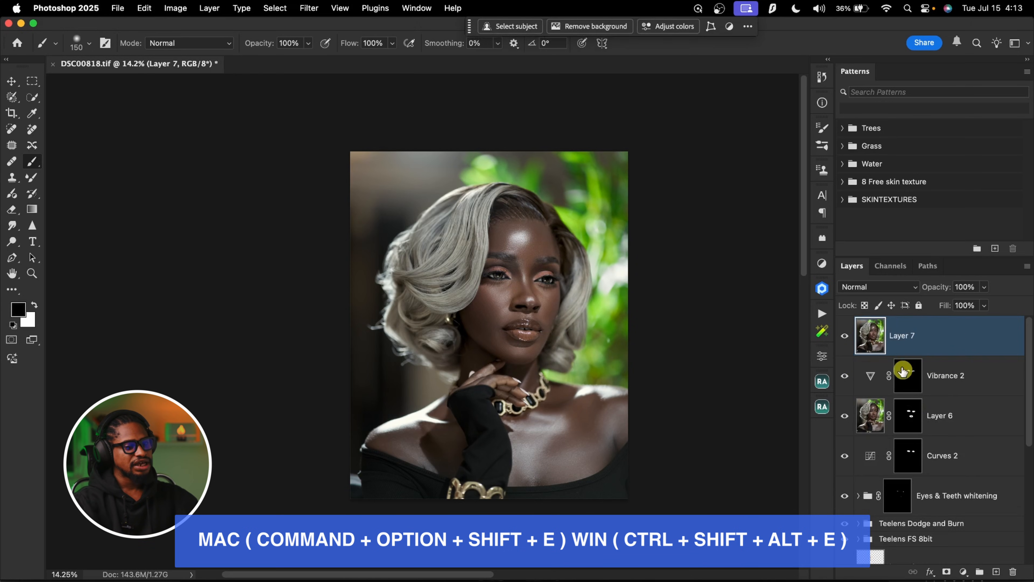
Open the Camera Raw filter on the stamped layer and set the Blue Primary saturation to +30 in Calibration
{"action": "left_click", "coordinate": [309, 8]}
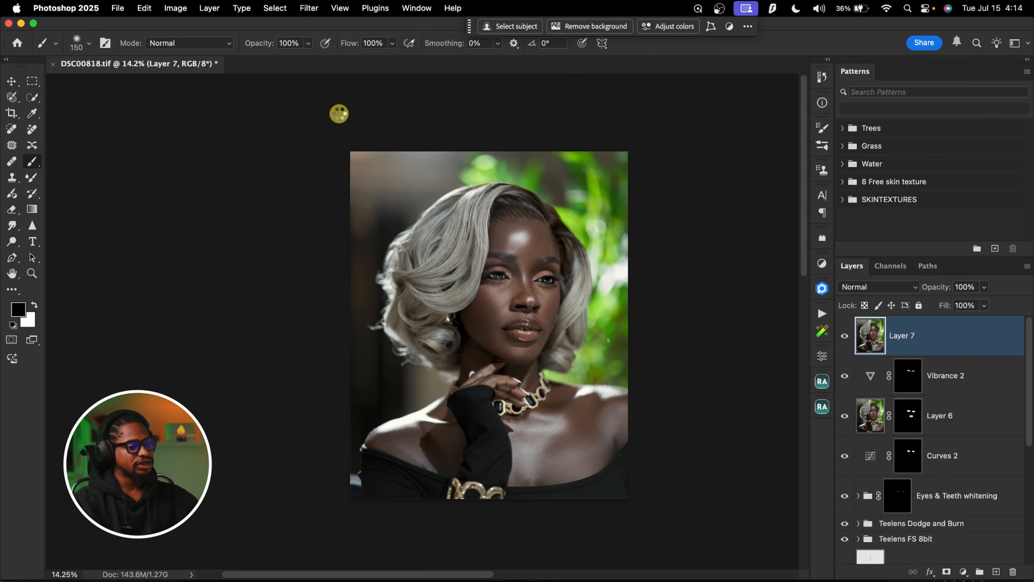
{"action": "key", "text": "super+shift+a"}
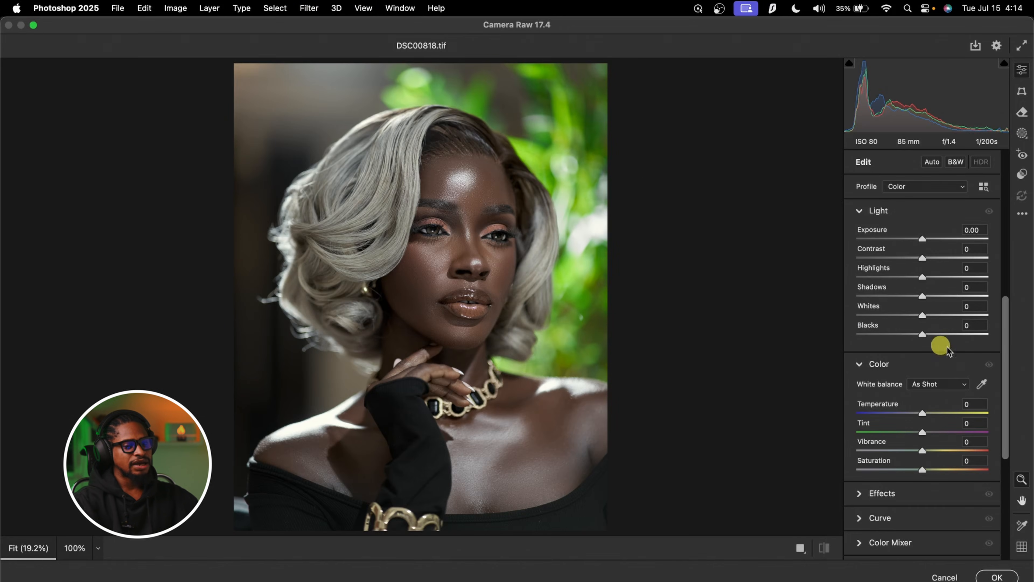
{"action": "left_click_drag", "start_coordinate": [1005, 363], "coordinate": [1006, 480]}
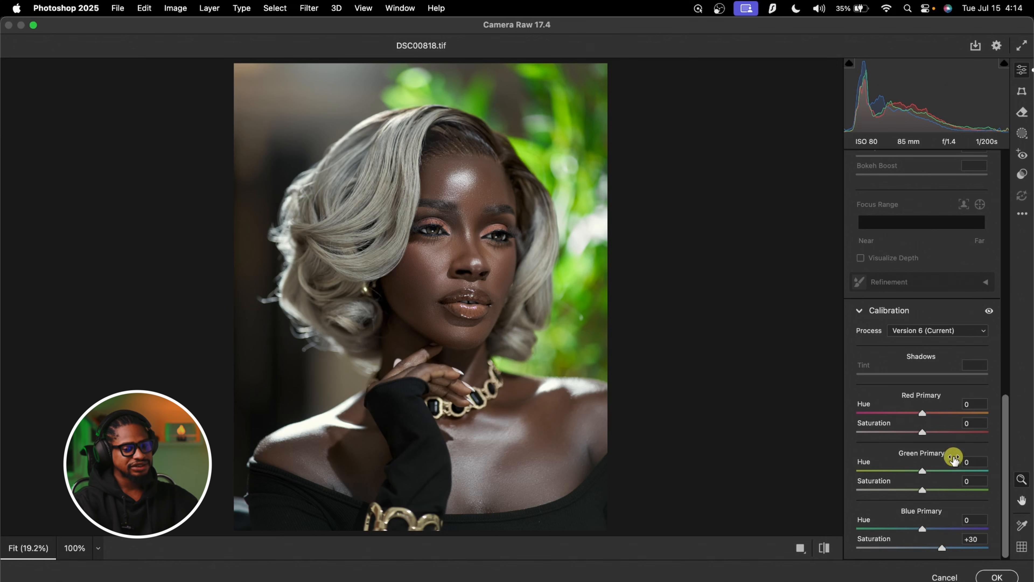
Set the vibrance to +11, compare it with and without the change, and set the Blue Primary saturation to +18
{"action": "scroll", "coordinate": [954, 459], "scroll_direction": "up", "scroll_amount": 15}
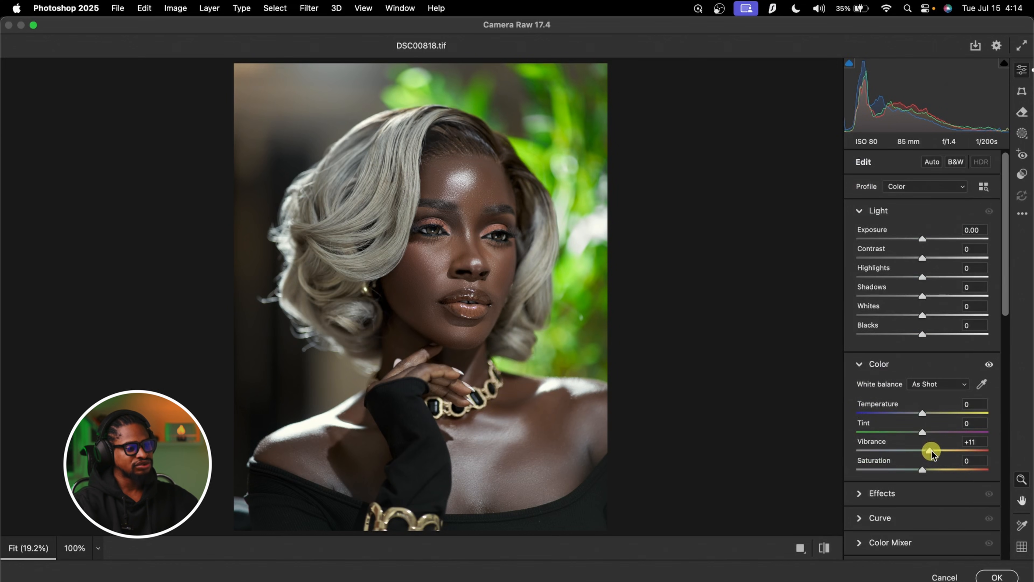
{"action": "key", "text": "super+z"}
{"action": "key", "text": "super+shift+z"}
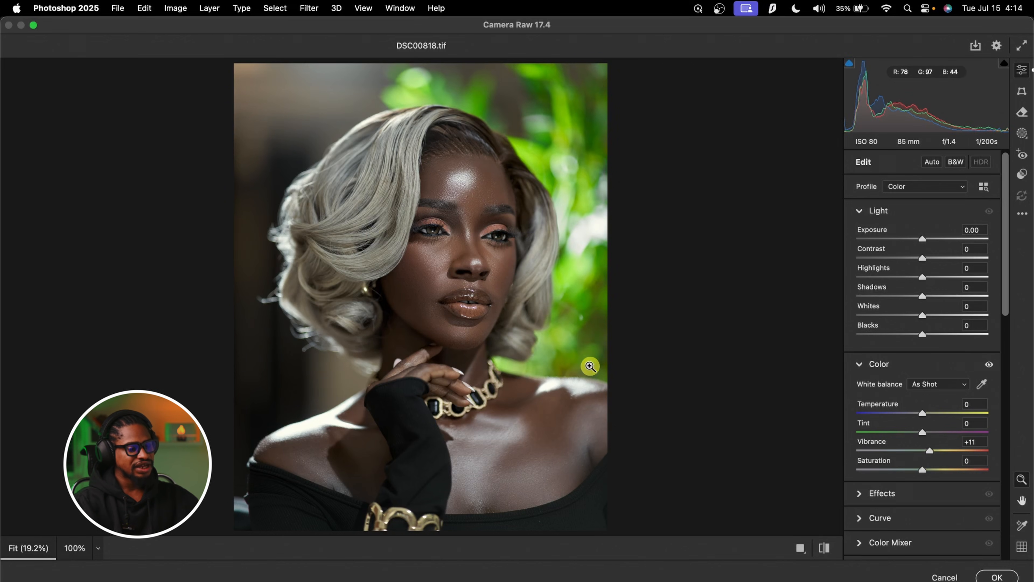
{"action": "scroll", "coordinate": [912, 480], "scroll_direction": "down", "scroll_amount": 10}
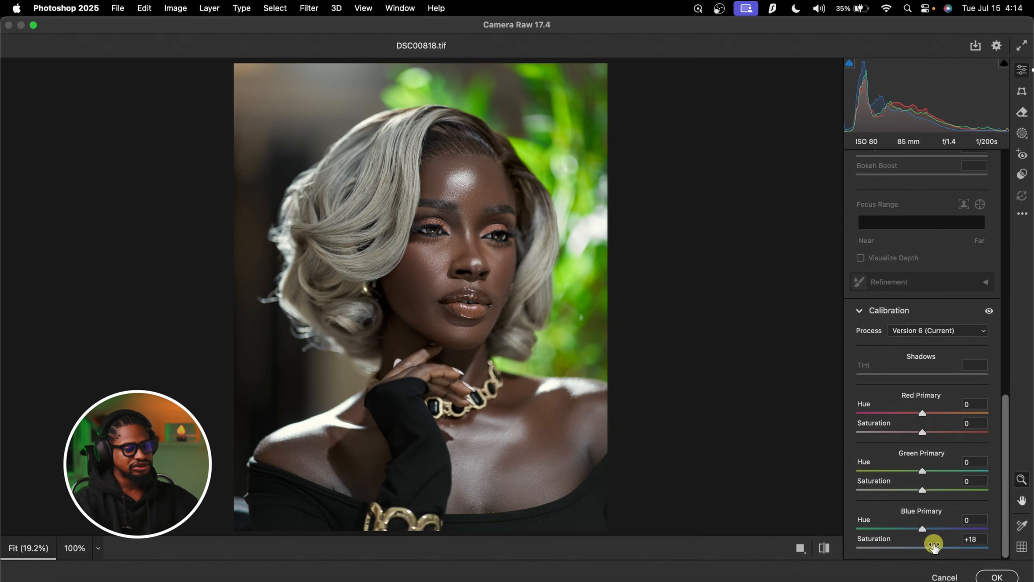
Set the contrast to +12, compare the Camera Raw edits before and after, and apply the filter
{"action": "scroll", "coordinate": [935, 286], "scroll_direction": "up", "scroll_amount": 15}
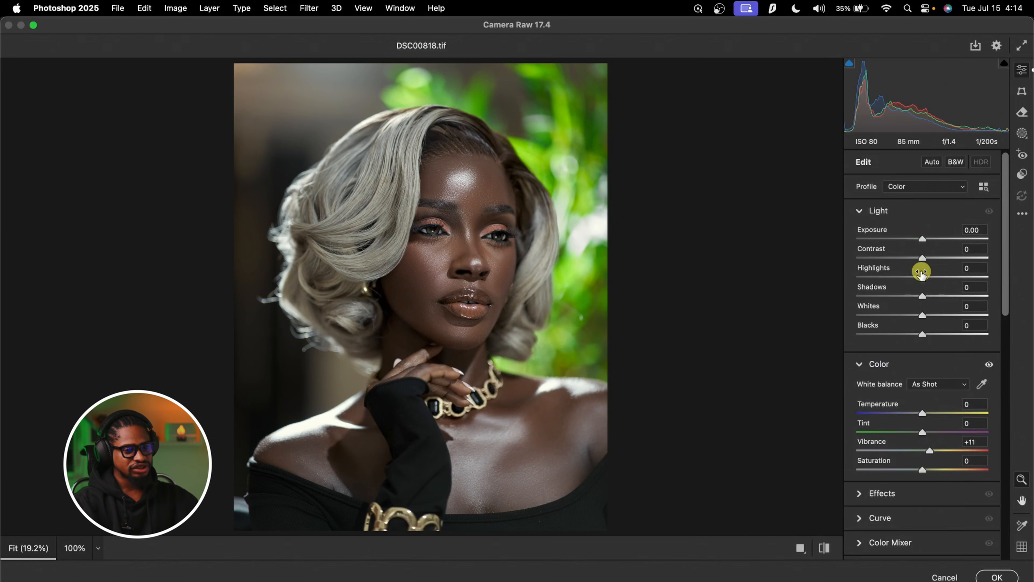
{"action": "left_click_drag", "start_coordinate": [923, 257], "coordinate": [928, 259]}
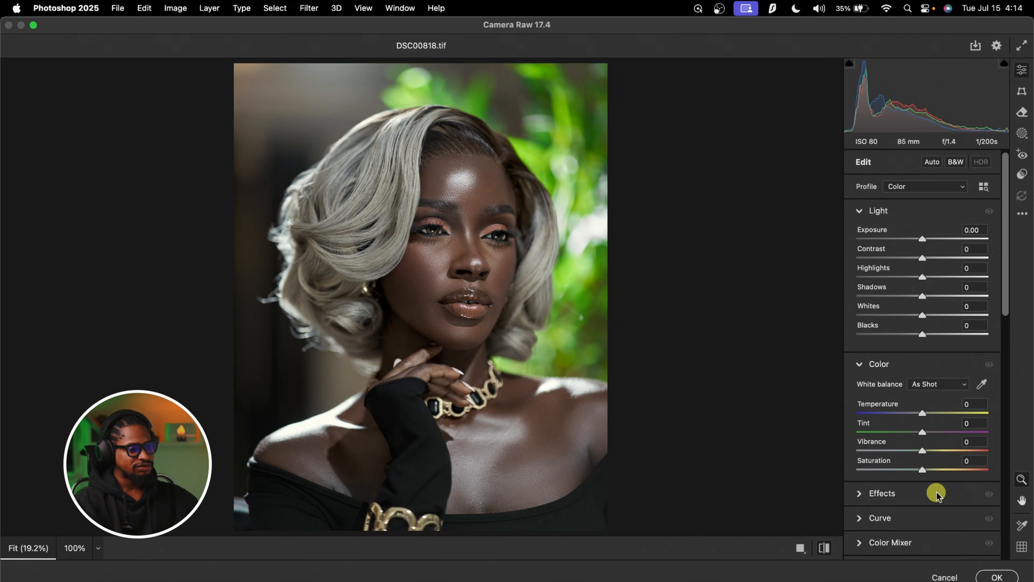
{"action": "key", "text": "p"}
{"action": "key", "text": "p"}
{"action": "left_click", "coordinate": [995, 577]}
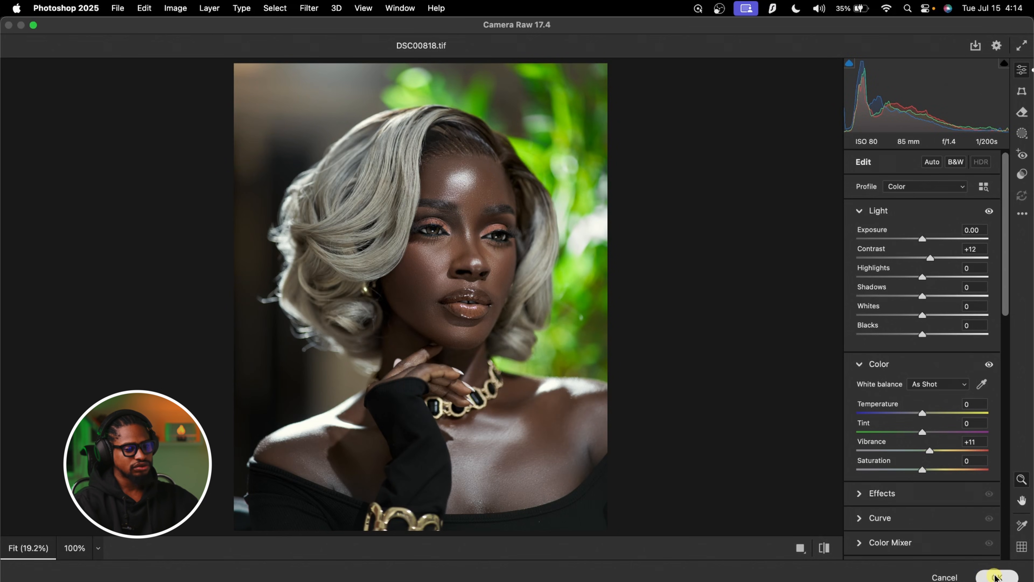
Group all retouching layers above the Background, from Layer 7 down to Layer 1
{"action": "scroll", "coordinate": [936, 507], "scroll_direction": "down", "scroll_amount": 5}
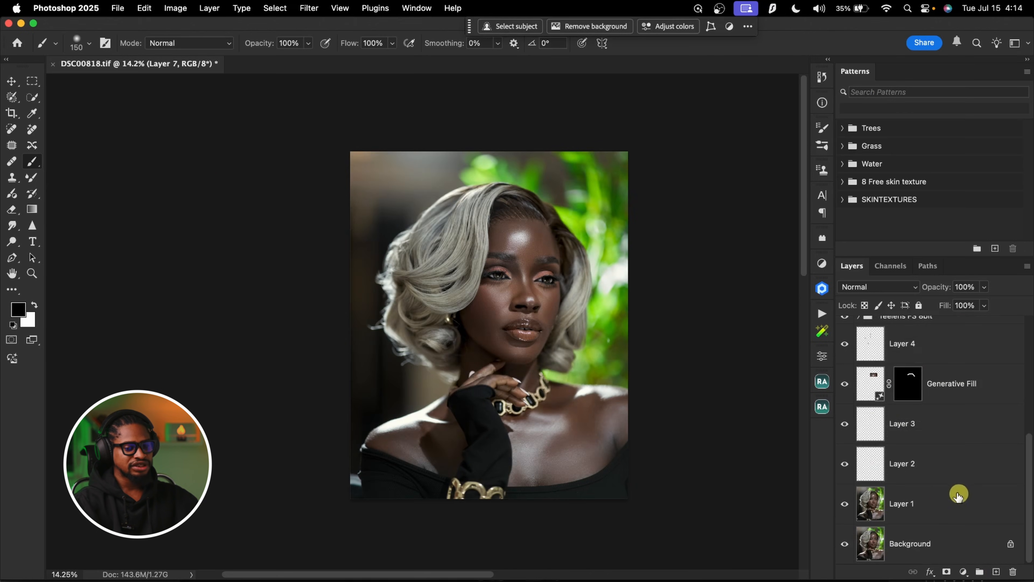
{"action": "left_click", "coordinate": [930, 510], "text": "shift"}
{"action": "key", "text": "super+g"}
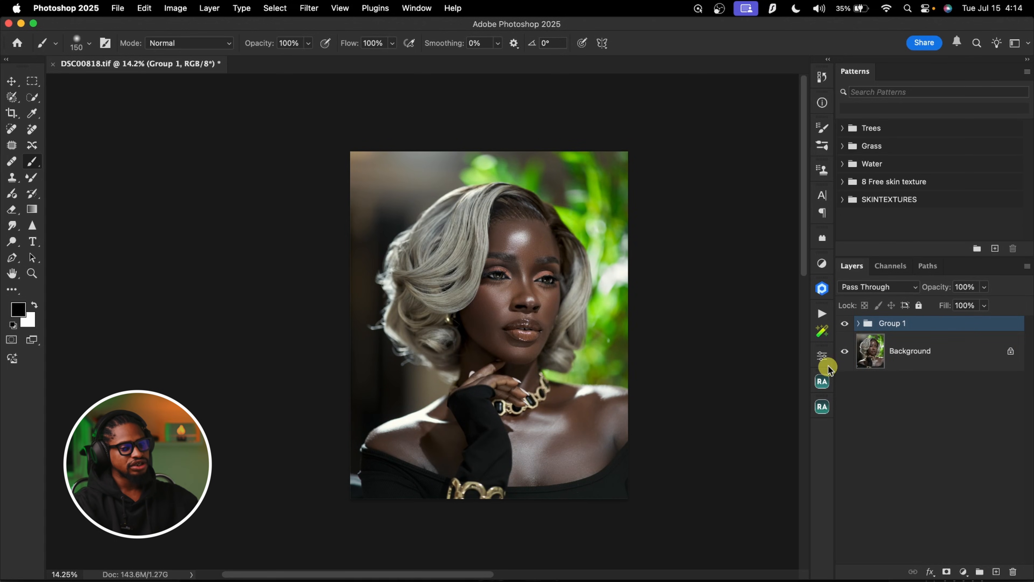
Compare the portrait with and without the retouching group, and view the finished result closer up
{"action": "left_click", "coordinate": [844, 325]}
{"action": "left_click", "coordinate": [846, 325]}
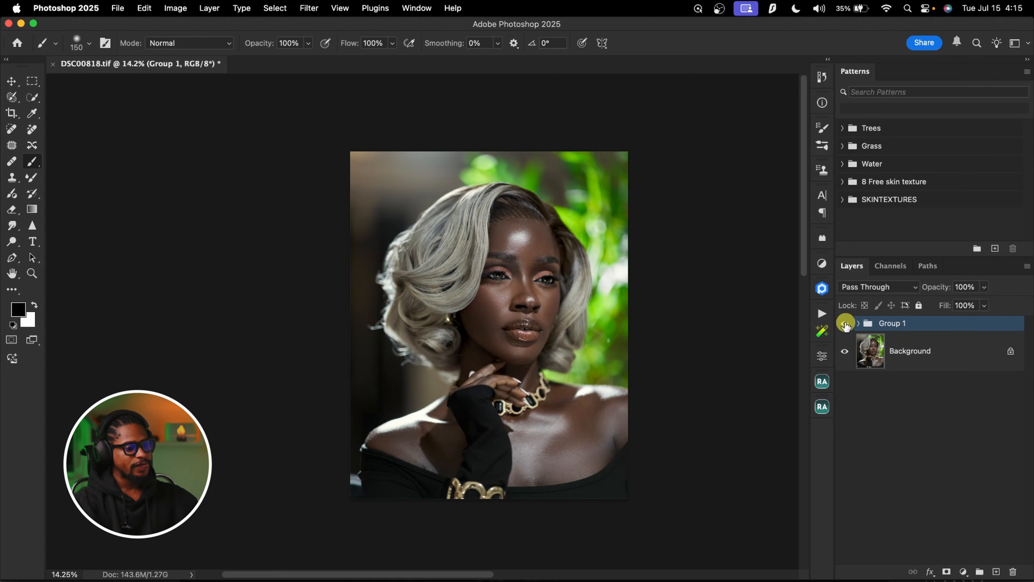
{"action": "left_click", "coordinate": [845, 325]}
{"action": "left_click", "coordinate": [845, 325]}
{"action": "key", "text": "z"}
{"action": "left_click_drag", "start_coordinate": [555, 266], "coordinate": [578, 266]}
{"action": "key", "text": "b"}
Save the layered TIFF with no image compression and RLE layer compression
{"action": "key", "text": "super+s"}
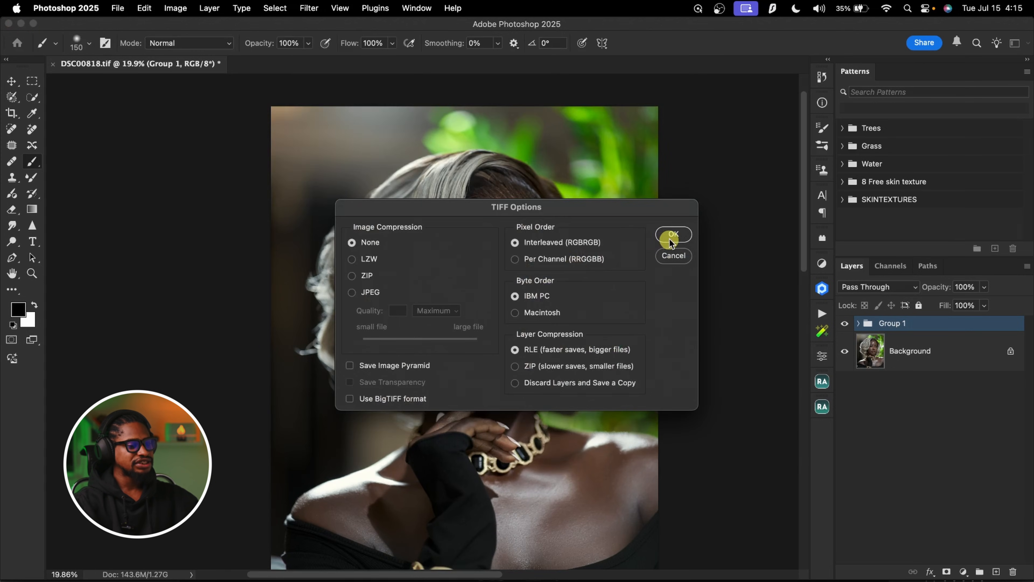
{"action": "left_click", "coordinate": [674, 237]}
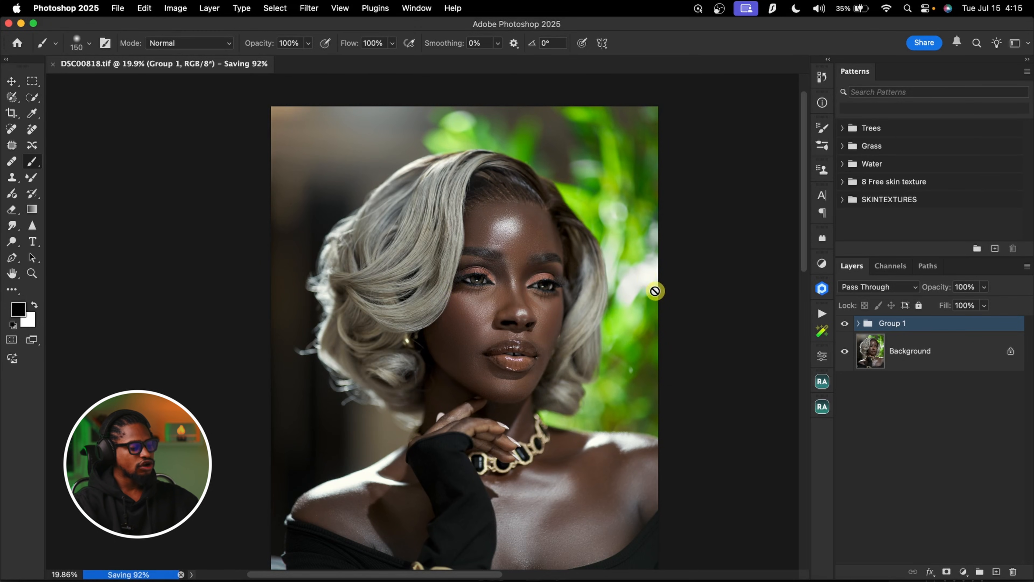
Open the Save for Web (Legacy) export for the portrait and keep JPEG as the file format
{"action": "key", "text": "super+alt+shift+s"}
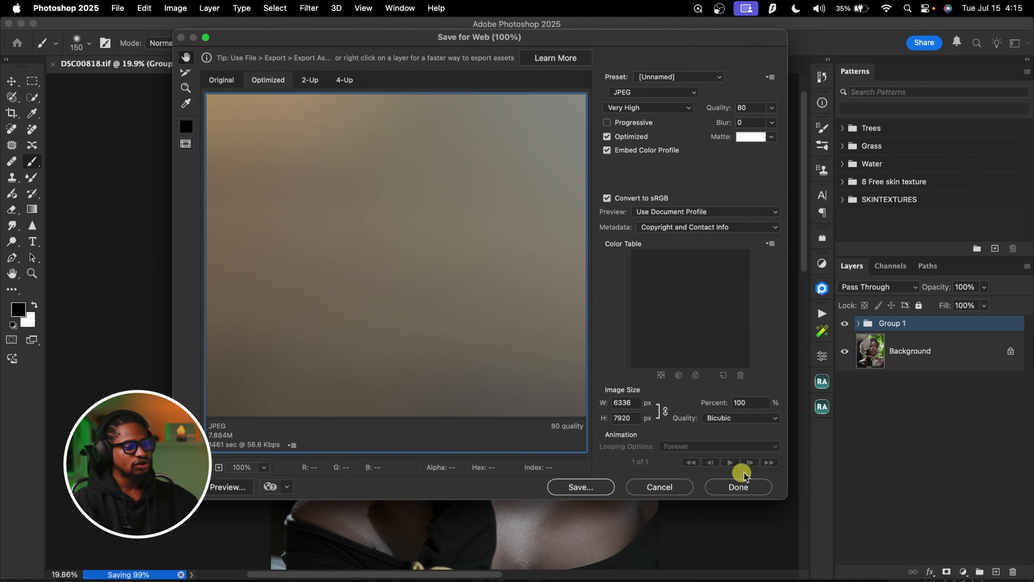
{"action": "left_click", "coordinate": [665, 487]}
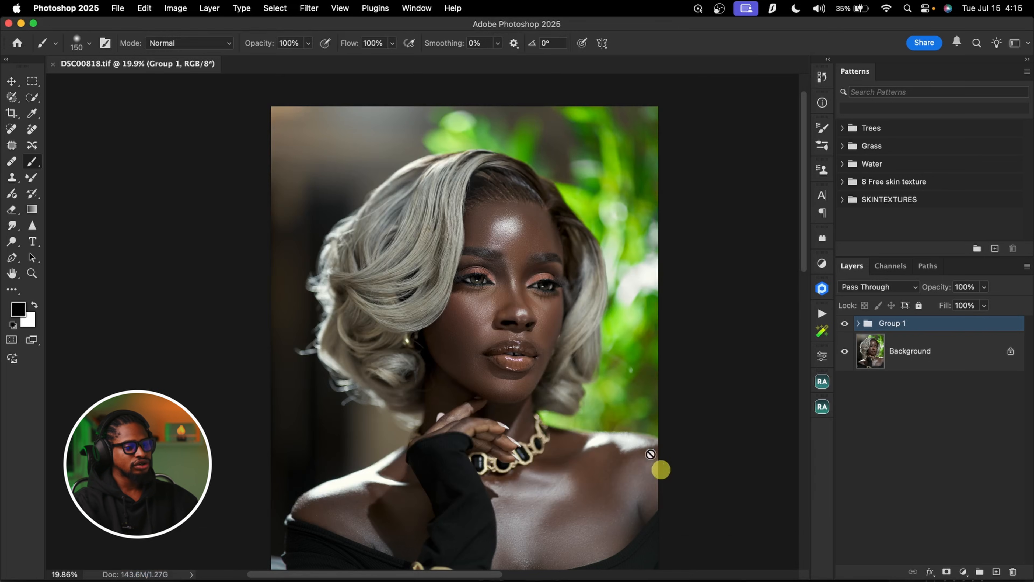
{"action": "left_click", "coordinate": [117, 8]}
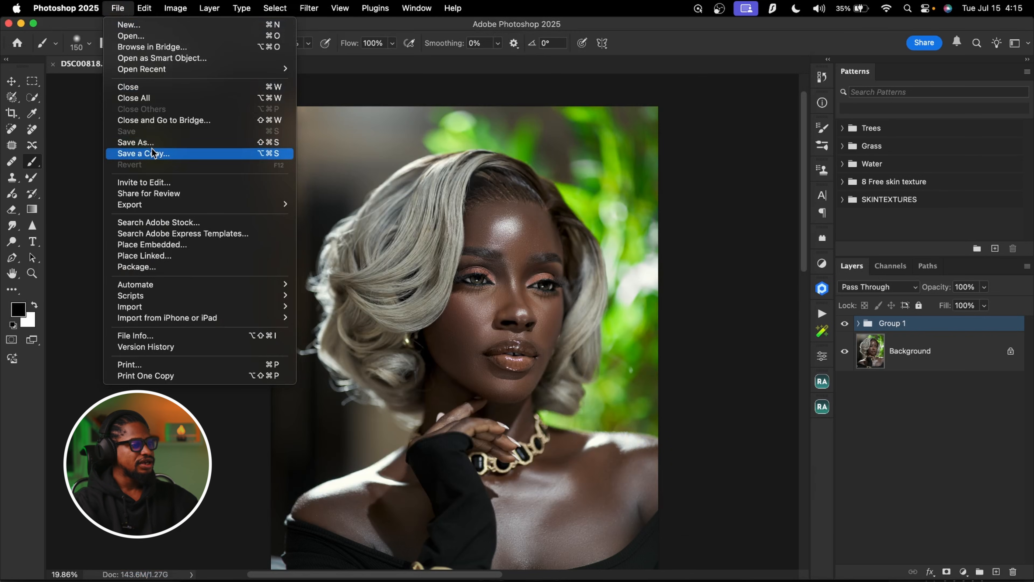
{"action": "mouse_move", "coordinate": [172, 204]}
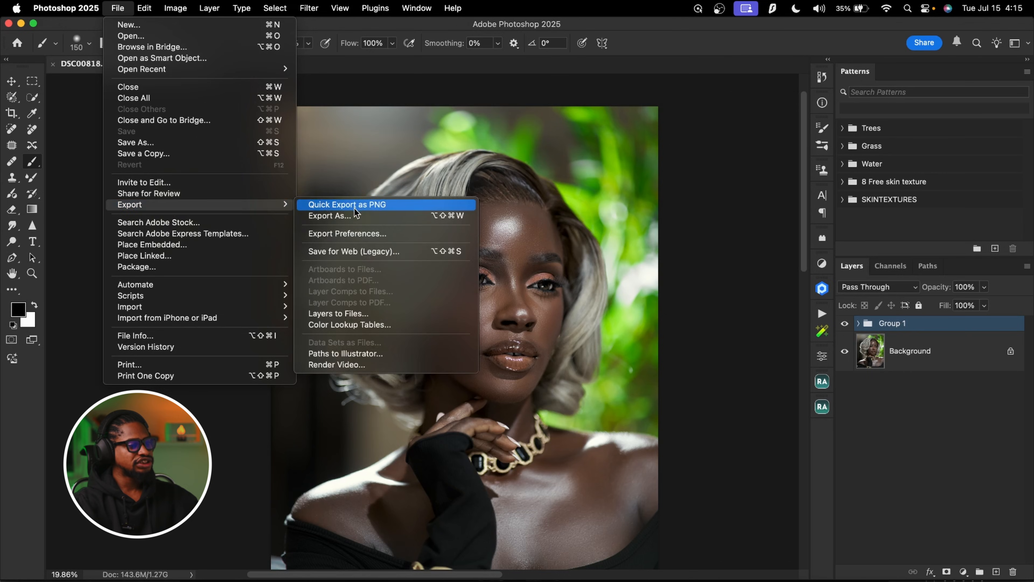
{"action": "left_click", "coordinate": [376, 251]}
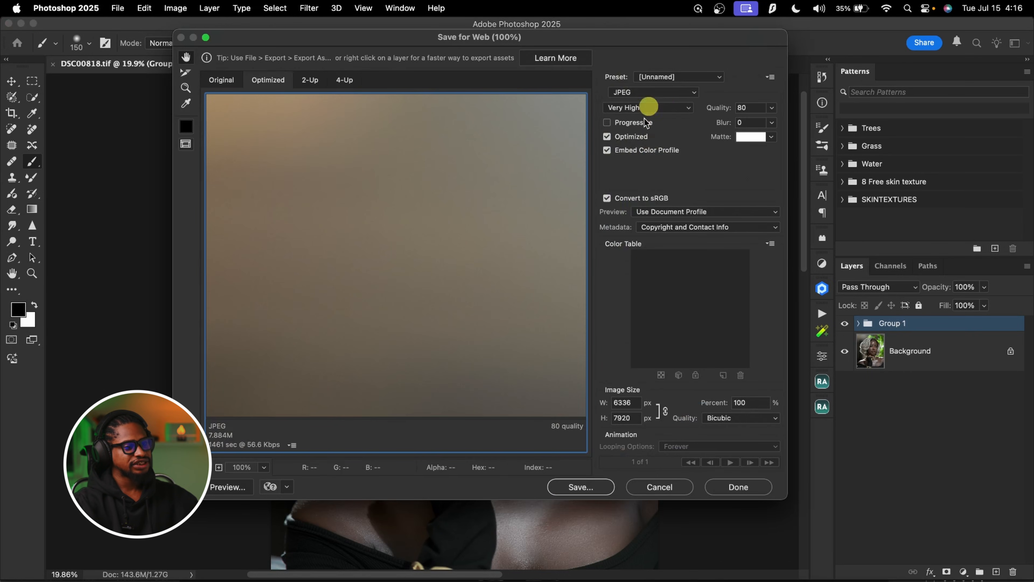
{"action": "left_click", "coordinate": [649, 95]}
{"action": "left_click", "coordinate": [648, 94]}
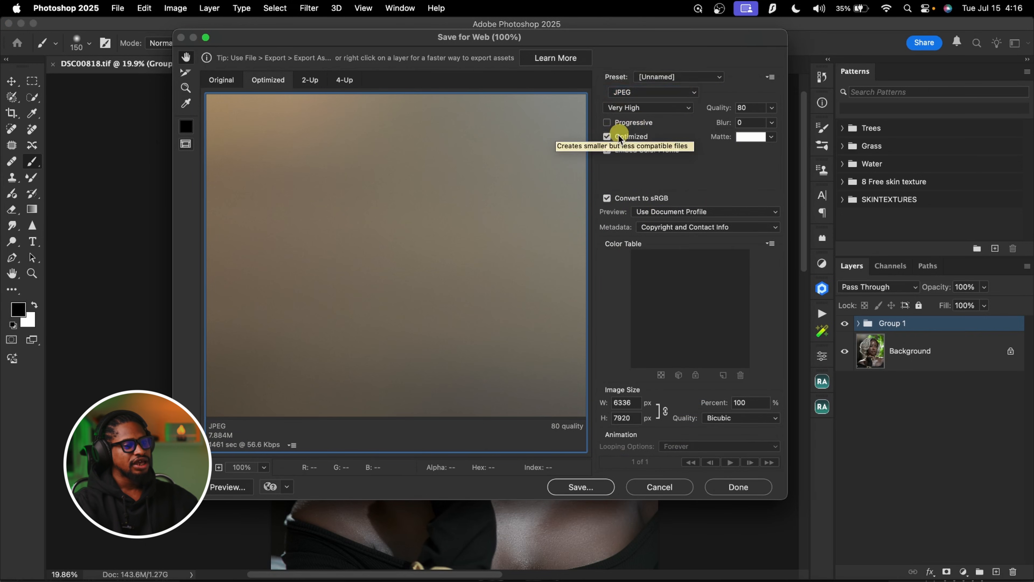